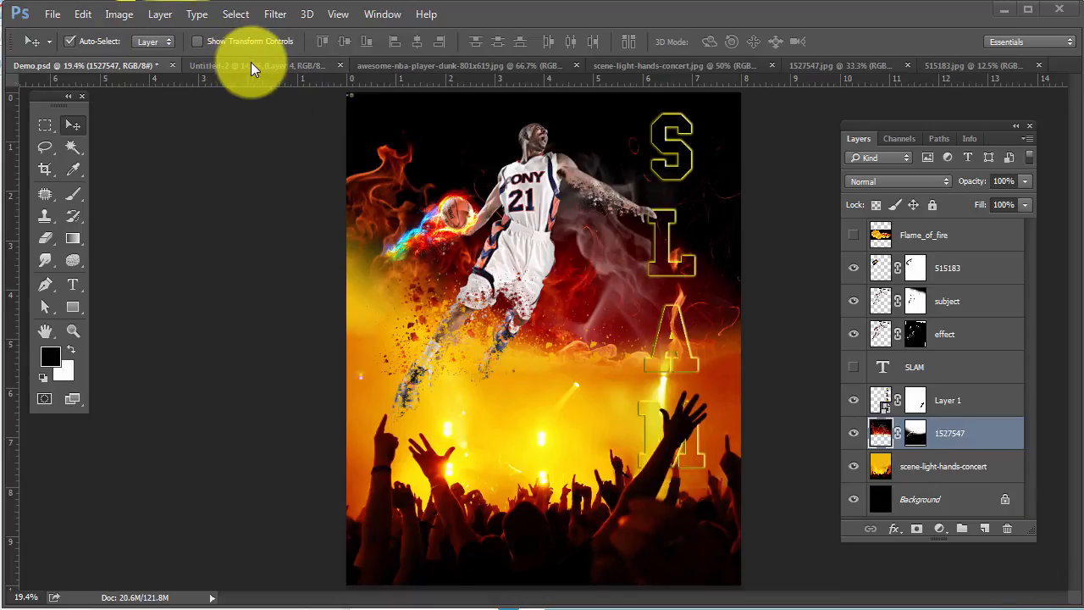
- Look through the open basketball player, concert crowd, fire smoke and flaming ball images, and return to the finished Demo.psd poster
click(376, 65)
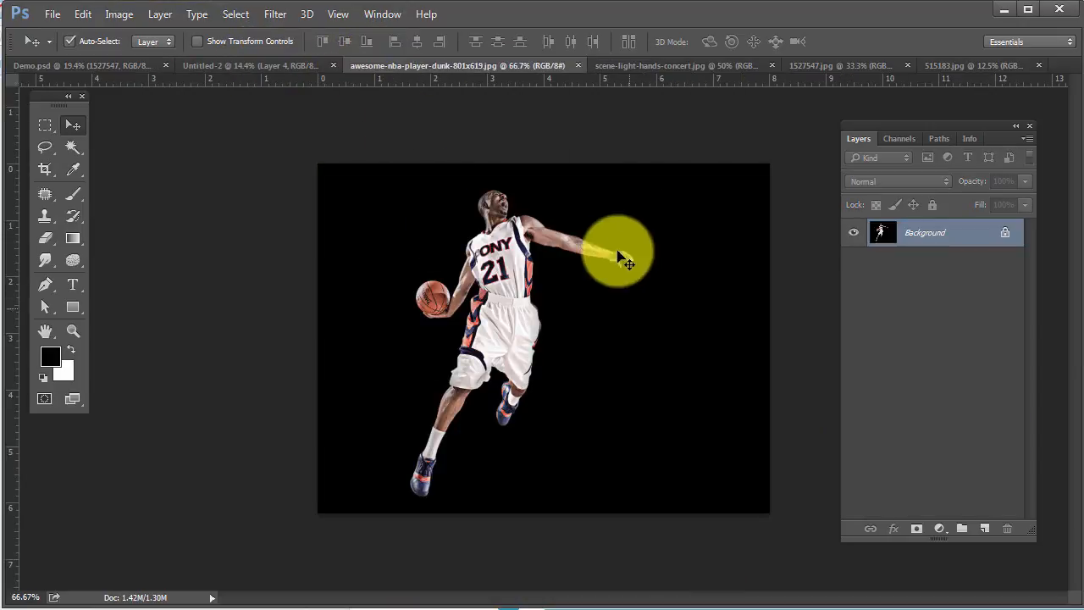
click(652, 65)
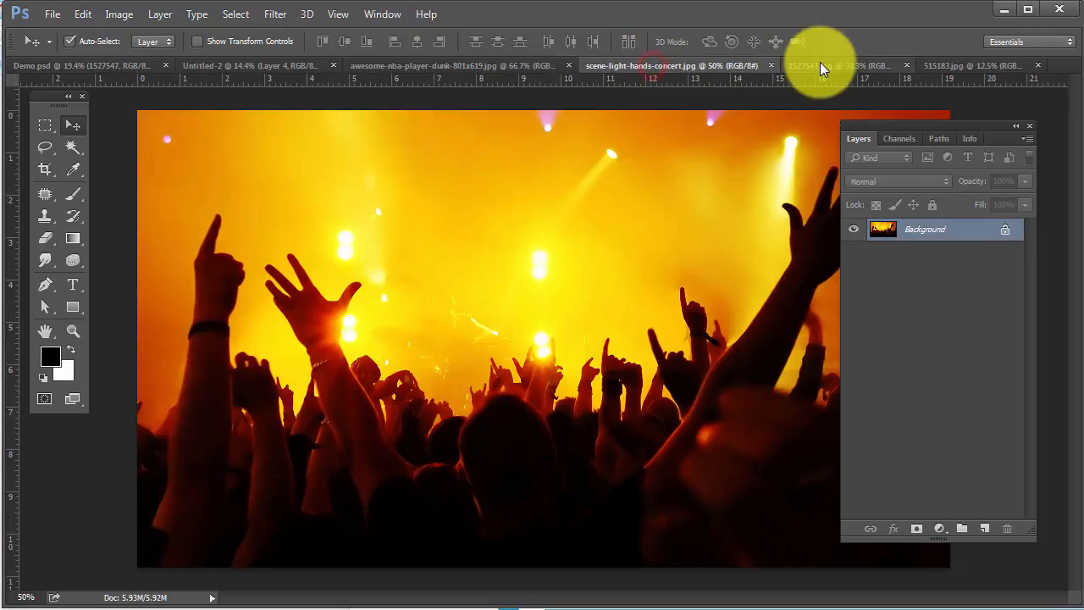
click(818, 65)
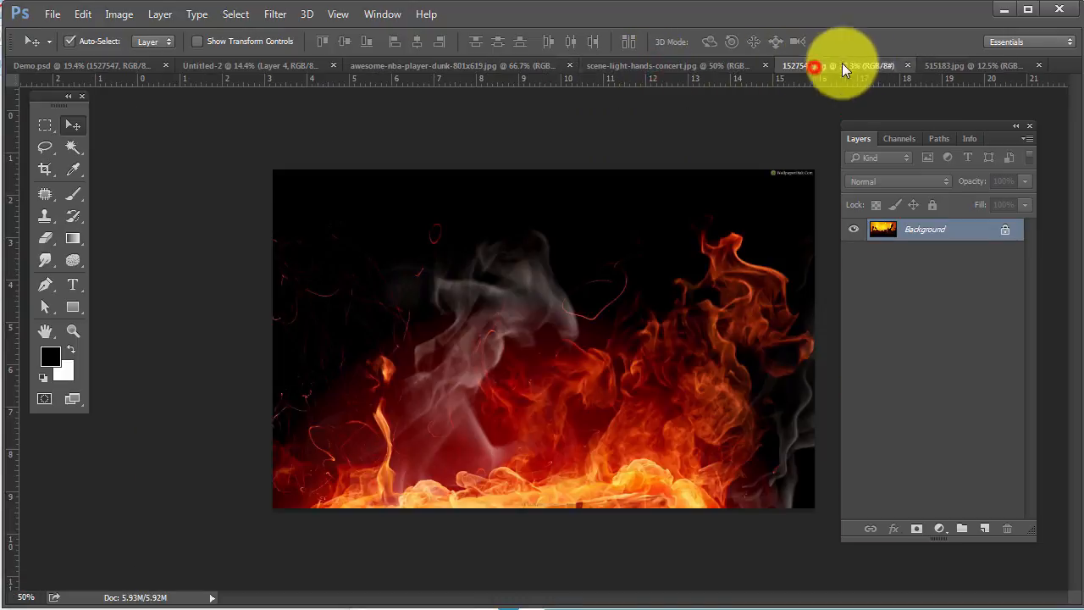
click(950, 65)
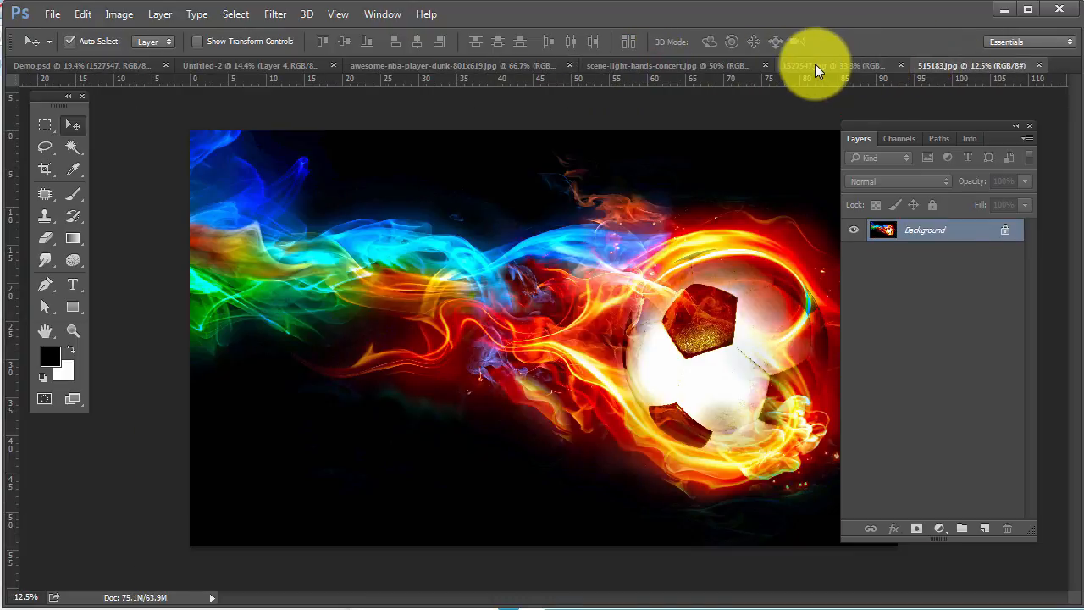
click(86, 65)
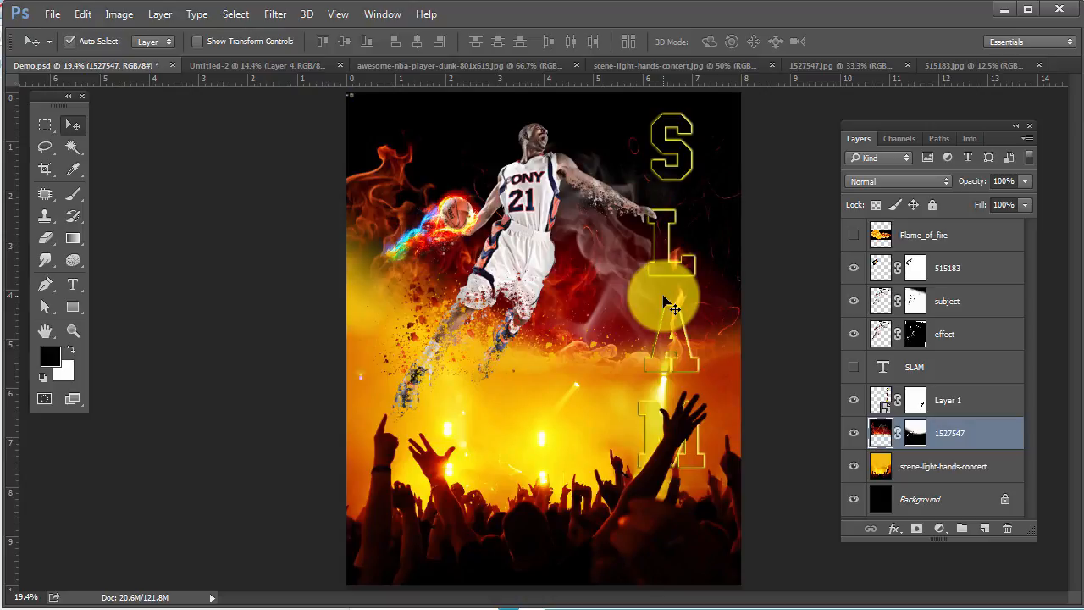
- Check the image dimensions and resolution of the Untitled-2 document without changing them
click(209, 65)
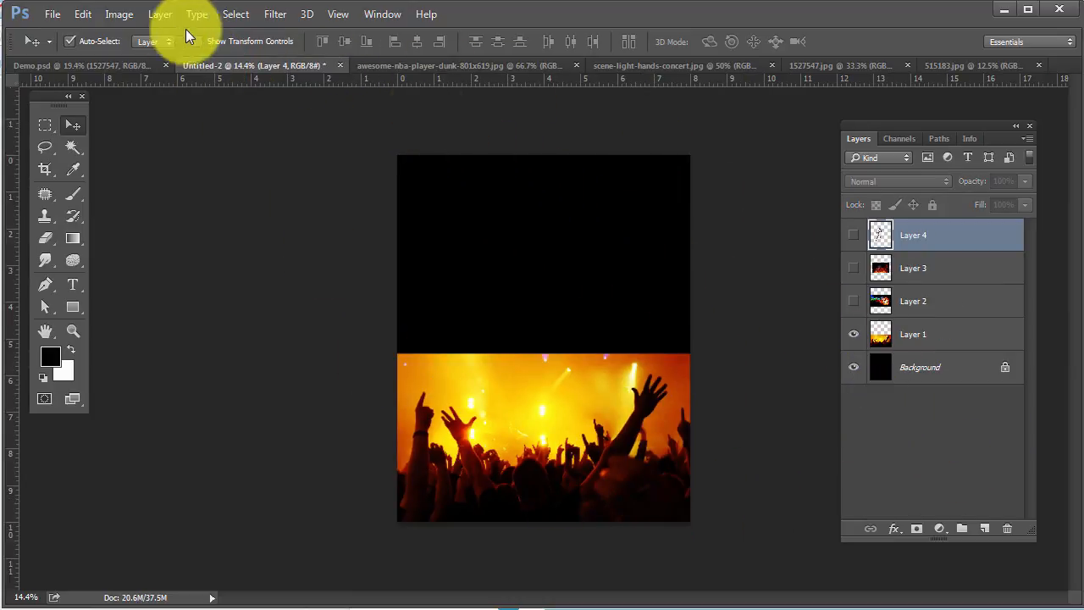
click(119, 14)
click(148, 137)
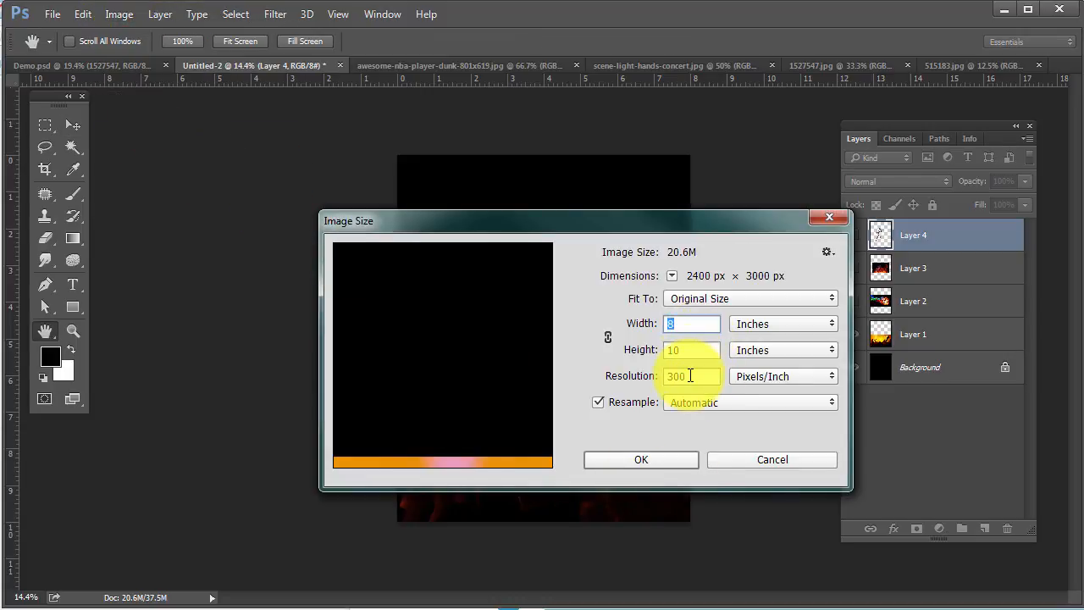
click(726, 458)
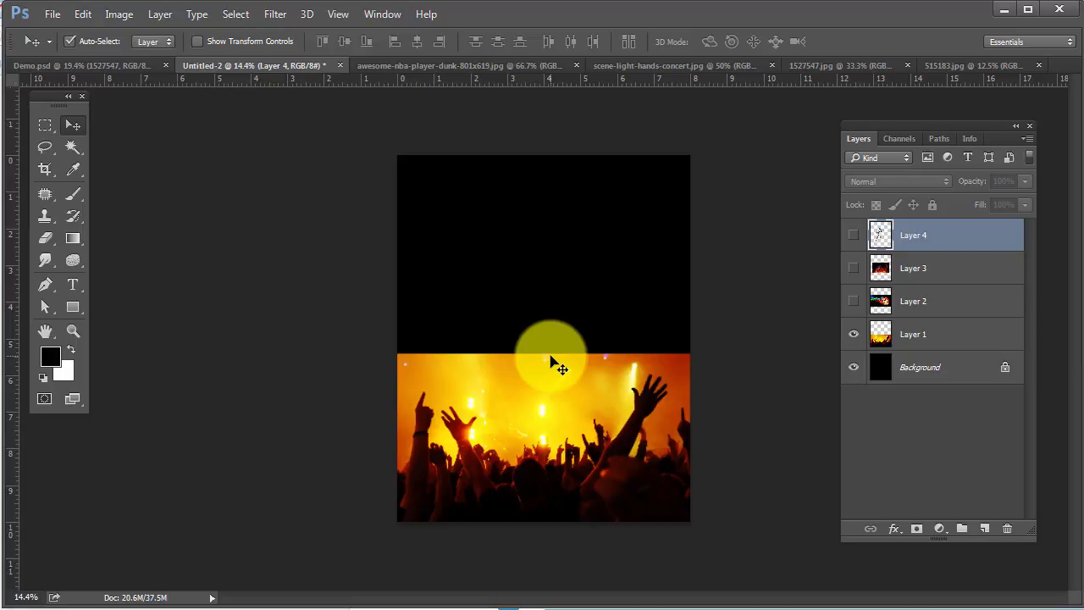
- Preview the contents of Layers 1, 2 and 3 in turn by toggling their visibility, and show Layer 4
click(854, 335)
click(854, 335)
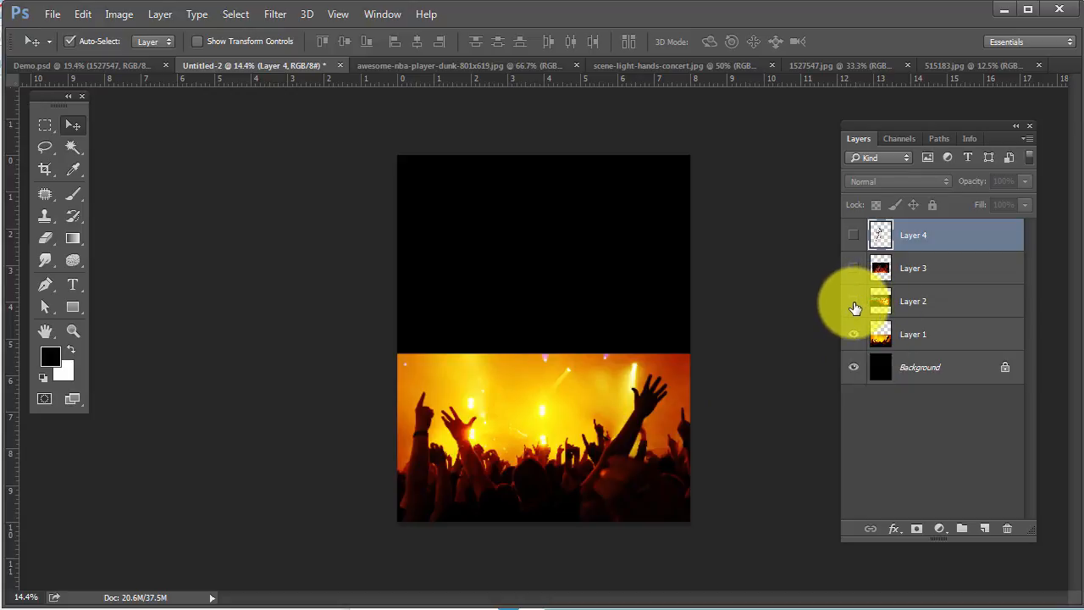
click(854, 303)
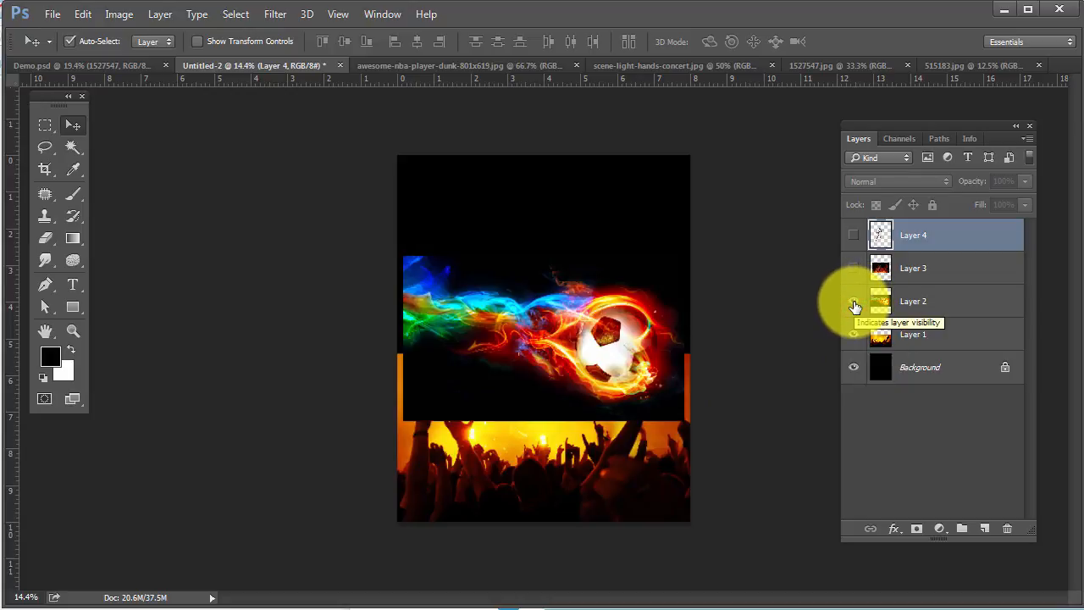
click(853, 302)
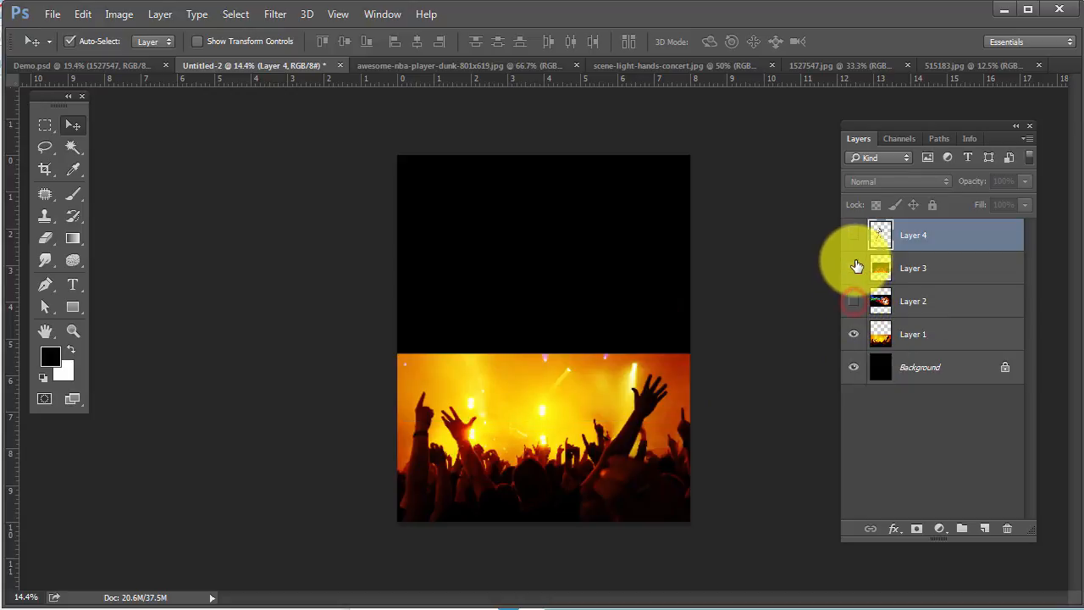
click(854, 268)
click(854, 268)
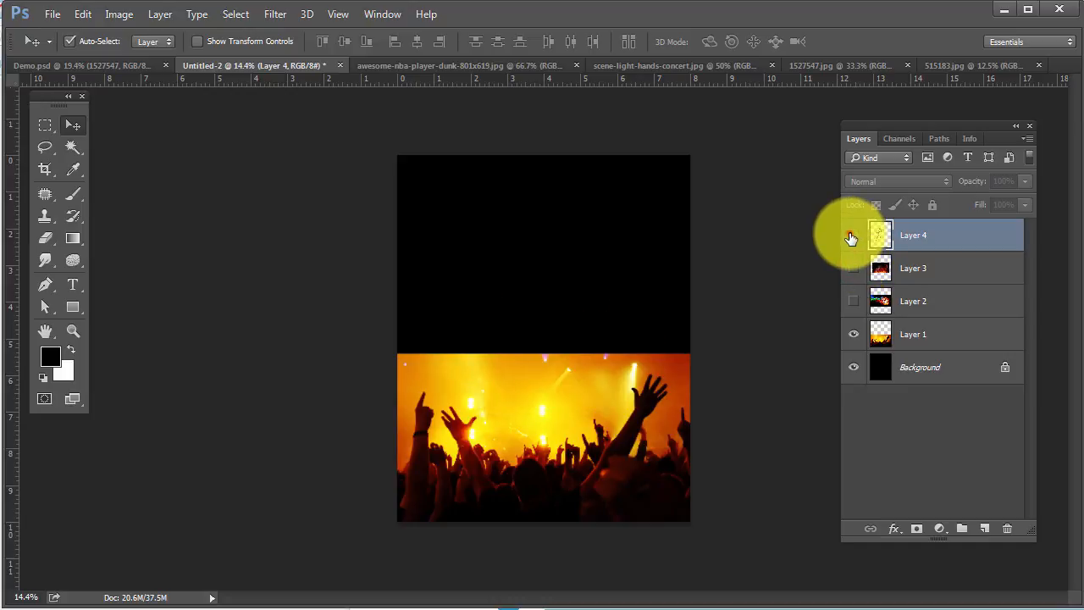
click(854, 235)
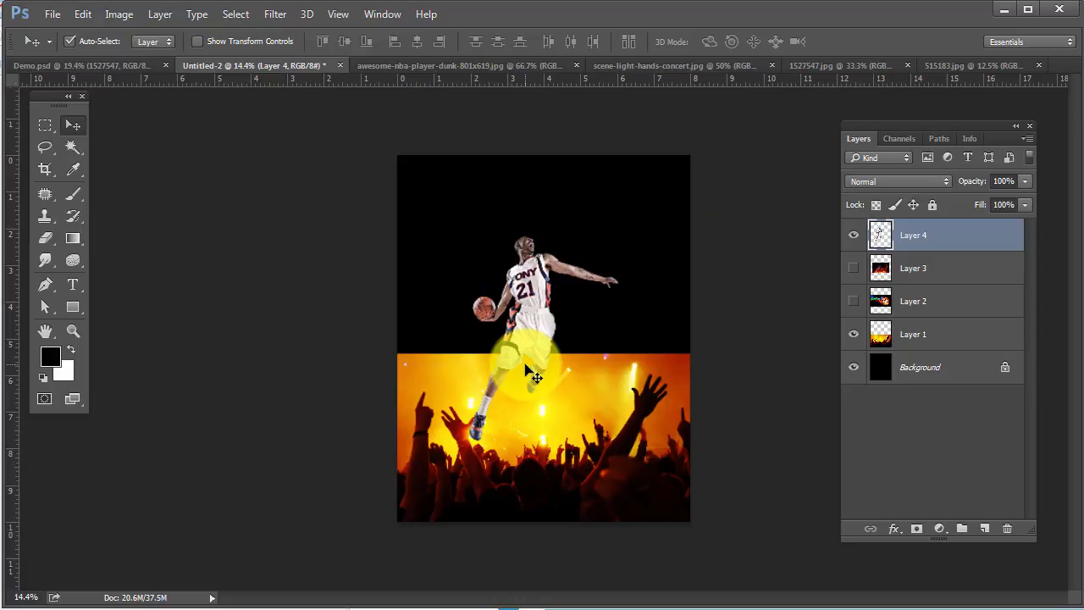
- In the basketball player image, select the black background with the Magic Wand and invert the selection to isolate the player
click(424, 66)
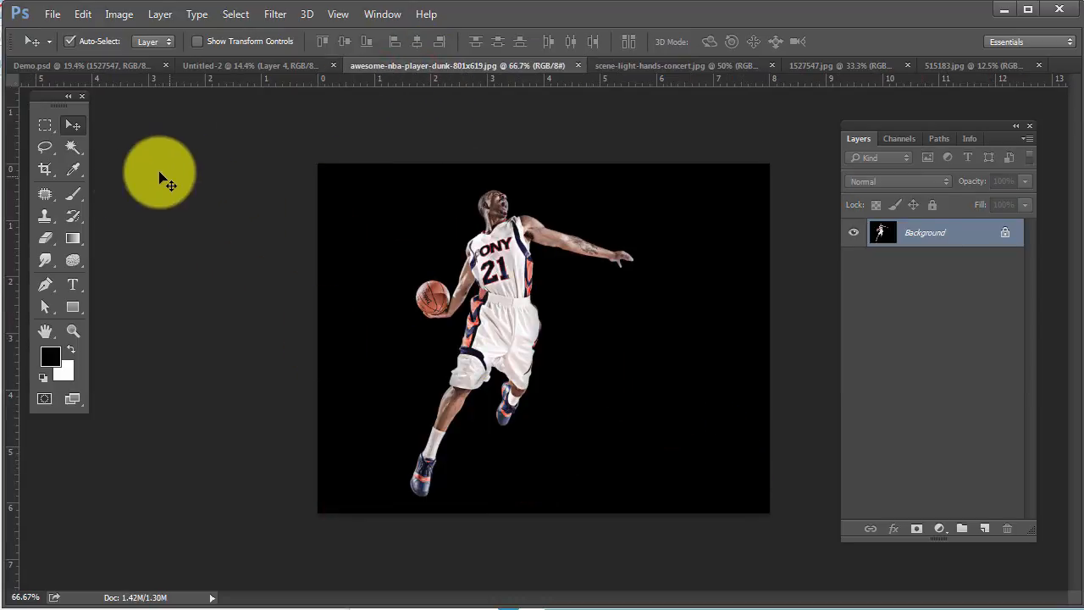
click(71, 147)
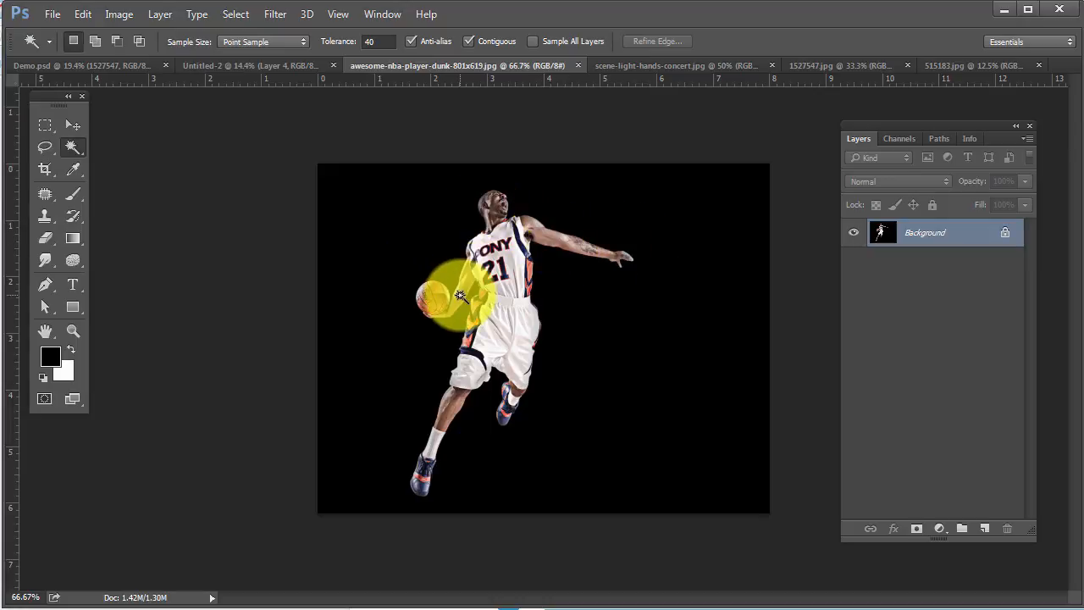
click(644, 374)
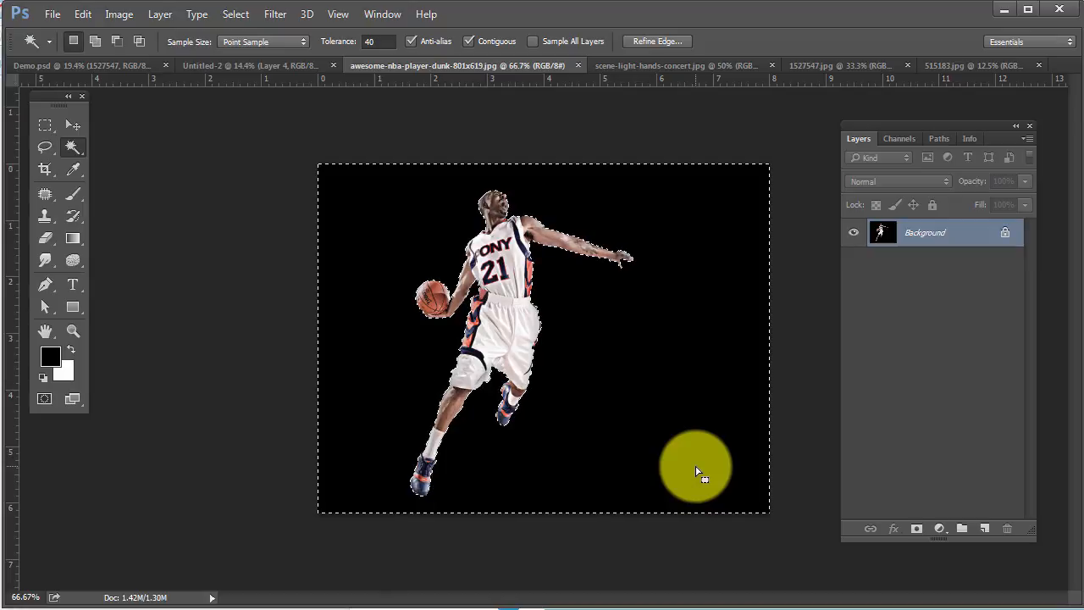
key(ctrl+shift+i)
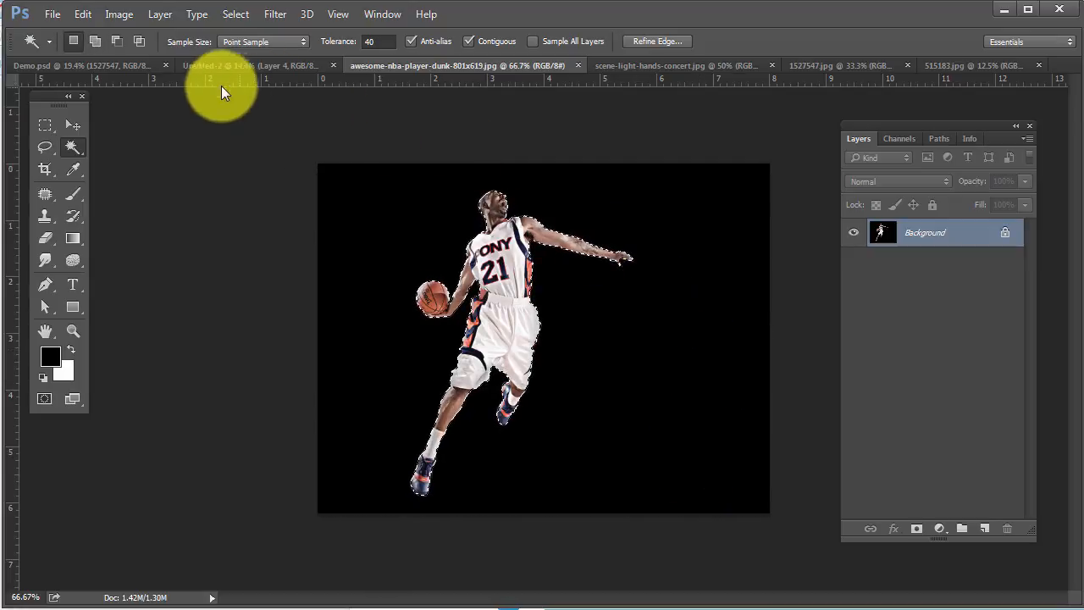
- Close the basketball player, 1527547.jpg, 515183.jpg and concert crowd source images, and return to the Untitled-2 document
click(576, 65)
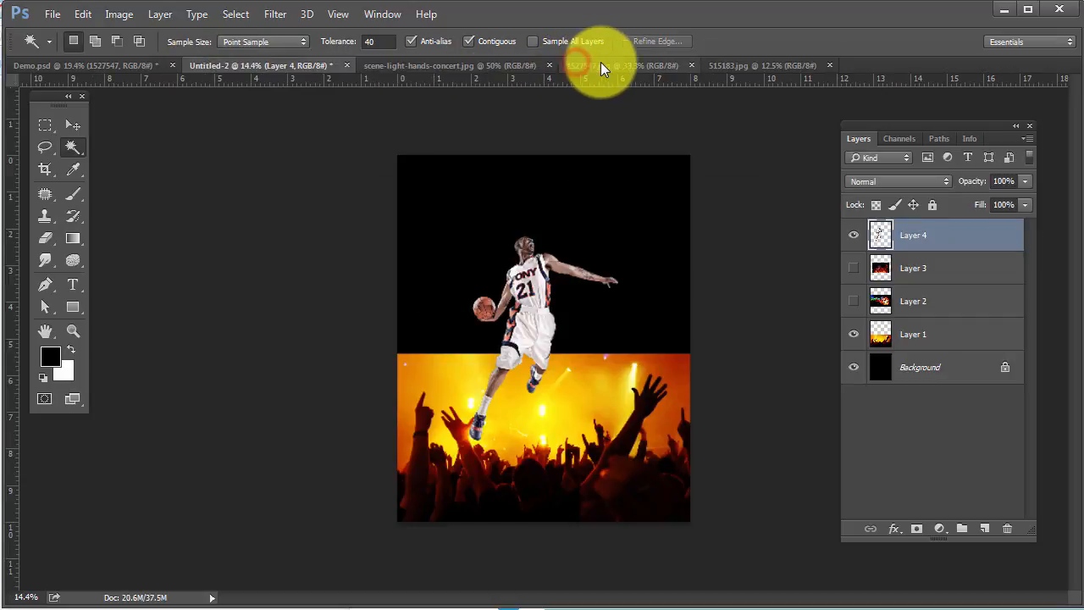
click(671, 67)
click(692, 65)
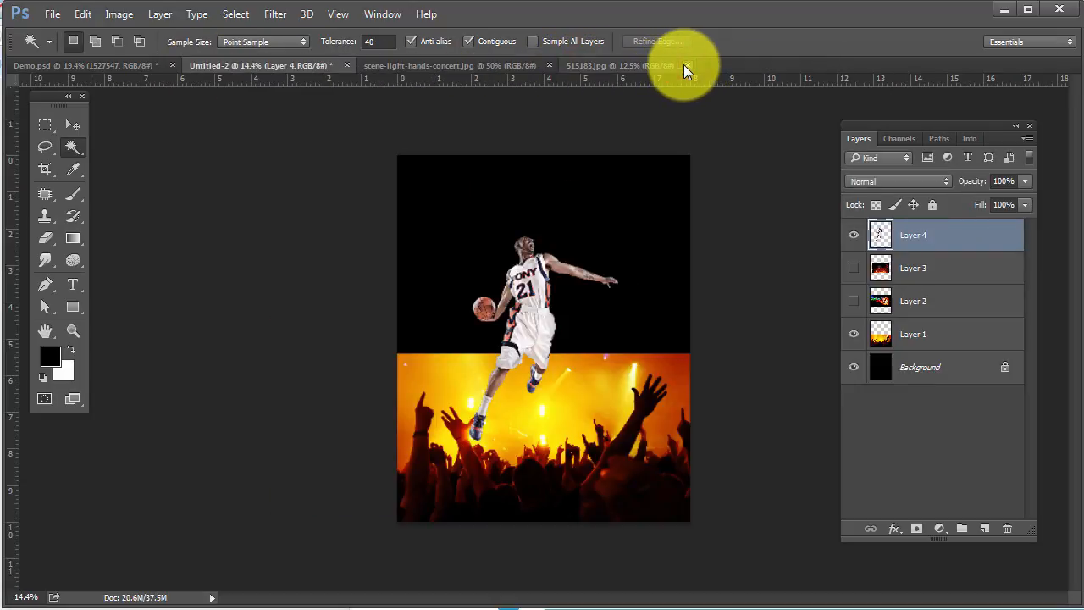
click(671, 65)
click(689, 64)
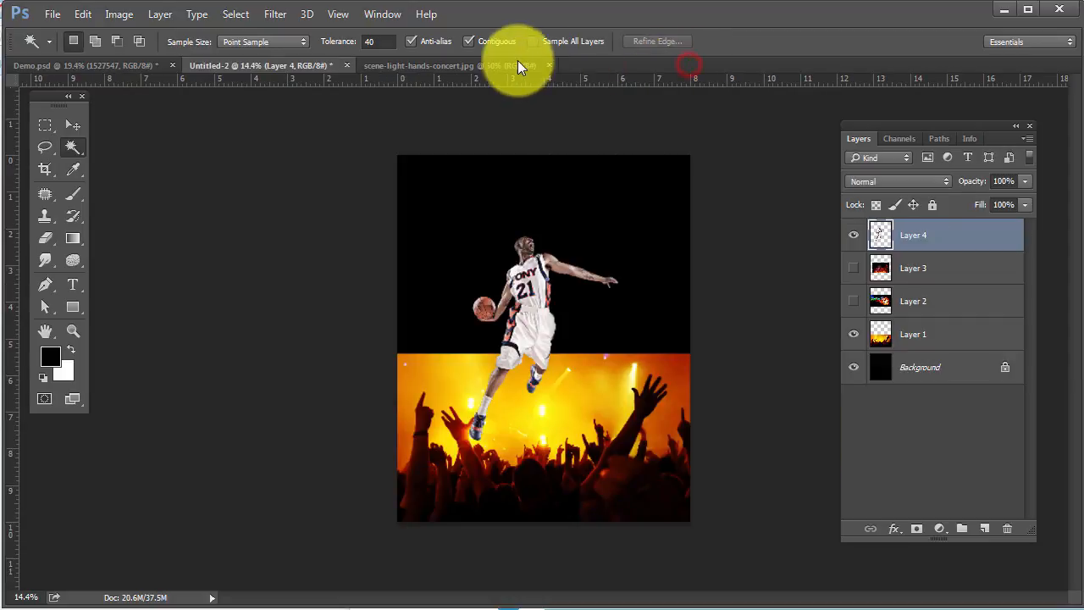
click(493, 65)
click(552, 65)
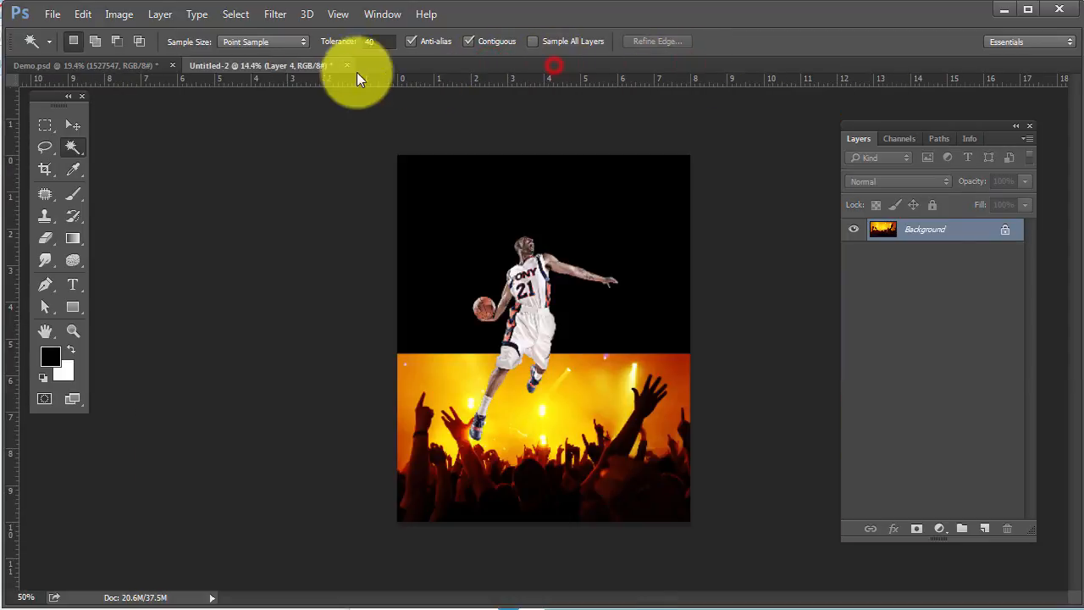
click(288, 65)
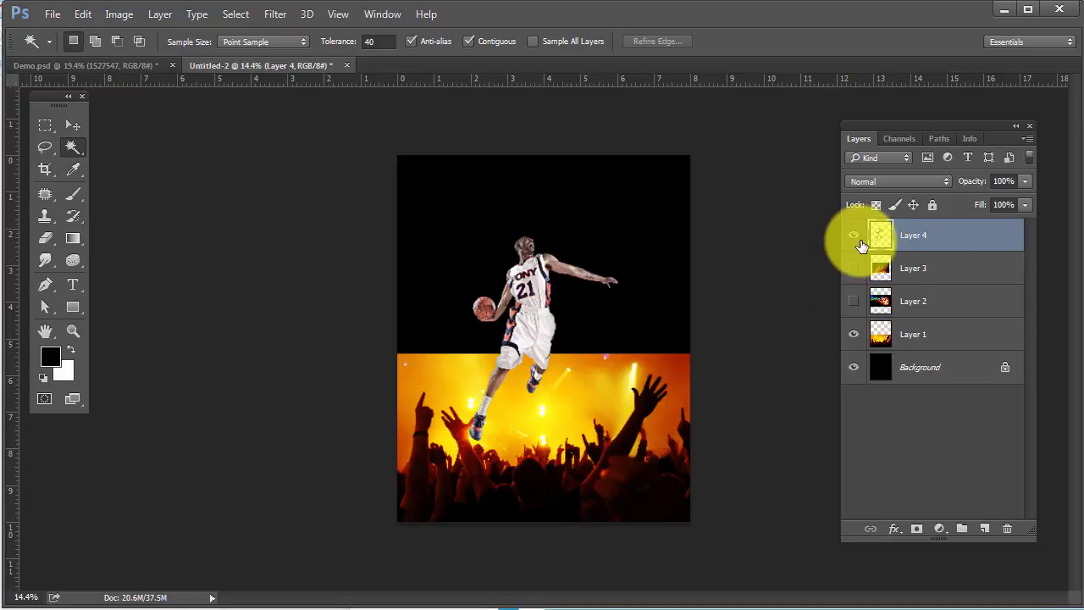
- Hide Layer 4 and make the concert crowd on Layer 1 the active, visible layer
click(856, 240)
click(933, 341)
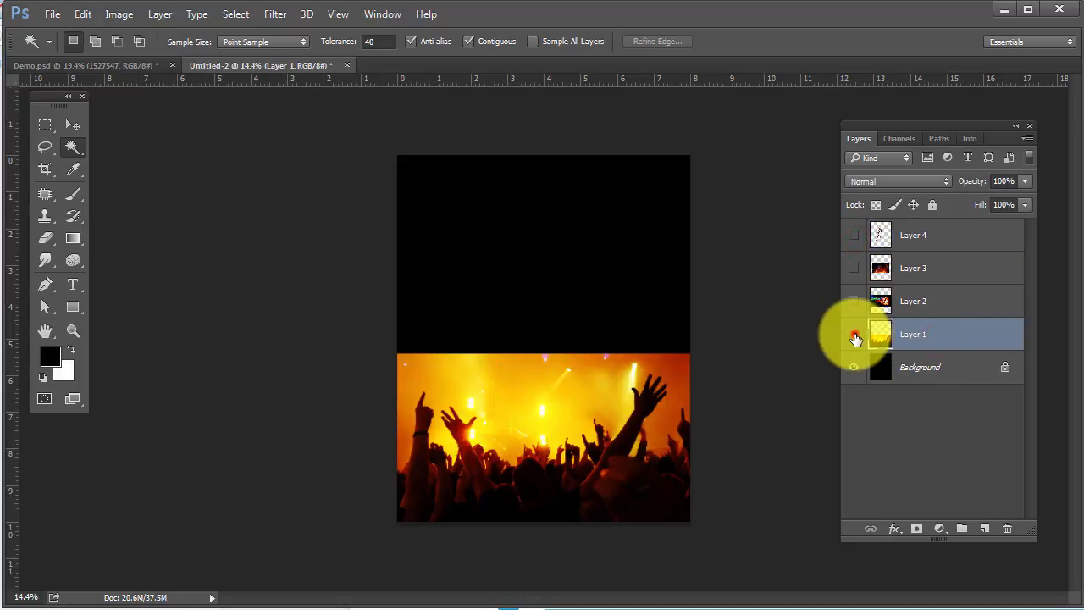
click(855, 335)
click(855, 336)
click(943, 332)
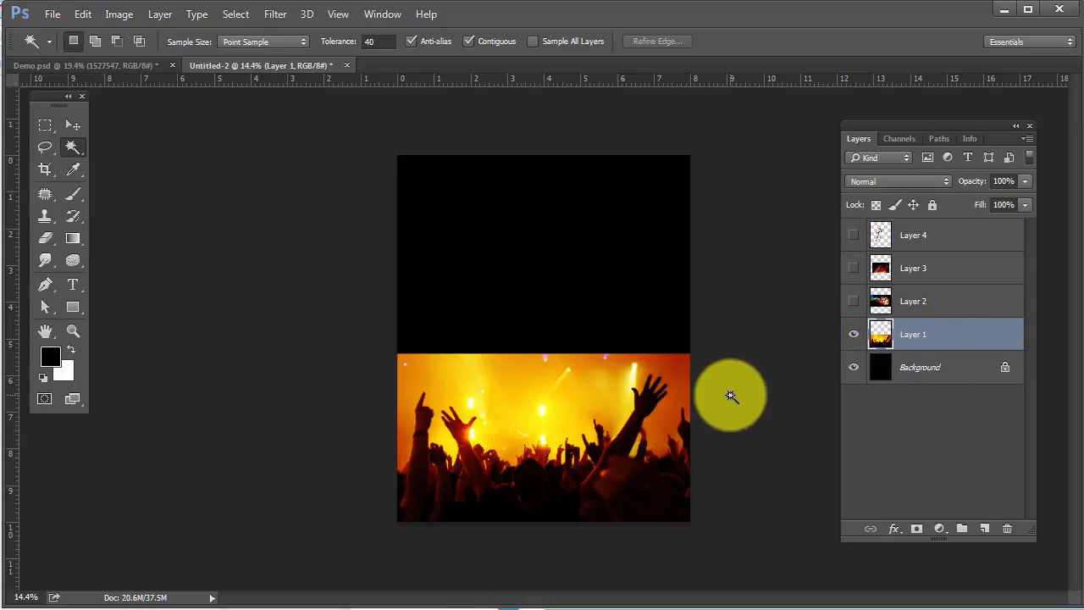
- Draw a rectangular marquee about 8 by 5.5 inches over the black upper area, slightly overlapping the concert photo's top edge
key(ctrl+plus)
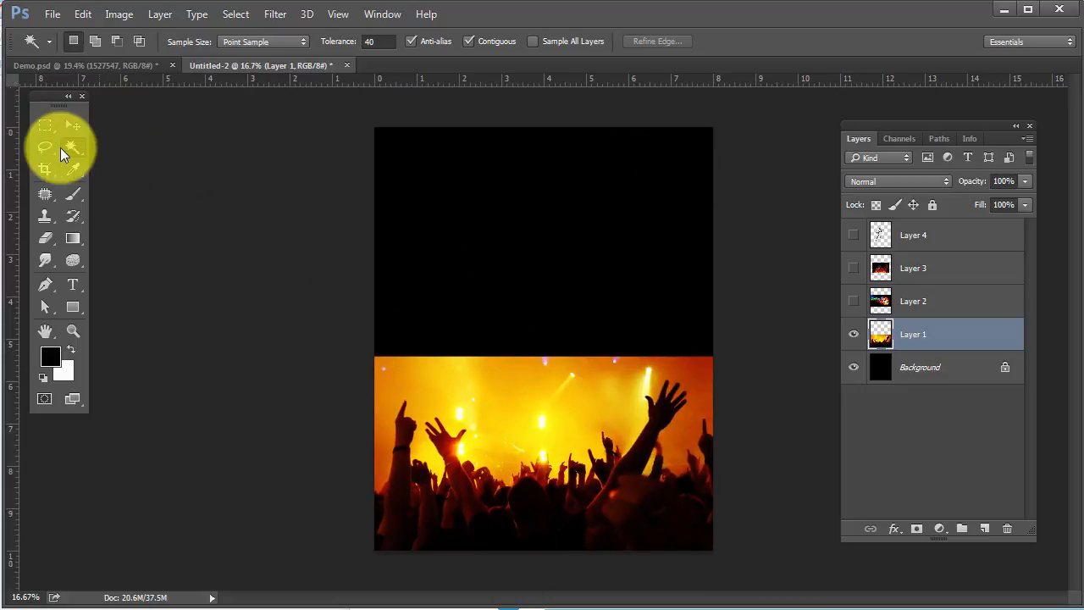
click(38, 125)
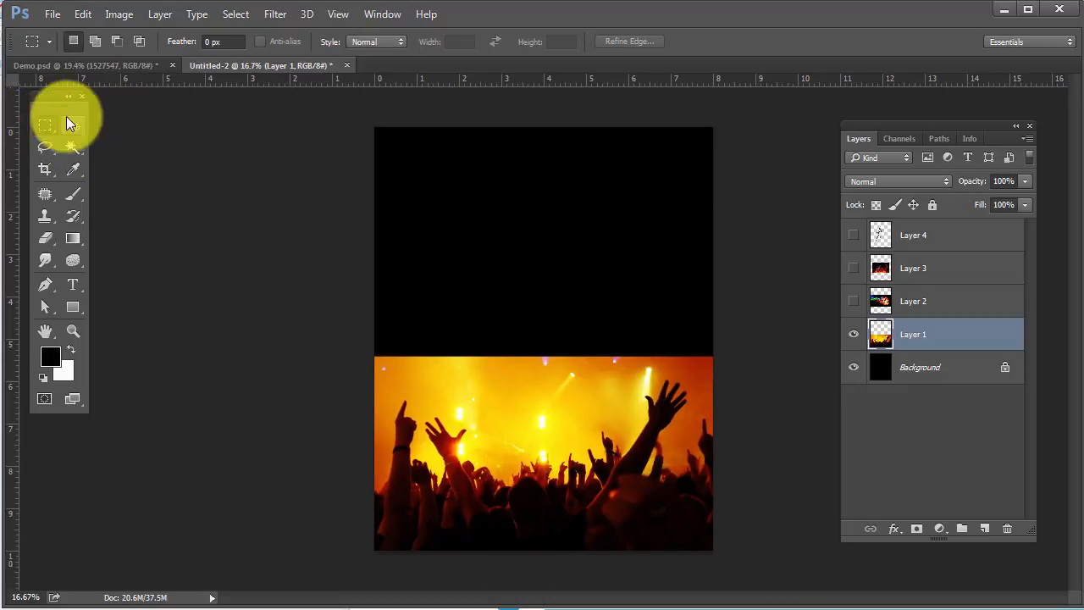
drag(364, 112, 766, 358)
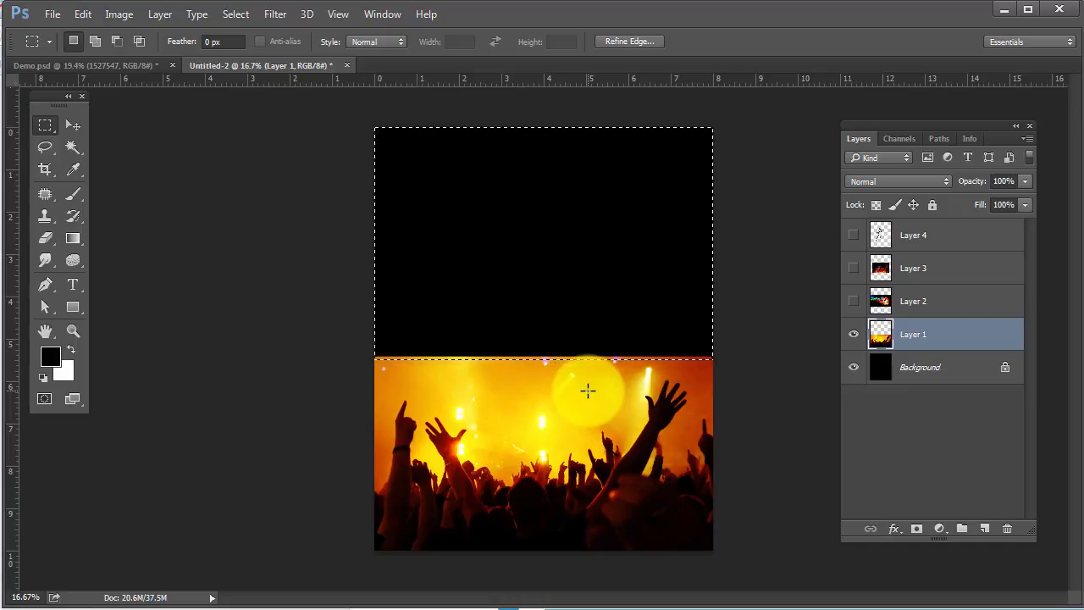
- Try a Content-Aware fill of the selected area on Layer 1 at 100% opacity, inspect it, and undo it
key(shift+BackSpace)
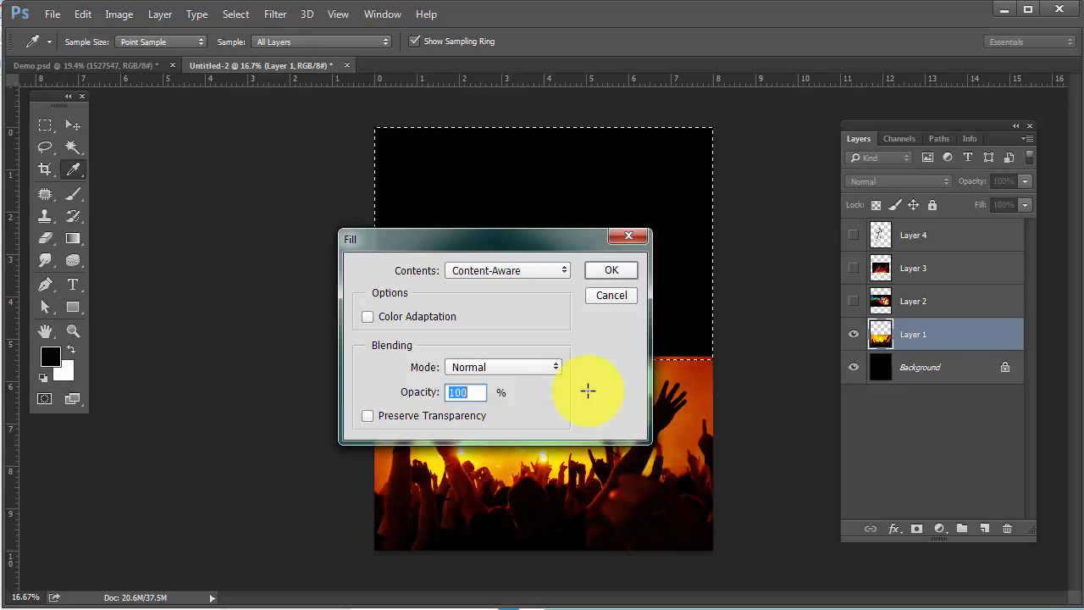
drag(508, 241, 377, 228)
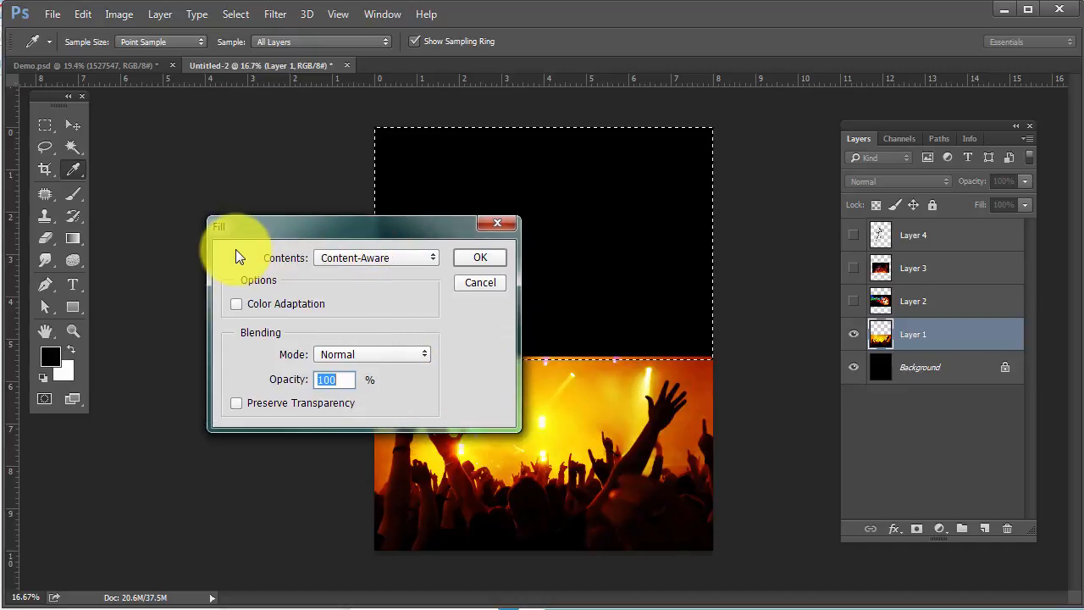
click(476, 256)
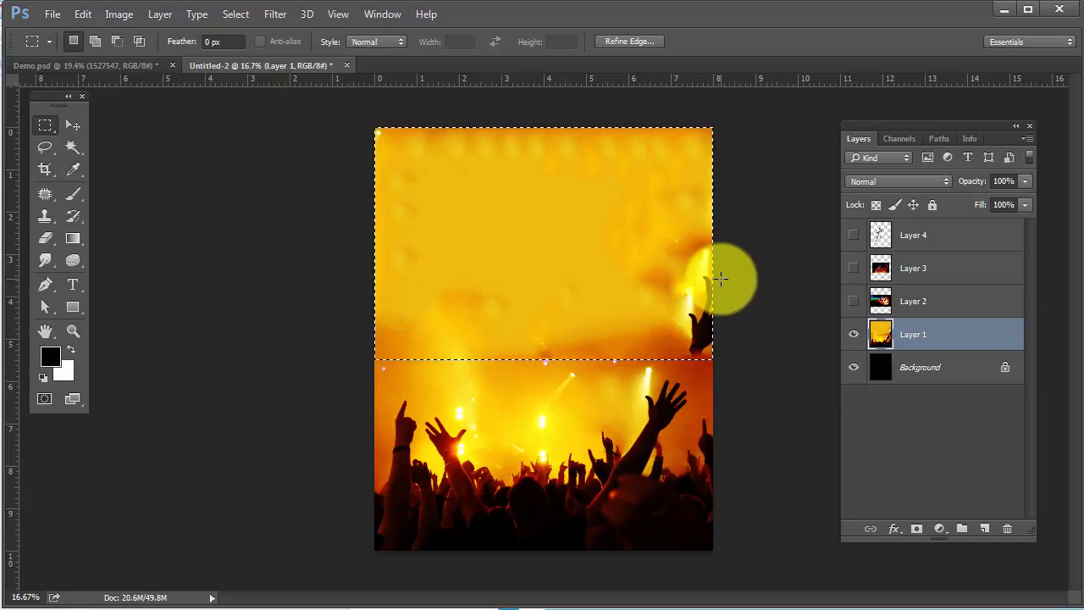
ctrl+click(703, 344)
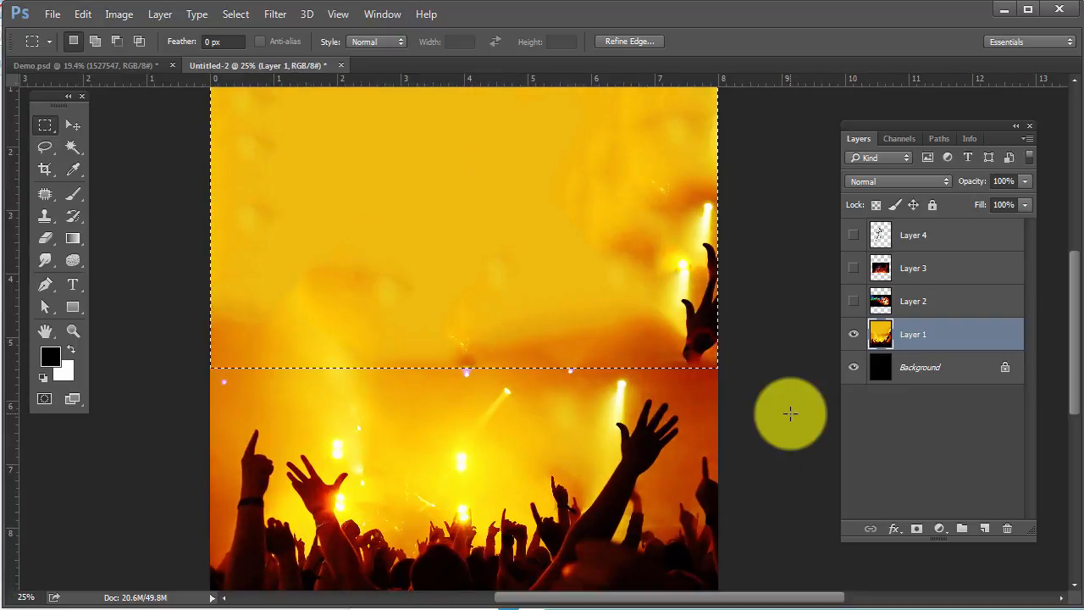
alt+click(751, 385)
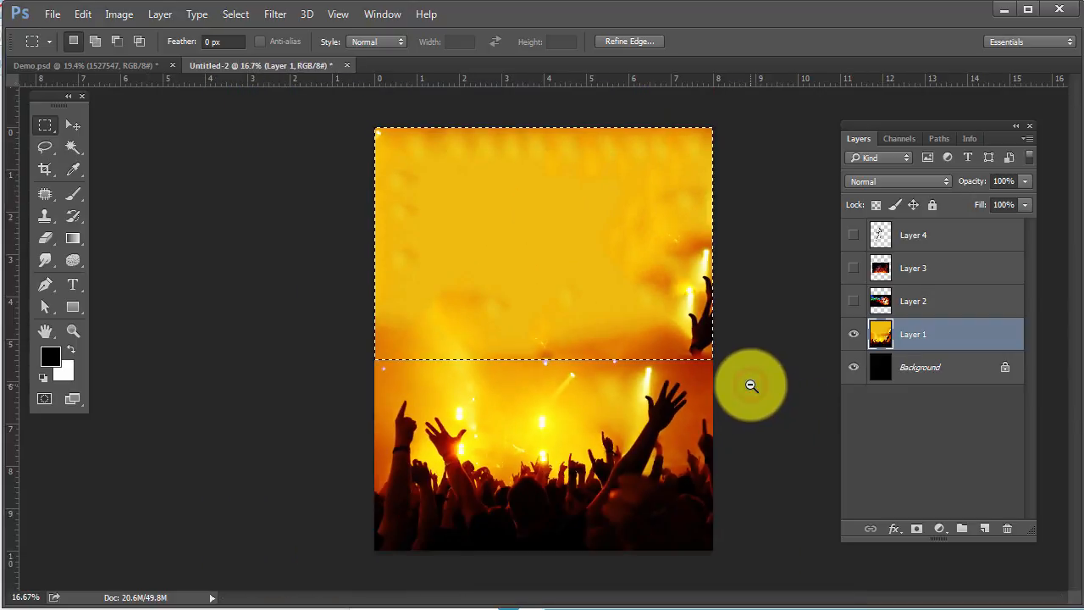
key(Delete)
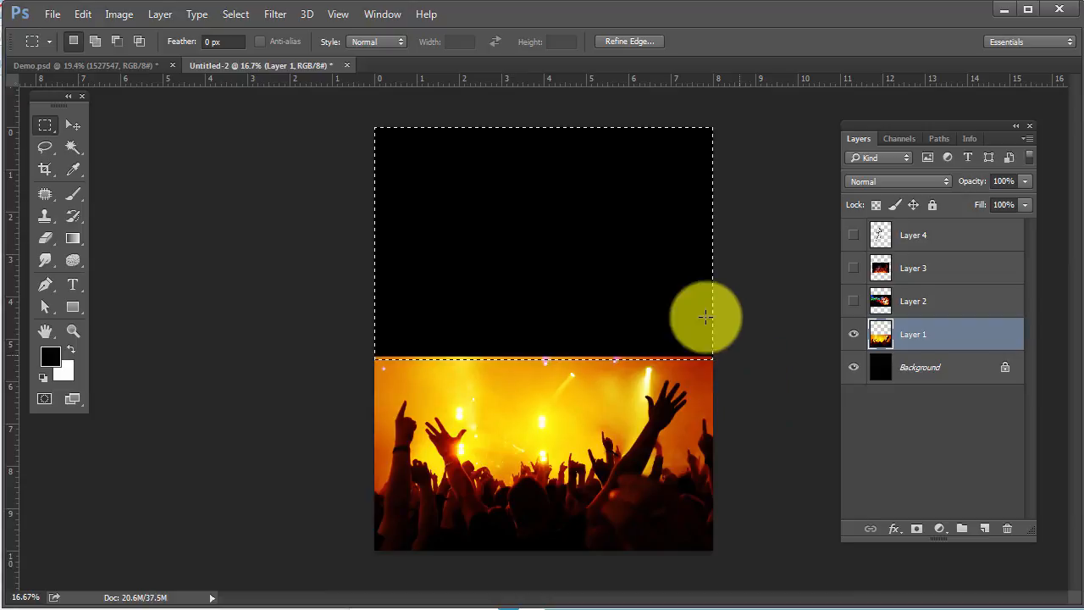
- Subtract the strip overlapping the concert photo from the marquee selection so it ends right at the photo's top edge
ctrl+click(461, 377)
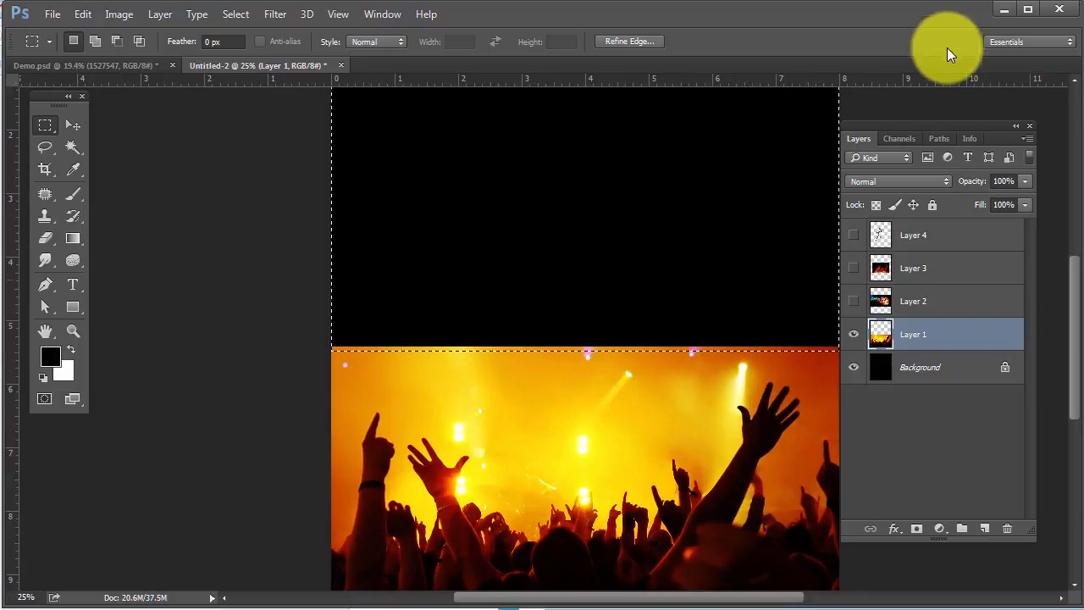
key(F7)
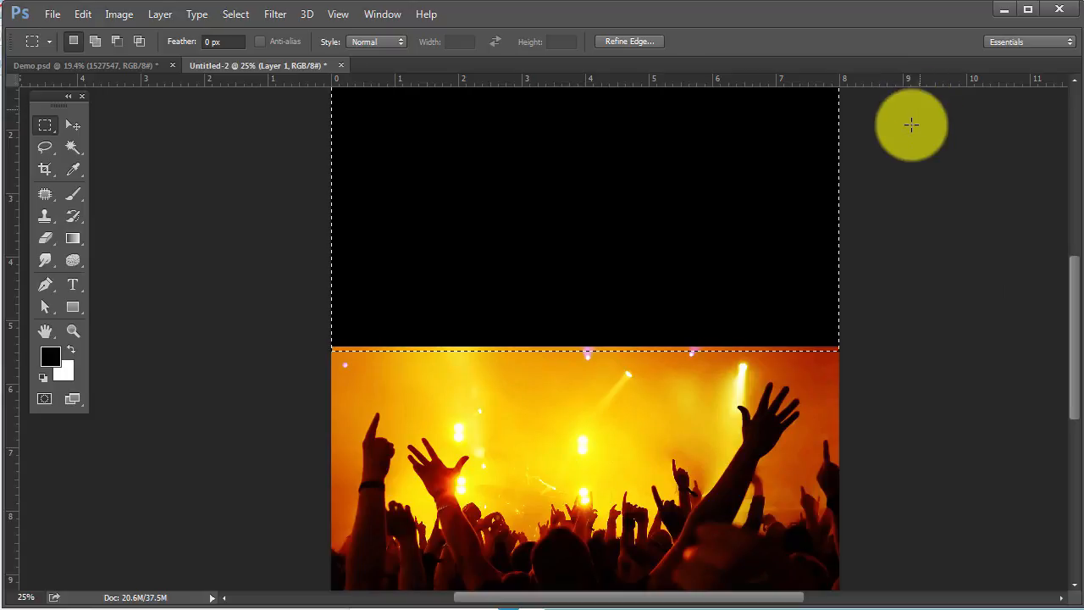
key(alt)
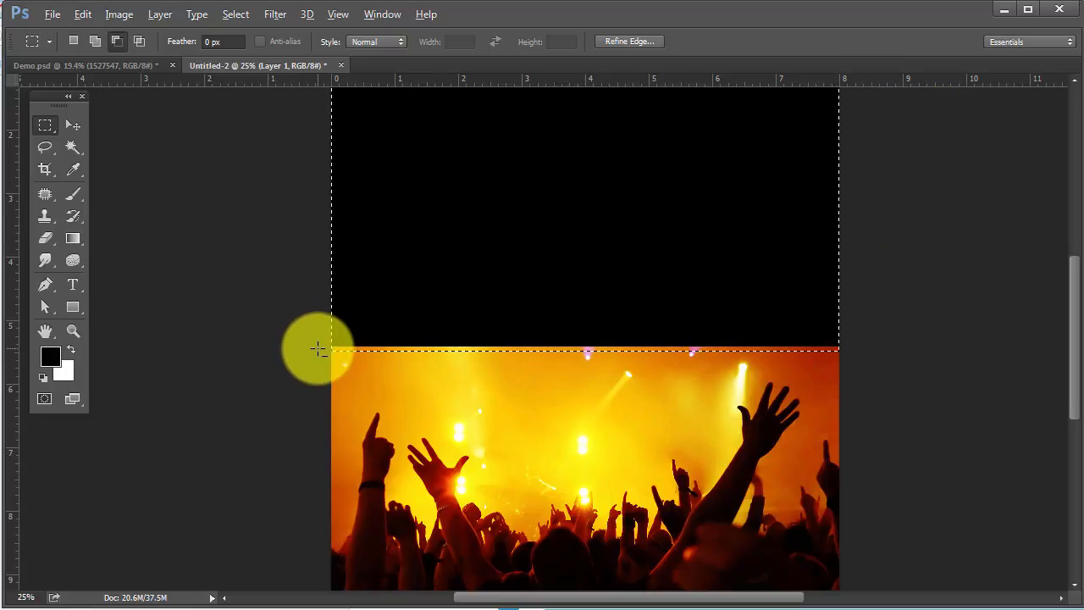
drag(319, 349, 904, 404)
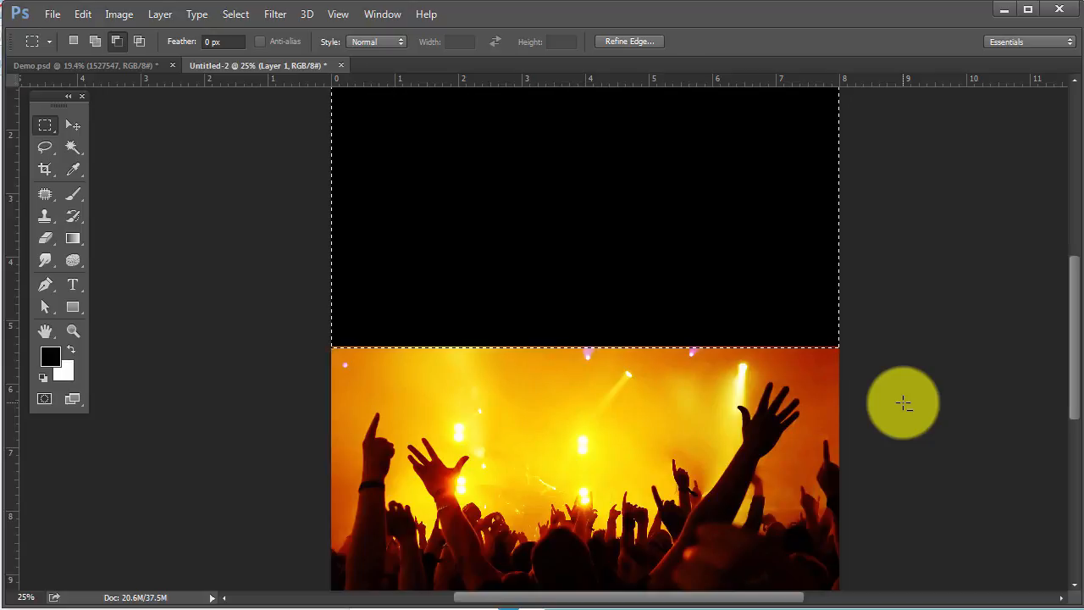
- Fill the selected black upper area of Layer 1 with Content-Aware, inspect the extended background, and deselect
key(shift+BackSpace)
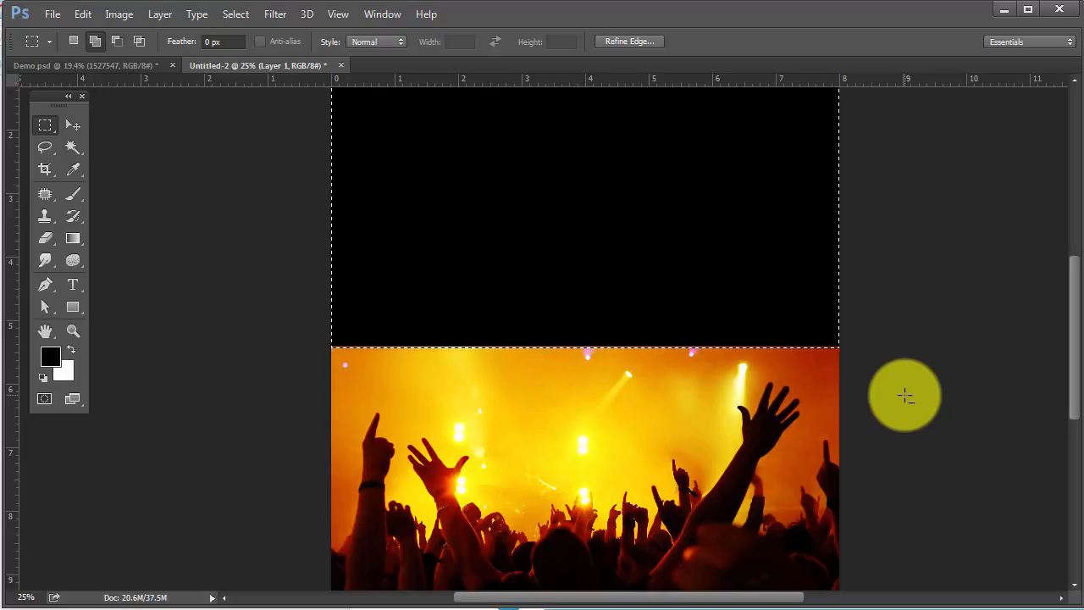
key(Return)
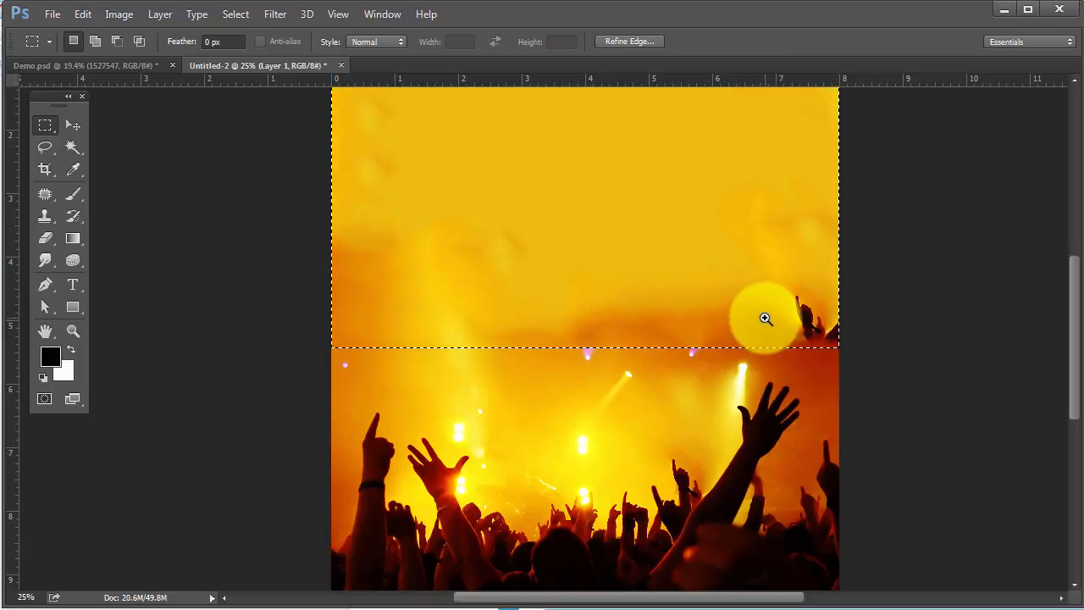
click(765, 318)
alt+click(842, 319)
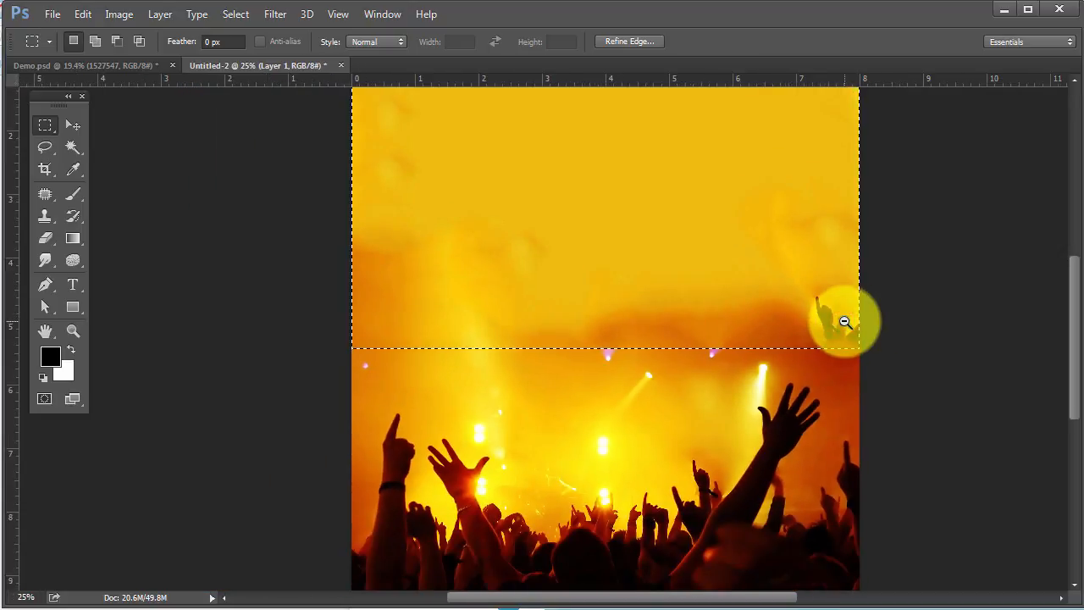
drag(929, 351, 813, 429)
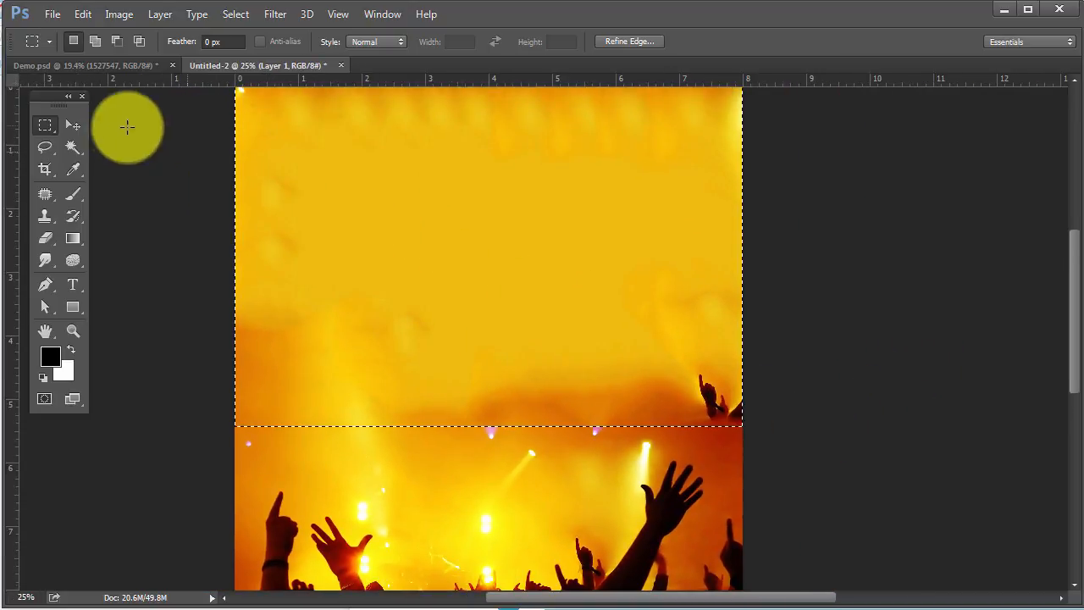
click(44, 124)
click(867, 334)
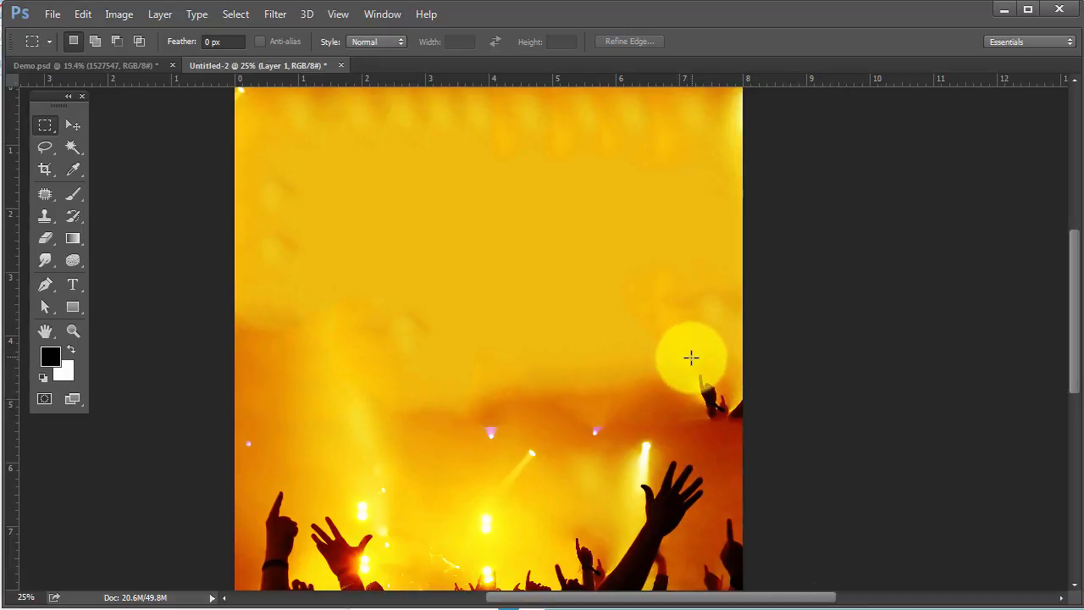
- Lasso the stray hands near the right edge above the crowd, replace them with a Content-Aware fill, deselect, and redisplay the layer list
click(44, 147)
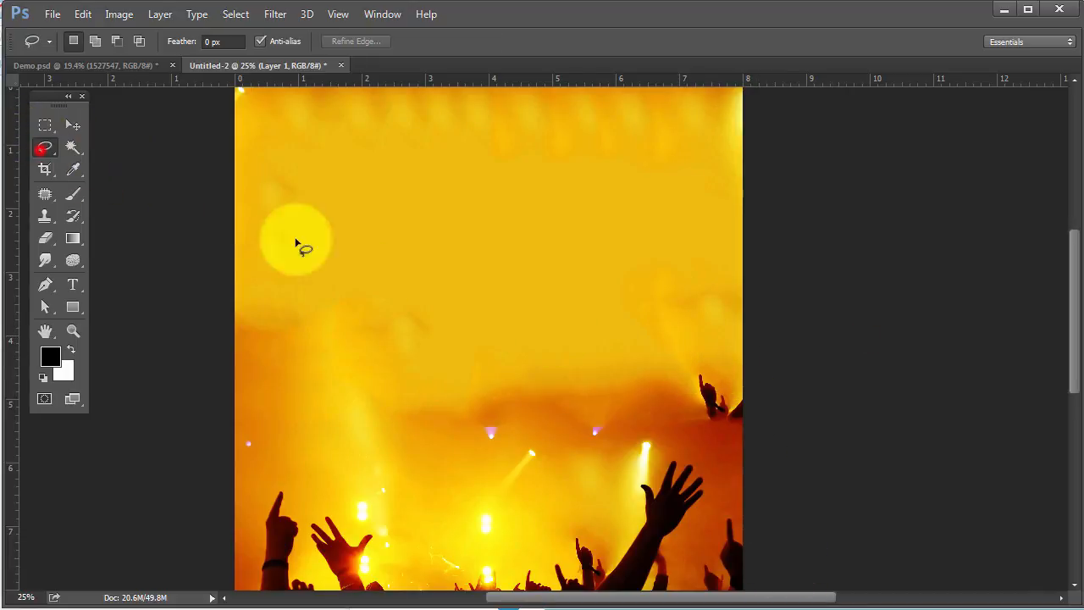
mouse_move(750, 377)
mouse_down()
mouse_move(737, 391)
mouse_move(704, 369)
mouse_move(689, 392)
mouse_move(704, 436)
mouse_move(746, 435)
mouse_move(774, 398)
mouse_up()
key(shift+BackSpace)
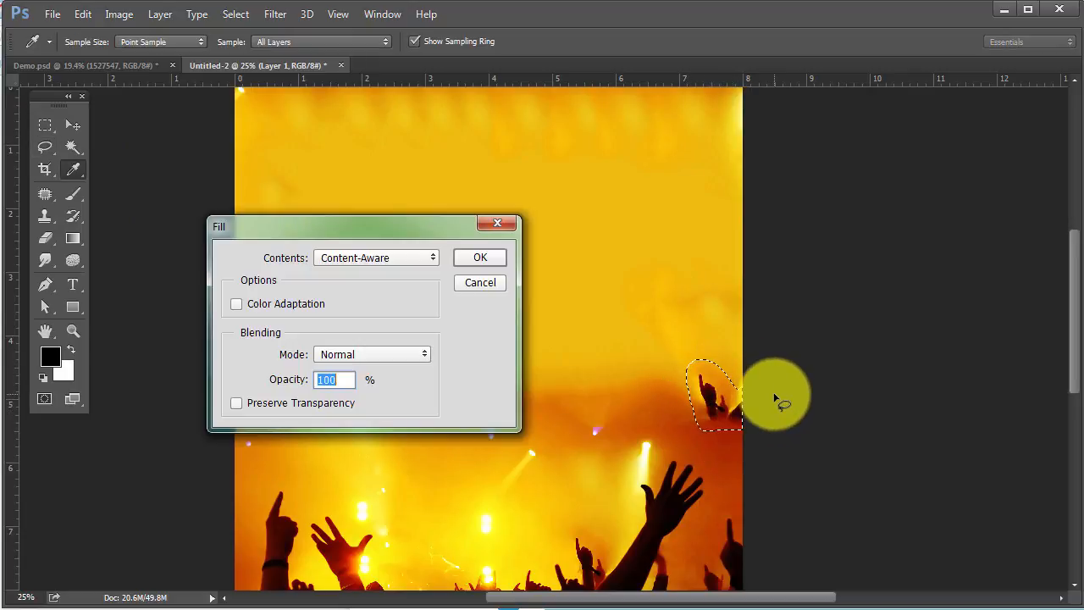
key(Return)
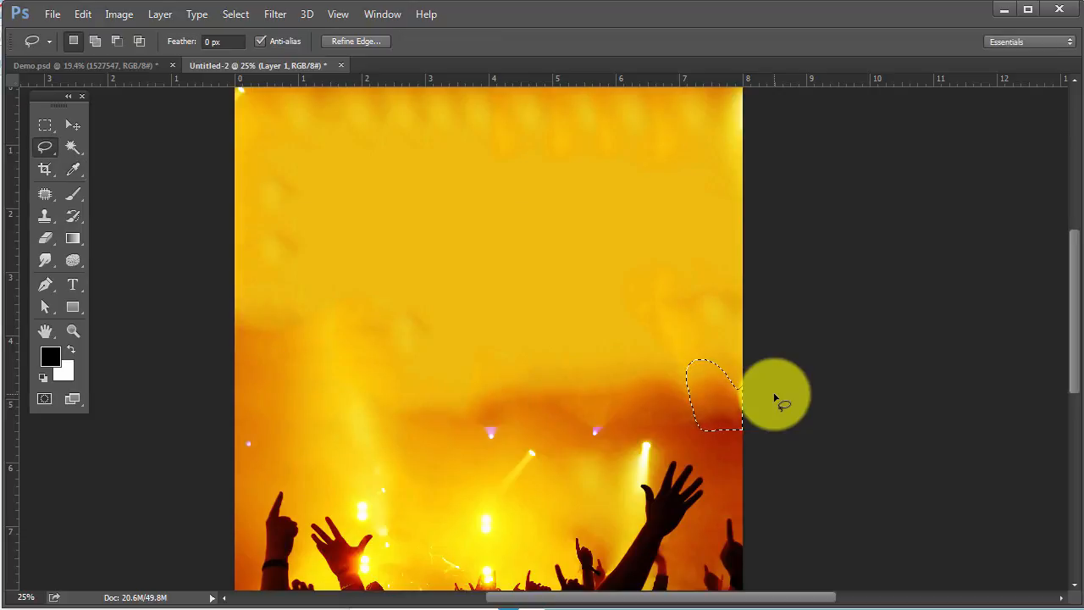
key(ctrl+d)
key(ctrl+minus)
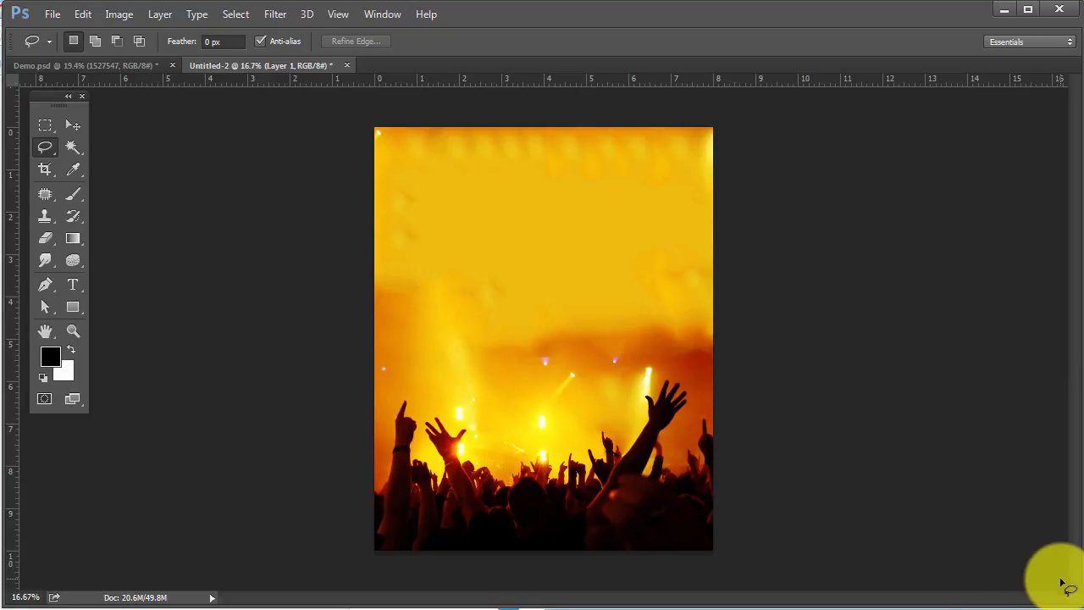
click(805, 379)
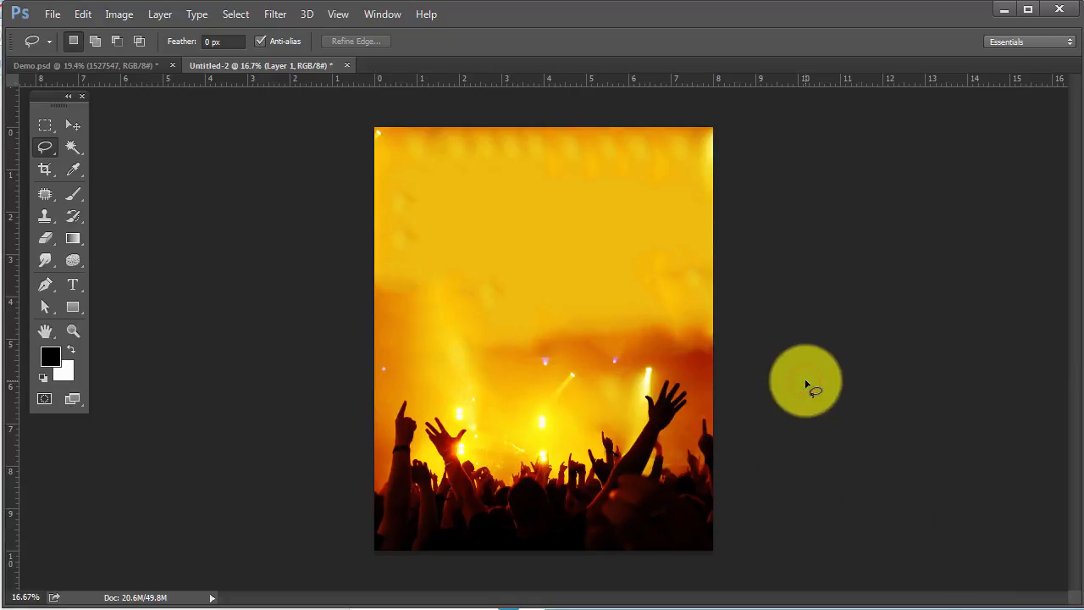
key(F7)
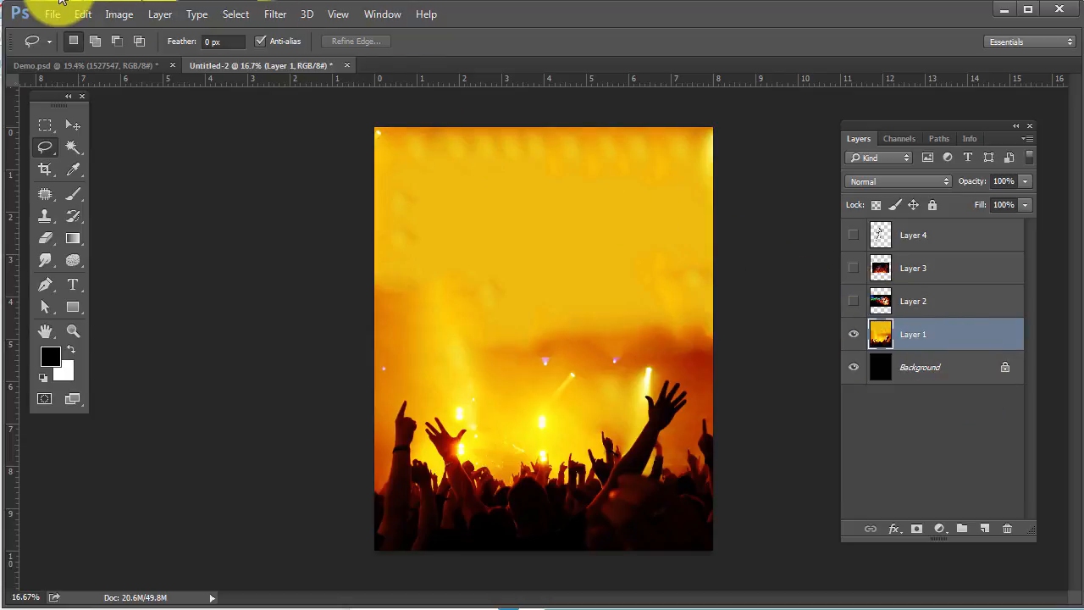
click(80, 14)
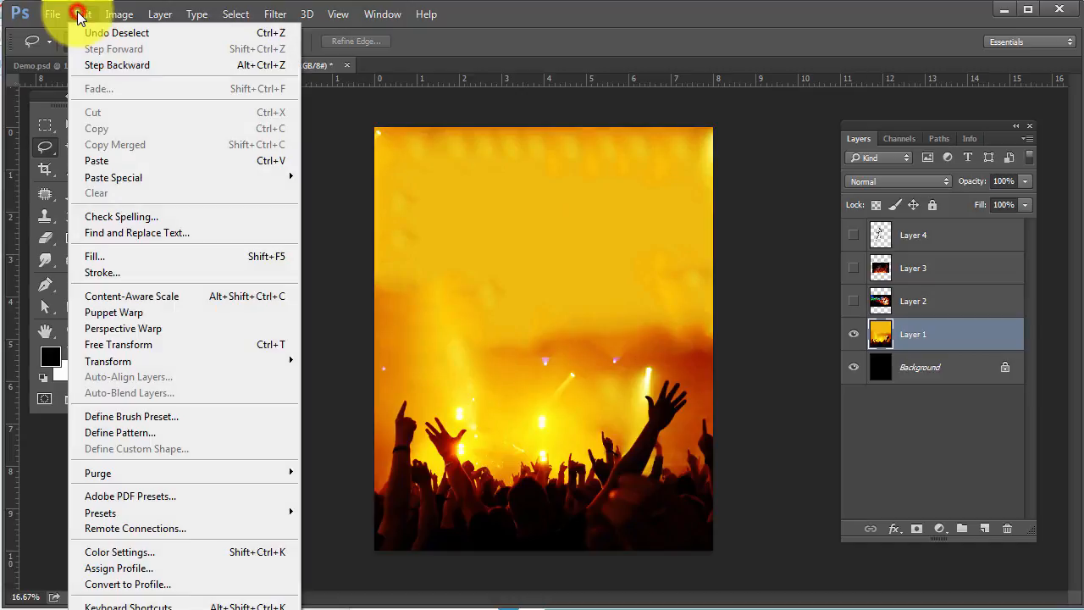
mouse_move(164, 366)
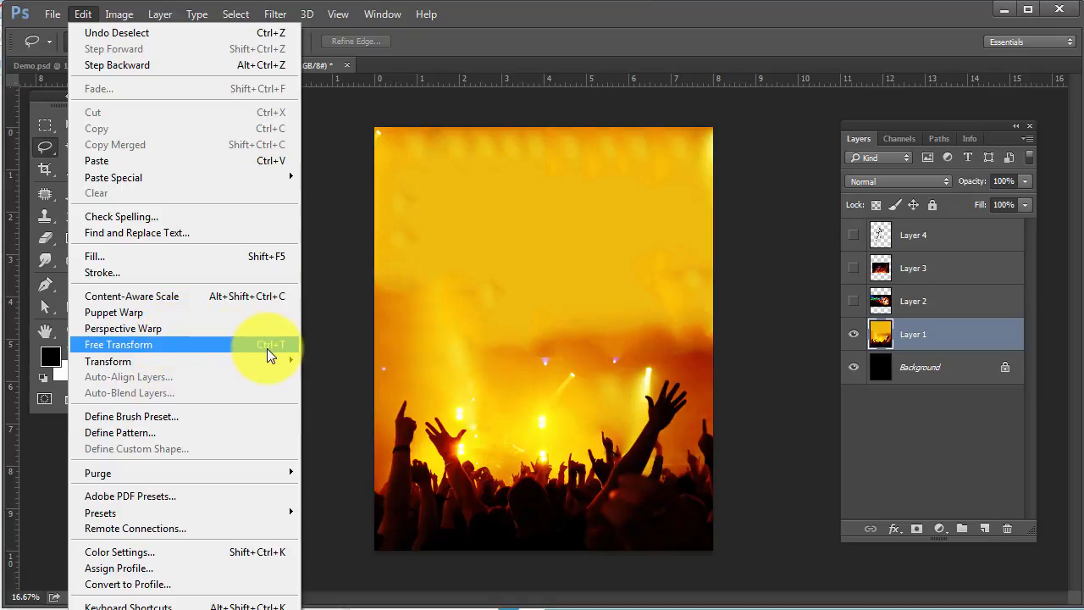
click(582, 17)
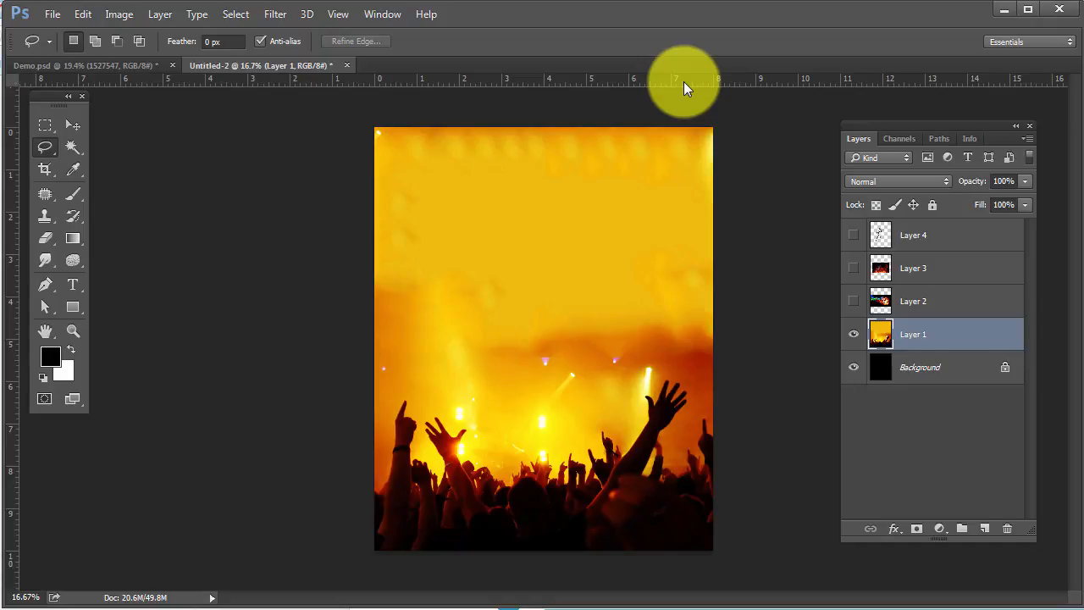
- Show and select the basketball player on Layer 4, and move him up about 1.2 inches, above the crowd's raised hands
click(853, 303)
click(853, 302)
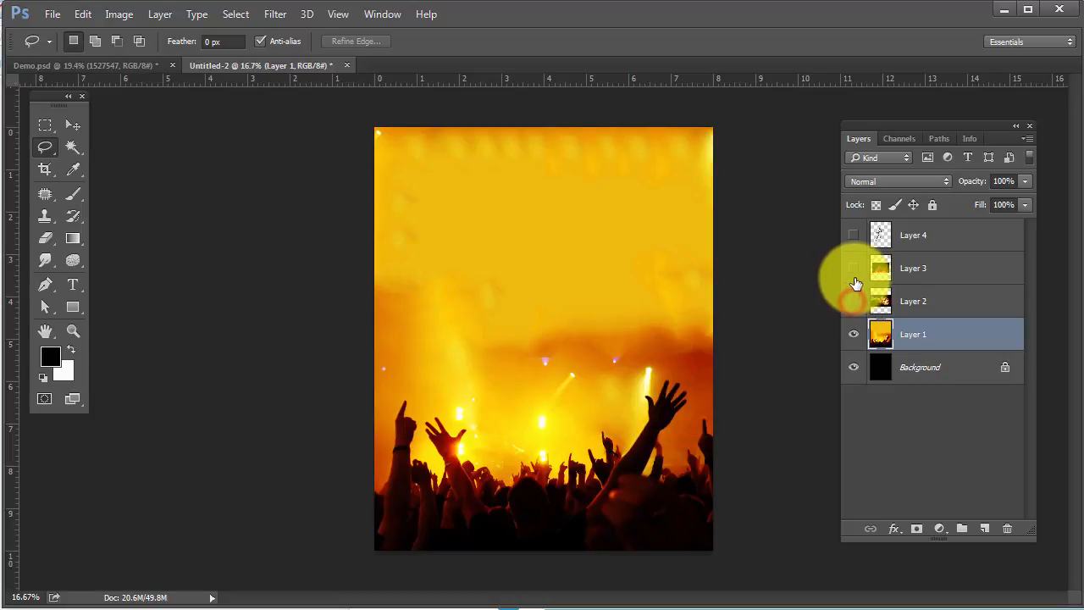
click(854, 235)
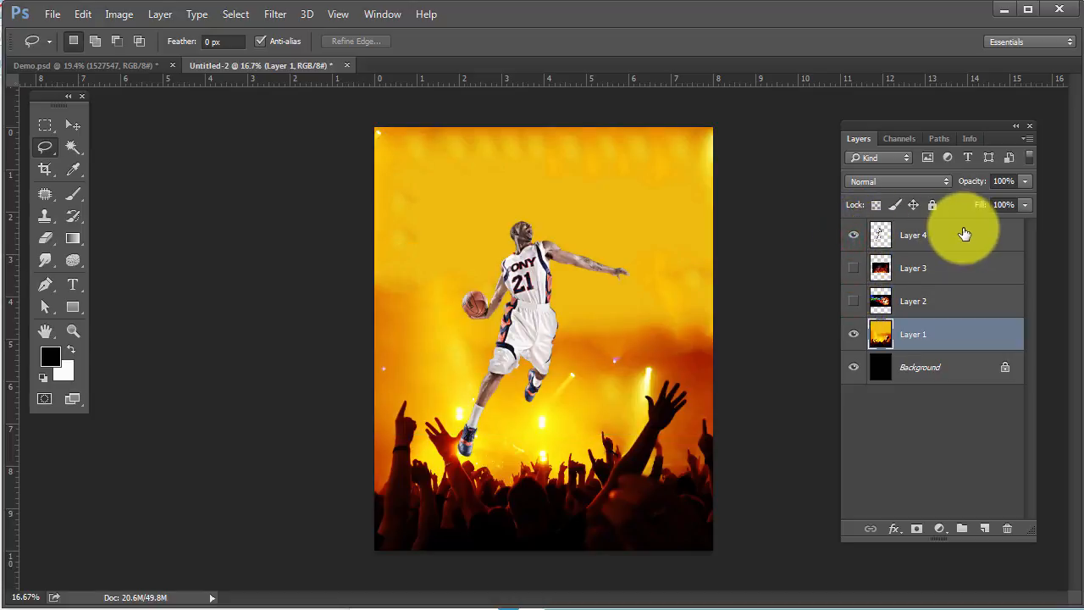
click(963, 230)
click(73, 124)
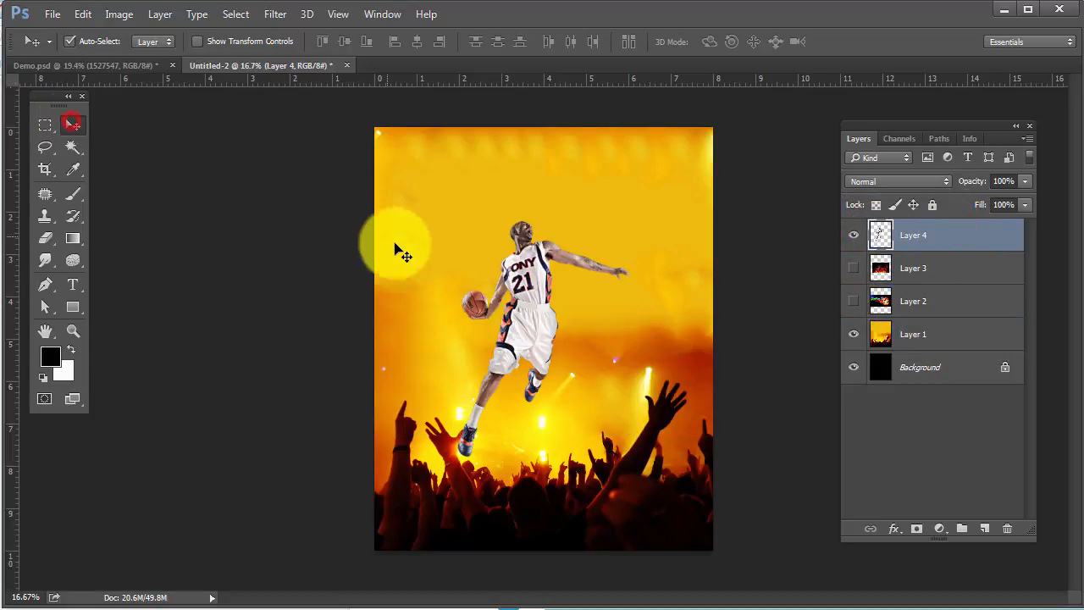
drag(518, 326, 514, 273)
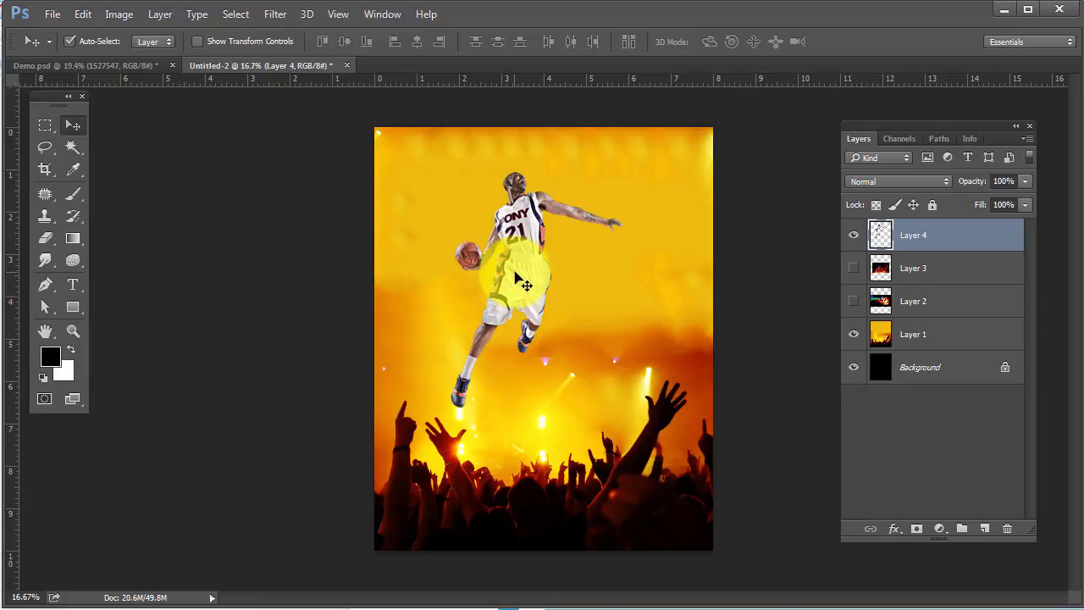
drag(515, 273, 527, 228)
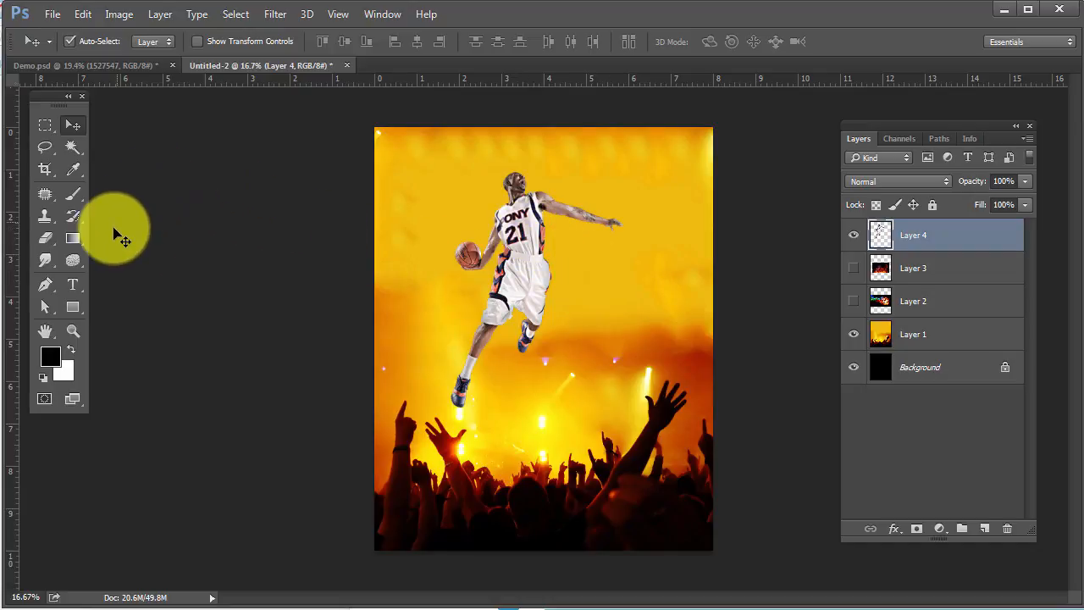
- Choose the Brush tool and load the Explosion_Brushes file from the PS Brushes folder into the brush presets
click(73, 194)
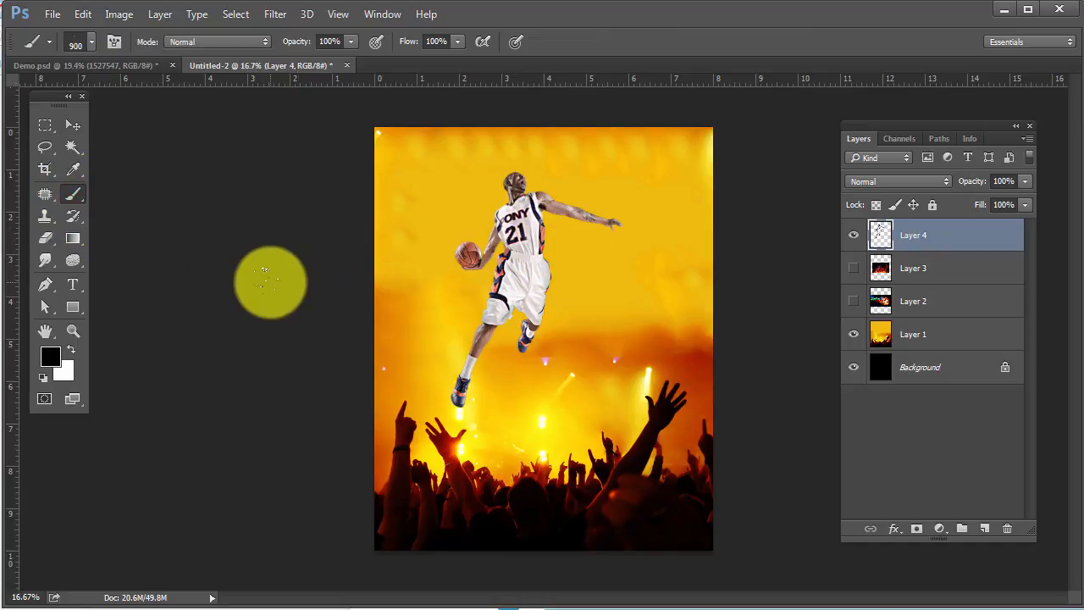
click(73, 195)
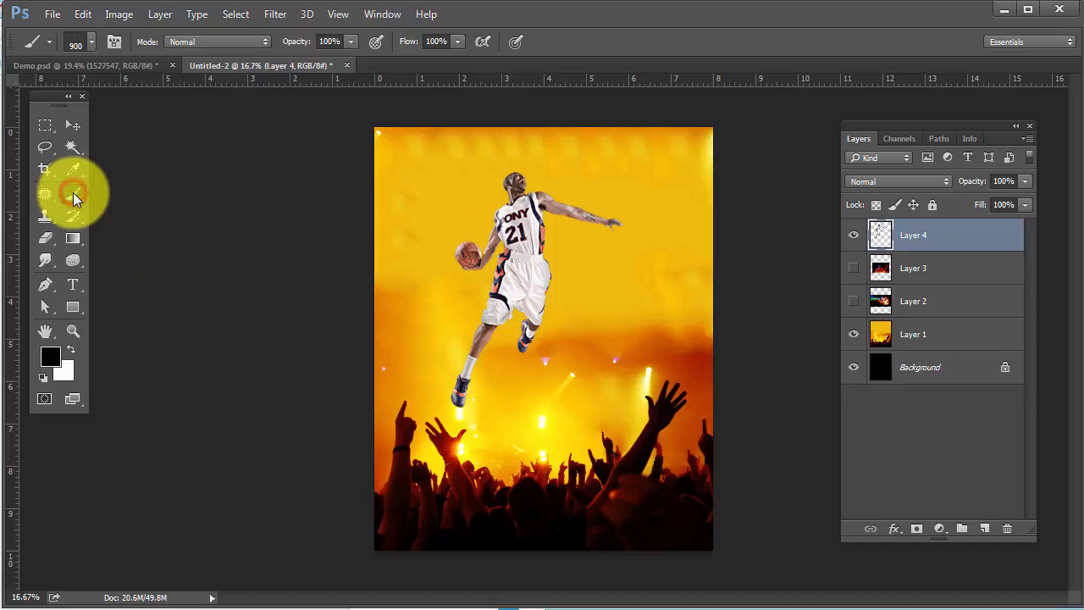
click(115, 42)
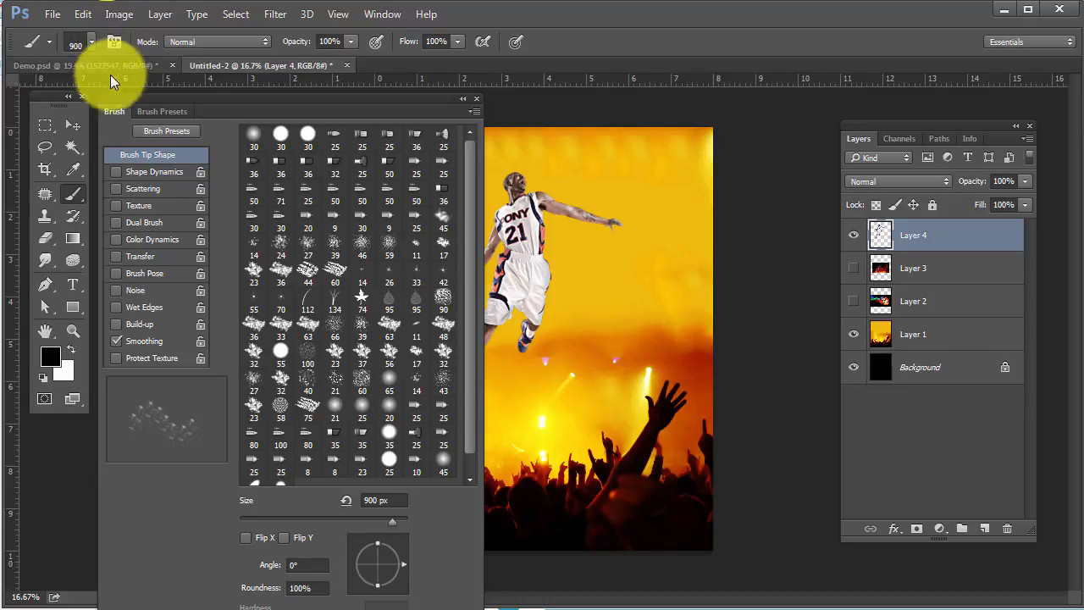
click(476, 111)
click(475, 110)
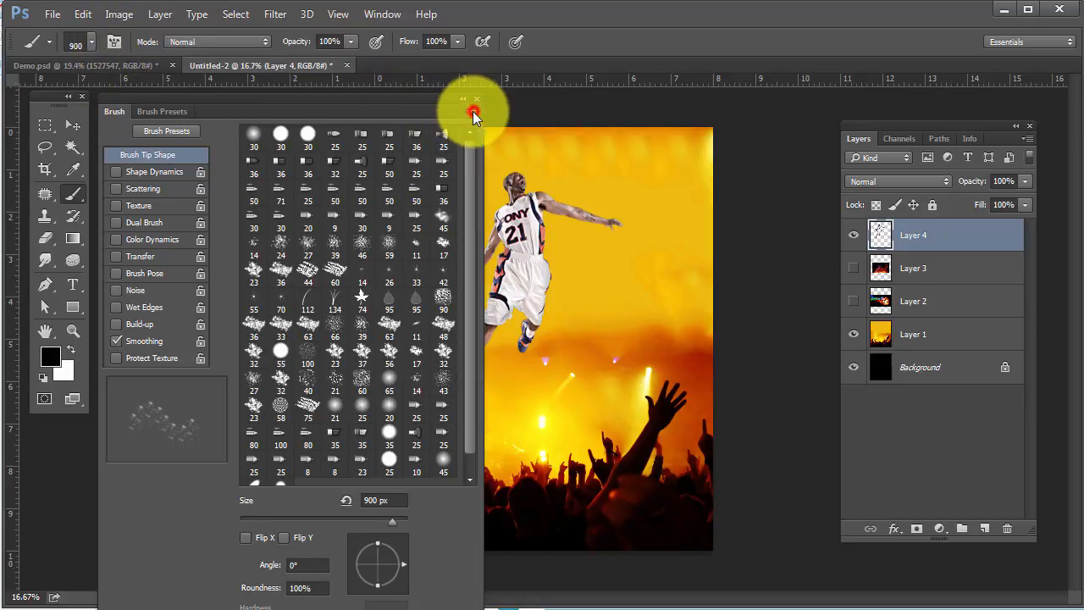
click(166, 111)
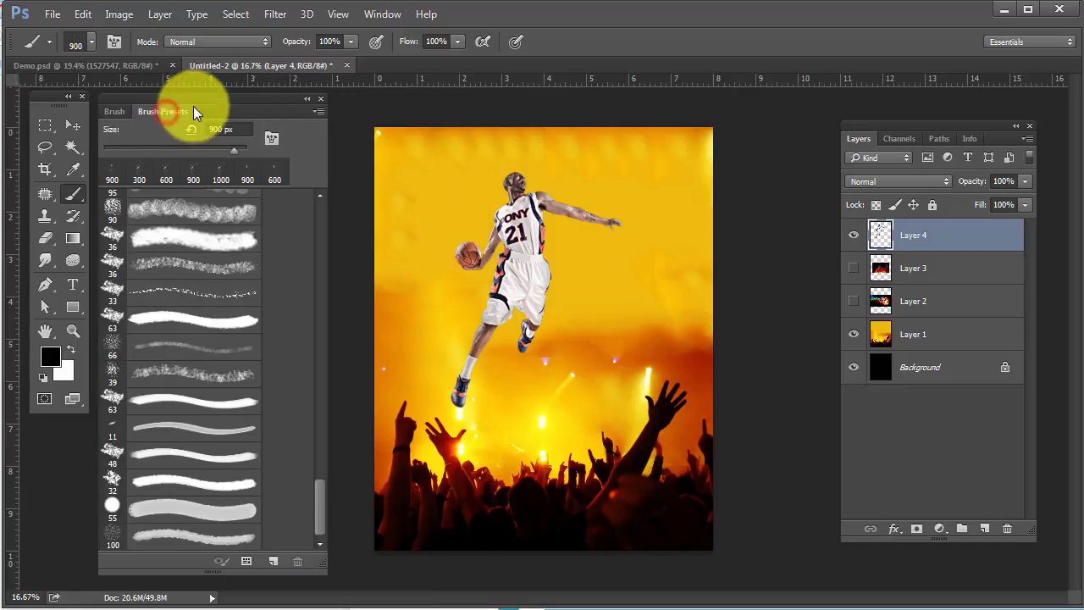
click(318, 111)
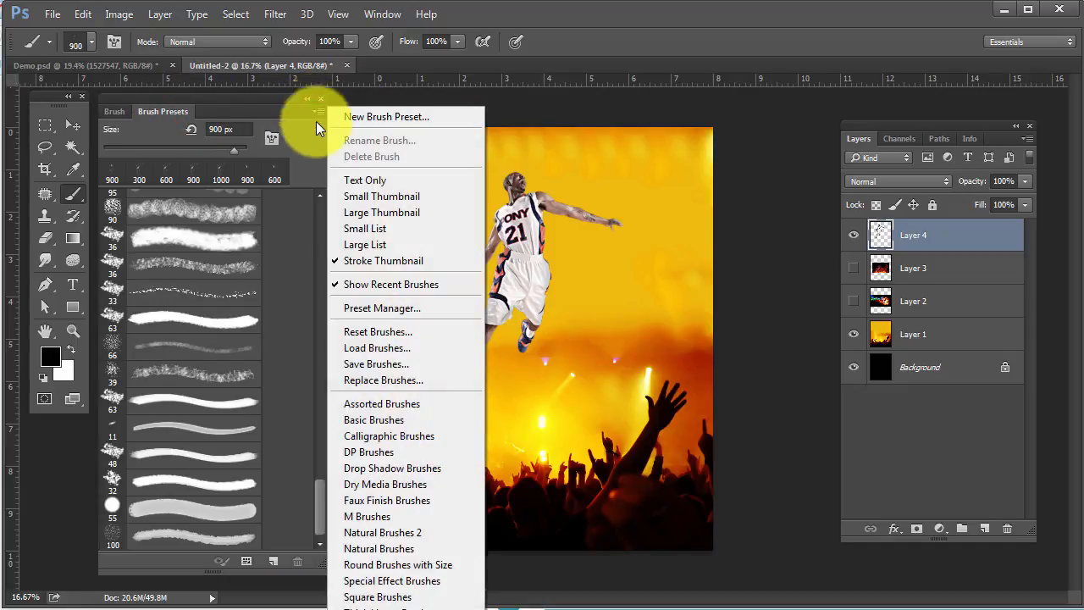
click(371, 348)
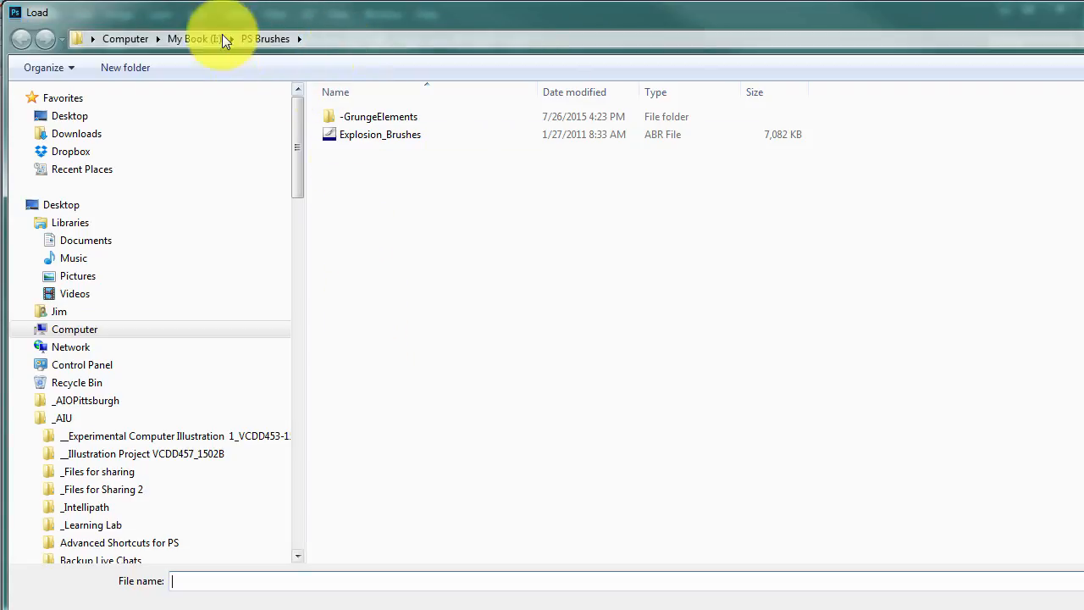
double_click(332, 135)
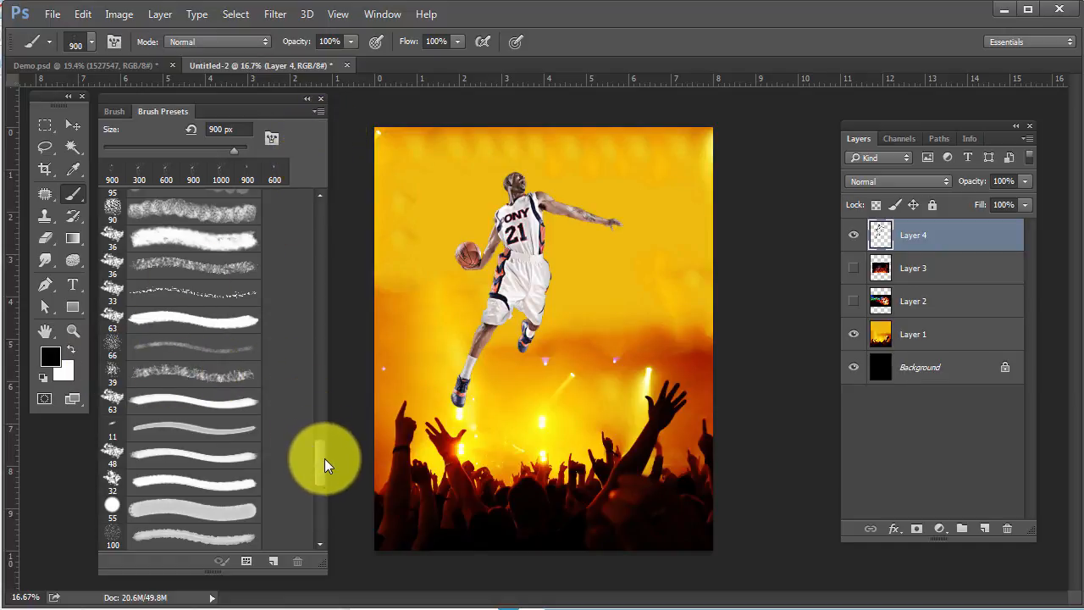
- Look through the newly loaded explosion brushes, trying the 2048 px preset, and select the 1960 px preset
drag(323, 466, 317, 537)
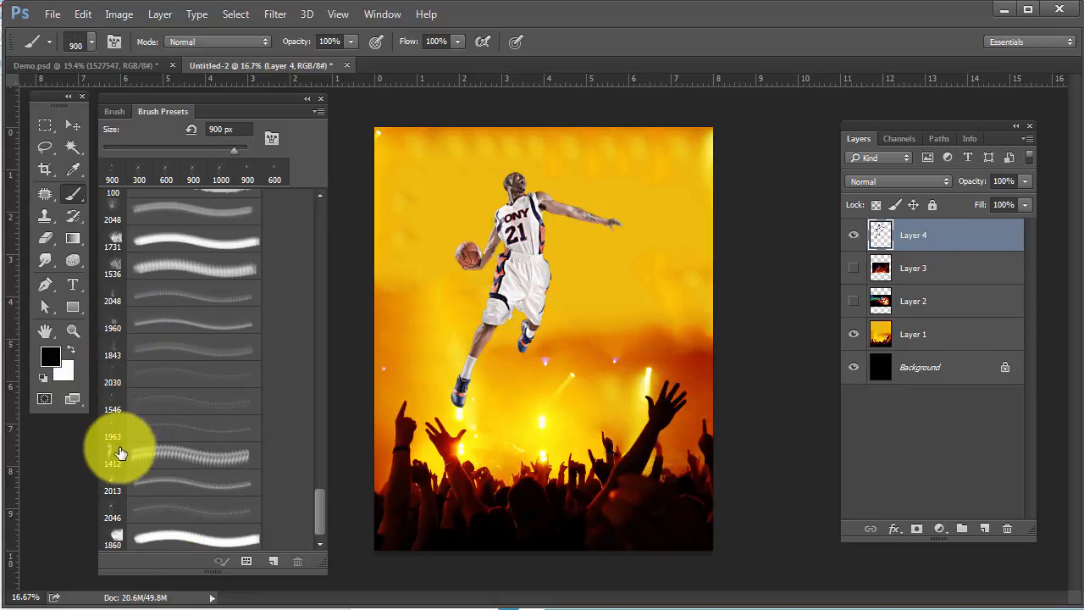
scroll(174, 364, up, 1)
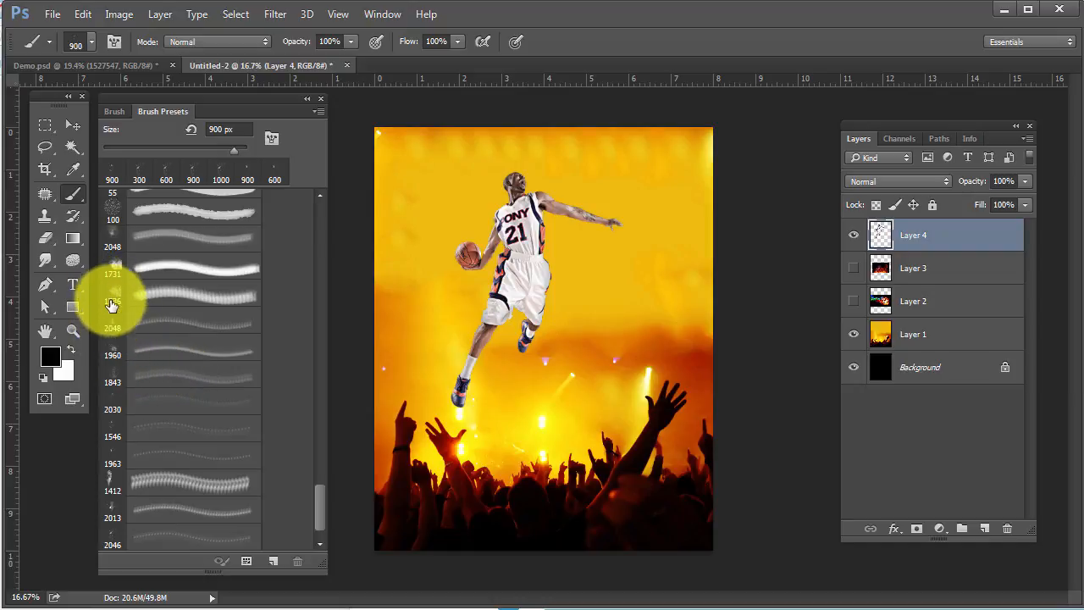
click(113, 322)
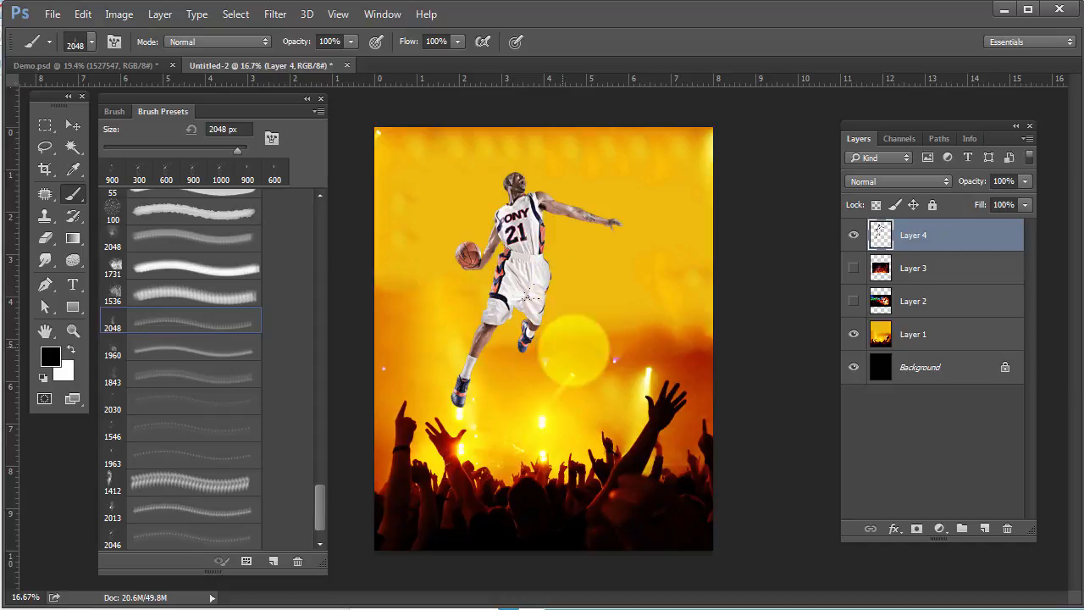
click(113, 346)
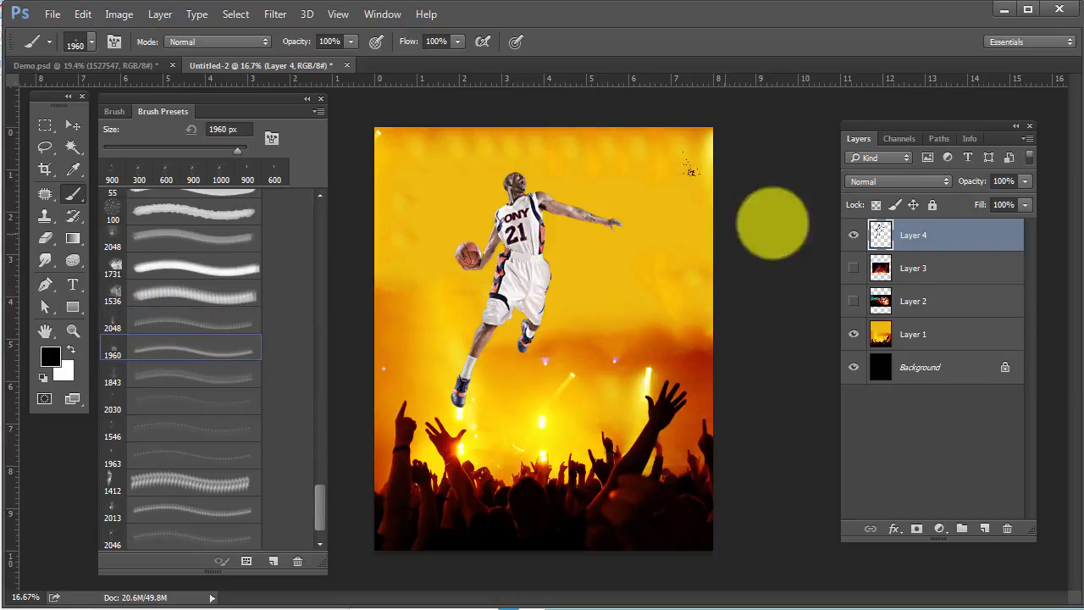
- Duplicate the basketball player's Layer 4 and hide the original beneath the copy
click(951, 237)
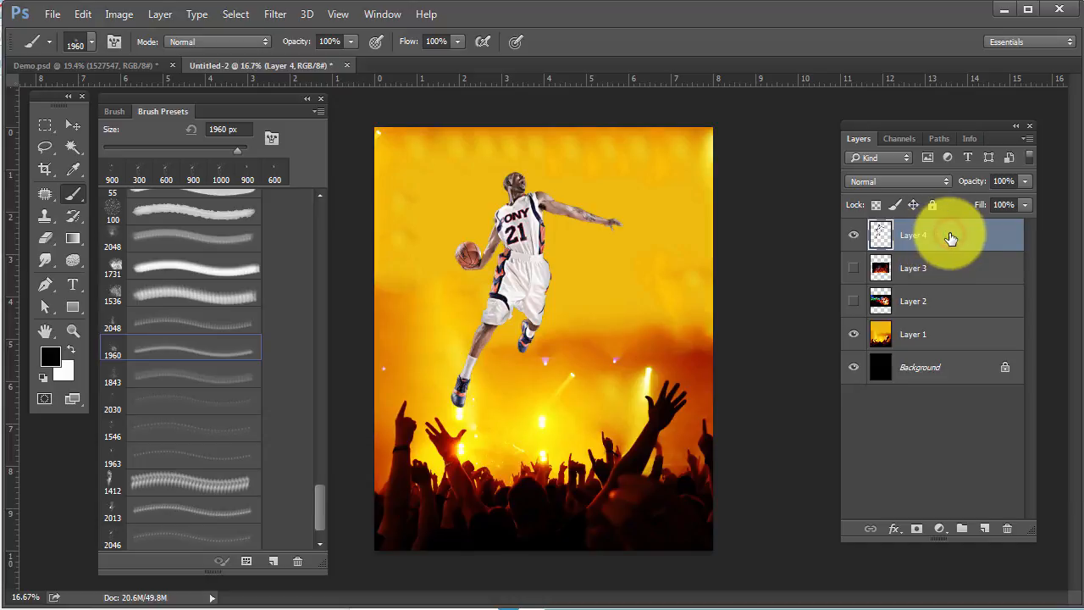
click(854, 238)
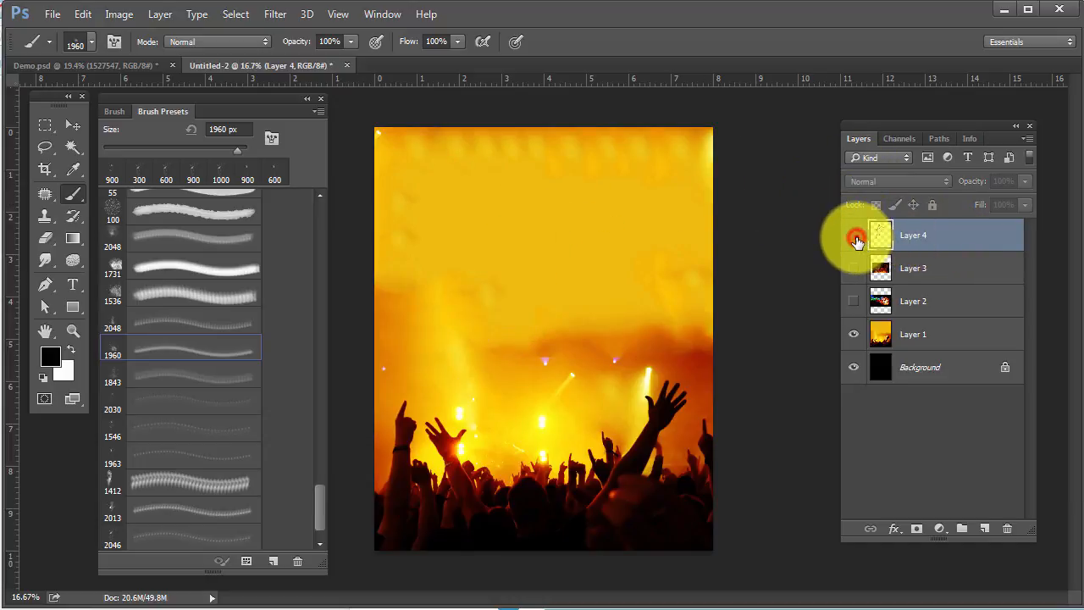
click(855, 238)
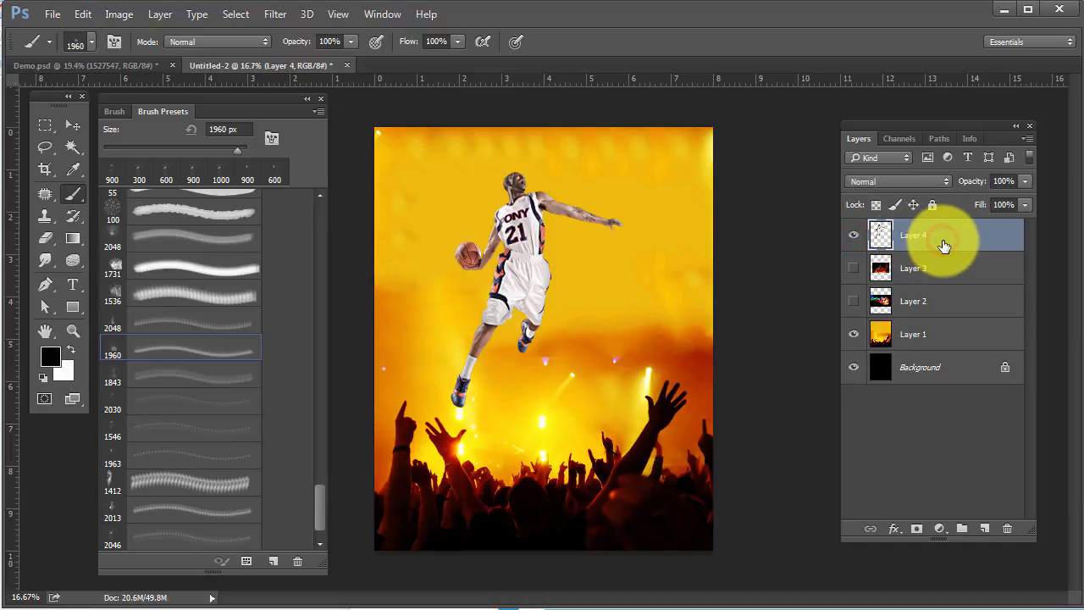
key(ctrl+j)
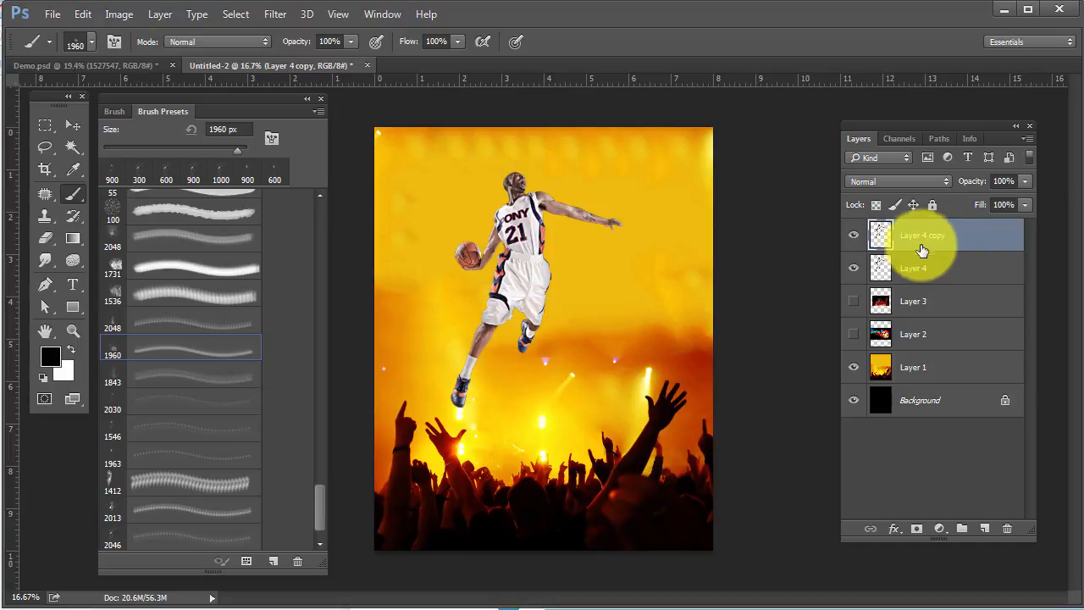
click(852, 269)
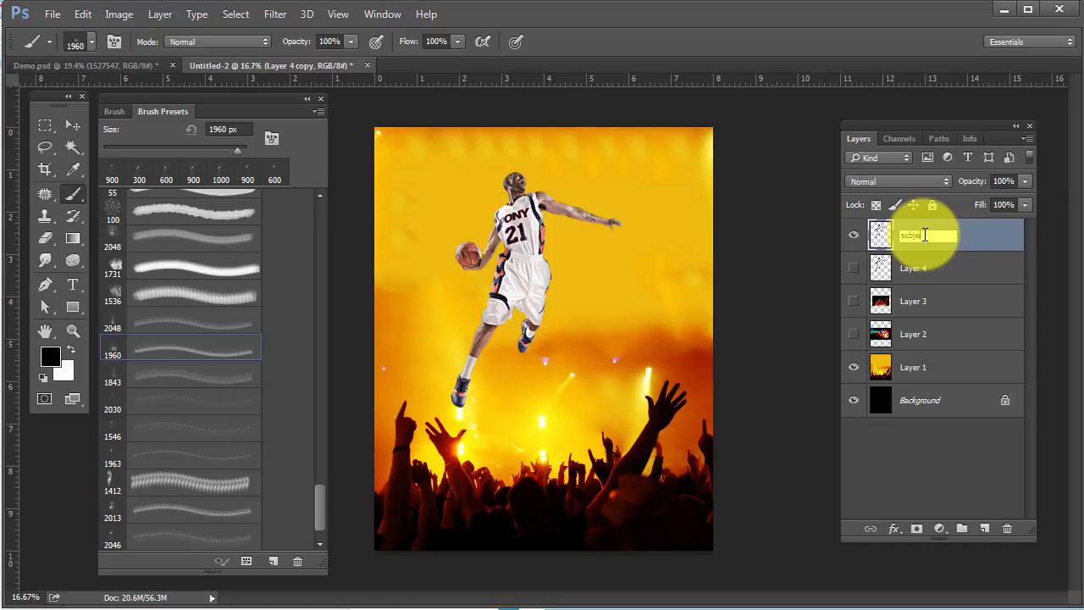
- Rename the player copy as "subject" and the original Layer 4 as "effect"
text(t)
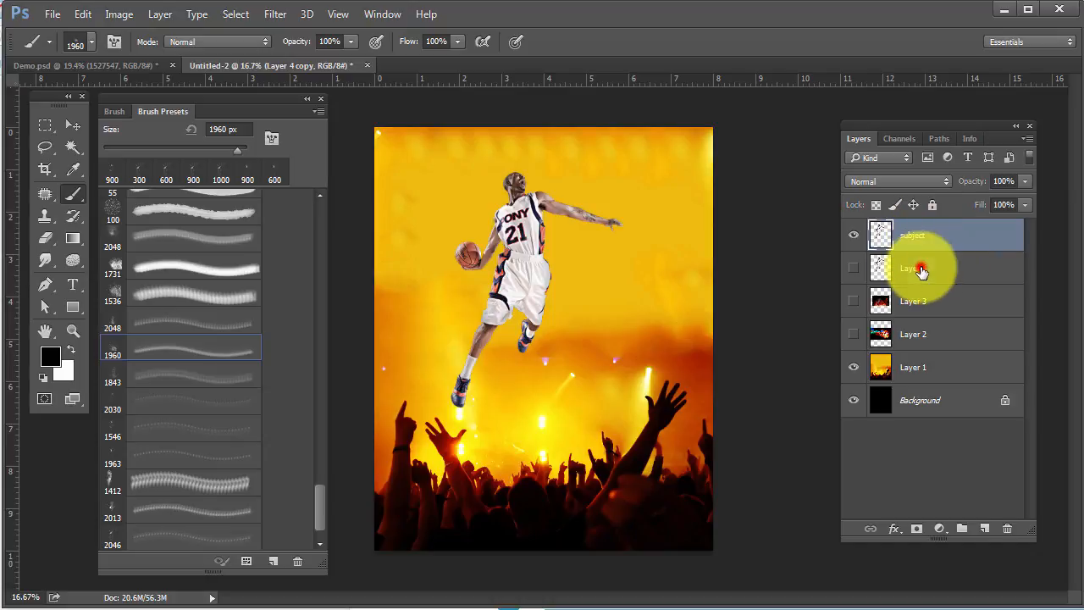
double_click(921, 270)
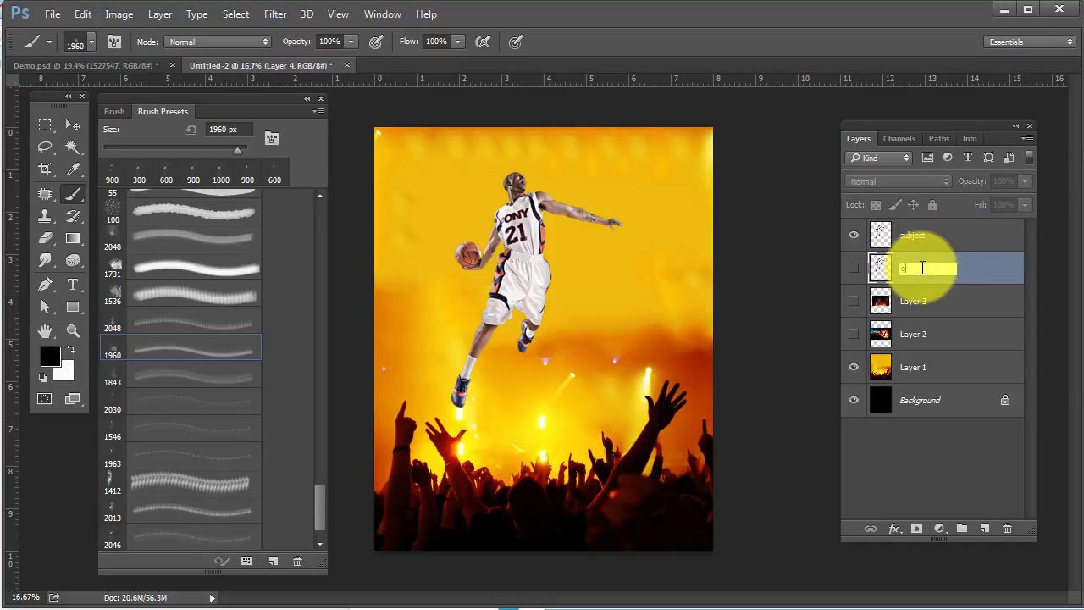
key(Return)
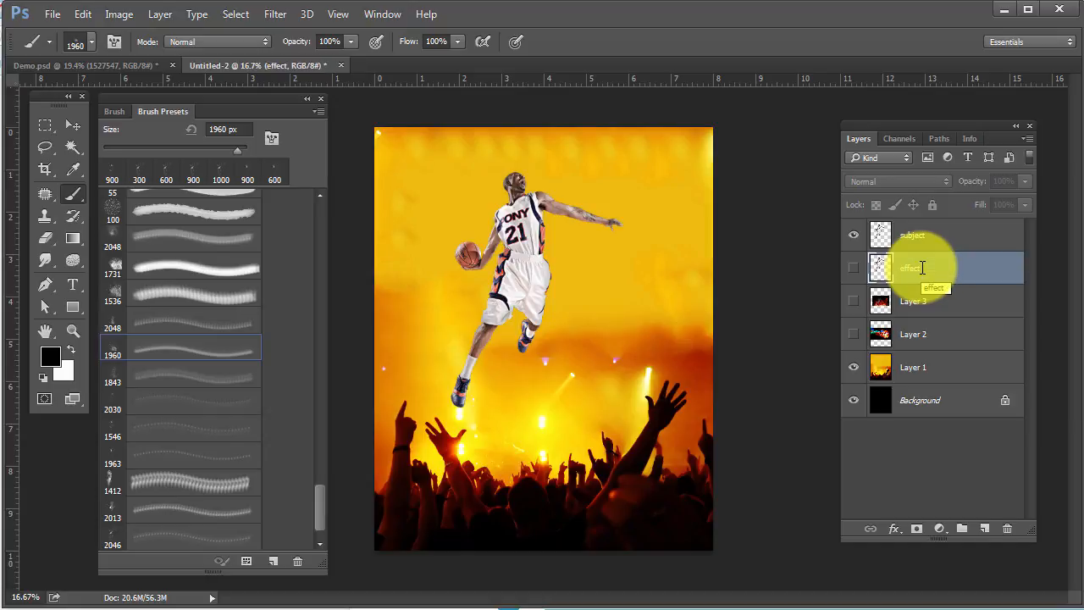
- Add a white layer mask to the subject layer and set black as the foreground color
click(920, 235)
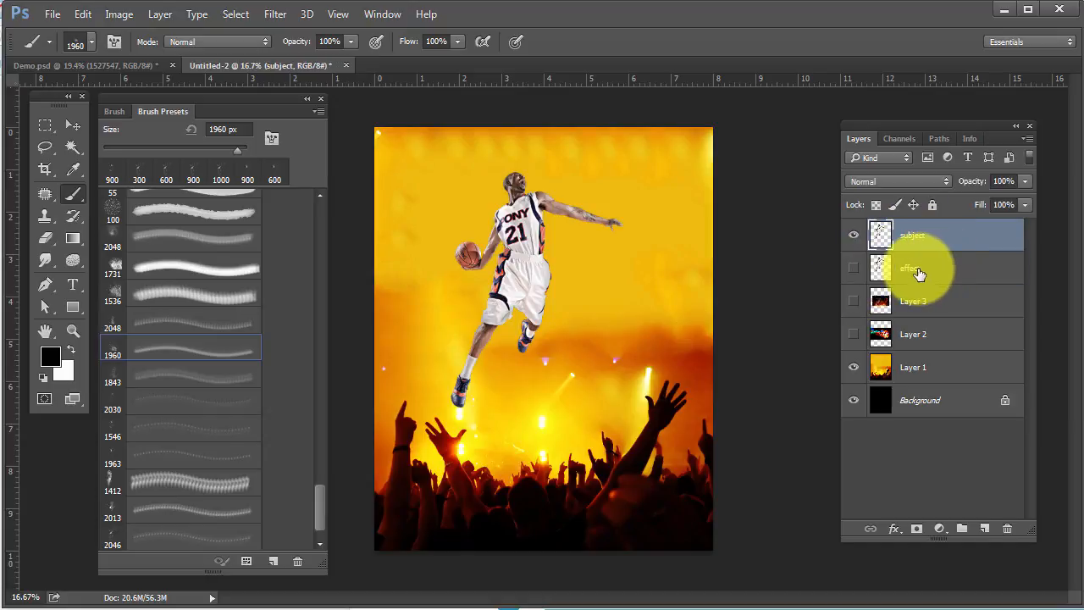
ctrl+click(505, 271)
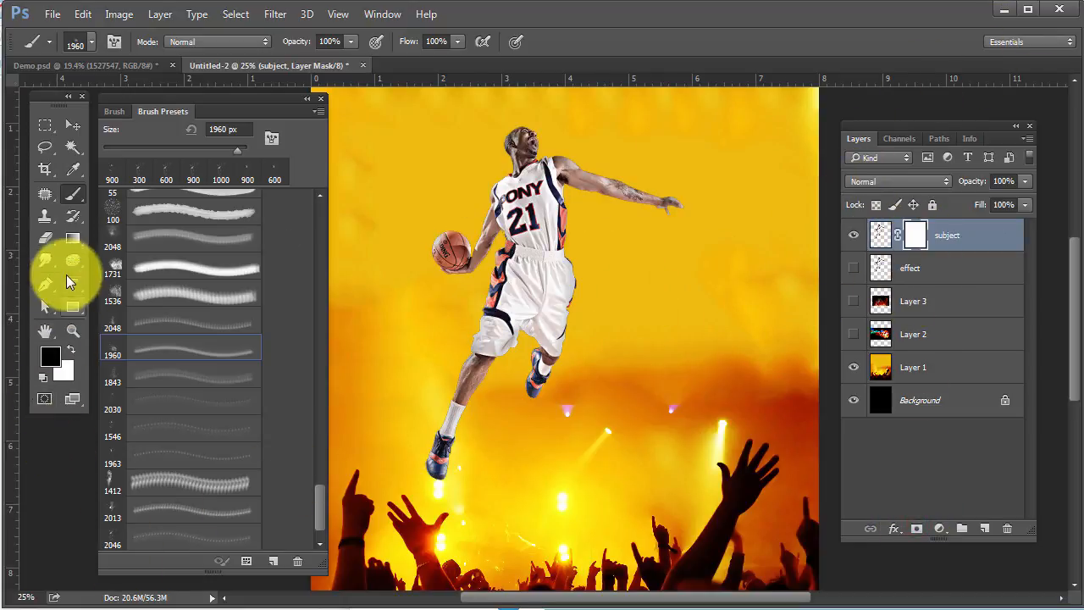
key(d)
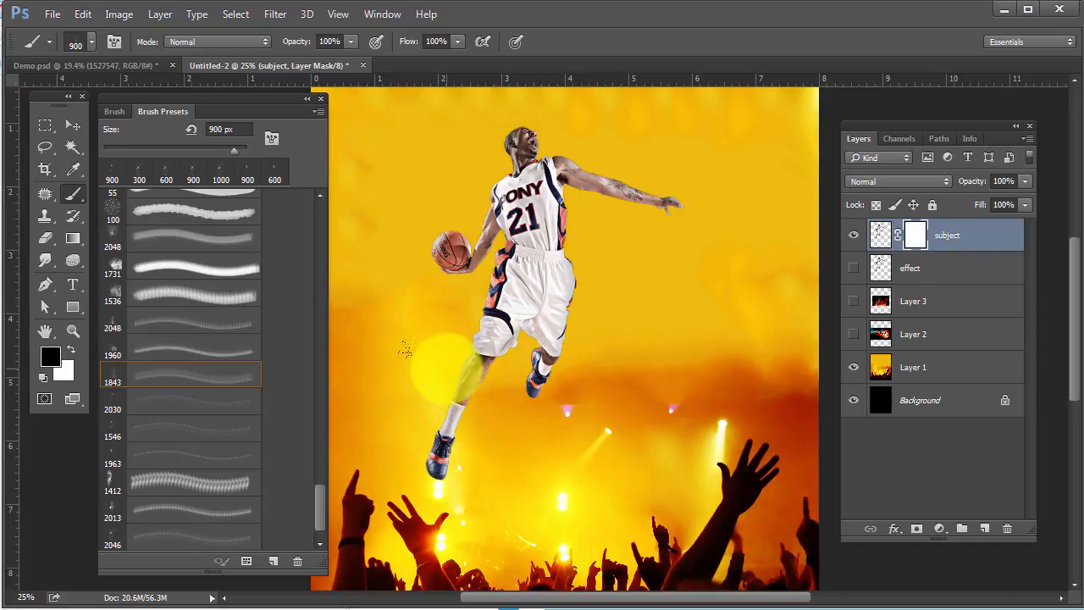
- Using the 1843 px explosion preset reduced to 400 px, paint on the subject layer's mask beside the basketball
ctrl+click(551, 221)
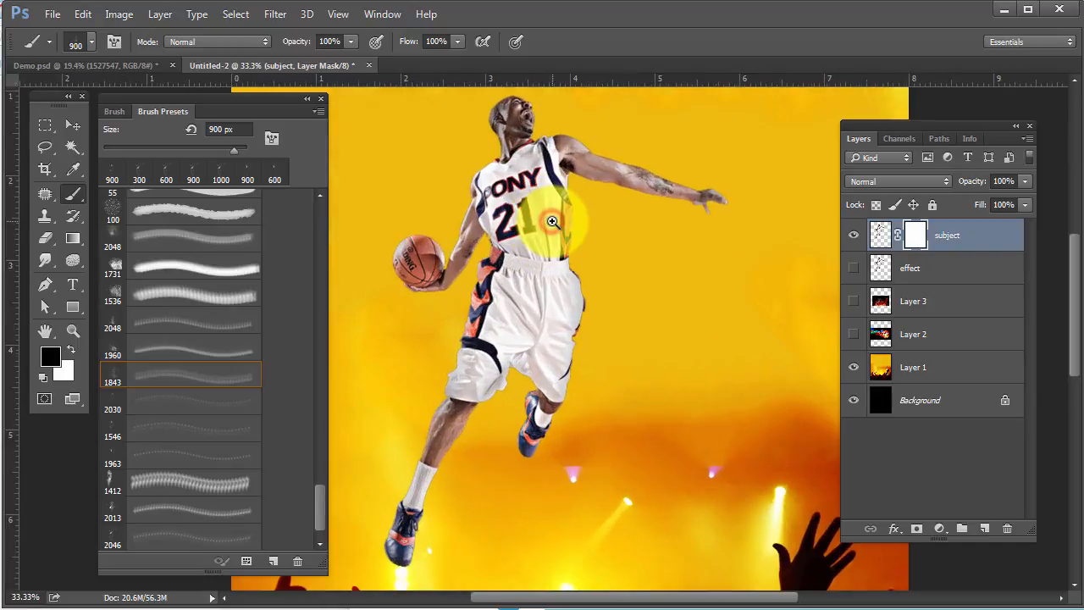
ctrl+click(552, 221)
drag(642, 316, 689, 387)
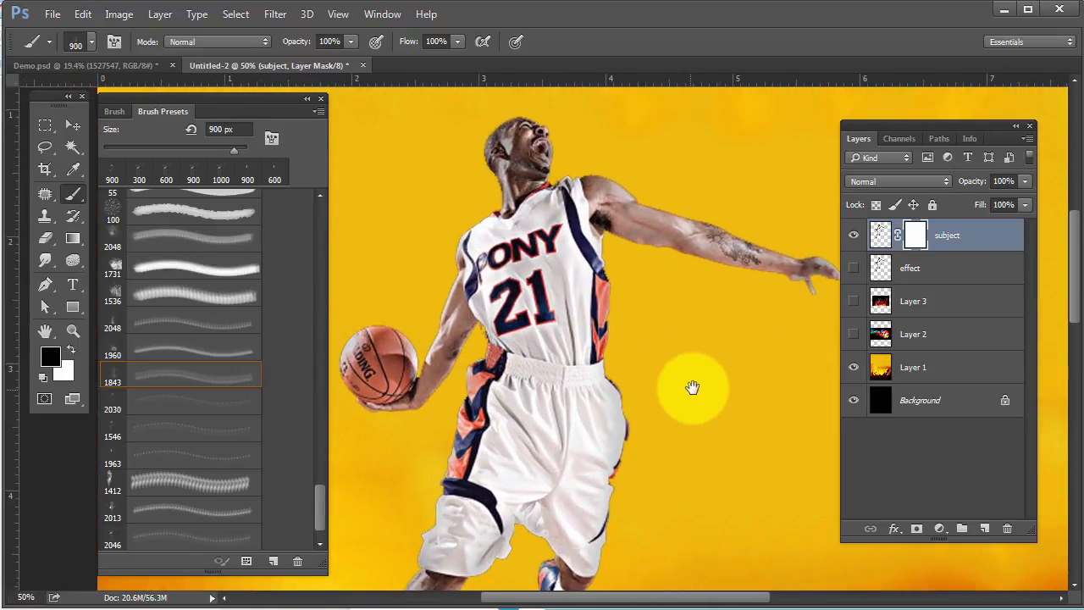
mouse_move(919, 126)
mouse_down()
mouse_move(948, 124)
mouse_move(935, 131)
mouse_up()
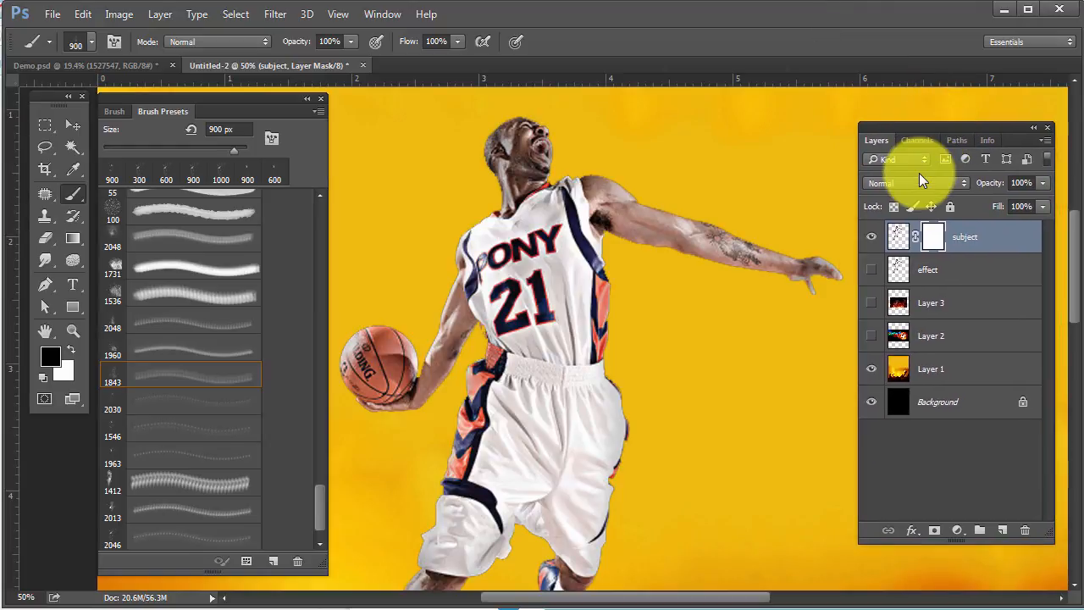
key(F7)
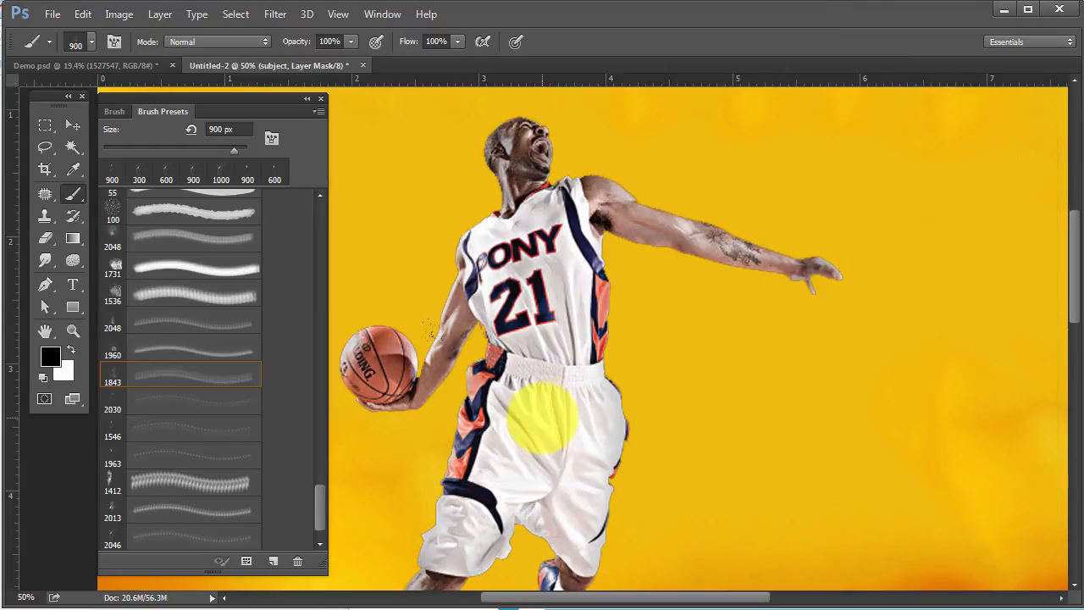
drag(551, 398, 720, 314)
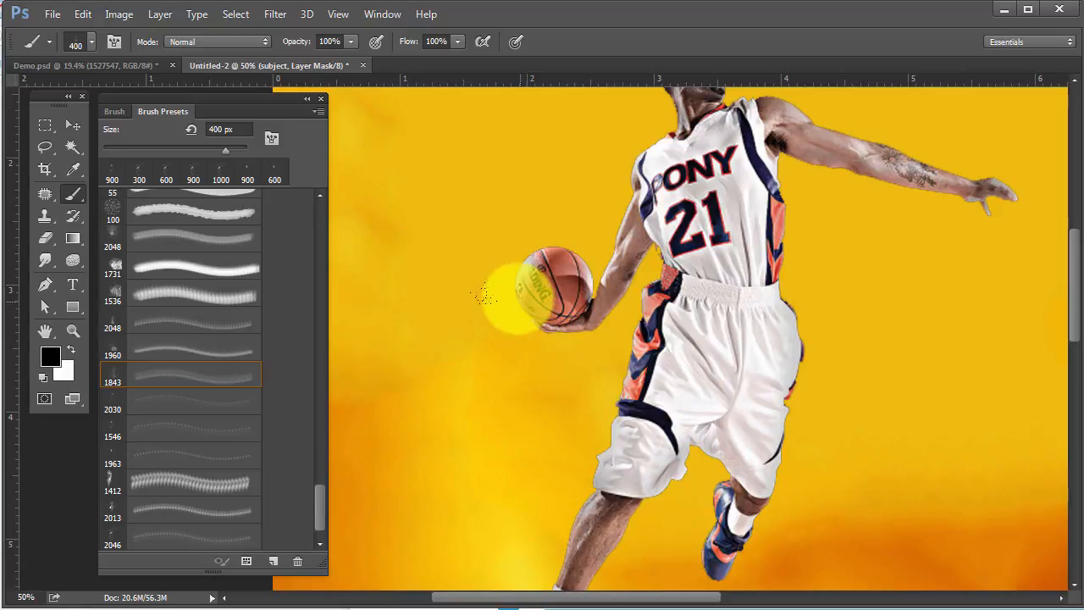
mouse_move(481, 294)
mouse_down()
mouse_move(494, 282)
mouse_move(488, 323)
mouse_up()
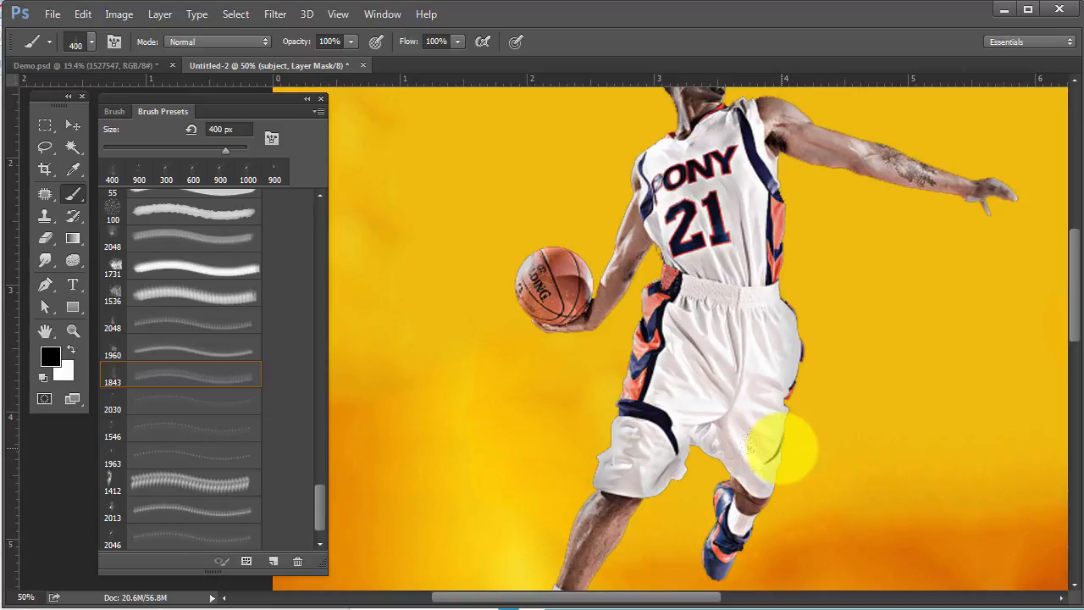
- Target the subject's layer mask and paint 400 px black speckles over the player's lower legs, back shoe and shorts
key(F7)
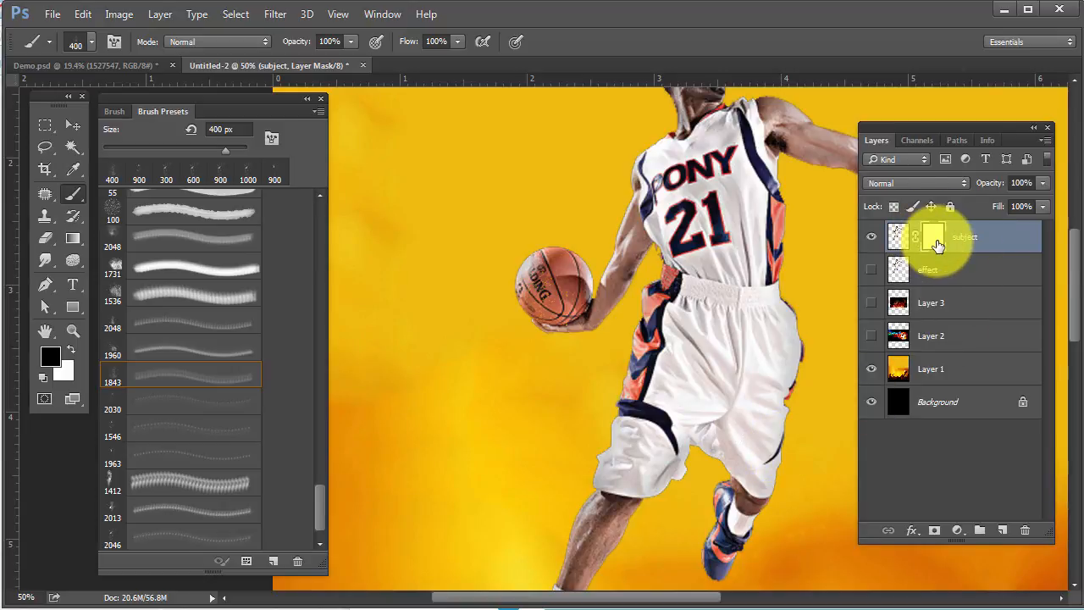
click(937, 237)
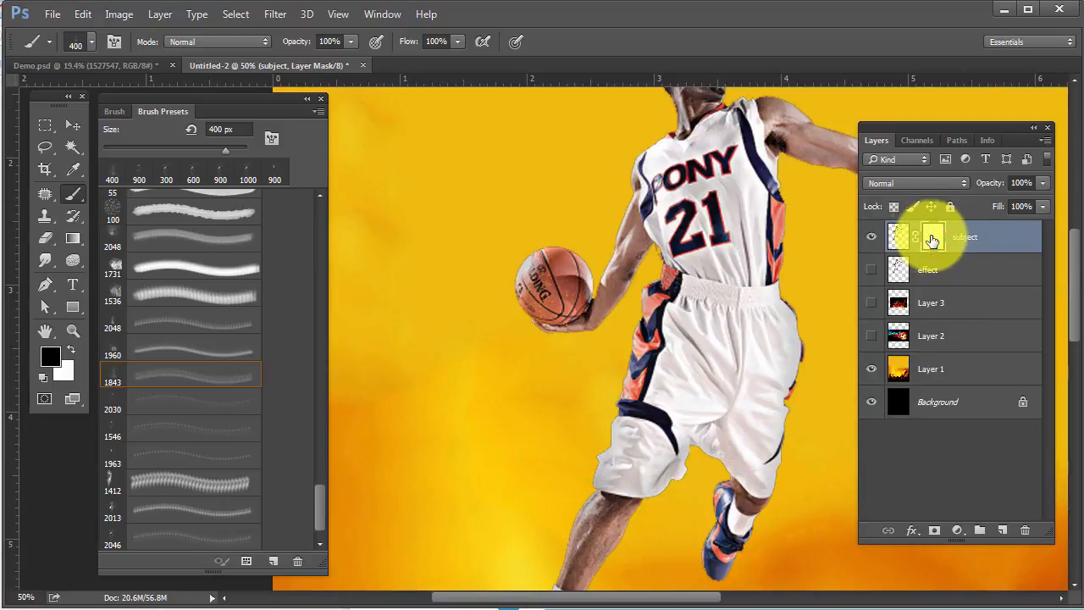
key(F7)
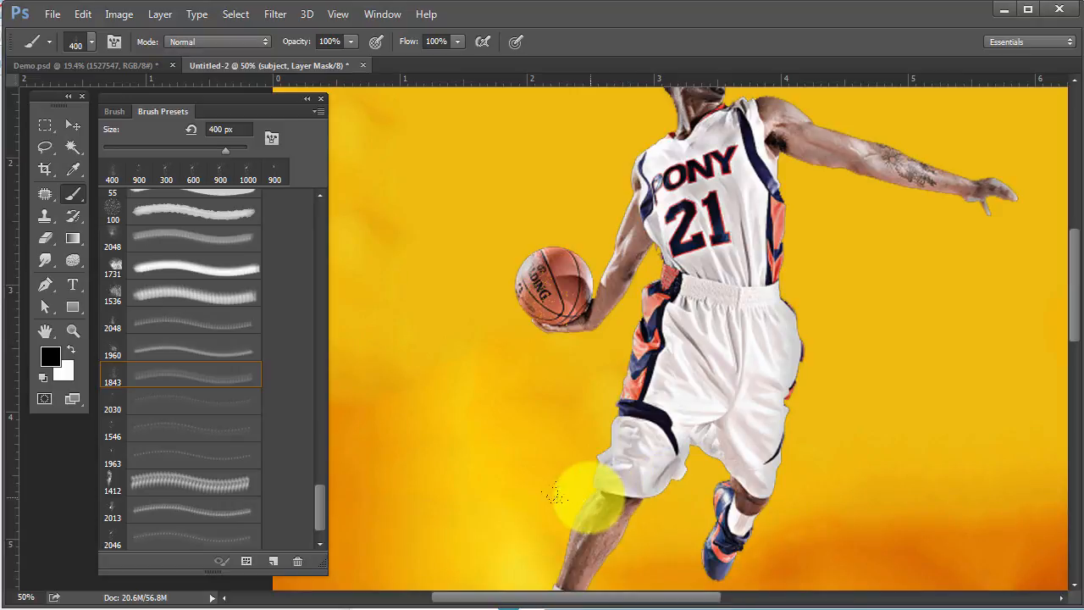
mouse_move(598, 525)
mouse_down()
mouse_move(712, 501)
mouse_move(709, 533)
mouse_move(606, 449)
mouse_move(584, 486)
mouse_up()
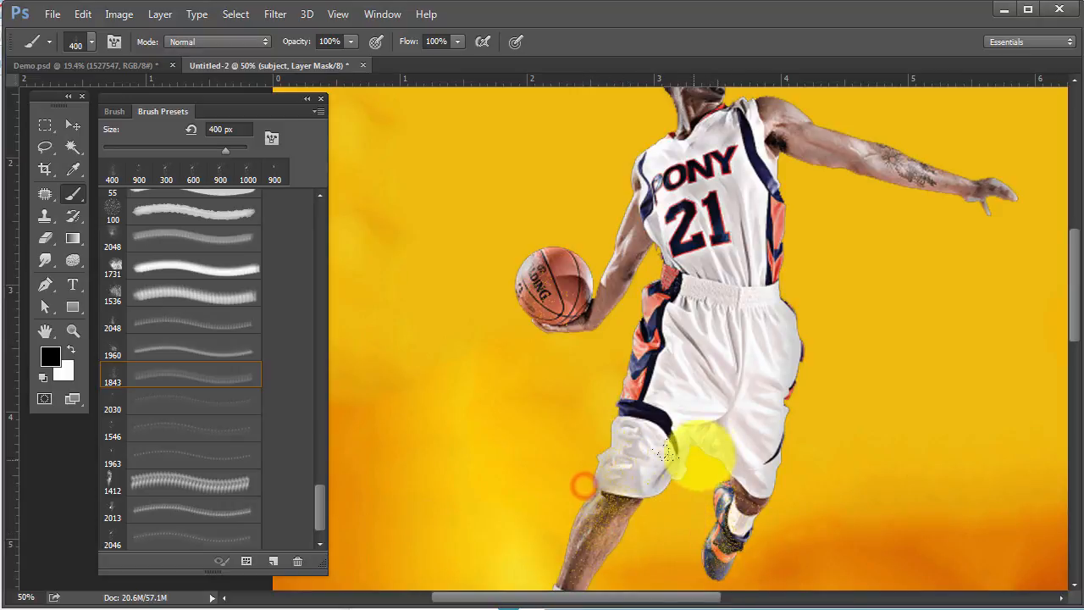
mouse_move(699, 458)
mouse_down()
mouse_move(765, 396)
mouse_move(779, 339)
mouse_move(742, 403)
mouse_move(731, 455)
mouse_move(689, 496)
mouse_move(581, 509)
mouse_move(623, 500)
mouse_move(733, 405)
mouse_up()
- Hide the concert crowd on Layer 1, leaving the player against the black background
key(F7)
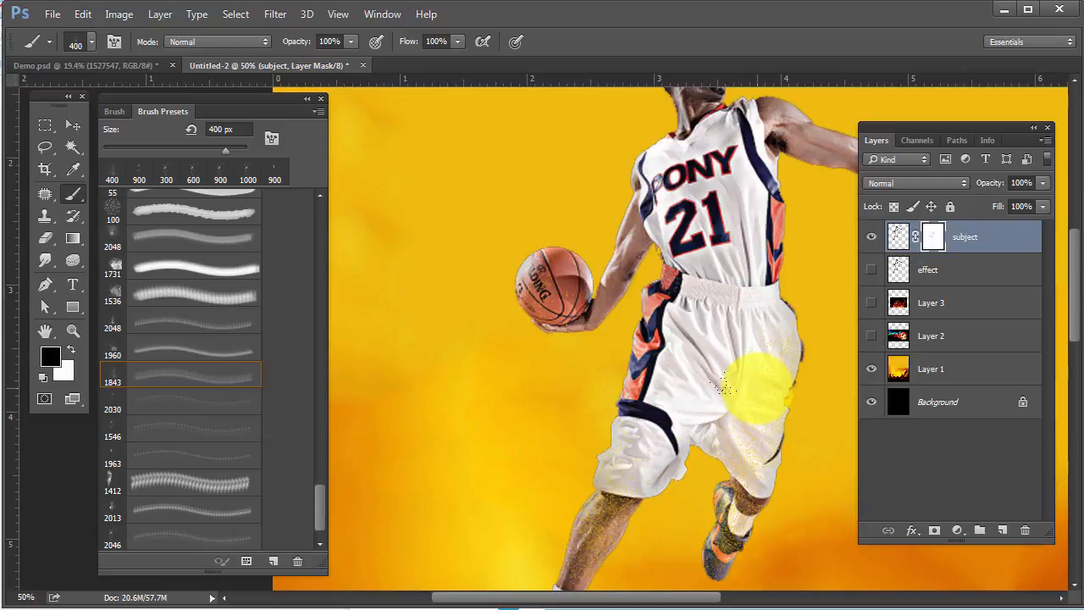
click(871, 373)
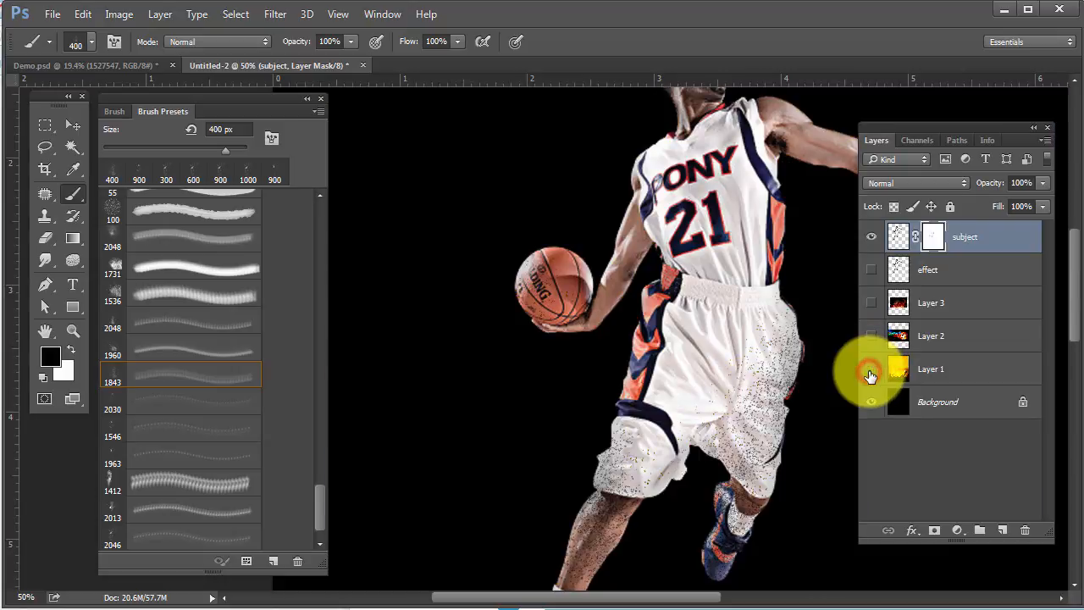
key(F7)
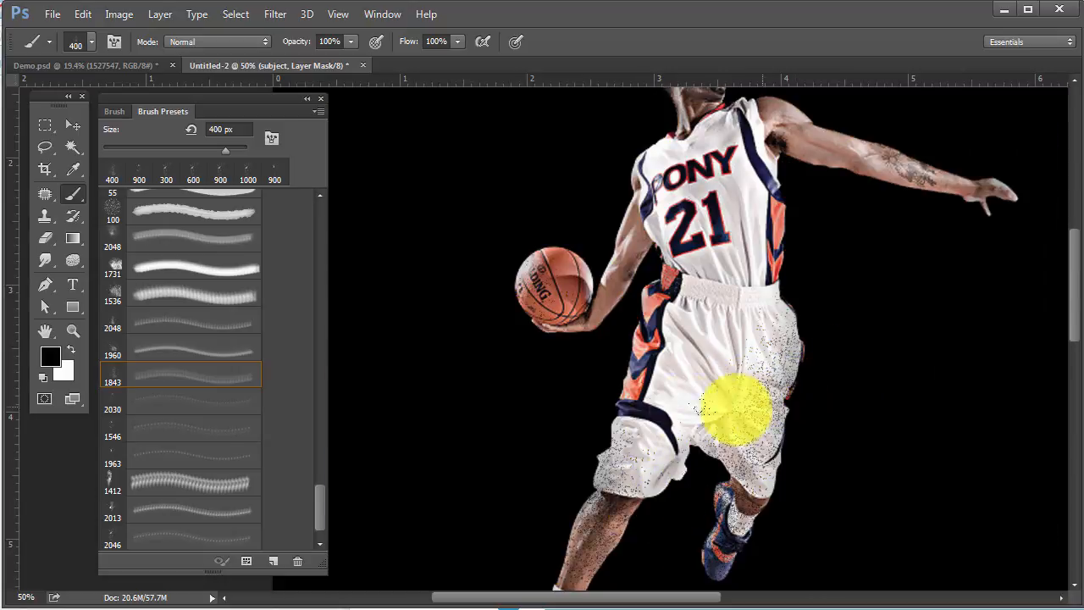
- Choose the 2030 px explosion preset, reduce it to 1000 px, and speckle the mask over the player's socks and shoes
drag(590, 461, 624, 298)
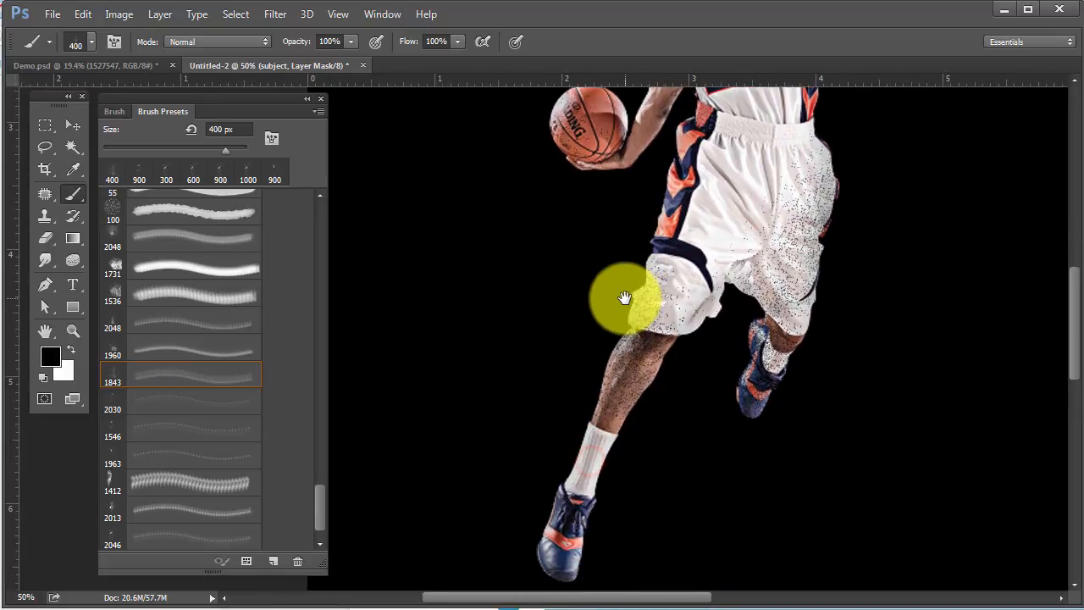
click(118, 409)
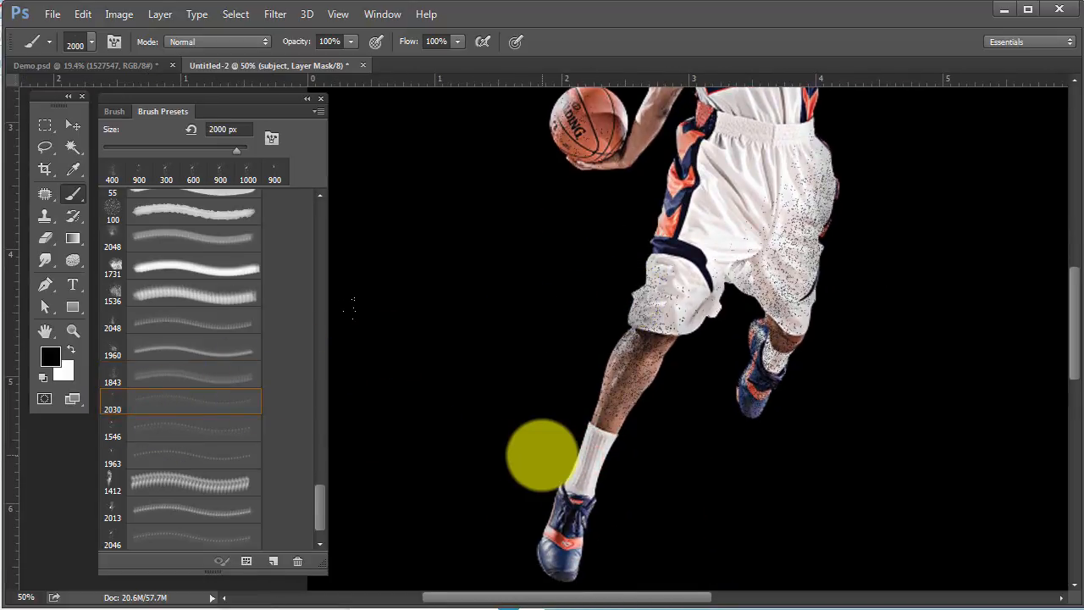
key(bracketleft)
key(bracketleft)
key(bracketleft)
key(bracketleft)
key(bracketleft)
key(bracketleft)
key(bracketleft)
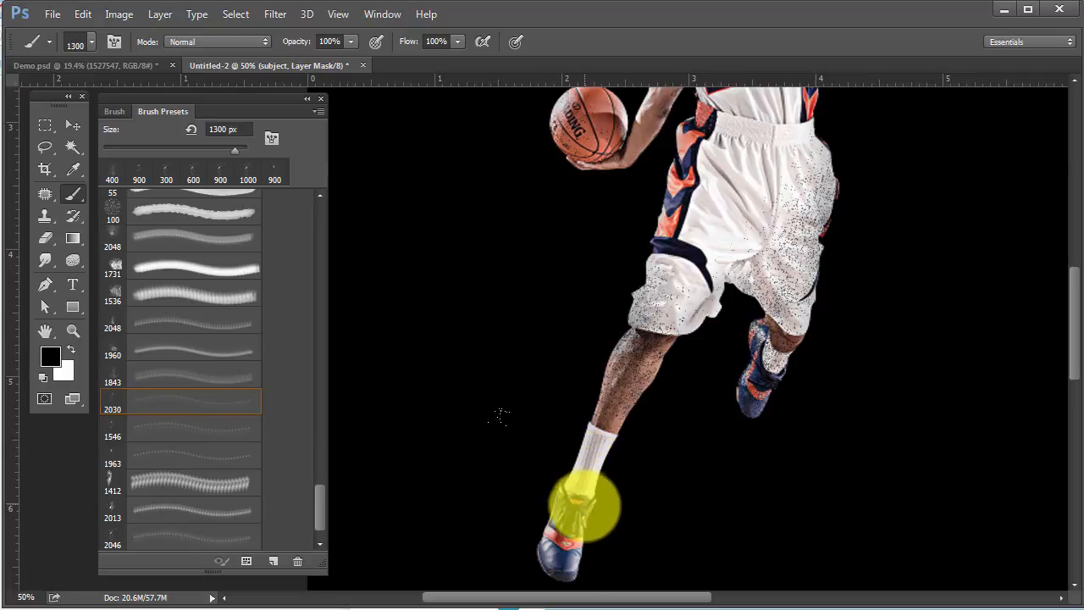
key(bracketleft)
mouse_move(575, 542)
mouse_down()
mouse_move(602, 519)
mouse_move(584, 491)
mouse_move(617, 486)
mouse_up()
mouse_move(734, 443)
mouse_down()
mouse_move(748, 443)
mouse_move(787, 370)
mouse_move(784, 352)
mouse_move(806, 342)
mouse_move(763, 412)
mouse_up()
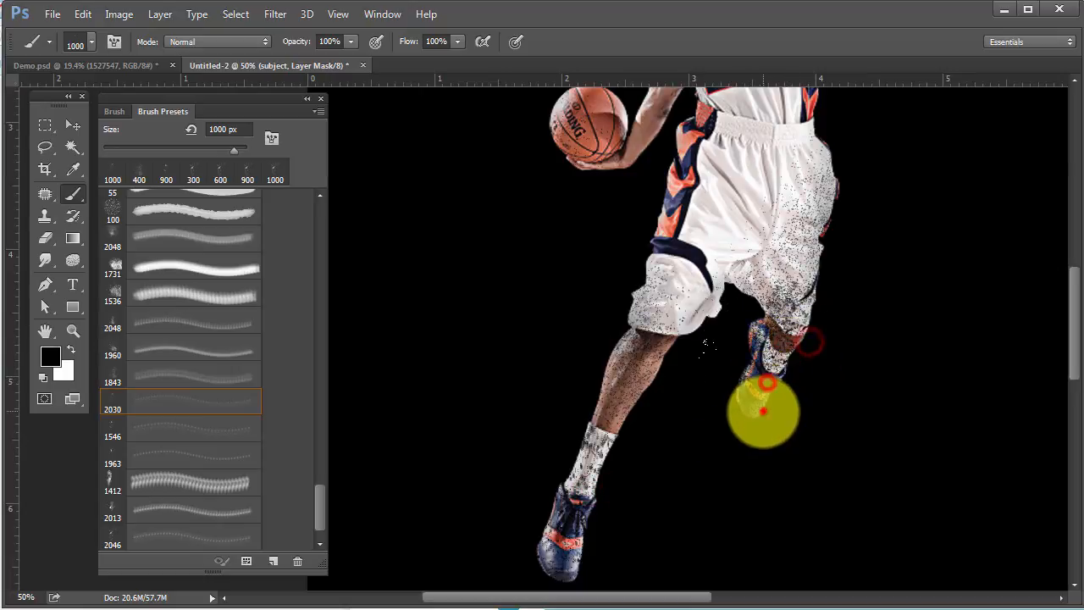
- Paint more 1000 px speckles on the mask over the basketball's underside, the front leg, and the front shoe
mouse_move(641, 285)
mouse_down()
mouse_move(568, 205)
mouse_move(592, 215)
mouse_move(629, 204)
mouse_move(567, 206)
mouse_move(586, 188)
mouse_move(587, 213)
mouse_move(615, 212)
mouse_up()
drag(618, 411, 646, 426)
click(625, 462)
click(615, 517)
click(596, 548)
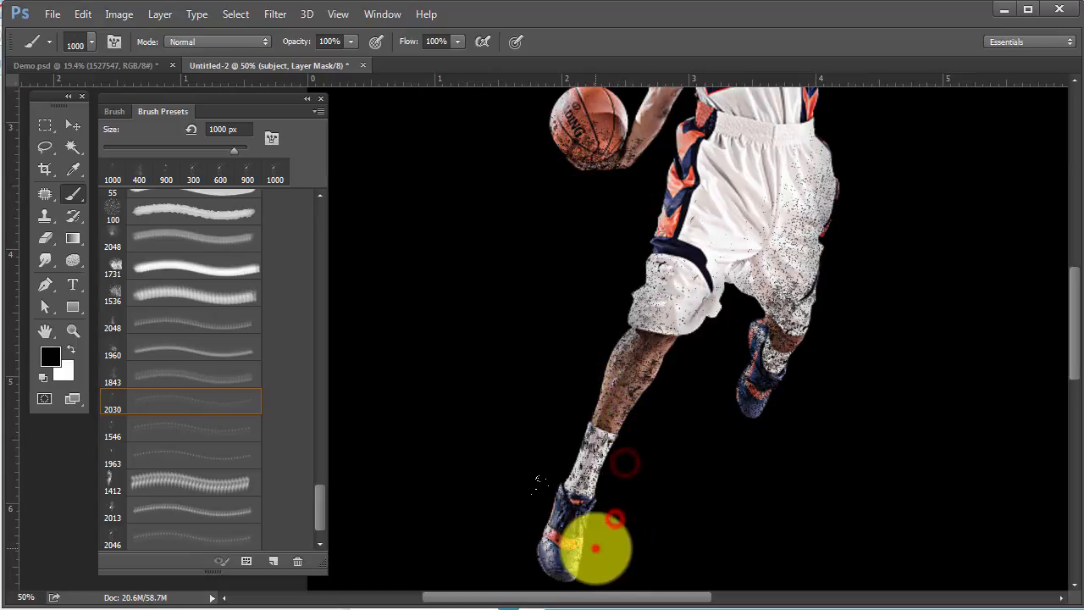
click(581, 558)
- Dab 1000 px speckles on the mask along the outstretched arm and hand and down the adjacent jersey side
scroll(793, 379, up, 1)
scroll(793, 378, up, 3)
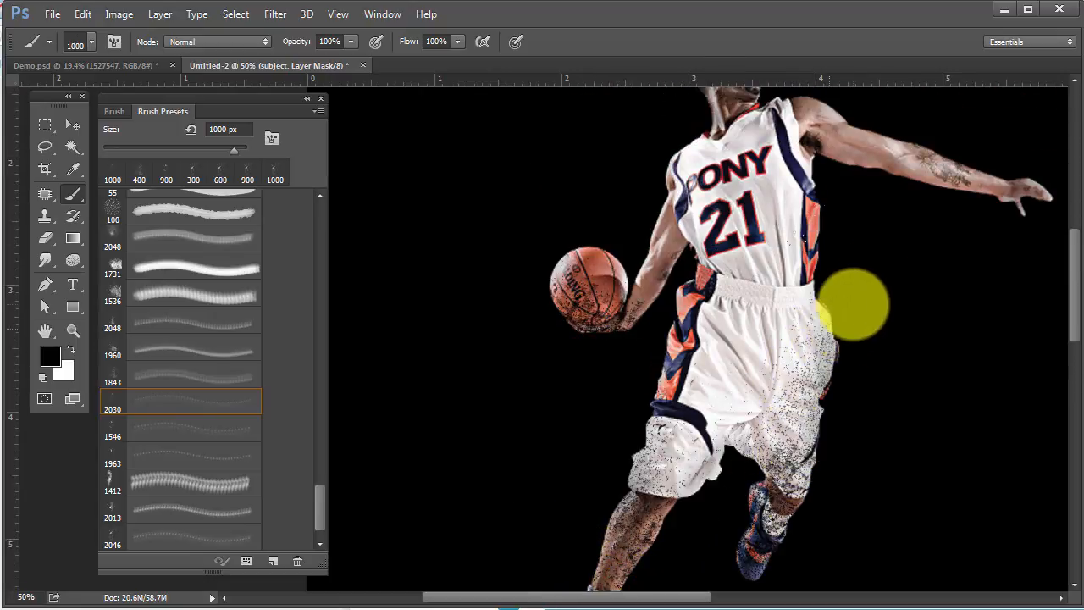
click(866, 221)
click(915, 233)
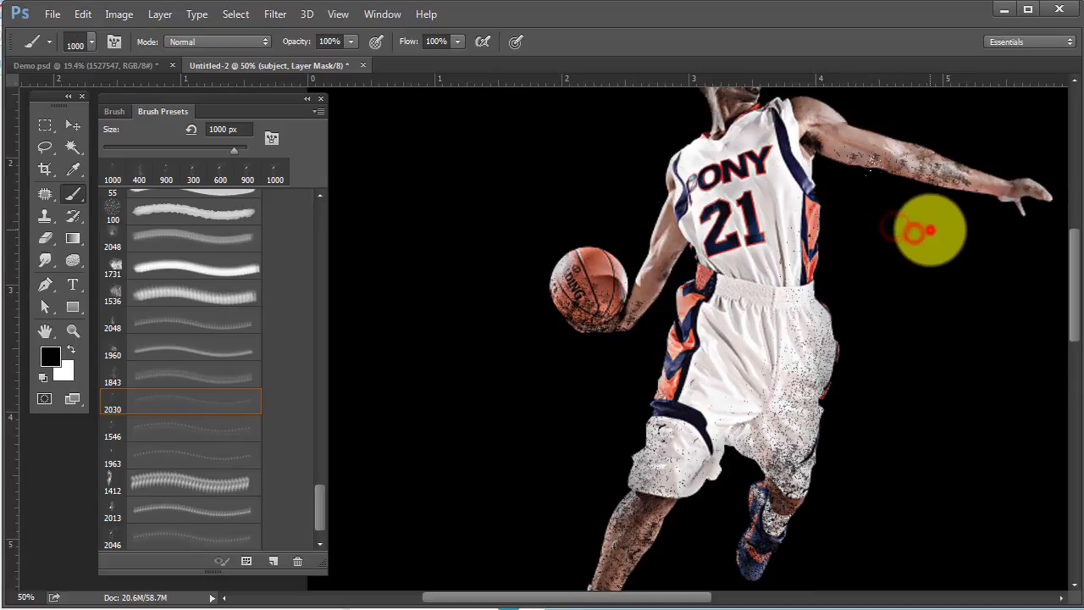
click(867, 222)
click(818, 217)
click(852, 217)
click(865, 218)
click(895, 223)
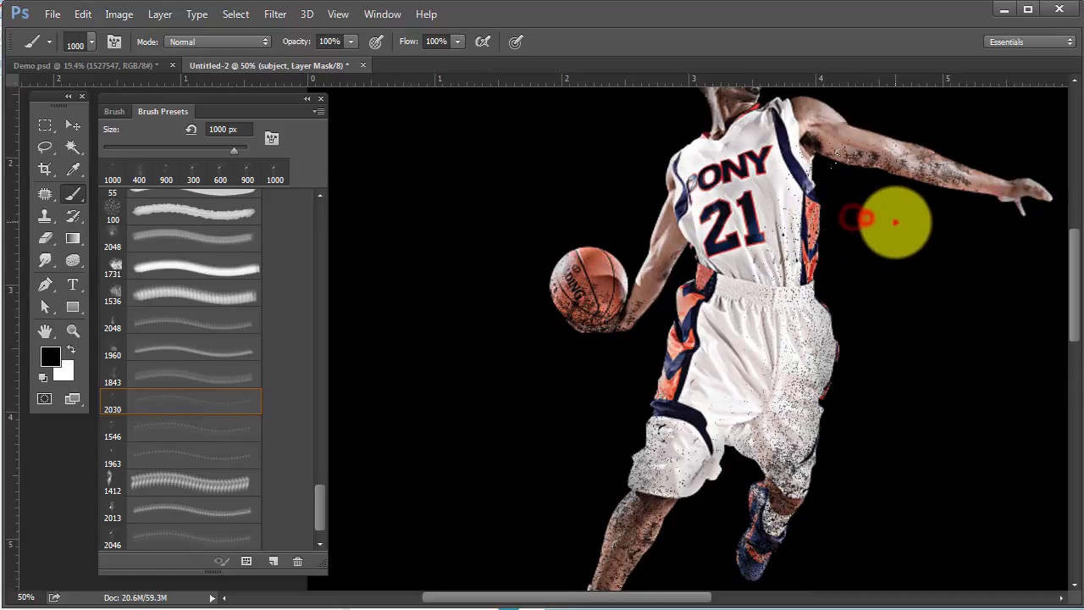
click(929, 230)
click(965, 238)
click(1018, 221)
click(1008, 255)
click(1037, 248)
click(1024, 253)
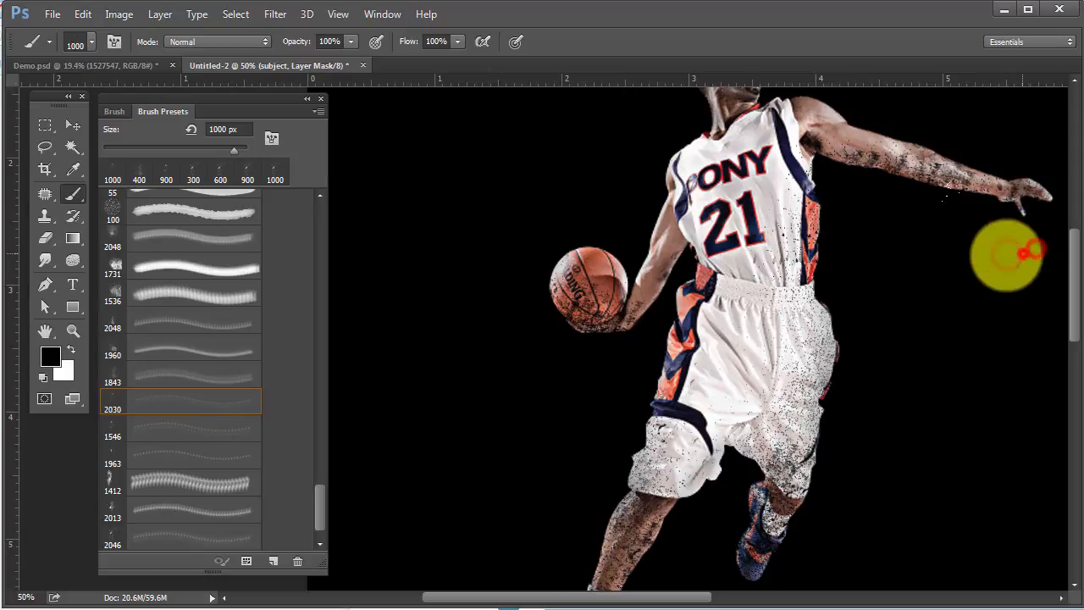
- Choose the 1546 px explosion preset, reduce it to 700 px, and speckle the mask around the basketball and the hand holding it
click(113, 430)
key(bracketleft)
key(bracketleft)
key(bracketleft)
key(bracketleft)
key(bracketleft)
key(bracketleft)
key(bracketleft)
key(bracketleft)
key(bracketleft)
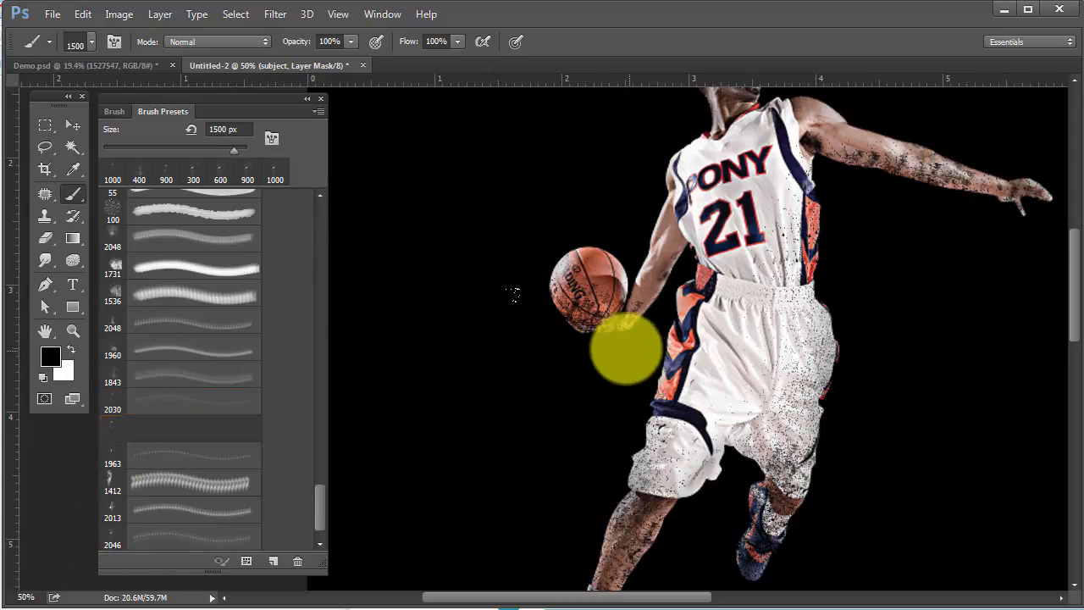
drag(585, 332, 636, 368)
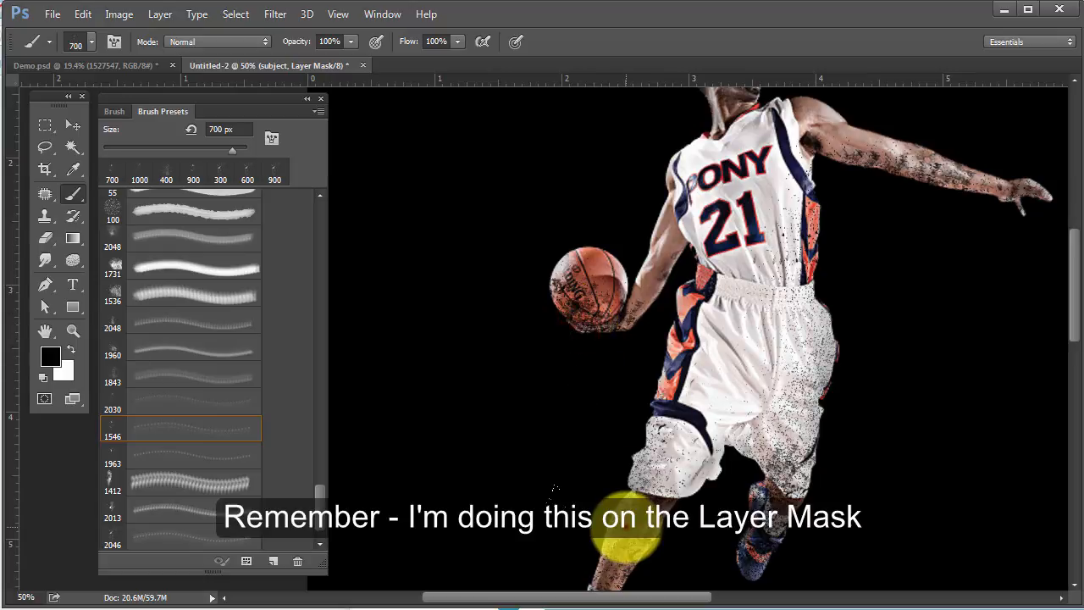
- Dab 700 px speckles on the mask over the outstretched arm and the front lower leg
mouse_move(903, 180)
mouse_down()
mouse_move(956, 202)
mouse_move(965, 219)
mouse_move(936, 213)
mouse_move(1008, 222)
mouse_move(856, 192)
mouse_move(853, 179)
mouse_move(858, 194)
mouse_move(915, 194)
mouse_up()
mouse_move(888, 419)
mouse_down()
mouse_move(893, 365)
mouse_move(874, 264)
mouse_up()
mouse_move(735, 315)
mouse_down()
mouse_move(770, 313)
mouse_move(750, 297)
mouse_move(777, 368)
mouse_move(766, 447)
mouse_move(832, 352)
mouse_move(803, 367)
mouse_move(784, 396)
mouse_move(633, 457)
mouse_move(581, 533)
mouse_move(578, 593)
mouse_move(567, 595)
mouse_move(546, 543)
mouse_move(570, 544)
mouse_move(575, 577)
mouse_move(593, 577)
mouse_move(621, 488)
mouse_up()
- Build up dense 700 px speckles on the mask over the basketball's underside and the hand and forearm holding it
click(595, 160)
click(571, 141)
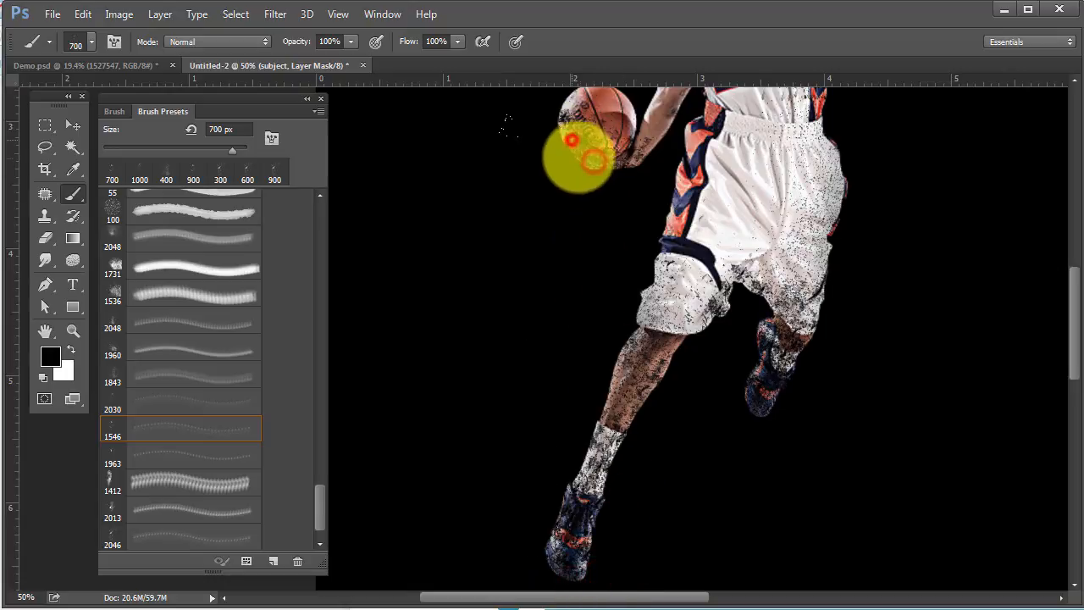
click(586, 168)
click(588, 208)
click(601, 146)
mouse_move(602, 146)
mouse_down()
mouse_move(630, 156)
mouse_move(632, 183)
mouse_move(663, 163)
mouse_up()
click(639, 191)
click(622, 192)
click(603, 200)
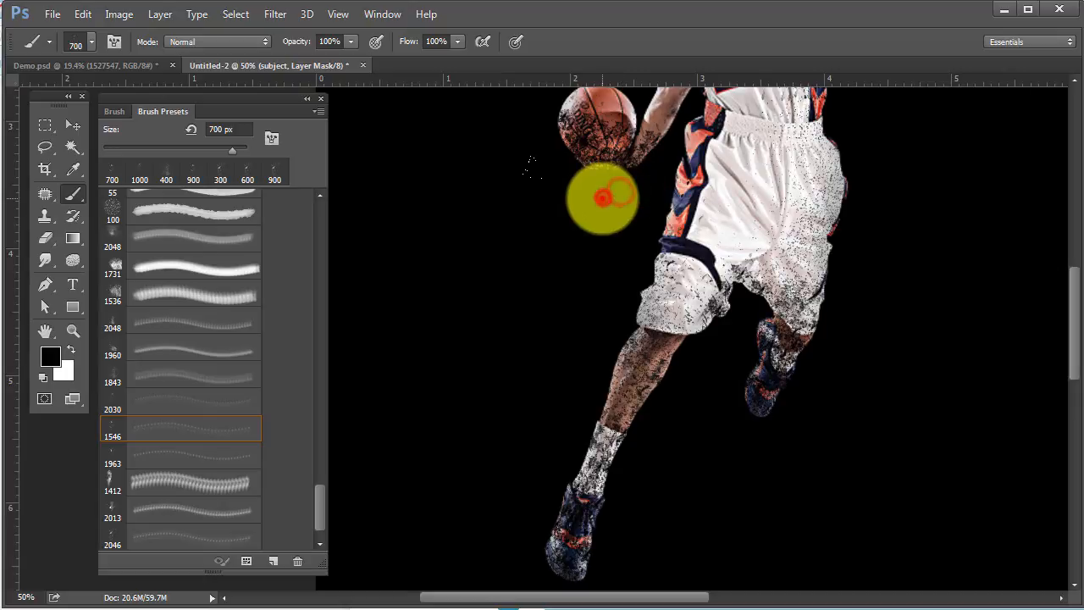
- Speckle the mask over the front leg's calf, sock, and shoe with the 700 px explosion brush
click(638, 390)
click(612, 413)
click(618, 483)
click(624, 449)
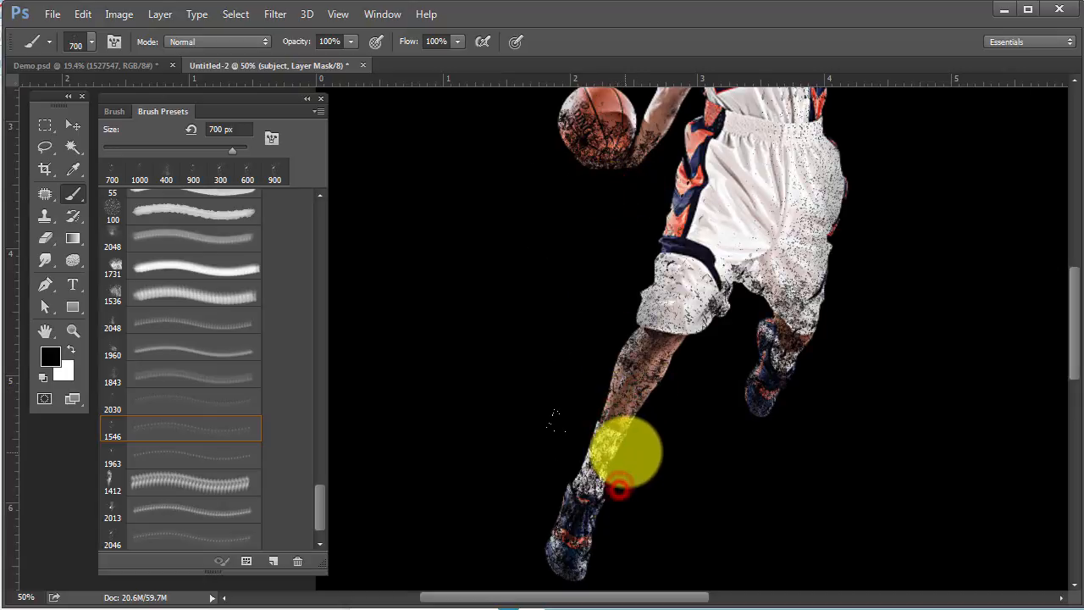
click(613, 476)
click(577, 529)
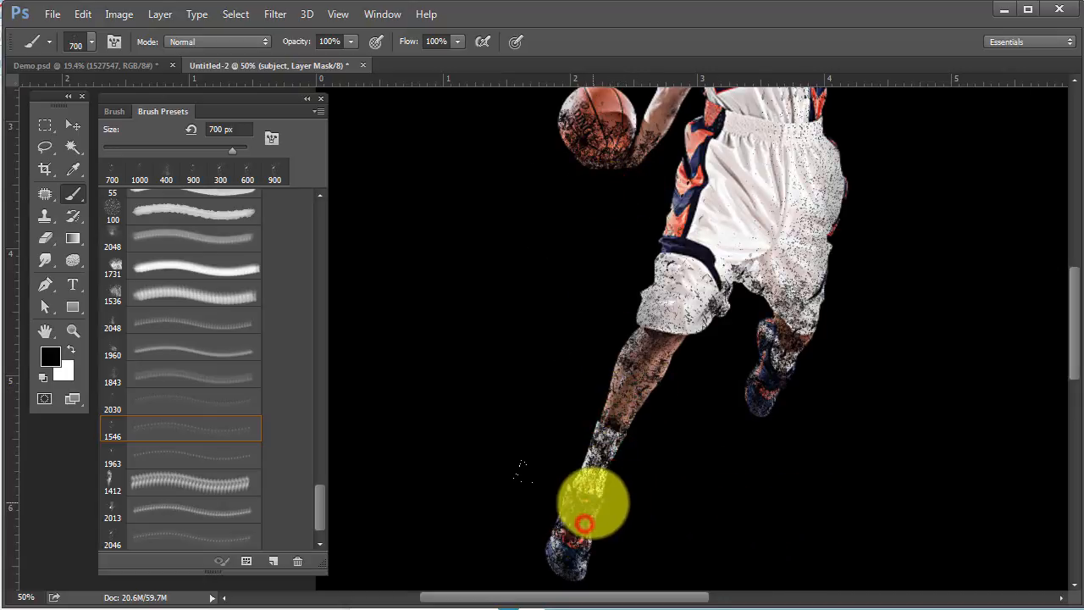
click(588, 491)
- Choose the 1963 px explosion preset, reduce it to 1200 px, and dab larger holes on the mask over the front calf and ankle
click(115, 459)
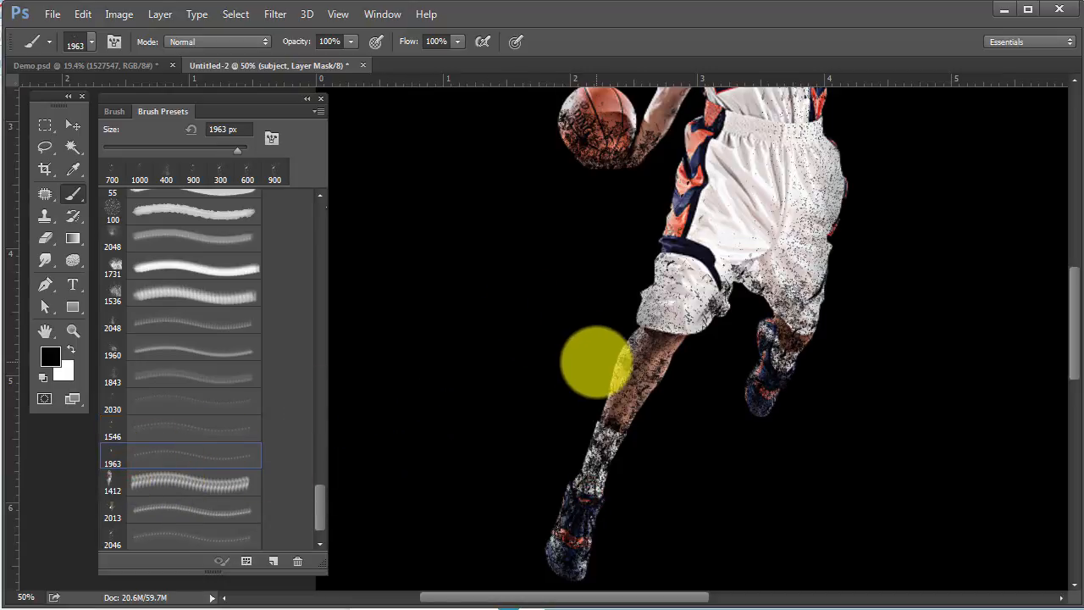
key(bracketleft)
key(bracketleft)
key(bracketleft)
key(bracketleft)
key(bracketleft)
key(bracketleft)
key(bracketleft)
key(bracketleft)
click(634, 418)
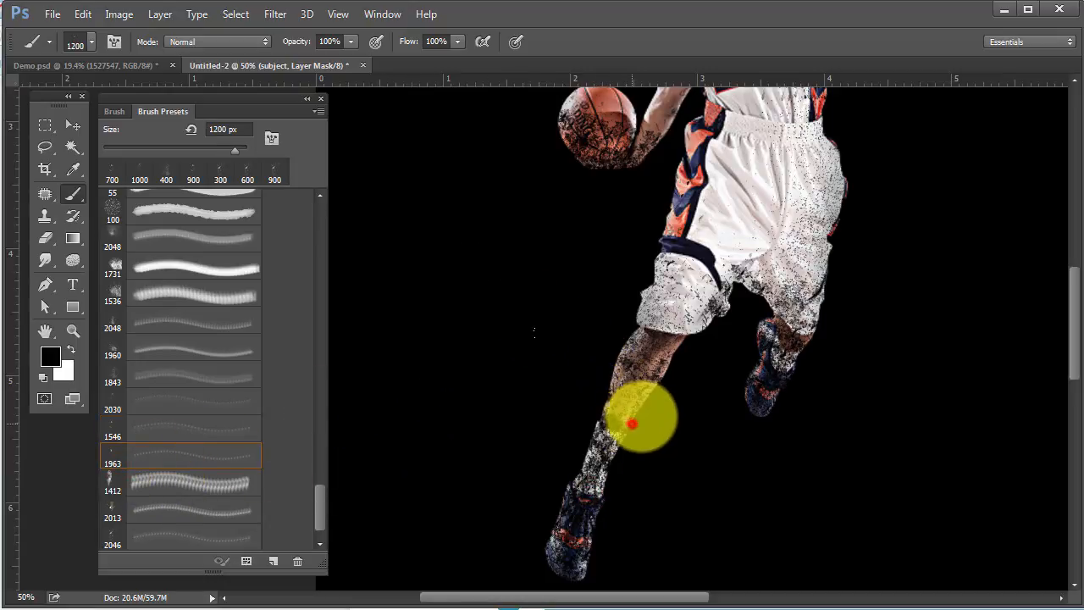
click(659, 387)
click(601, 504)
- Reduce the explosion brush to 700 px and break up the front shoe, the rear shoe, and the rear lower leg on the mask
key(bracketleft)
key(bracketleft)
key(bracketleft)
key(bracketleft)
key(bracketleft)
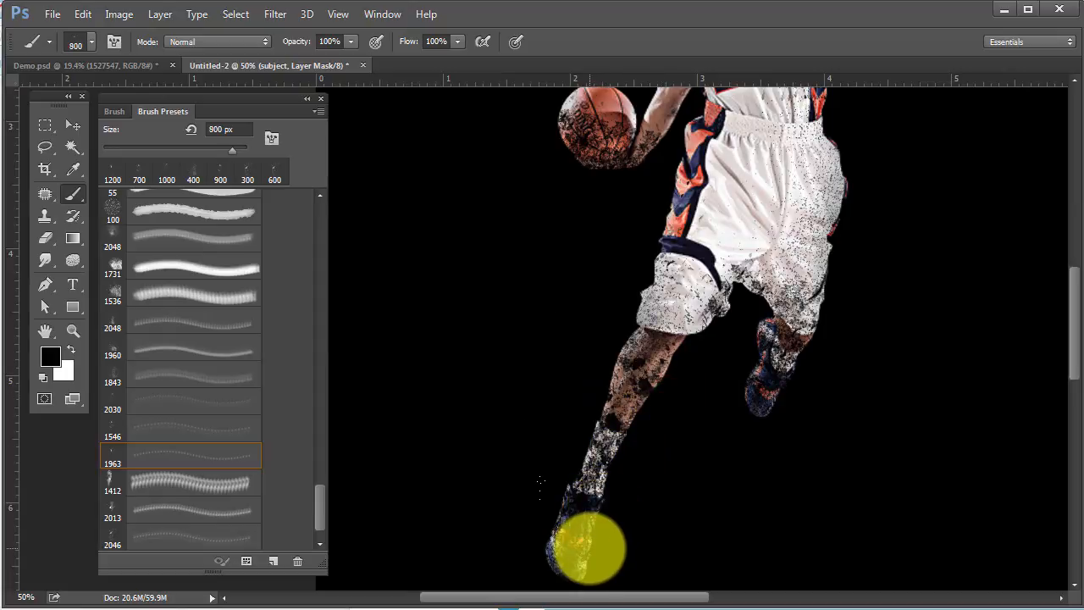
click(589, 549)
click(563, 551)
click(598, 562)
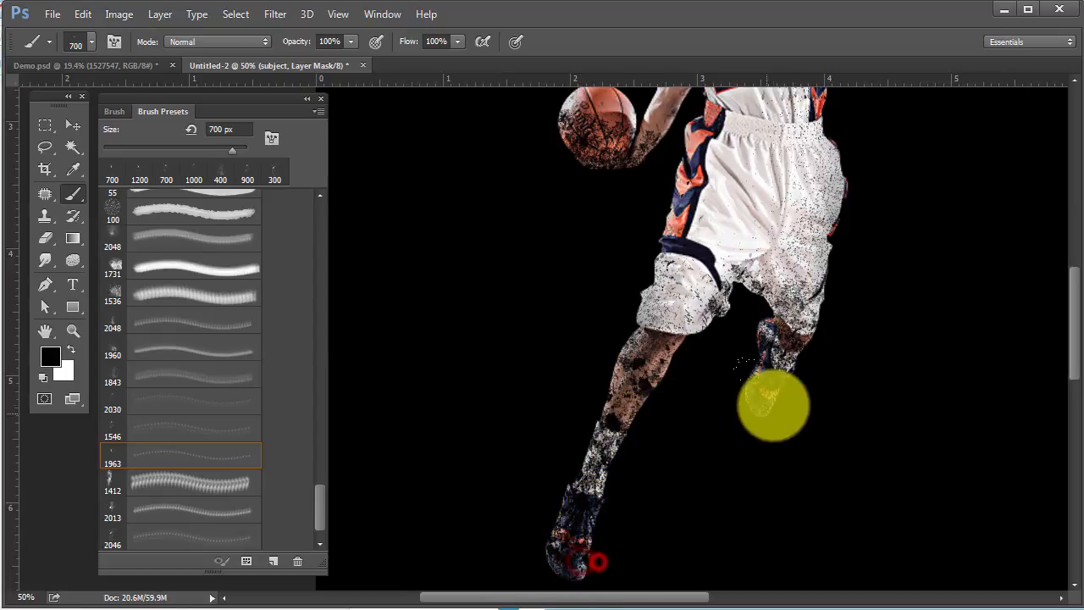
click(772, 404)
click(773, 377)
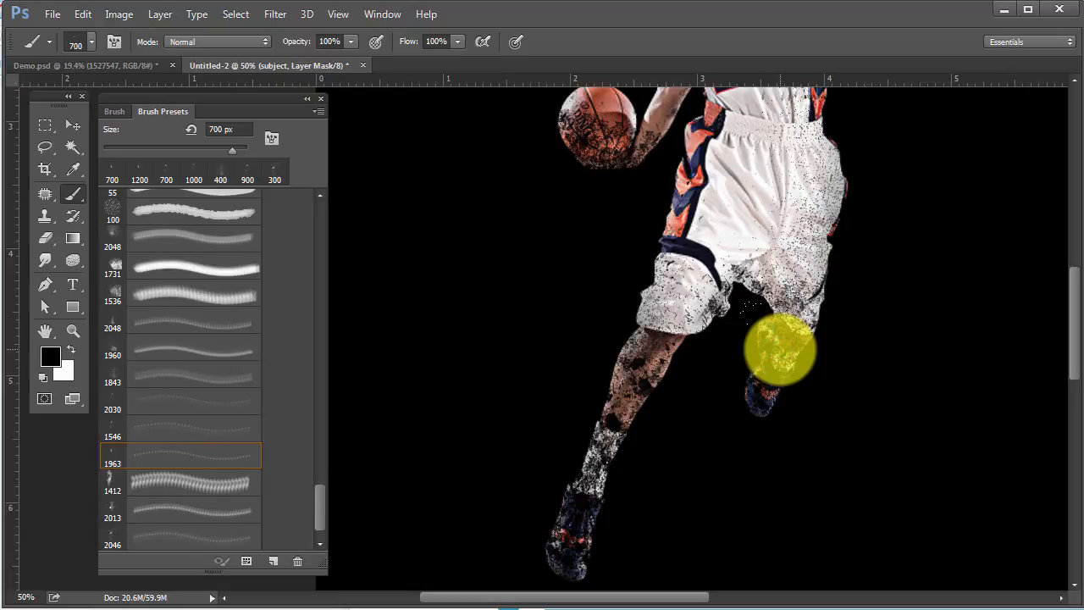
- Show the layer list and turn the subject layer's mask off and back on to compare the player with and without speckles
key(F7)
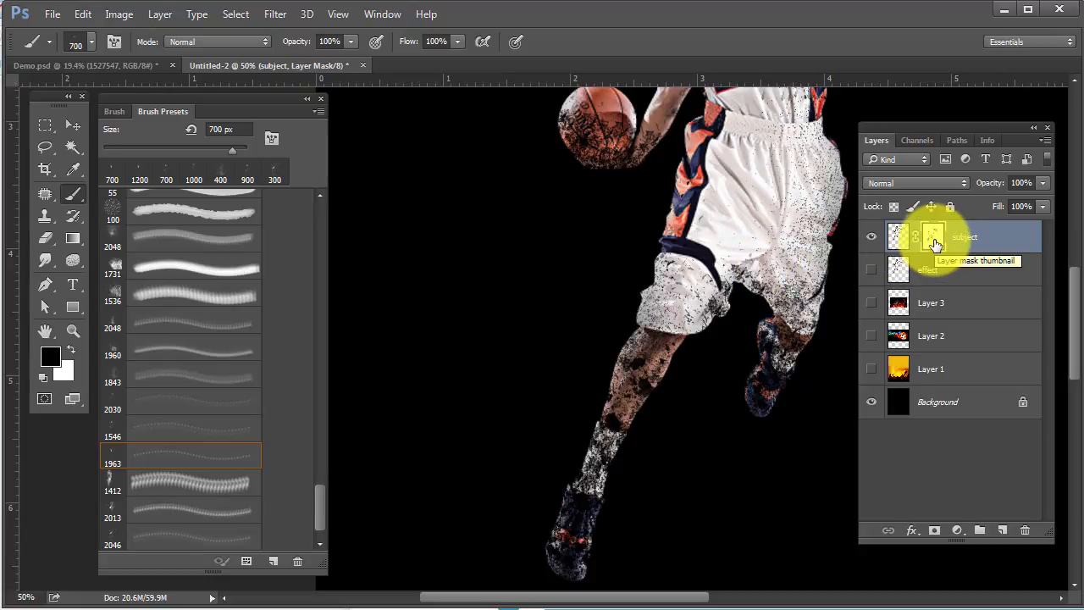
right_click(932, 241)
click(938, 247)
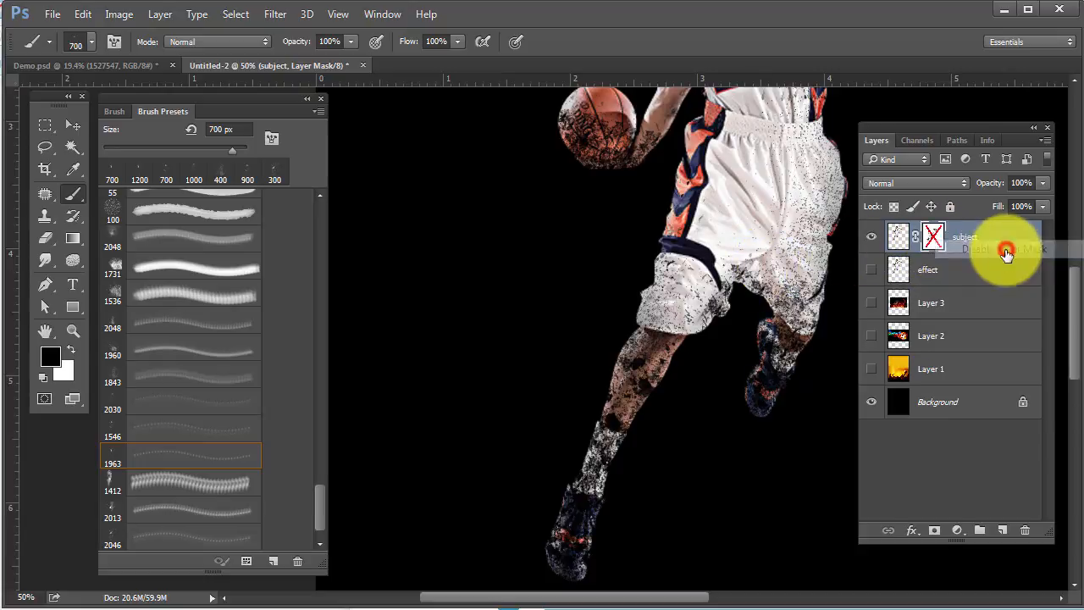
right_click(930, 244)
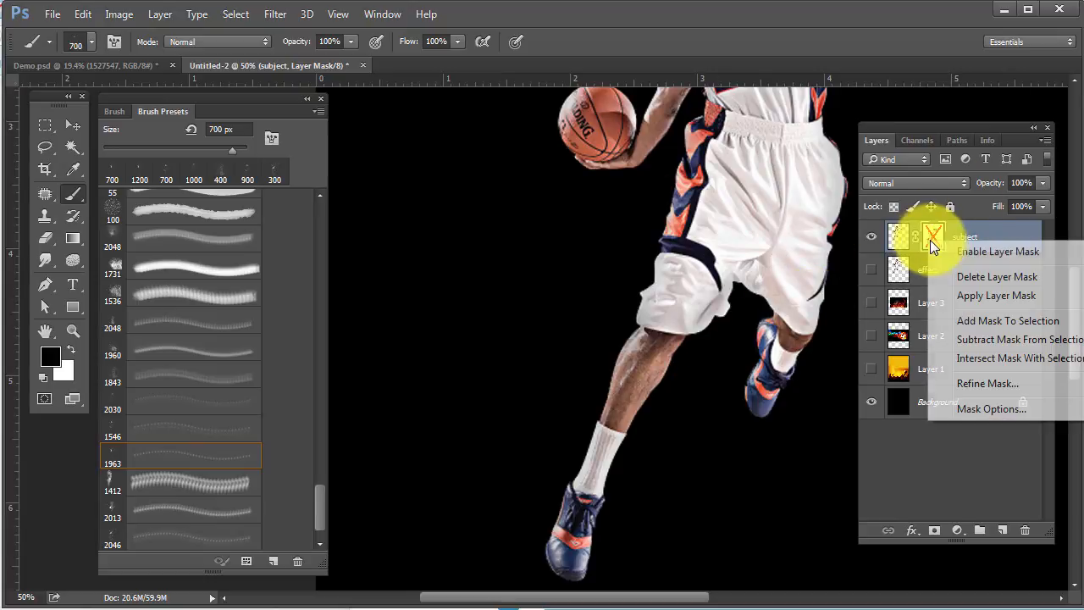
click(966, 248)
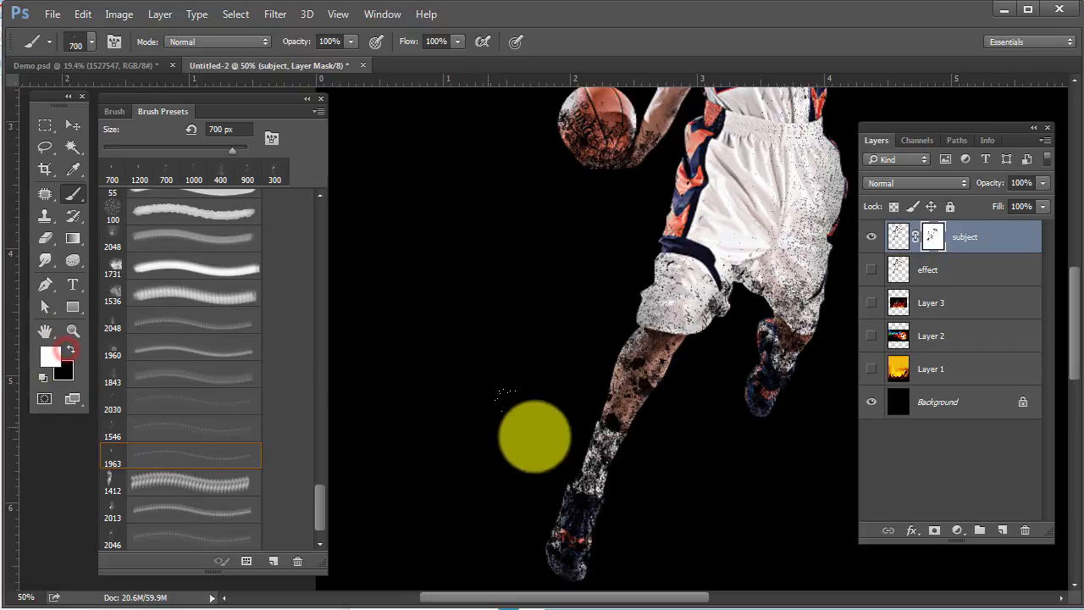
- Paint white on the subject mask to restore parts of the front sock and shoe, and return the foreground color to black
click(621, 437)
mouse_move(632, 439)
mouse_down()
mouse_move(606, 464)
mouse_move(613, 446)
mouse_move(598, 526)
mouse_move(584, 541)
mouse_move(593, 505)
mouse_up()
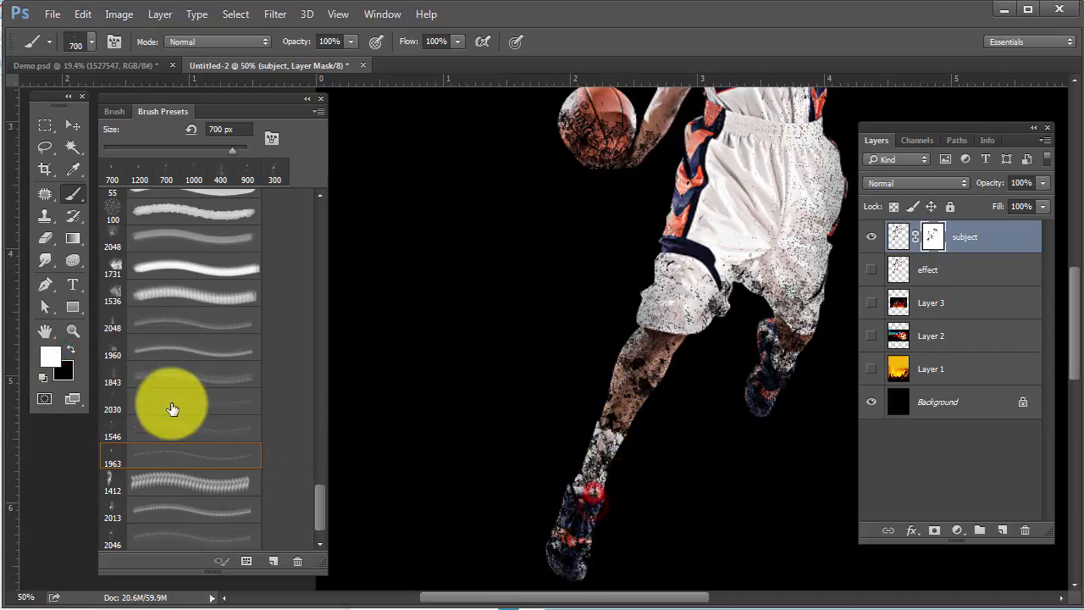
click(71, 349)
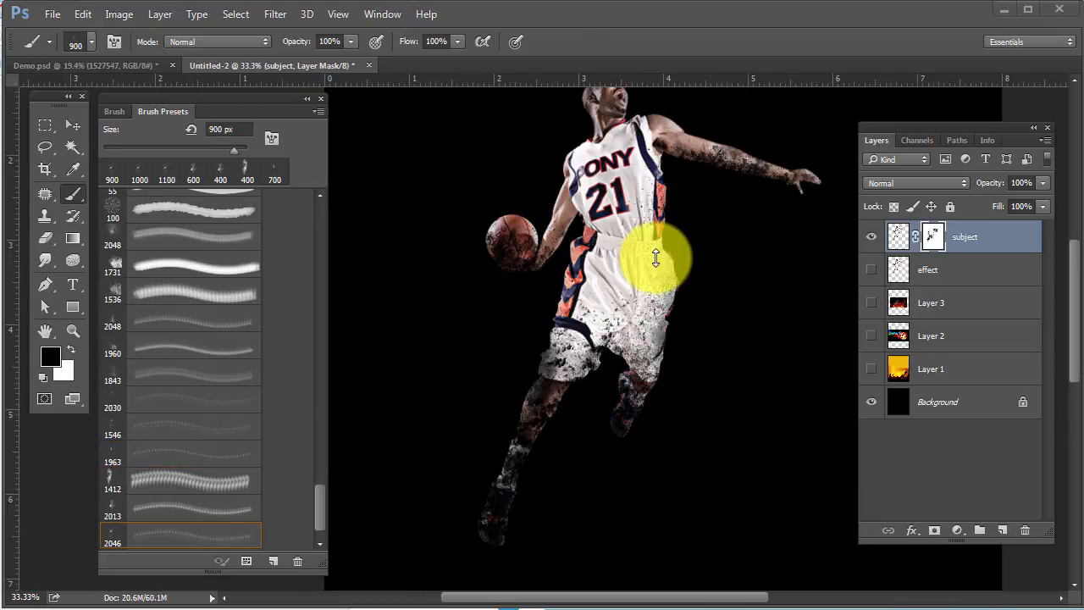
- Show the effect layer, hide the subject layer, and make the effect layer active
click(874, 277)
click(870, 239)
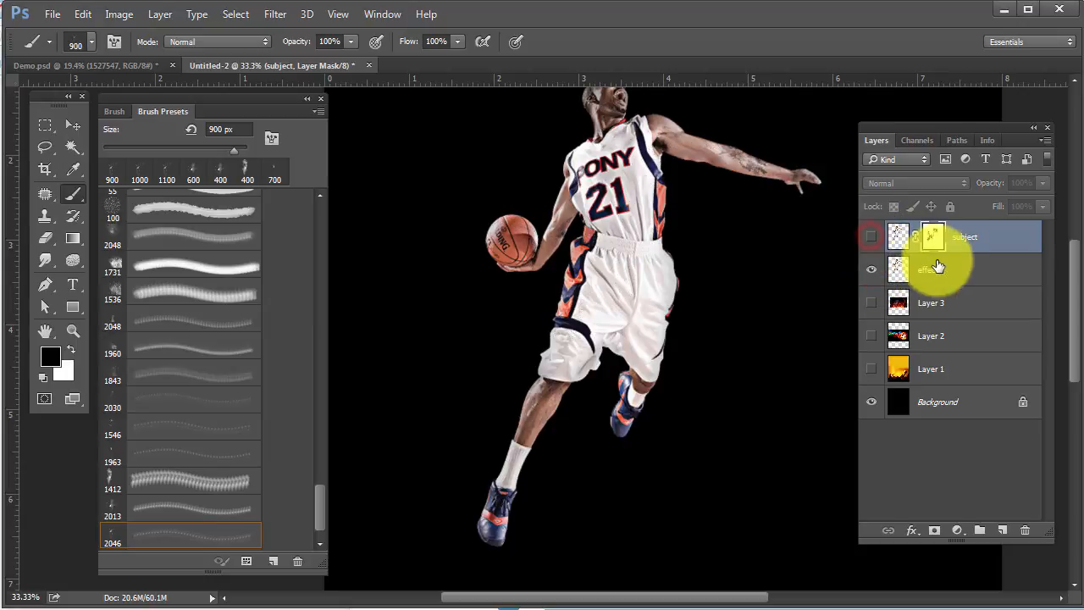
click(943, 270)
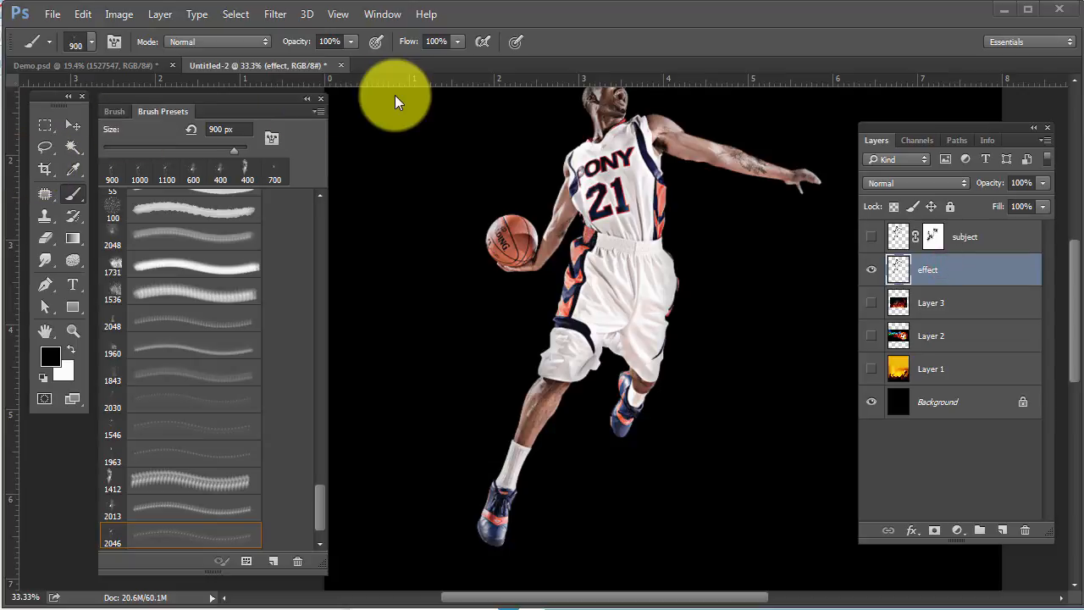
click(871, 270)
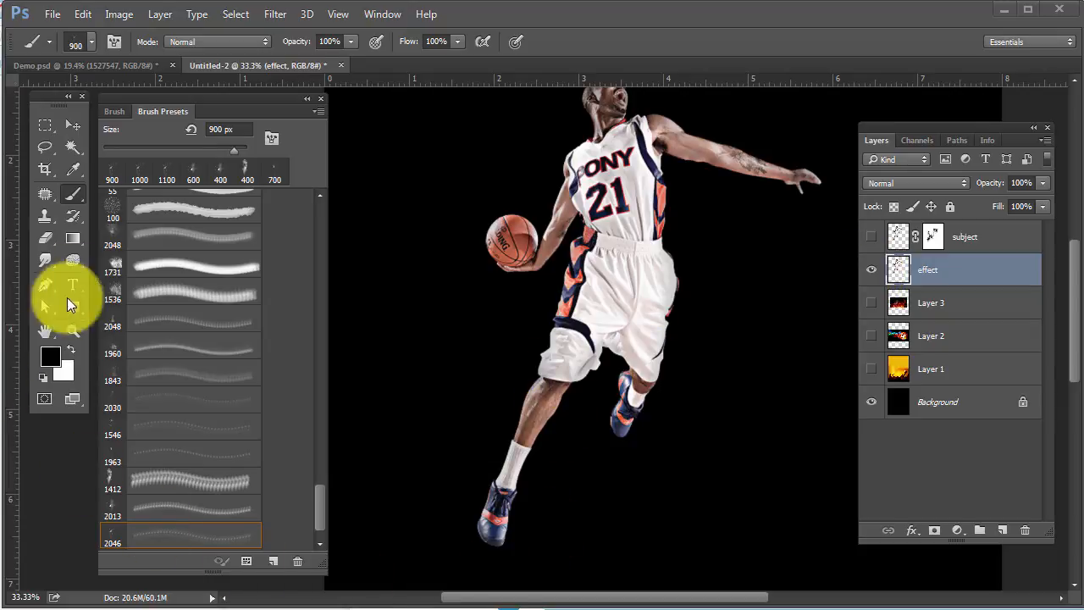
- Draw a rectangular marquee, about 6 by 7 in, around the player's body with generous space on the sides and below the feet
click(45, 127)
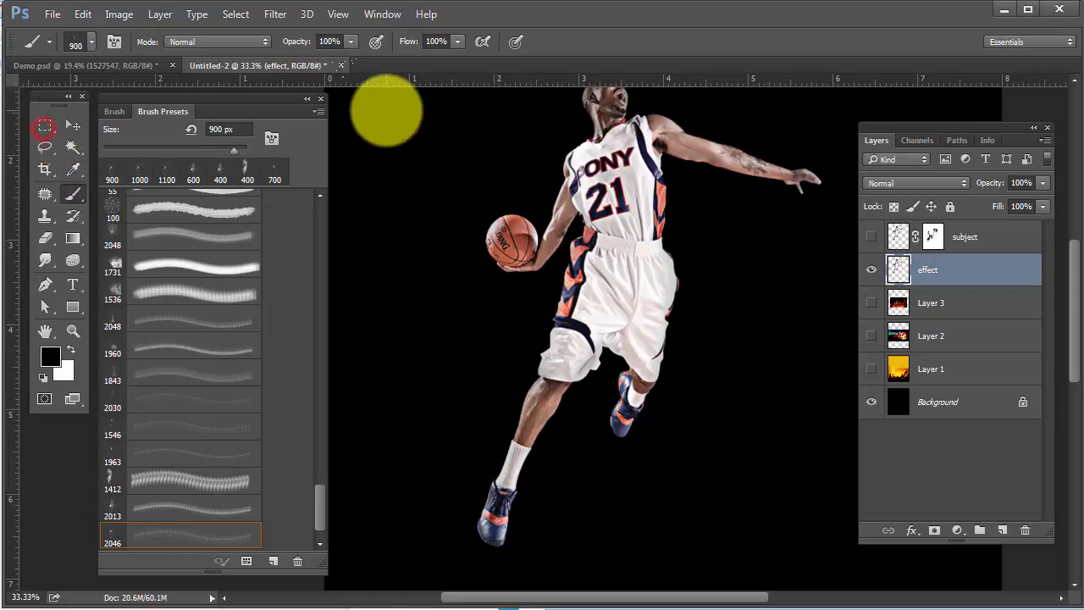
click(47, 124)
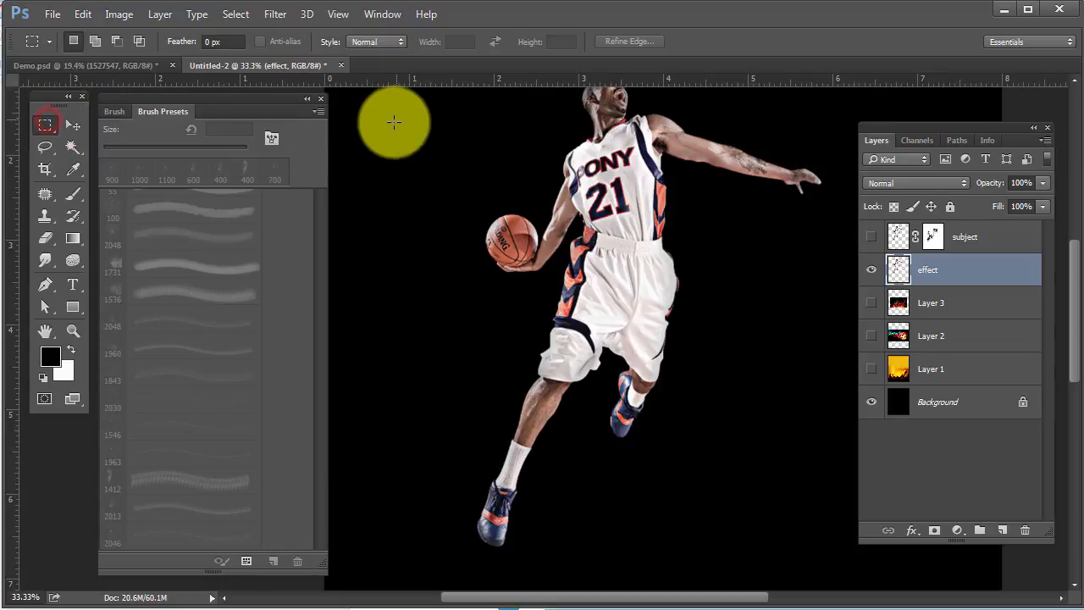
drag(391, 100, 844, 575)
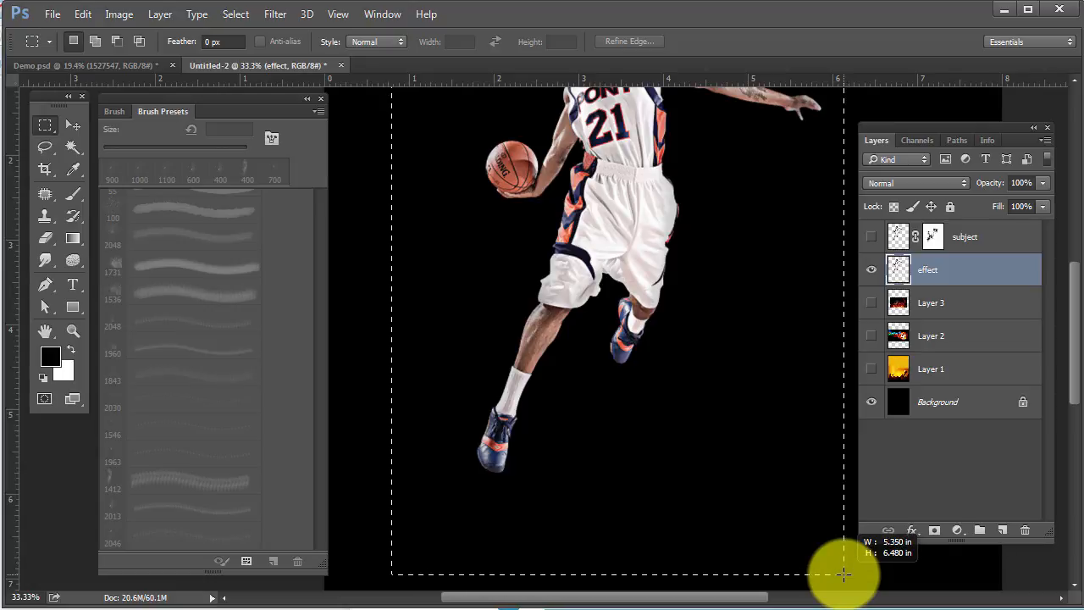
key(ctrl+0)
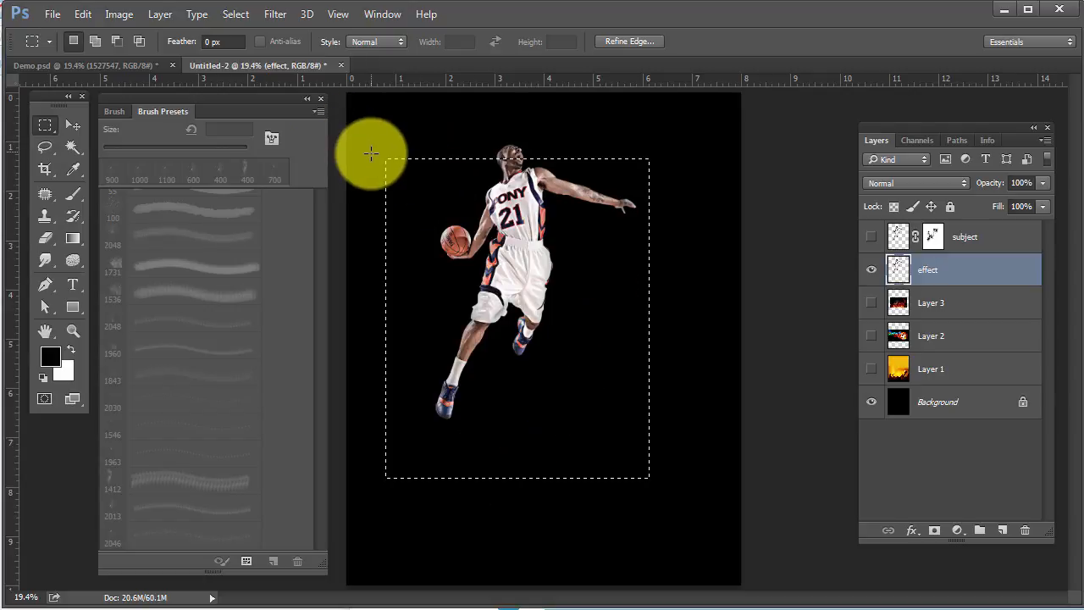
drag(377, 158, 447, 322)
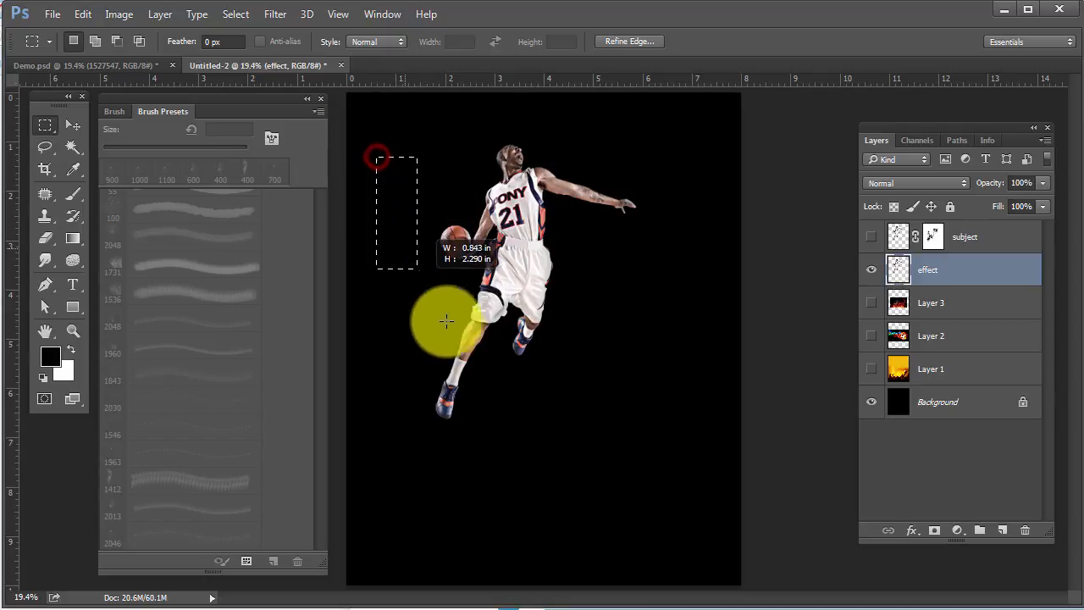
drag(614, 471, 673, 499)
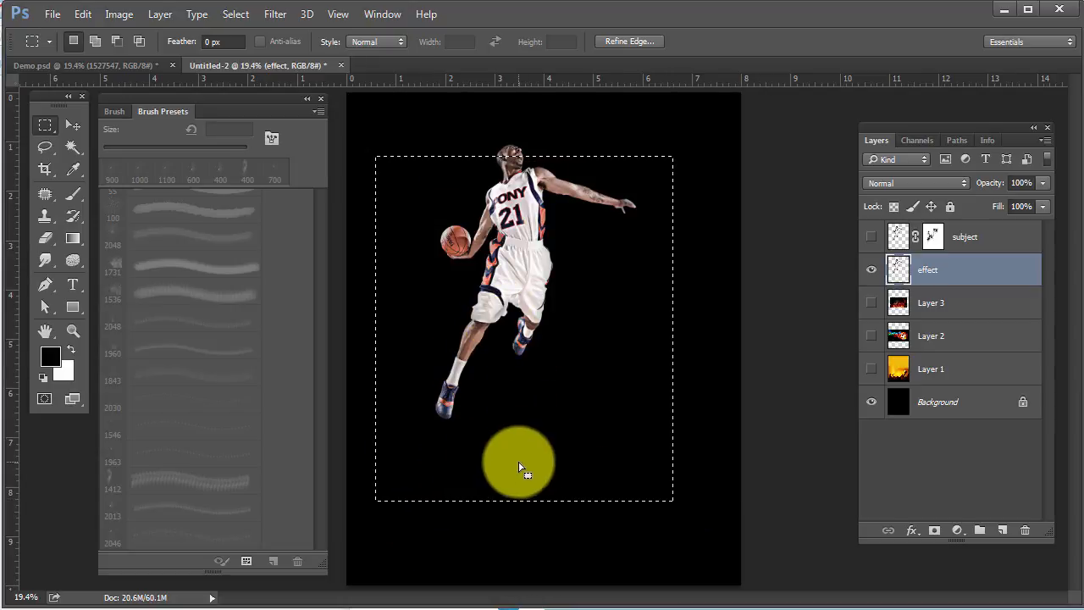
- Open the Liquify filter on the selected area of the effect layer and set the warp brush size to 80
click(277, 15)
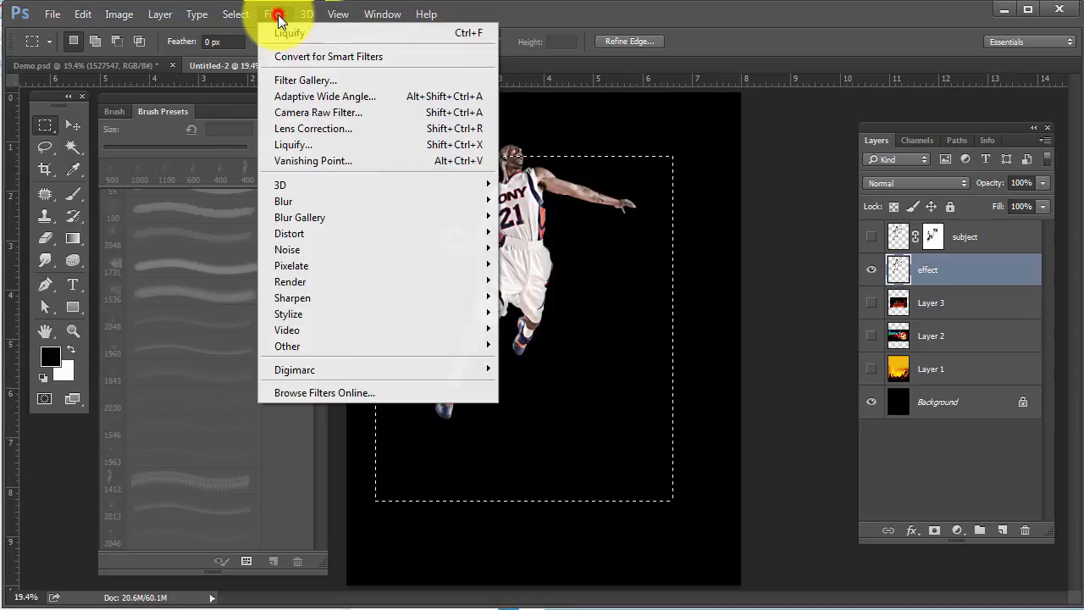
click(299, 144)
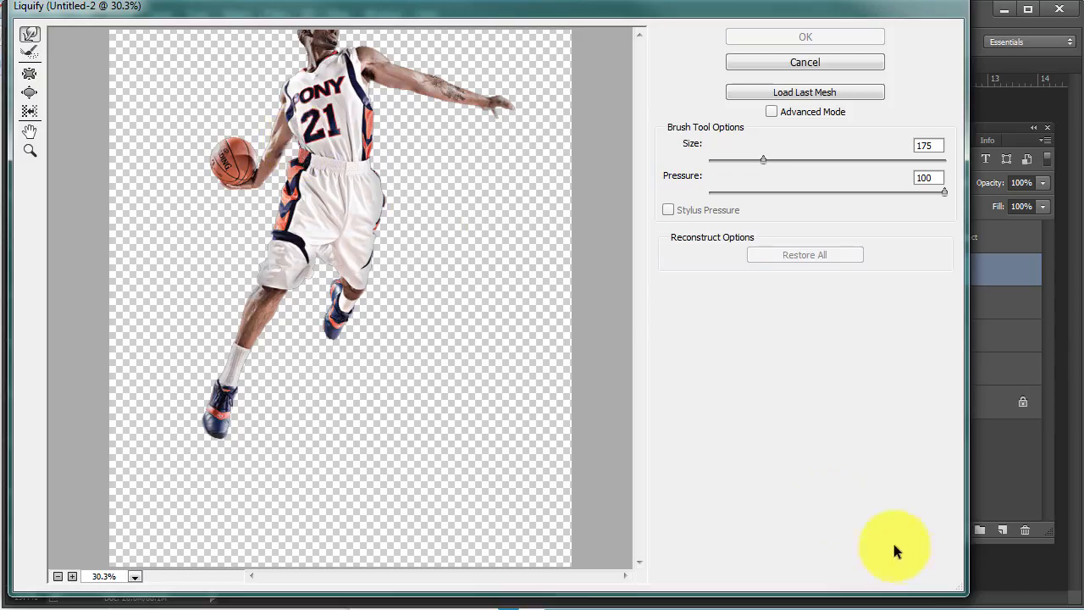
mouse_move(962, 590)
mouse_down()
mouse_move(879, 565)
mouse_move(883, 579)
mouse_up()
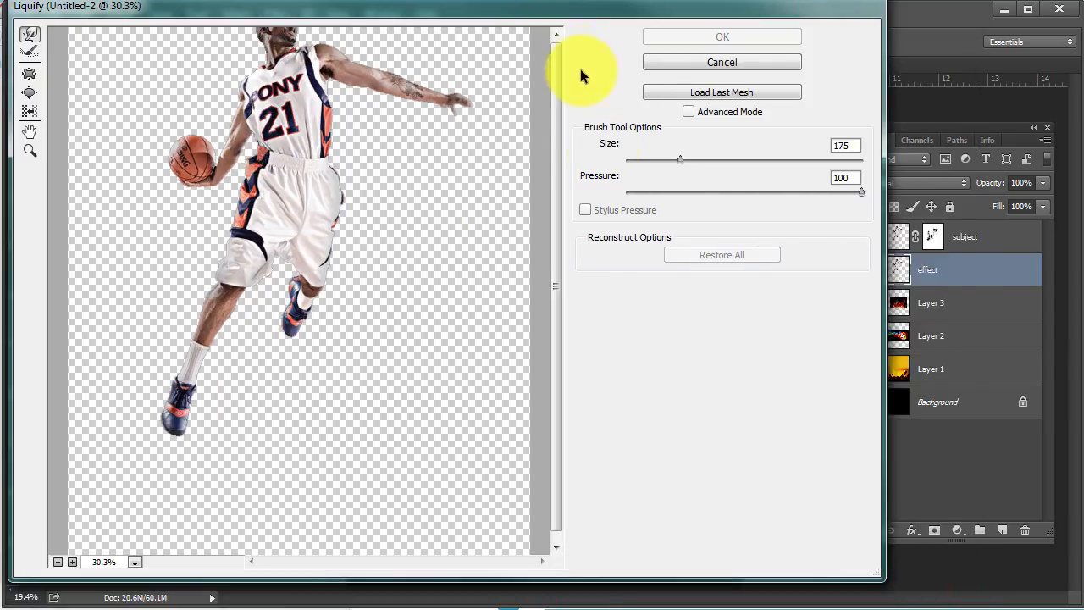
drag(581, 14, 641, 27)
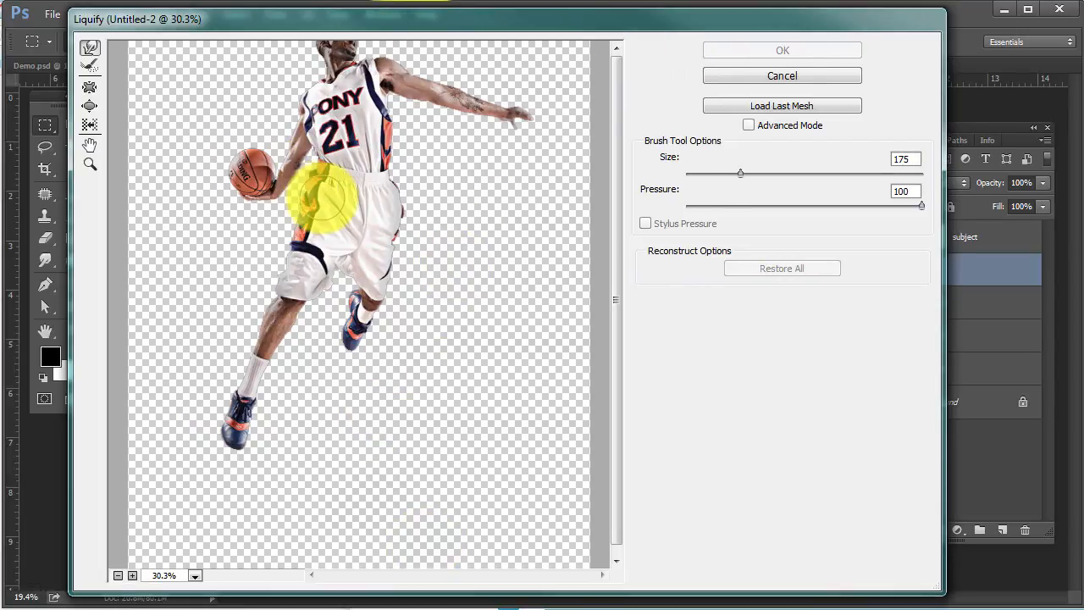
ctrl+click(378, 215)
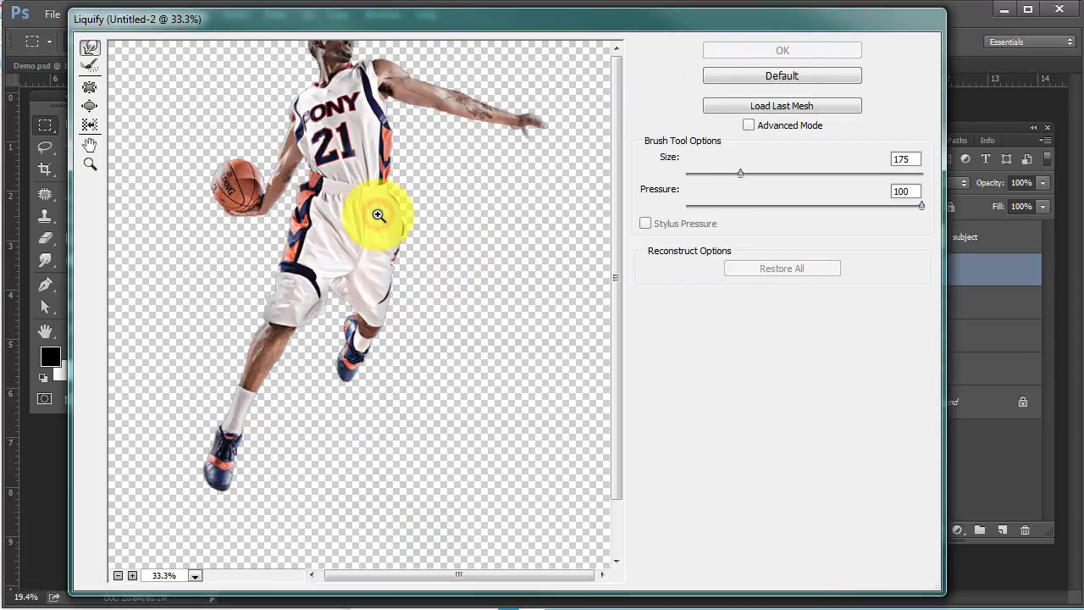
ctrl+click(375, 183)
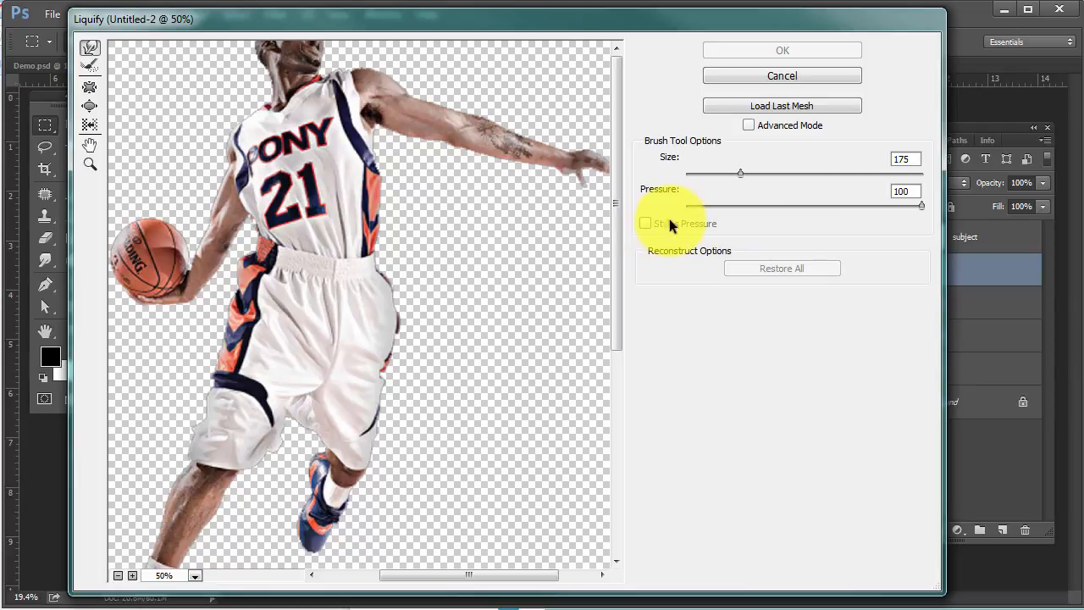
drag(738, 171, 729, 173)
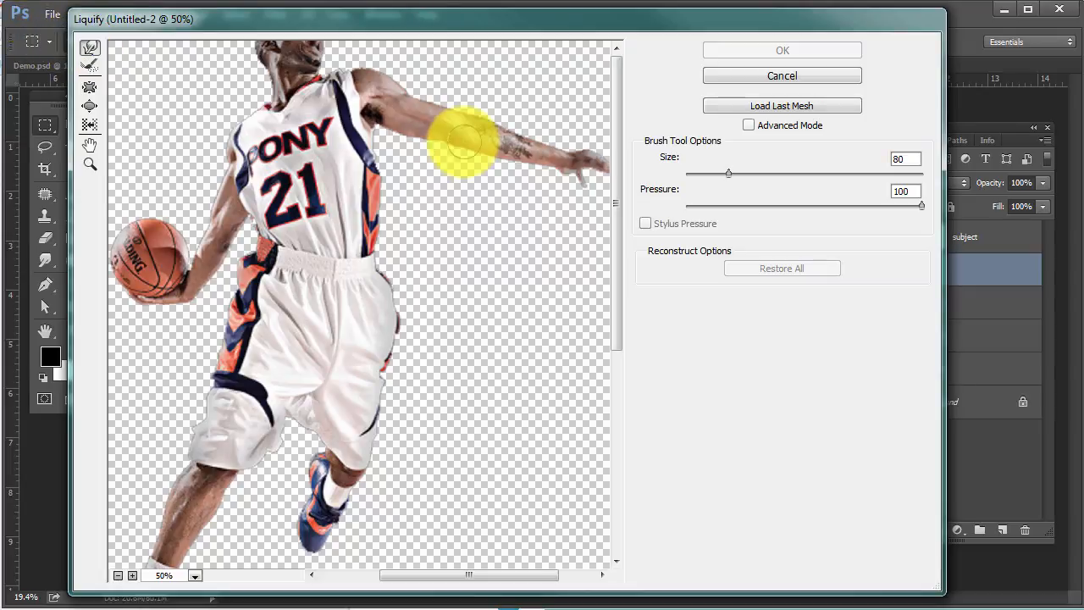
- Enlarge the warp brush to 175 and pull the underside of the outstretched forearm and hand downward into ragged points
mouse_move(460, 145)
mouse_down()
mouse_move(455, 176)
mouse_move(484, 161)
mouse_up()
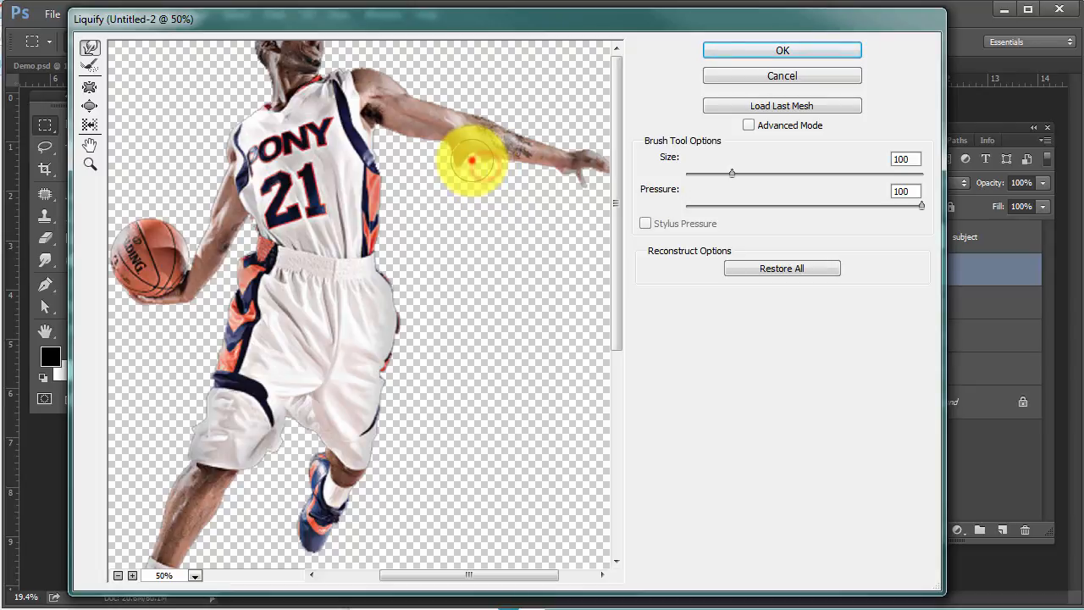
mouse_move(472, 160)
mouse_down()
mouse_move(508, 162)
mouse_move(433, 187)
mouse_move(428, 199)
mouse_up()
key(])
key(])
drag(496, 173, 497, 216)
mouse_move(530, 178)
mouse_down()
mouse_move(533, 206)
mouse_move(561, 197)
mouse_move(585, 234)
mouse_up()
drag(550, 196, 558, 218)
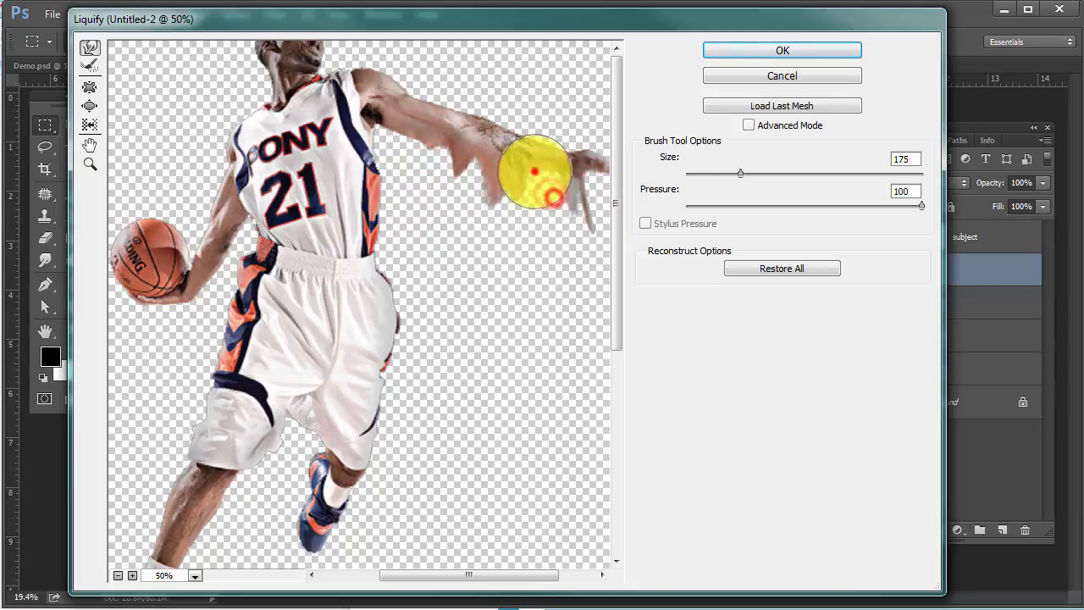
- Stretch the skin below the wrist and hand further down with short warp strokes at size 175
drag(534, 172, 537, 201)
mouse_move(535, 186)
mouse_down()
mouse_move(539, 209)
mouse_move(554, 208)
mouse_up()
drag(568, 189, 577, 230)
drag(585, 229, 573, 238)
drag(516, 201, 514, 227)
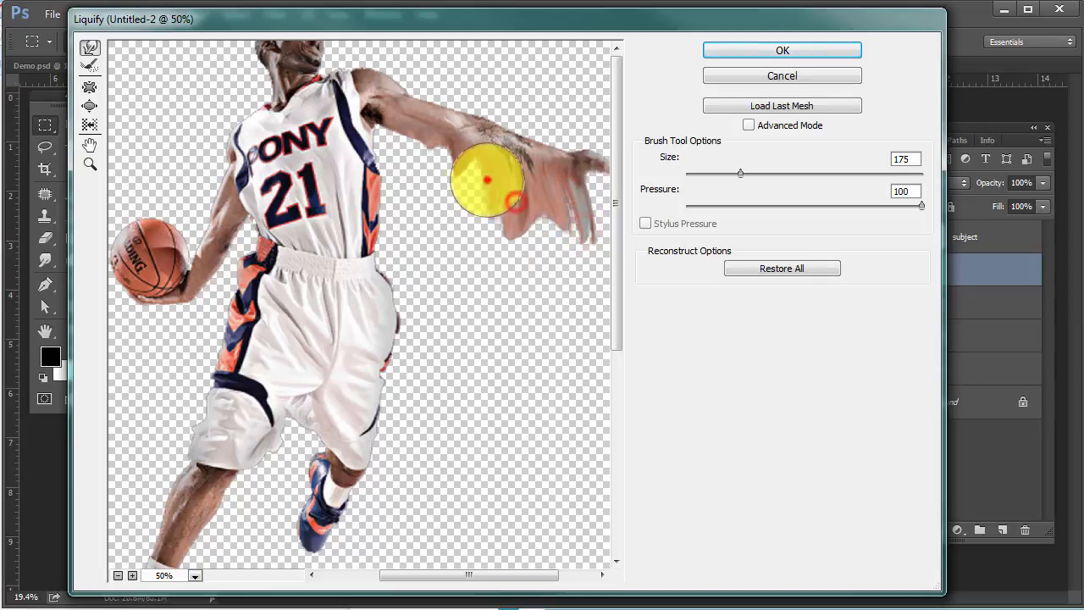
- Warp the underside of the forearm, elbow, and upper arm downward into one drooping sheet, and pull down the fingertips
drag(486, 178, 485, 208)
drag(479, 181, 478, 208)
drag(463, 177, 460, 201)
drag(449, 157, 439, 182)
mouse_move(419, 135)
mouse_down()
mouse_move(443, 203)
mouse_move(457, 190)
mouse_move(449, 217)
mouse_move(471, 205)
mouse_move(475, 222)
mouse_move(584, 219)
mouse_up()
drag(593, 179, 604, 209)
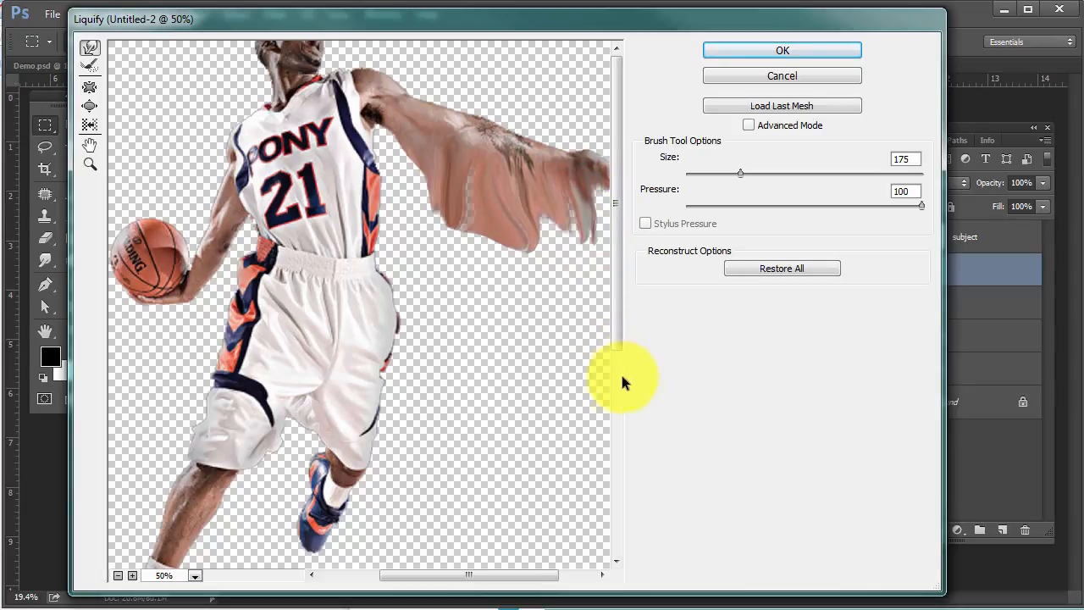
- Warp the hanging skin below the wrist, forearm, and upper arm further down and outward with short strokes at size 175
drag(480, 575, 515, 576)
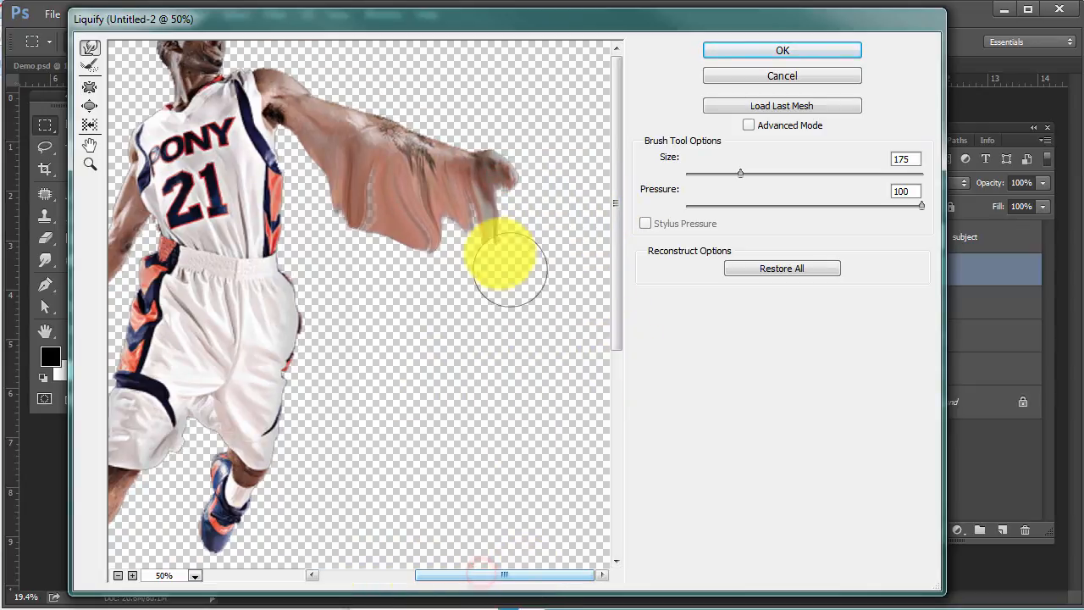
mouse_move(493, 206)
mouse_down()
mouse_move(495, 224)
mouse_move(452, 258)
mouse_up()
drag(363, 213, 347, 247)
drag(312, 166, 301, 172)
drag(331, 194, 329, 210)
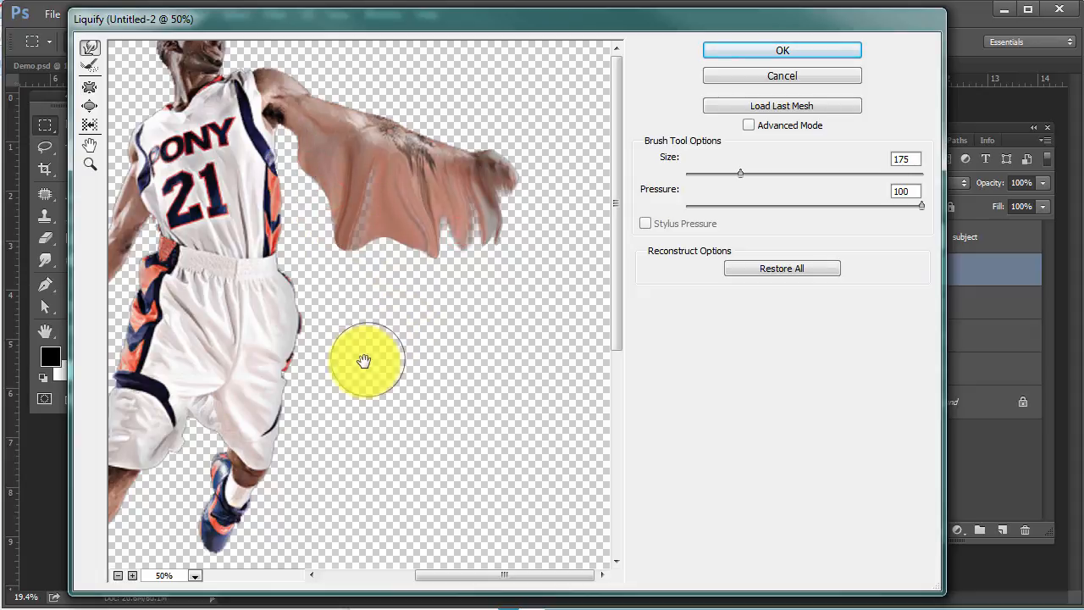
- Warp the rear foot's shoe downward and outward so it stretches into a longer, wider shape
drag(364, 361, 562, 206)
drag(446, 373, 456, 399)
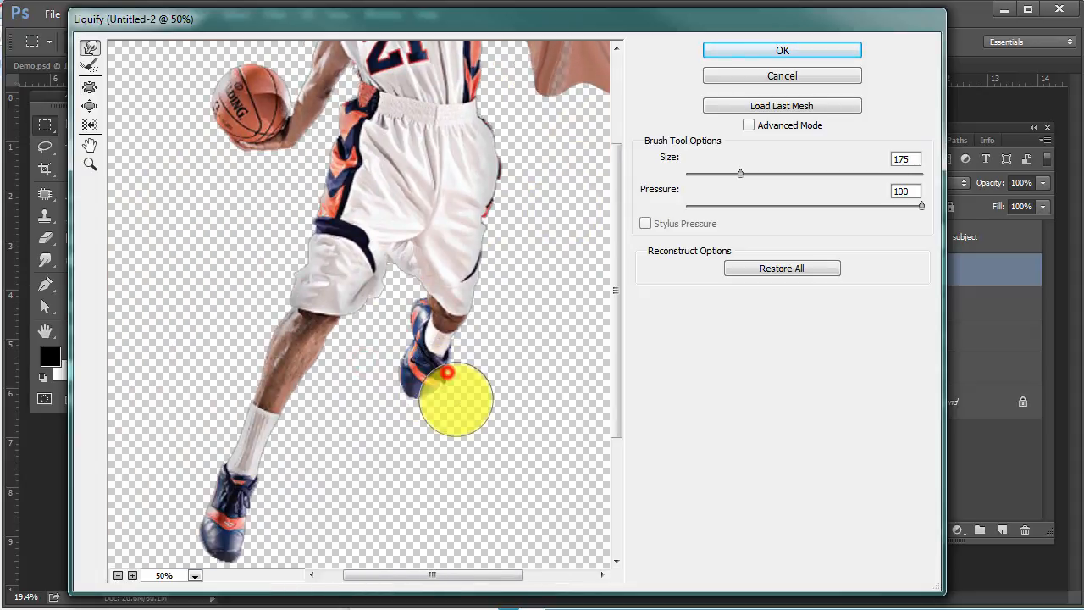
drag(410, 372, 407, 425)
drag(401, 354, 381, 368)
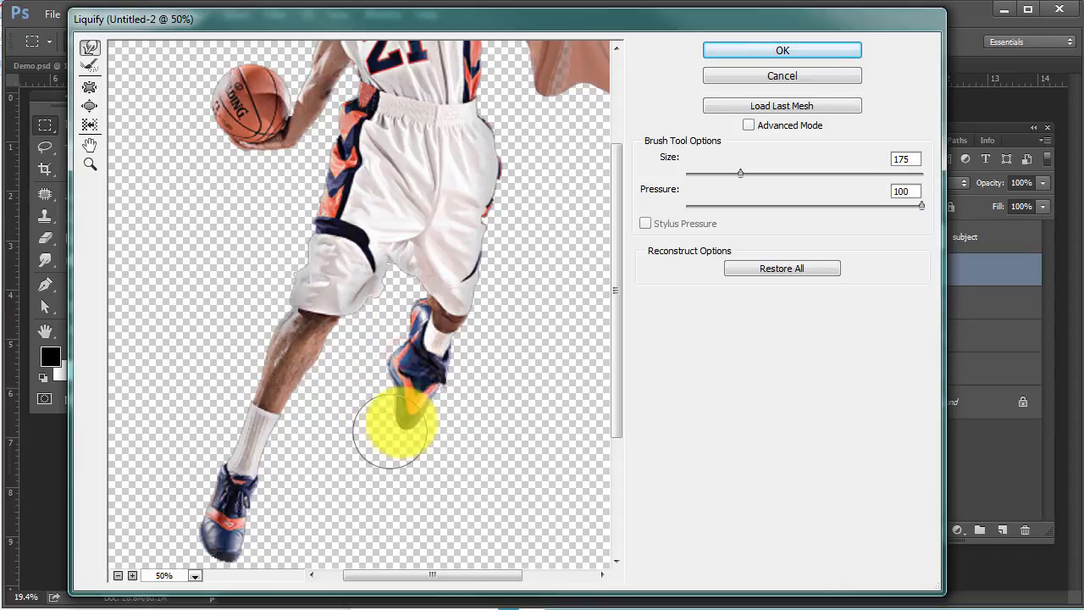
mouse_move(391, 431)
mouse_down()
mouse_move(418, 453)
mouse_move(392, 425)
mouse_move(416, 411)
mouse_move(421, 427)
mouse_up()
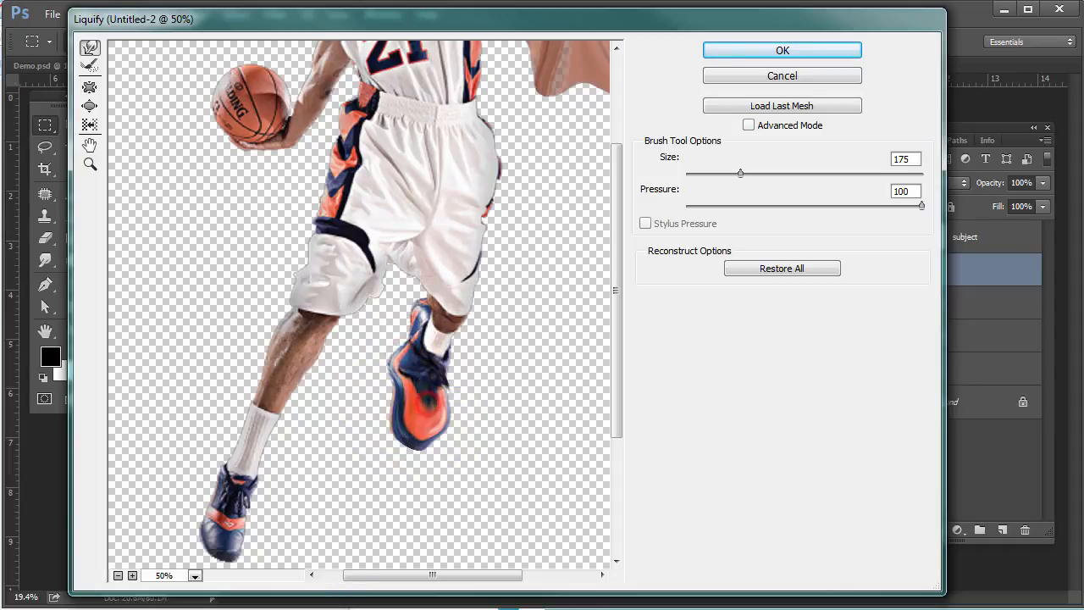
- Warp the front leg's shoe outward and downward into a wide, ragged shape
drag(245, 528, 247, 530)
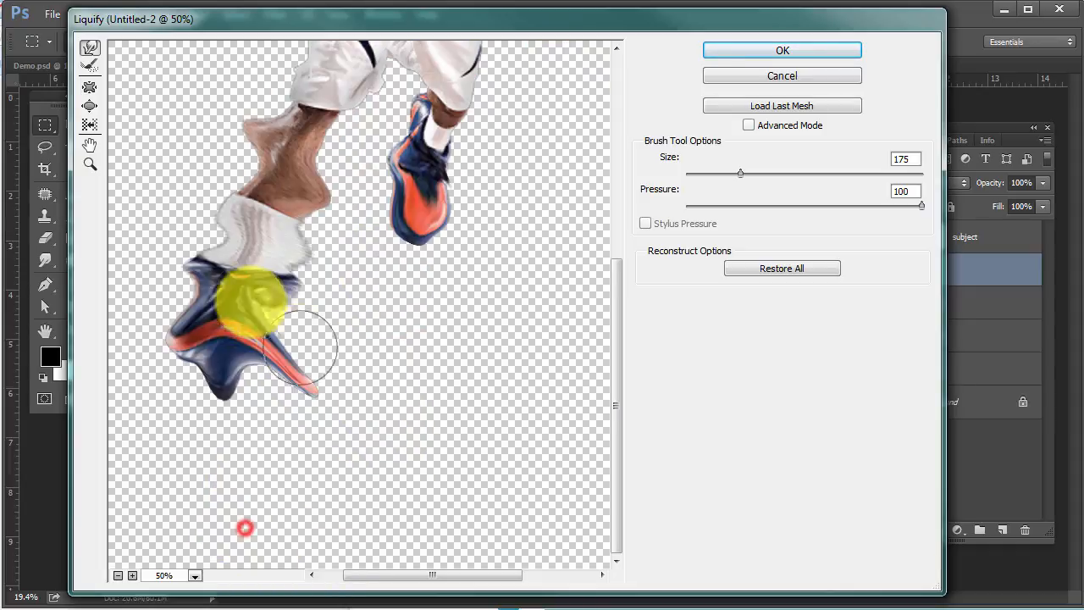
drag(273, 314, 302, 348)
mouse_move(238, 352)
mouse_down()
mouse_move(260, 383)
mouse_move(205, 416)
mouse_move(189, 367)
mouse_move(189, 300)
mouse_move(165, 320)
mouse_up()
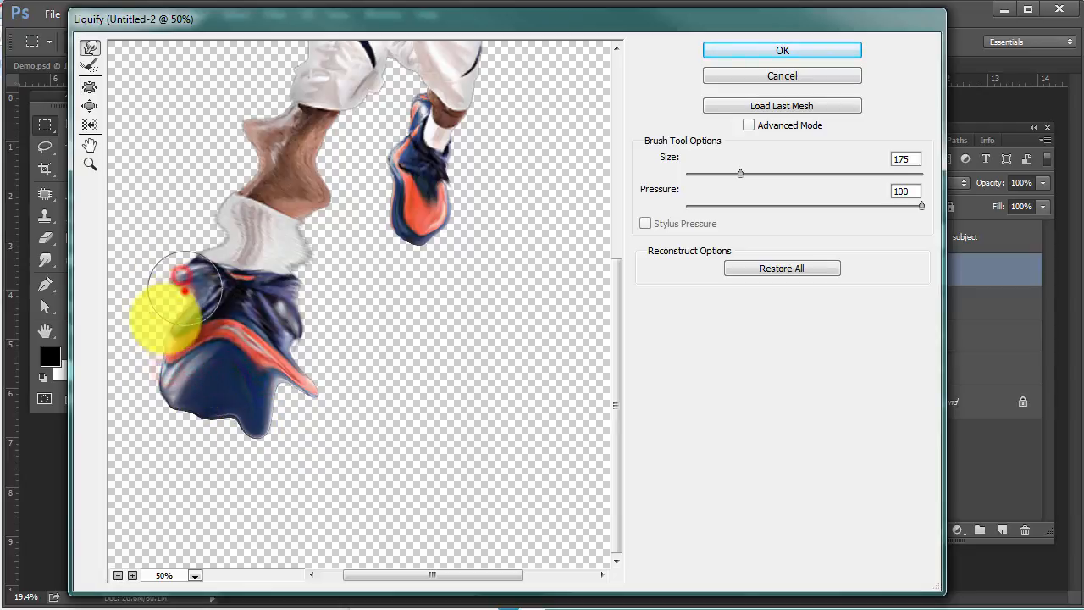
- Stretch the front calf, the rear ankle and shoe, and the basketball outward and downward into irregular, ragged shapes
mouse_move(181, 276)
mouse_down()
mouse_move(164, 331)
mouse_move(327, 205)
mouse_move(366, 191)
mouse_move(392, 195)
mouse_move(366, 230)
mouse_move(429, 226)
mouse_move(421, 288)
mouse_move(408, 227)
mouse_move(393, 299)
mouse_move(419, 240)
mouse_move(466, 256)
mouse_move(437, 169)
mouse_move(469, 157)
mouse_move(467, 134)
mouse_move(512, 157)
mouse_move(471, 175)
mouse_move(385, 169)
mouse_move(367, 193)
mouse_move(386, 214)
mouse_move(356, 196)
mouse_move(426, 374)
mouse_up()
drag(366, 312, 357, 423)
drag(555, 287, 566, 292)
mouse_move(529, 364)
mouse_down()
mouse_move(579, 441)
mouse_move(526, 497)
mouse_move(592, 532)
mouse_move(529, 491)
mouse_move(374, 472)
mouse_move(388, 438)
mouse_move(401, 443)
mouse_move(395, 432)
mouse_move(328, 422)
mouse_move(322, 397)
mouse_move(305, 413)
mouse_move(309, 446)
mouse_move(289, 452)
mouse_move(301, 471)
mouse_move(252, 510)
mouse_up()
key(space)
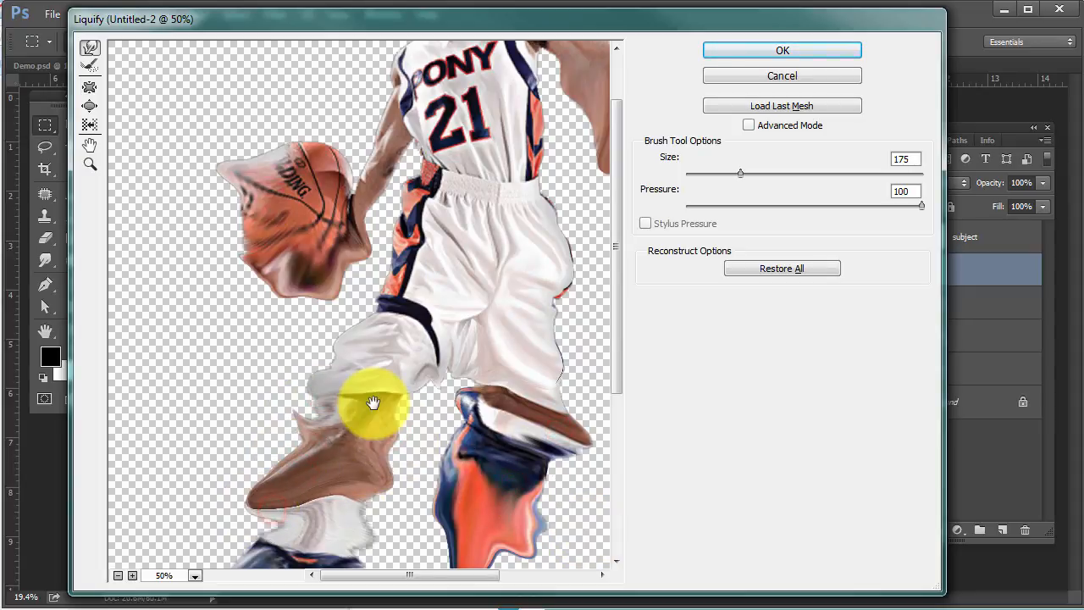
- Pull out the edge of the front sock and stretch the lower edges of the rear shoe into wavy points
drag(373, 404, 395, 179)
mouse_move(278, 313)
mouse_down()
mouse_move(254, 326)
mouse_move(254, 302)
mouse_up()
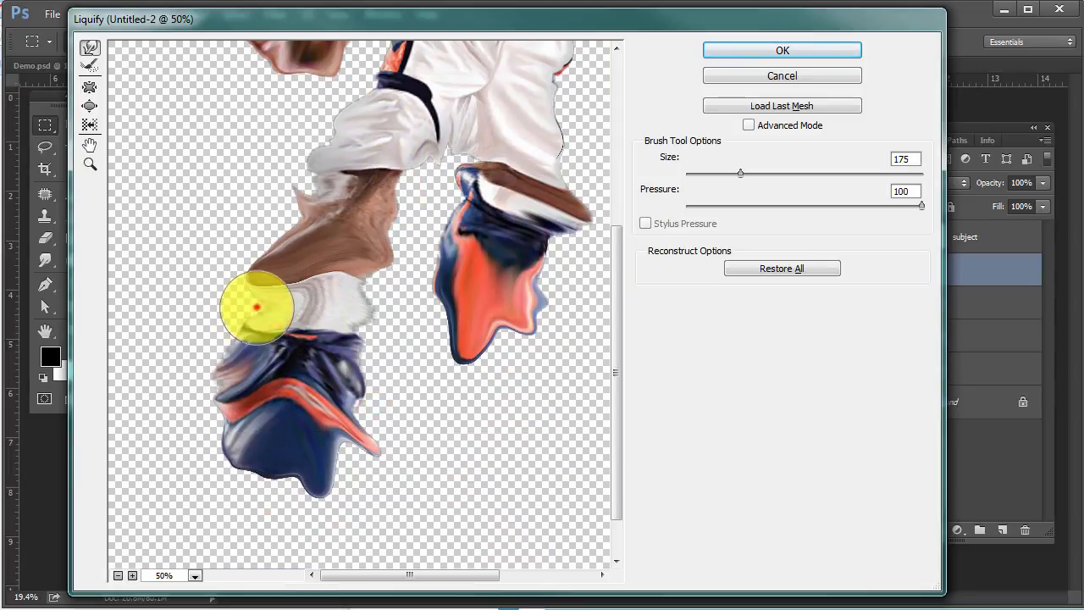
drag(442, 320, 500, 338)
drag(503, 346, 521, 381)
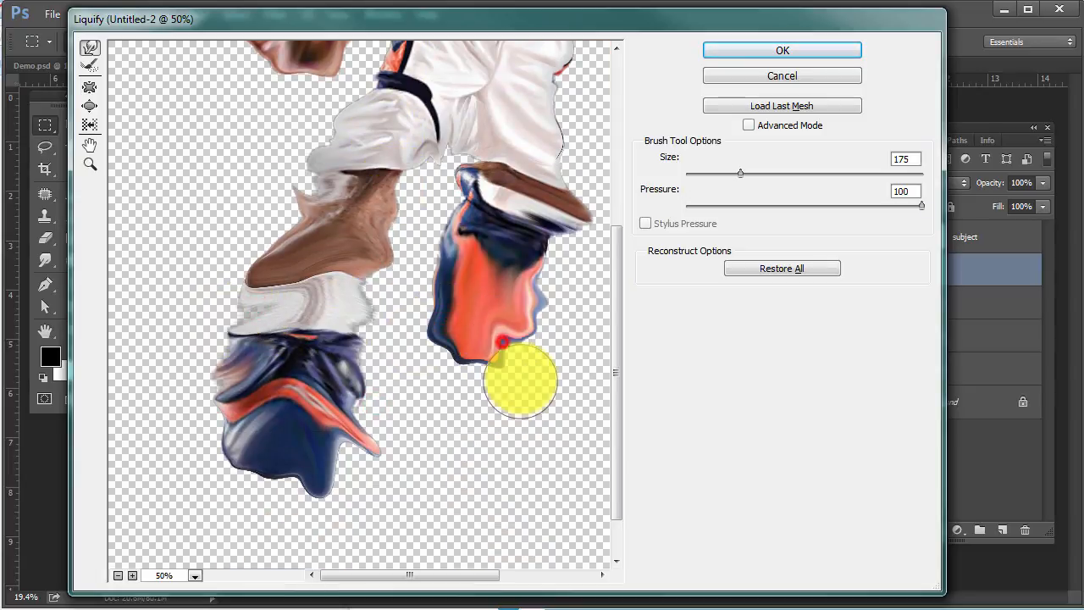
mouse_move(527, 293)
mouse_down()
mouse_move(553, 350)
mouse_move(526, 382)
mouse_up()
drag(496, 331, 511, 371)
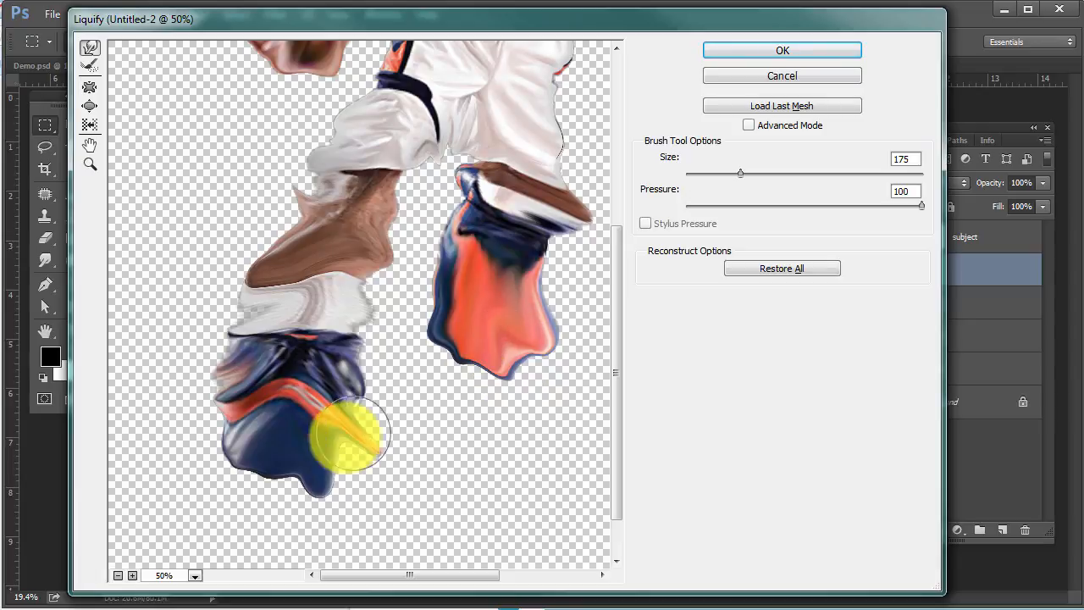
drag(289, 439, 288, 443)
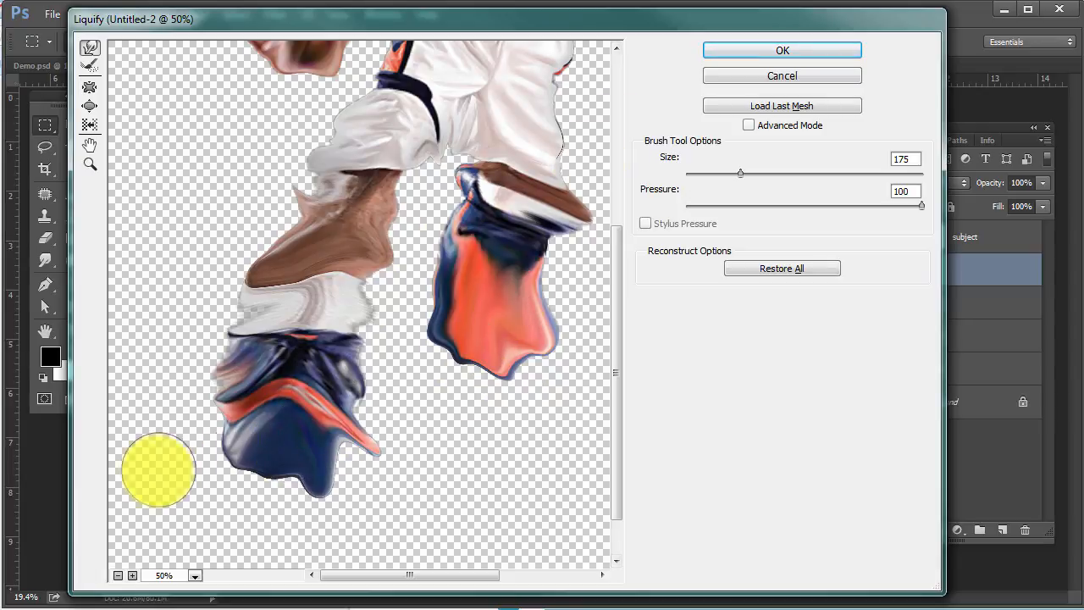
- Review the whole warped figure at 33.3% zoom and apply the Liquify filter to the effect layer
scroll(170, 464, up, 4)
alt+click(243, 364)
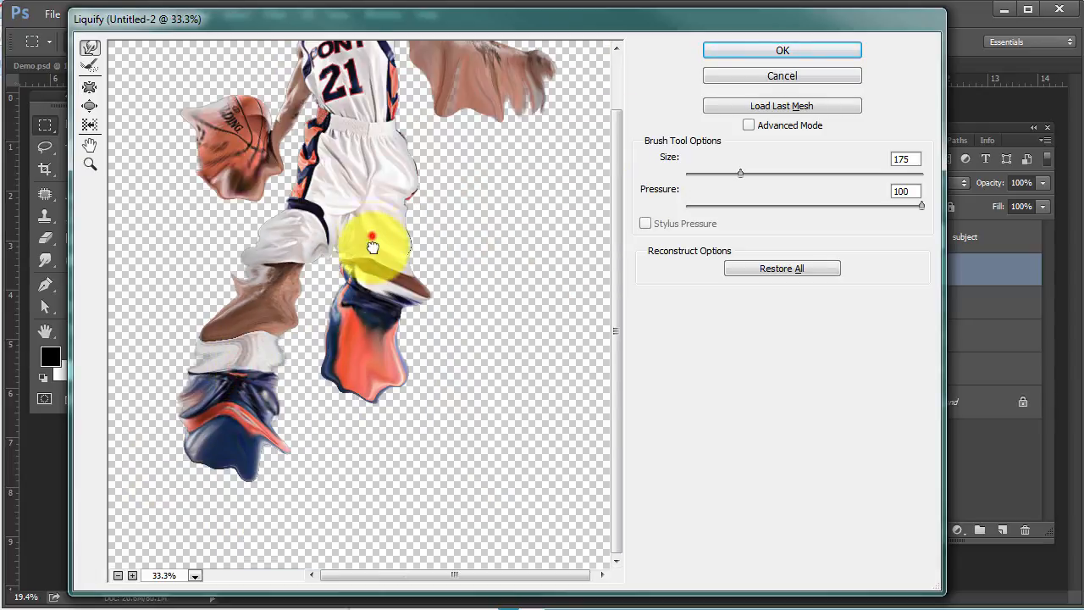
scroll(376, 242, up, 3)
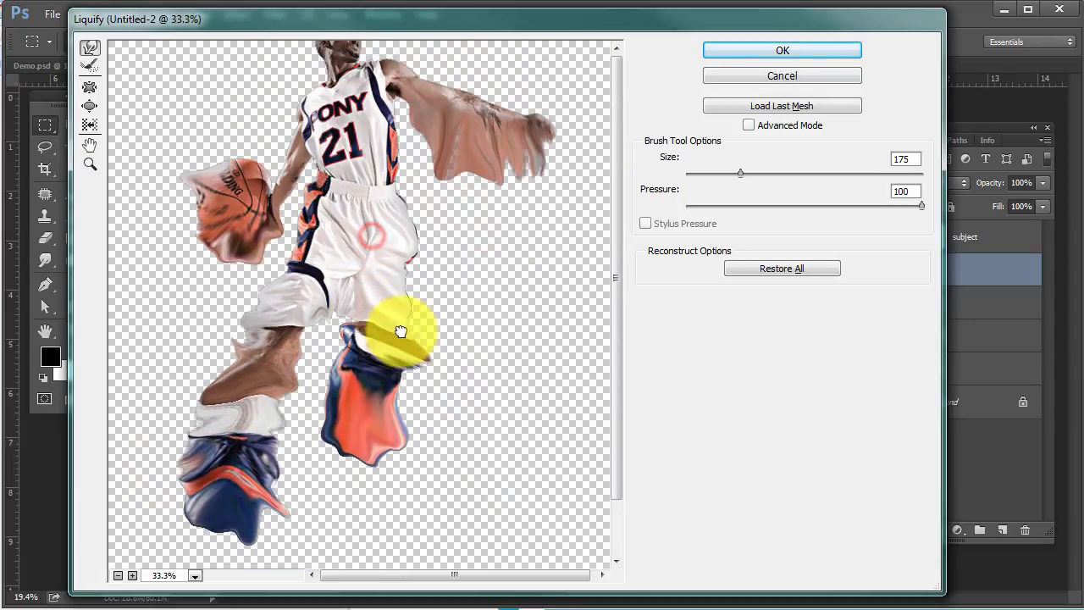
click(724, 49)
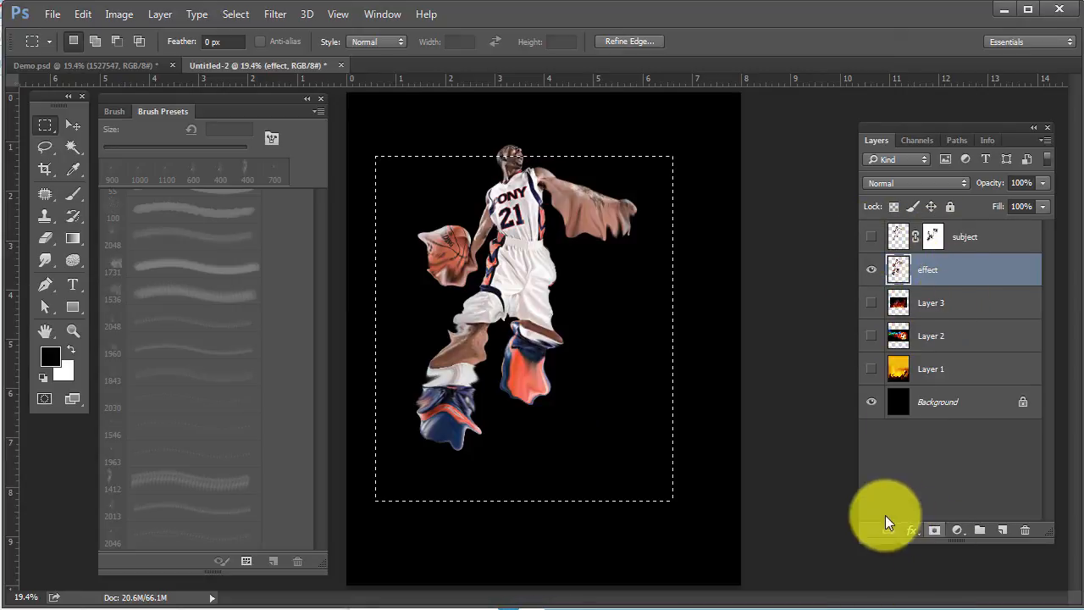
- Add a layer mask to the effect layer, turn it fully black to hide the warped figure, and show the subject layer
click(936, 531)
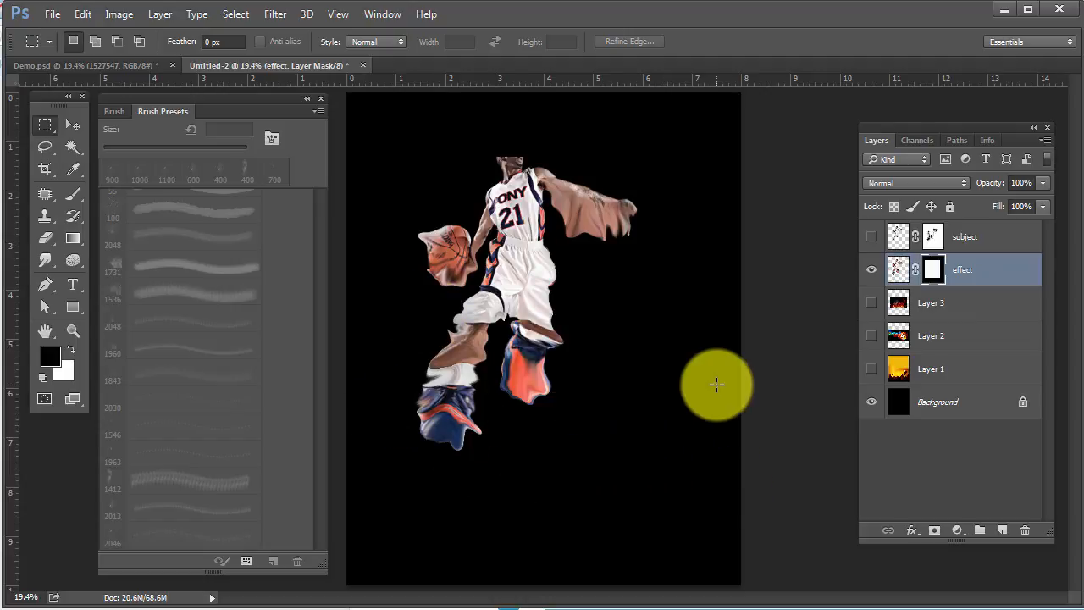
key(ctrl+i)
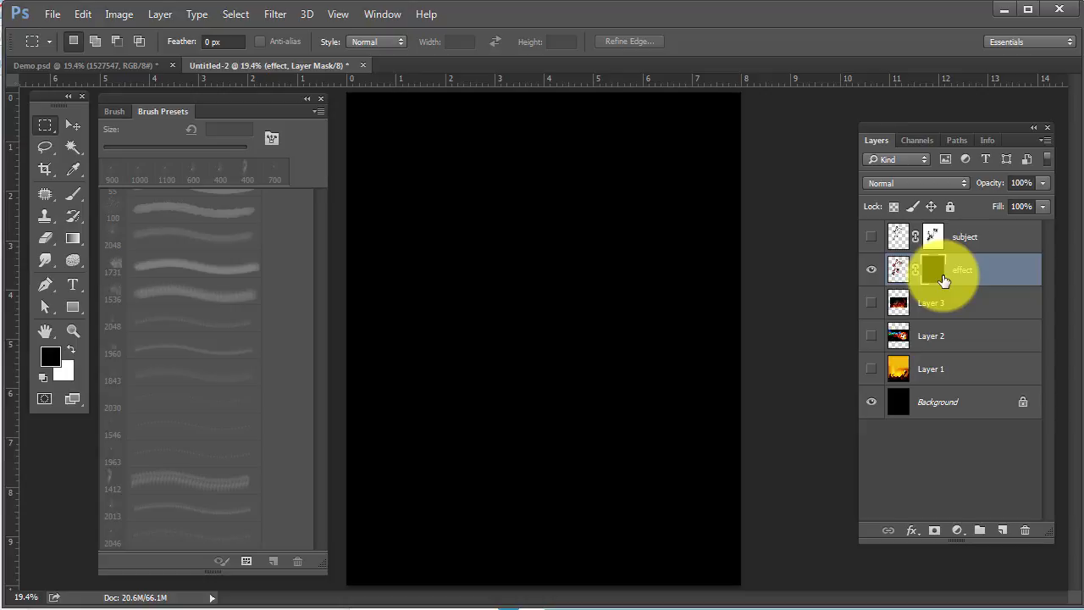
click(870, 238)
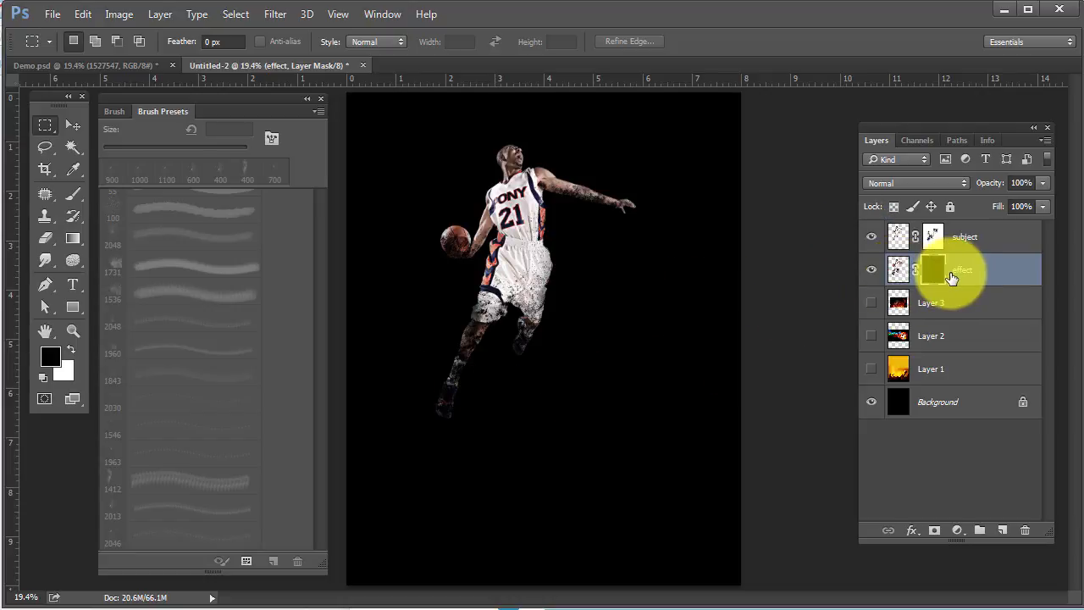
- Paint white on the effect mask with the 900 px explosion brush to reveal warped fragments around both legs and below the outstretched arm
click(65, 350)
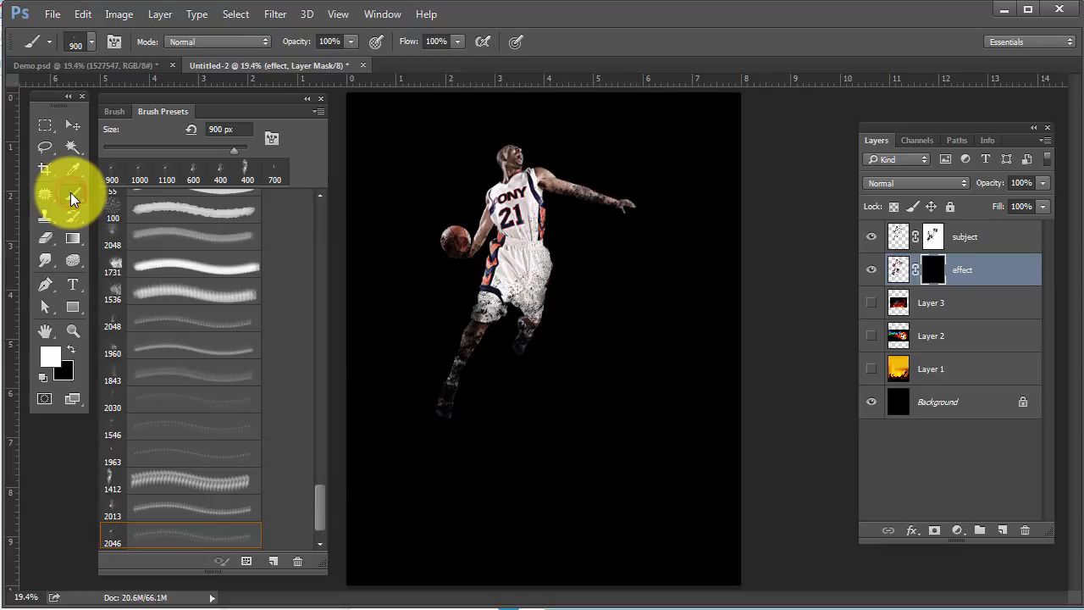
click(497, 349)
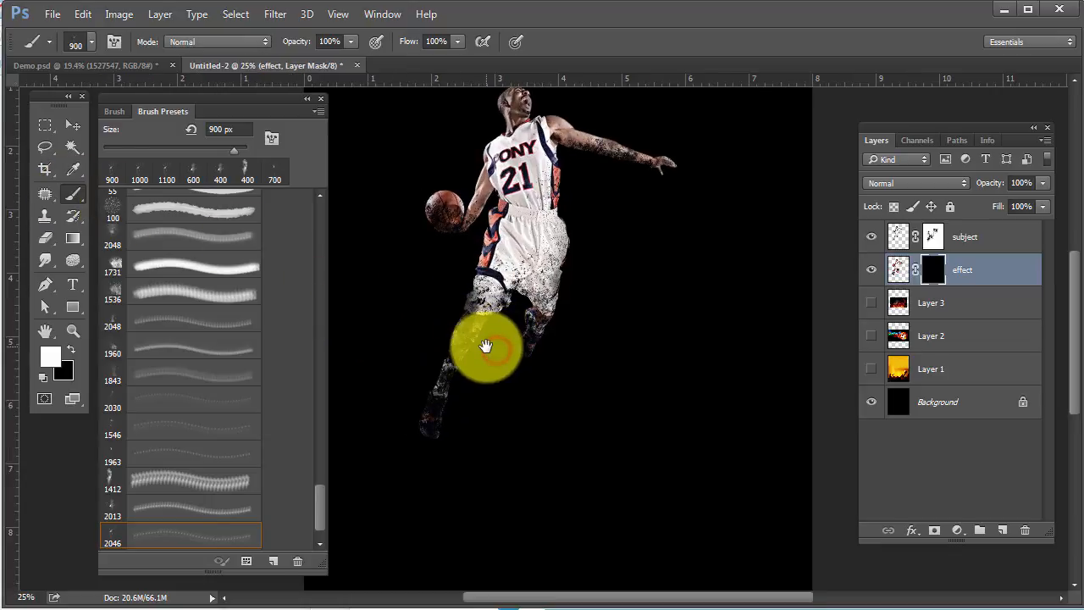
mouse_move(510, 368)
mouse_down()
mouse_move(480, 454)
mouse_move(524, 392)
mouse_move(504, 401)
mouse_move(505, 440)
mouse_move(487, 461)
mouse_move(527, 456)
mouse_move(534, 413)
mouse_move(501, 378)
mouse_move(527, 337)
mouse_move(545, 341)
mouse_move(543, 394)
mouse_move(487, 466)
mouse_move(497, 474)
mouse_move(592, 408)
mouse_move(585, 377)
mouse_move(569, 393)
mouse_move(567, 414)
mouse_move(593, 332)
mouse_up()
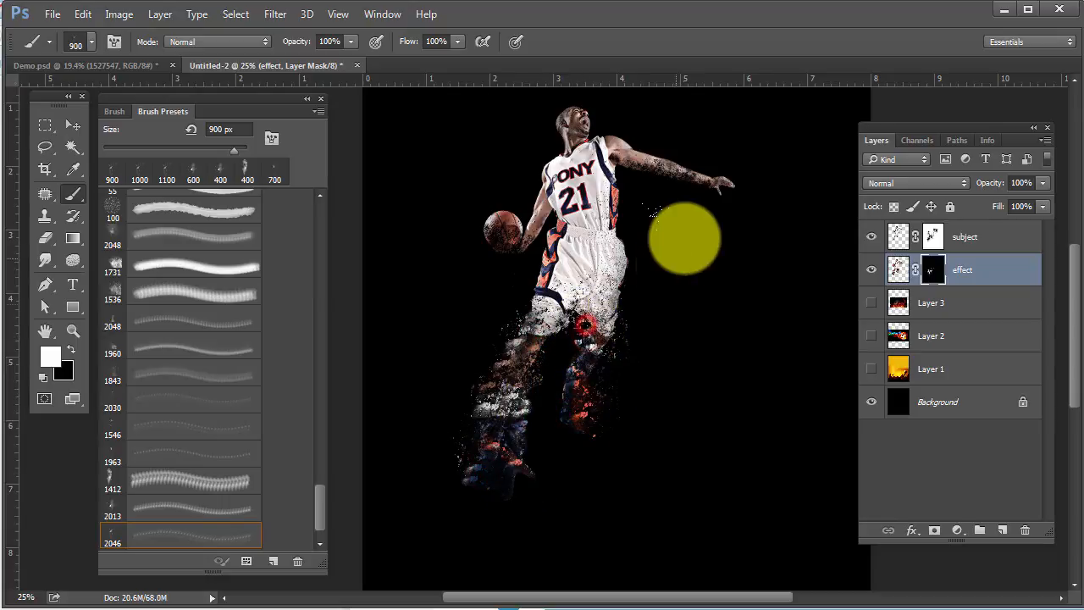
click(673, 200)
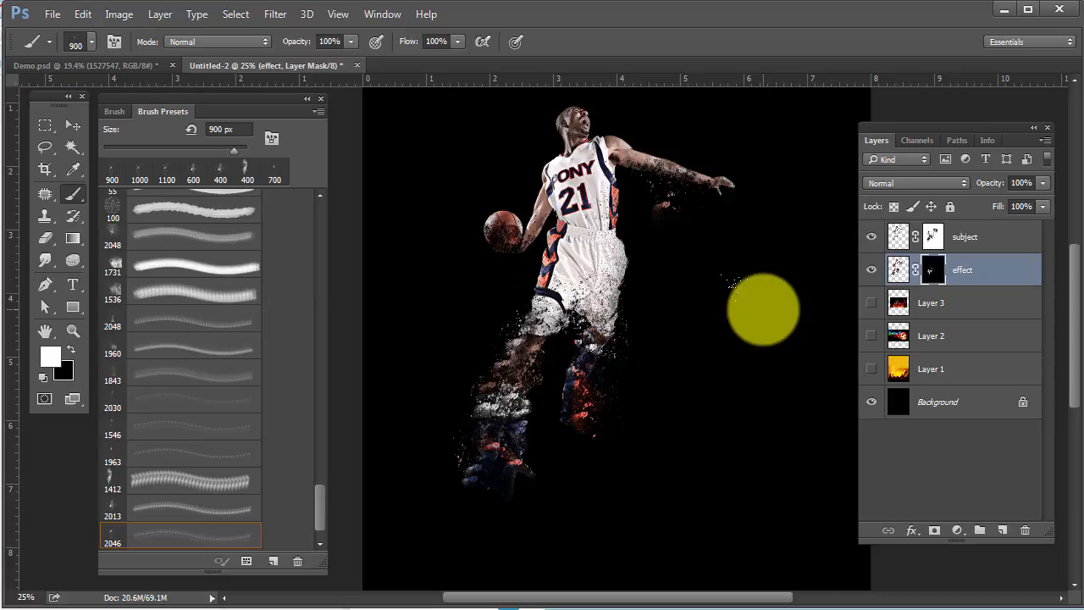
- Reveal more fragments under the outstretched arm, beside the rear leg, and below the basketball, using brush sizes of 700 and 600 px
ctrl+click(684, 223)
key(bracketleft)
key(bracketleft)
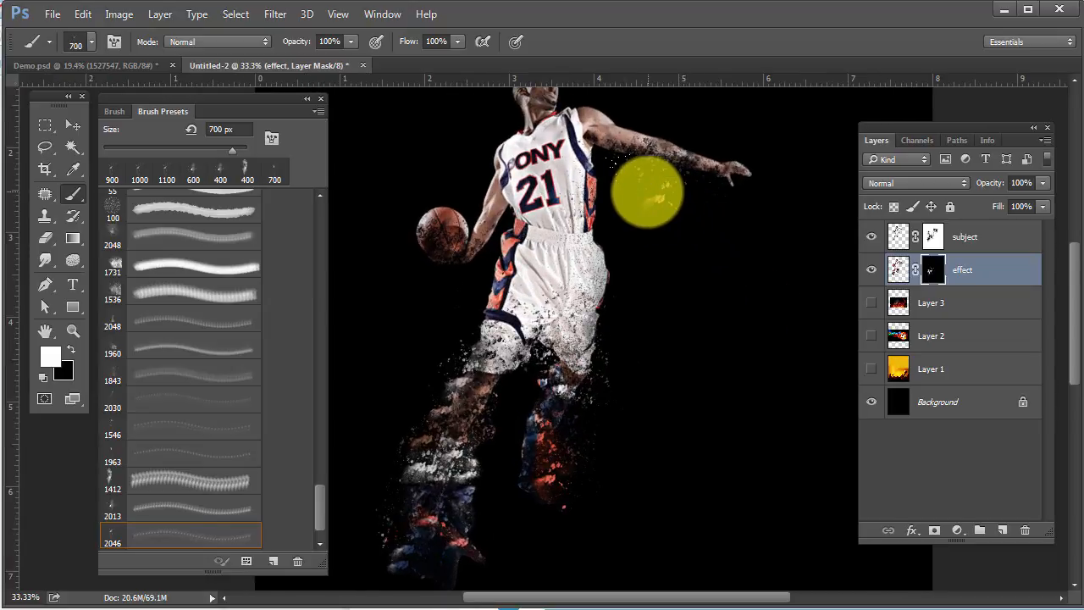
mouse_move(646, 185)
mouse_down()
mouse_move(723, 197)
mouse_move(699, 181)
mouse_up()
key(bracketleft)
click(619, 365)
click(573, 450)
mouse_move(577, 495)
mouse_down()
mouse_move(538, 522)
mouse_move(515, 462)
mouse_move(564, 414)
mouse_move(563, 342)
mouse_move(482, 374)
mouse_move(464, 293)
mouse_move(422, 268)
mouse_up()
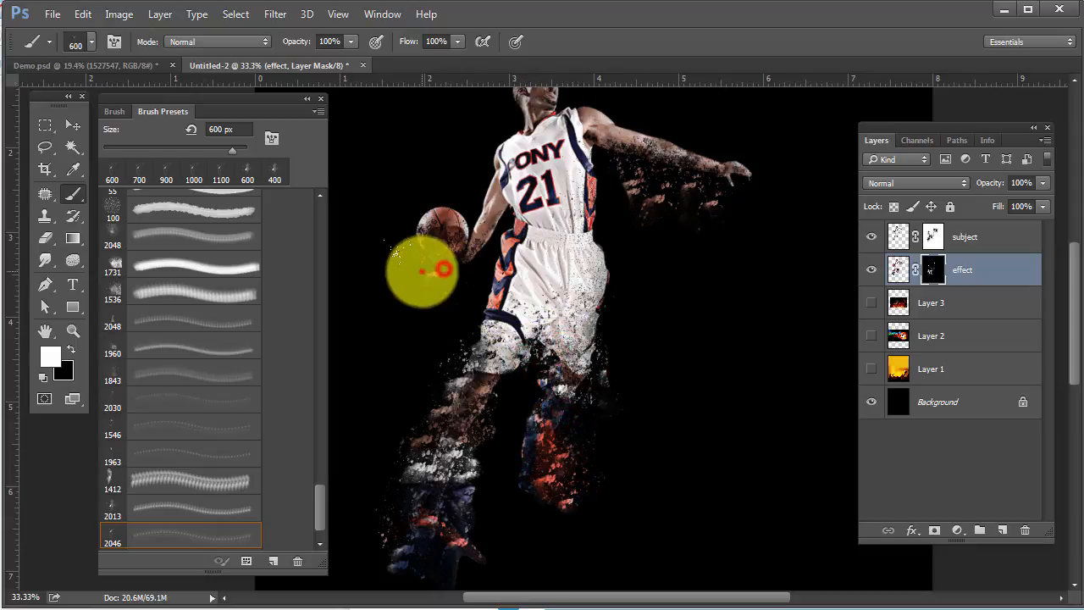
- Reveal finer particles around the legs and basketball with the 1843 brush at 700 and 500 px, and compare with the subject layer hidden
click(111, 378)
click(438, 368)
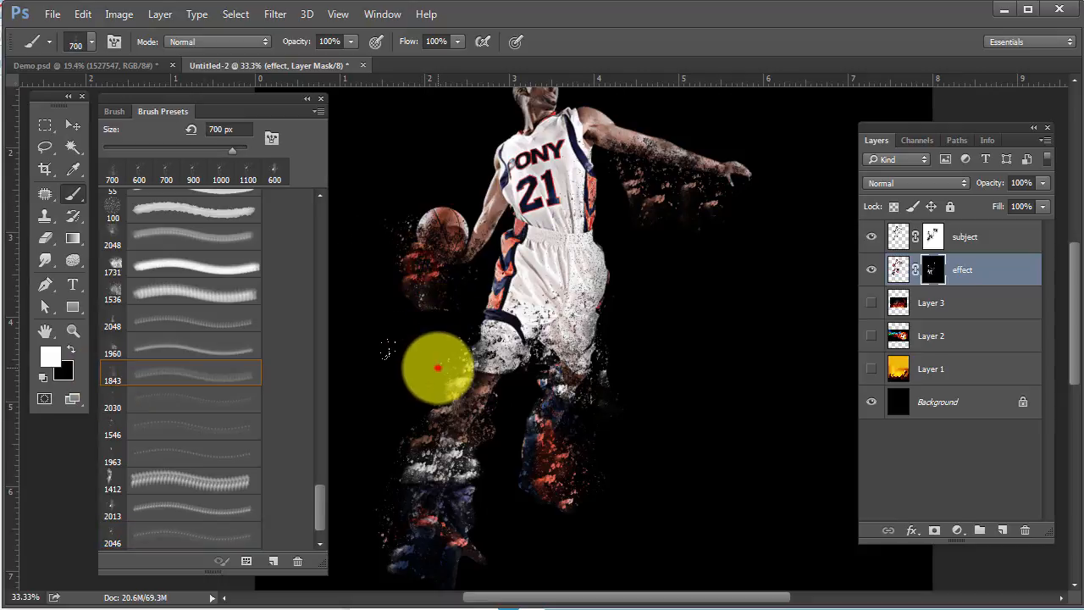
click(445, 438)
click(531, 504)
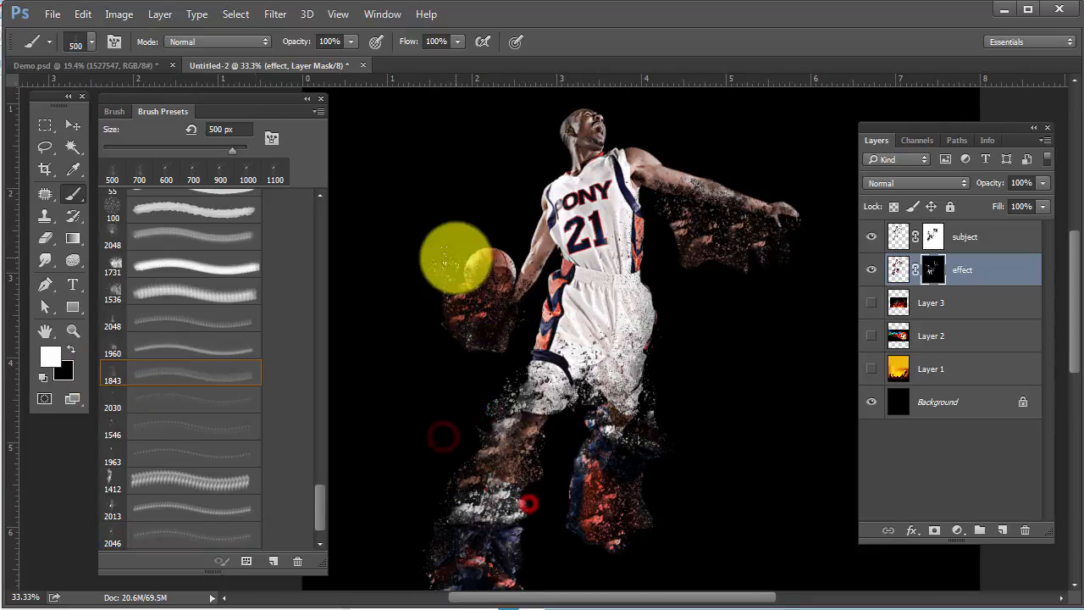
click(456, 259)
click(421, 296)
drag(421, 296, 424, 319)
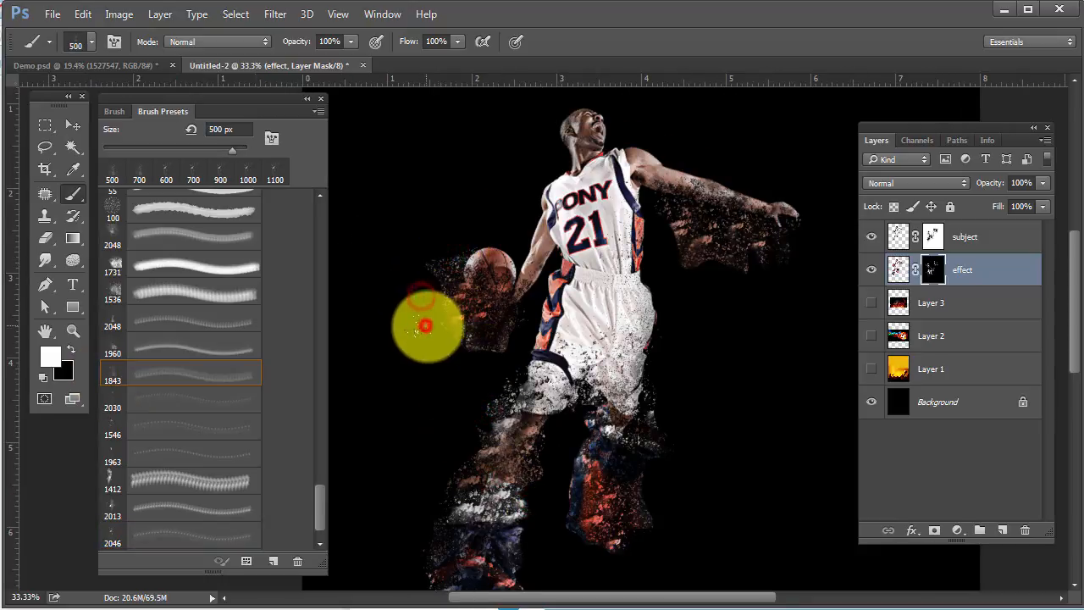
click(874, 237)
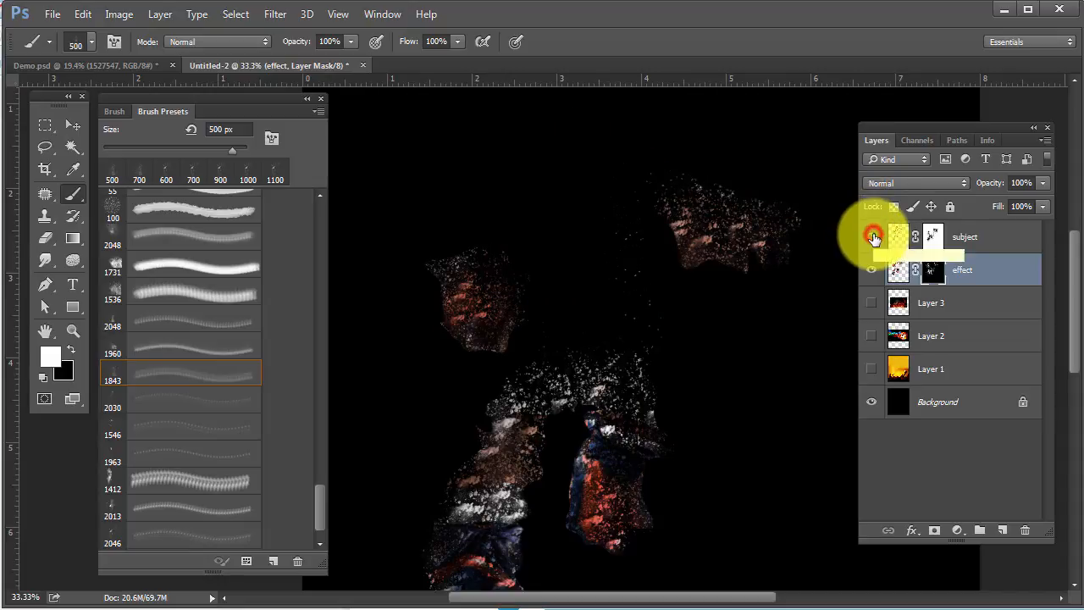
click(874, 237)
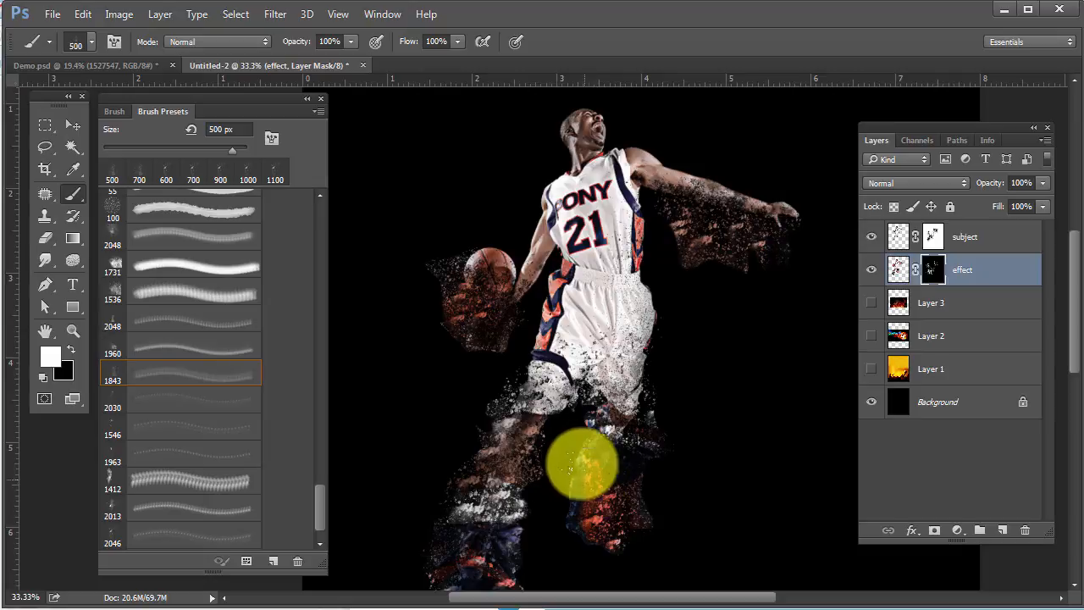
- Stamp white particles on the effect mask around the shorts, rear leg, and front shin with the 1843 brush at 500 px
click(561, 422)
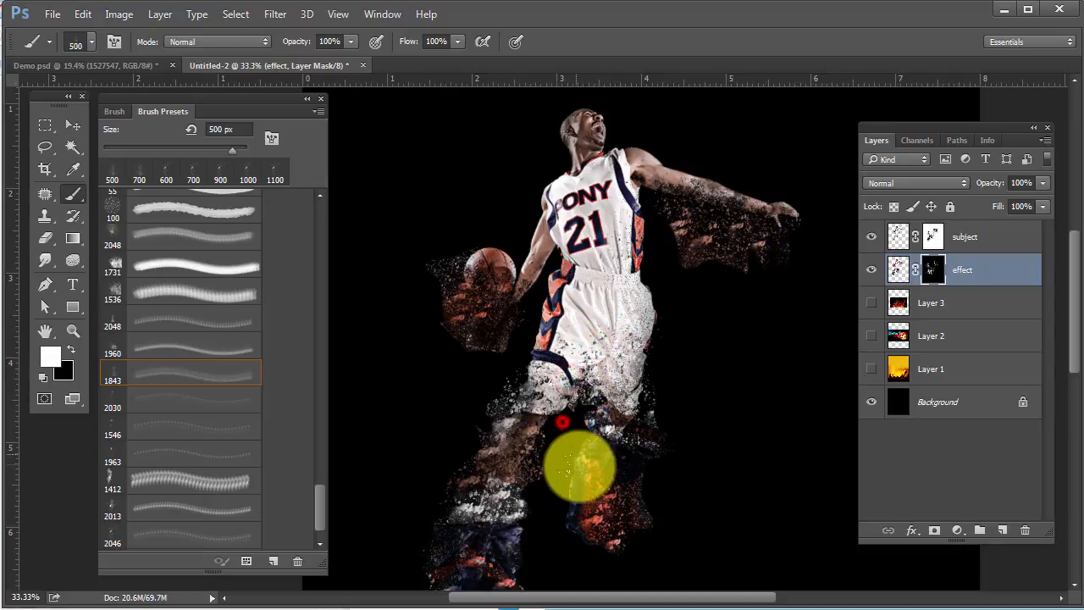
click(578, 468)
click(654, 455)
click(653, 367)
click(614, 394)
click(593, 469)
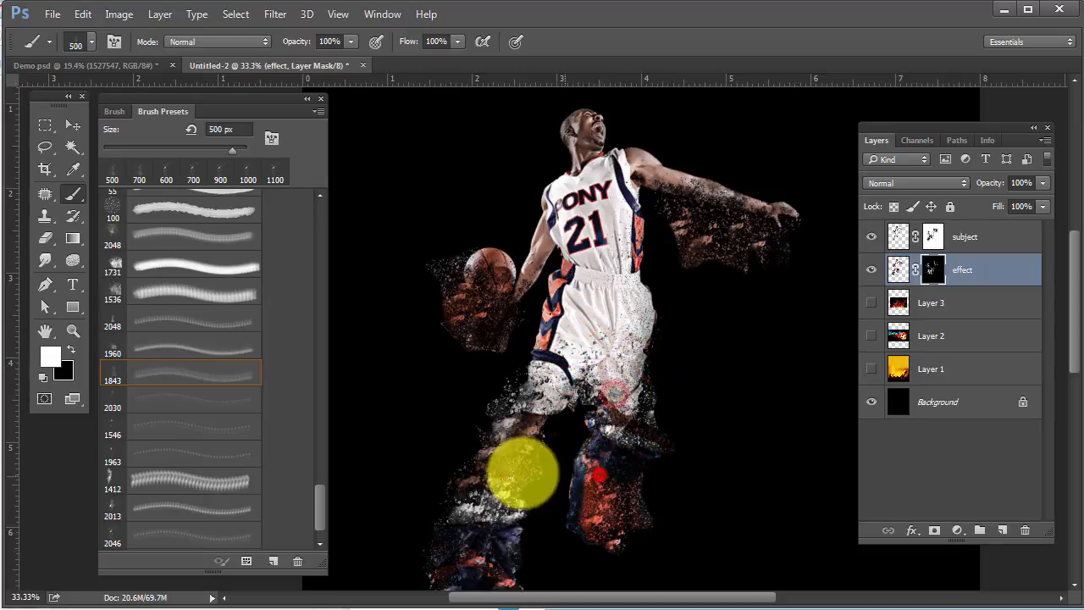
click(455, 471)
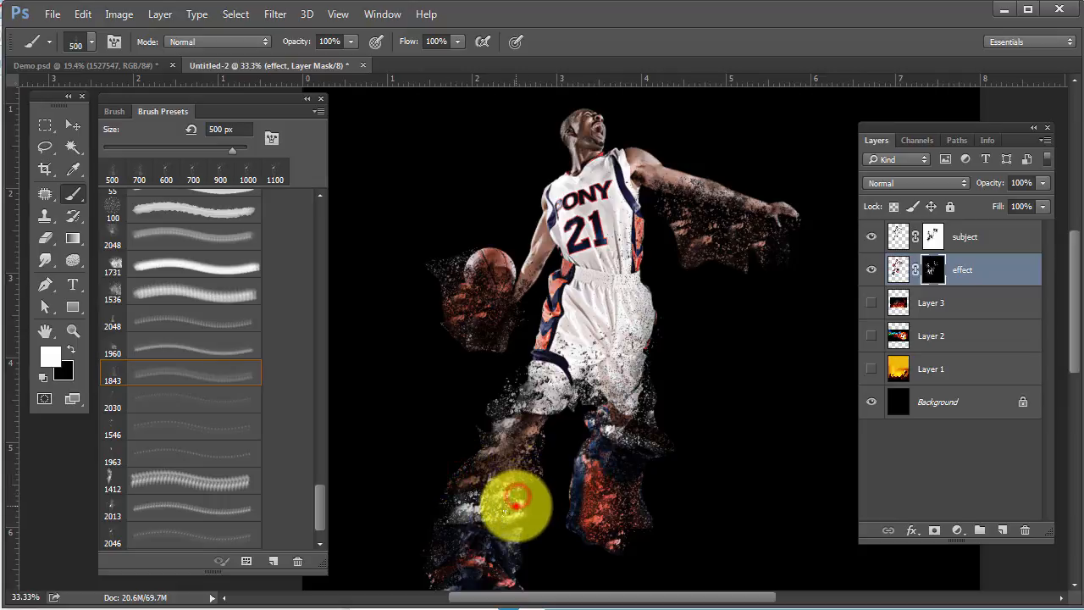
- Paint black on the effect mask with the 300 px particle brush to break up the fragments around the front shin
scroll(641, 327, down, 5)
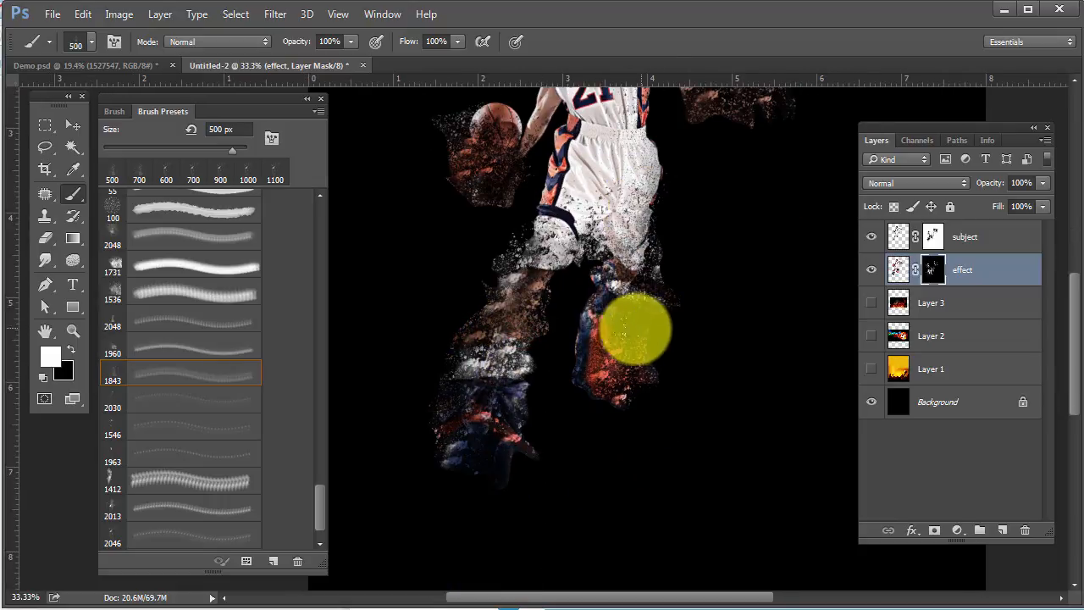
scroll(508, 359, up, 1)
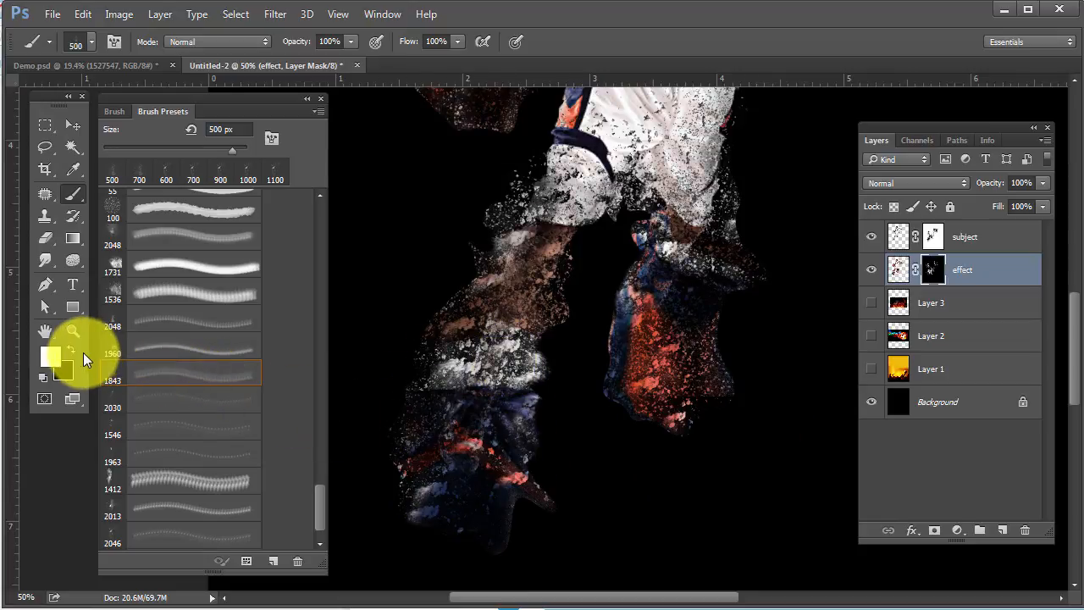
click(72, 350)
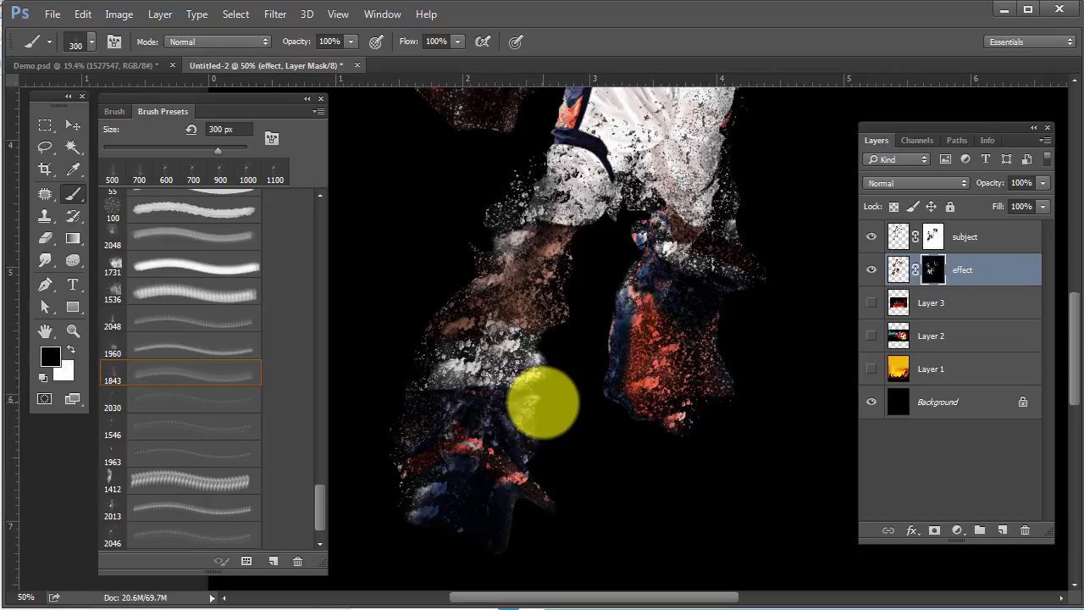
mouse_move(524, 413)
mouse_down()
mouse_move(535, 332)
mouse_move(460, 368)
mouse_up()
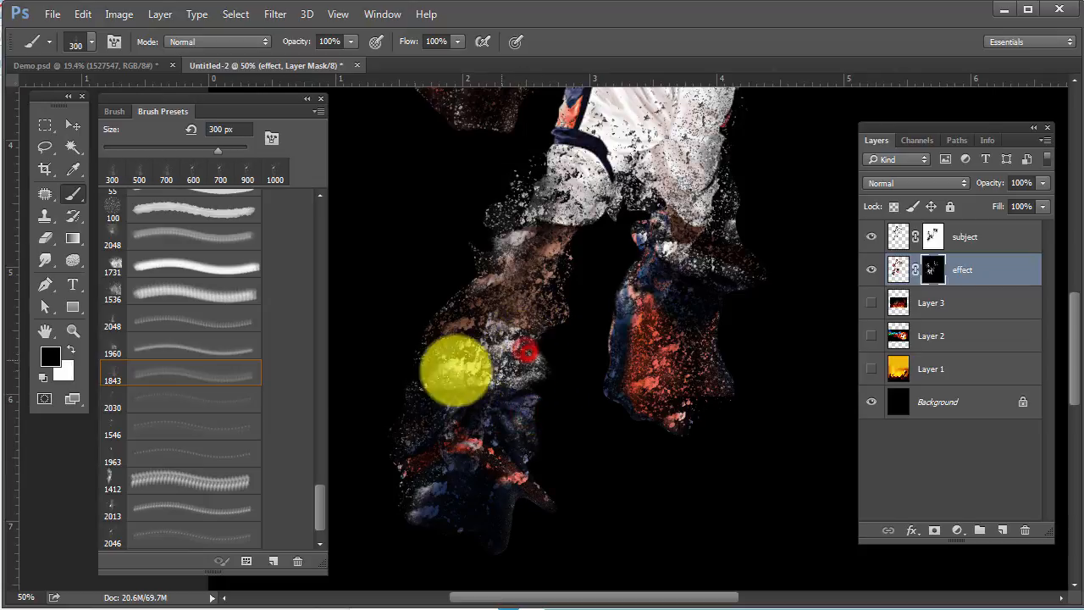
- Stamp black particles at 300 px on the effect mask to thin the fragments beside and below the basketball
drag(604, 322, 599, 514)
drag(476, 356, 451, 337)
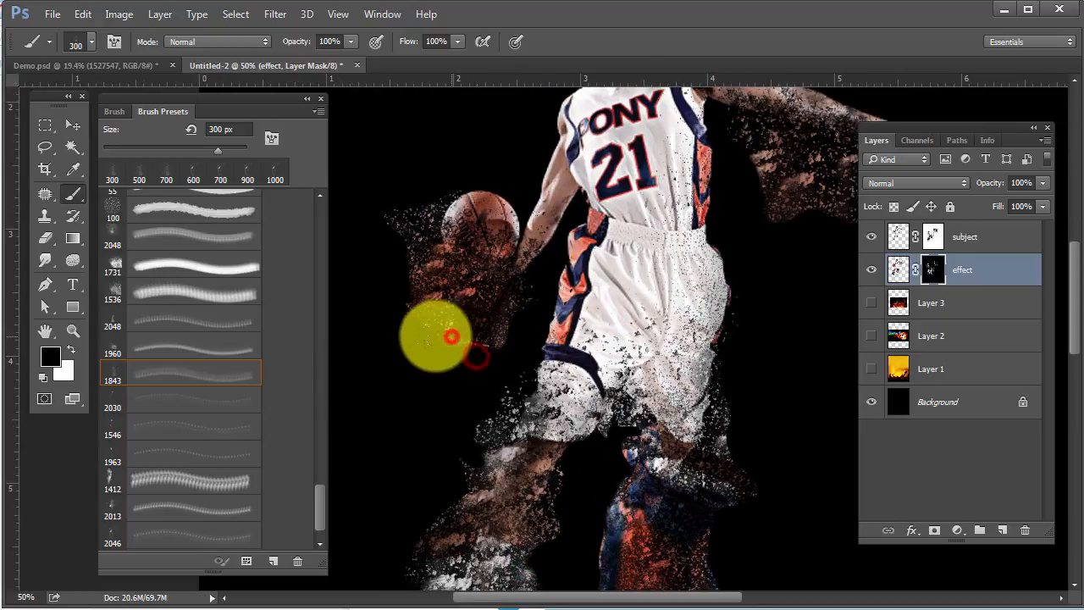
click(385, 205)
click(392, 211)
click(410, 275)
click(443, 271)
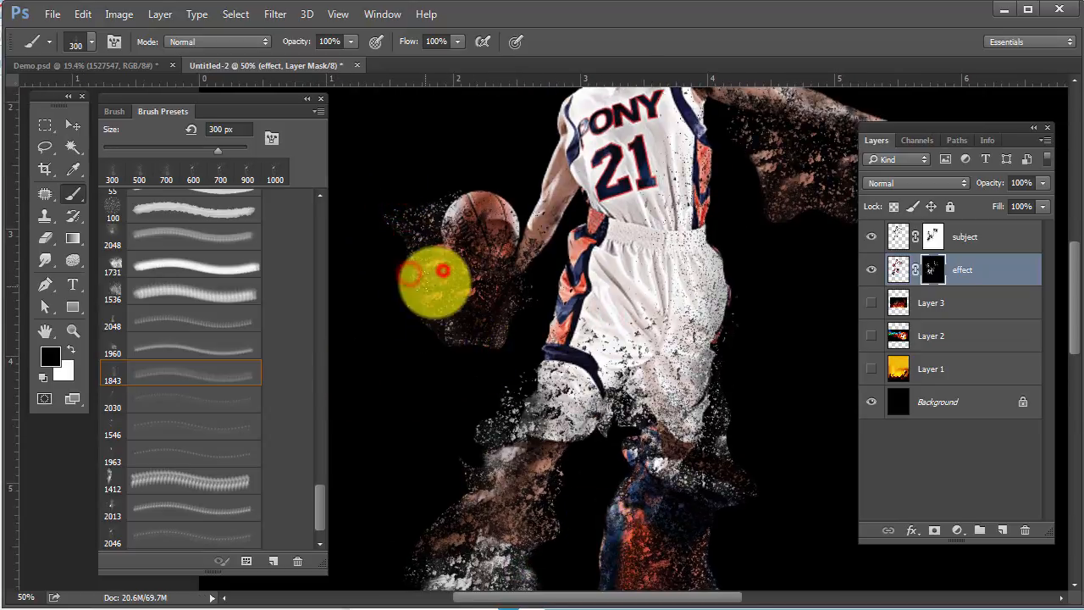
click(434, 282)
click(467, 294)
- Stamp black particles at 300 px on the effect mask to thin the fragments beneath the outstretched arm
drag(734, 232, 474, 310)
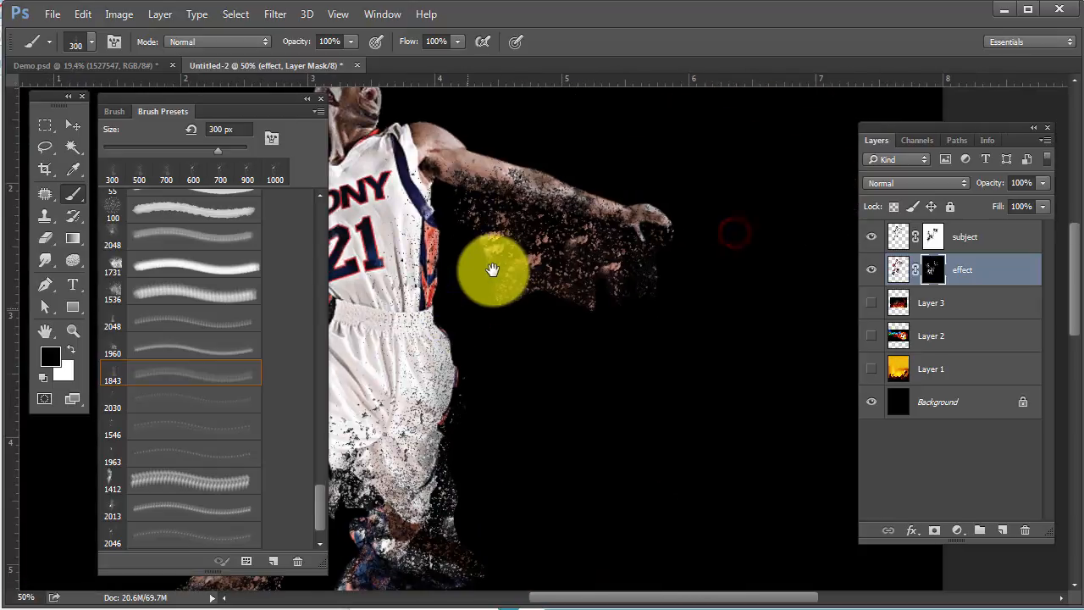
click(482, 230)
click(472, 212)
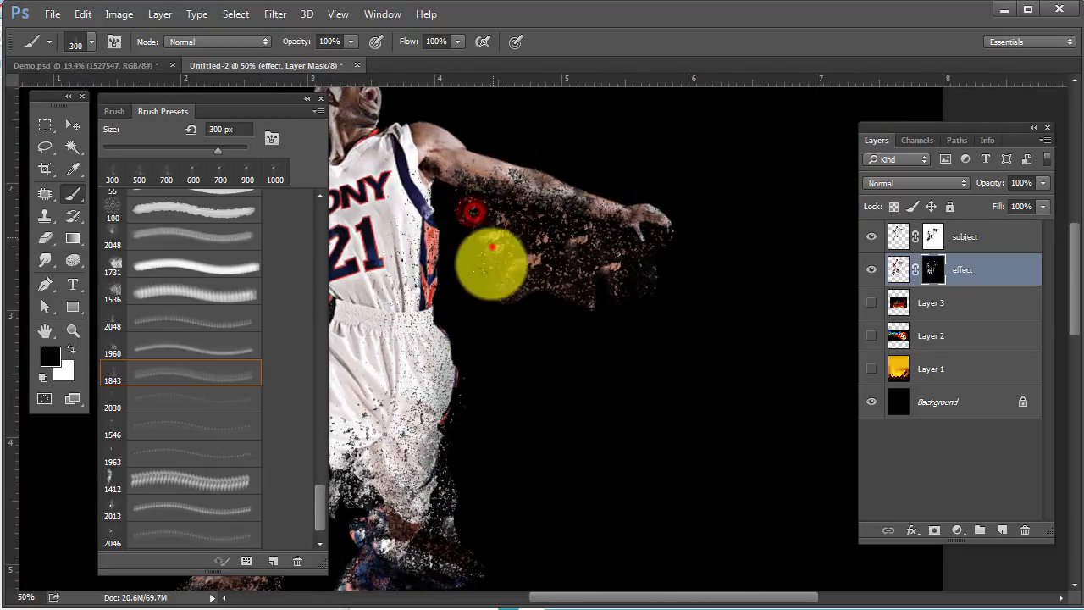
click(491, 246)
click(507, 258)
click(551, 247)
click(593, 249)
click(612, 242)
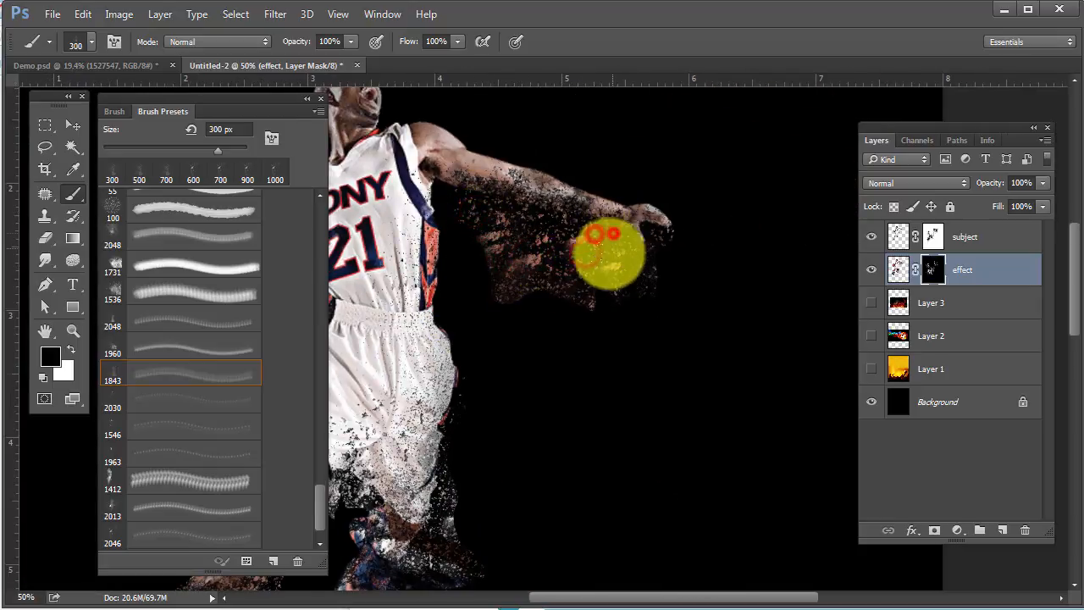
click(577, 270)
click(557, 283)
click(467, 221)
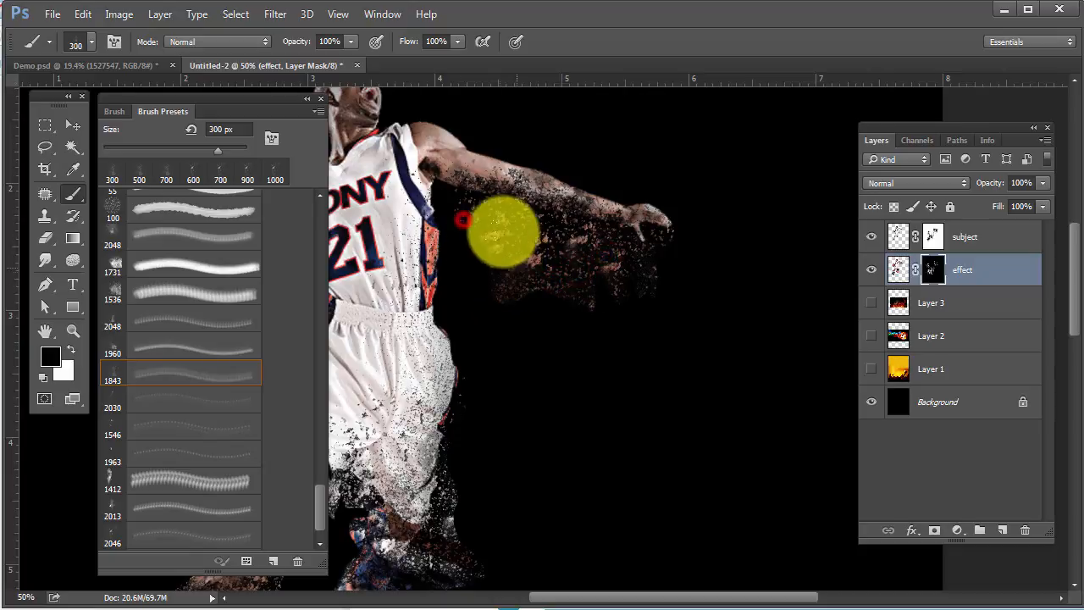
click(501, 231)
click(555, 261)
click(572, 261)
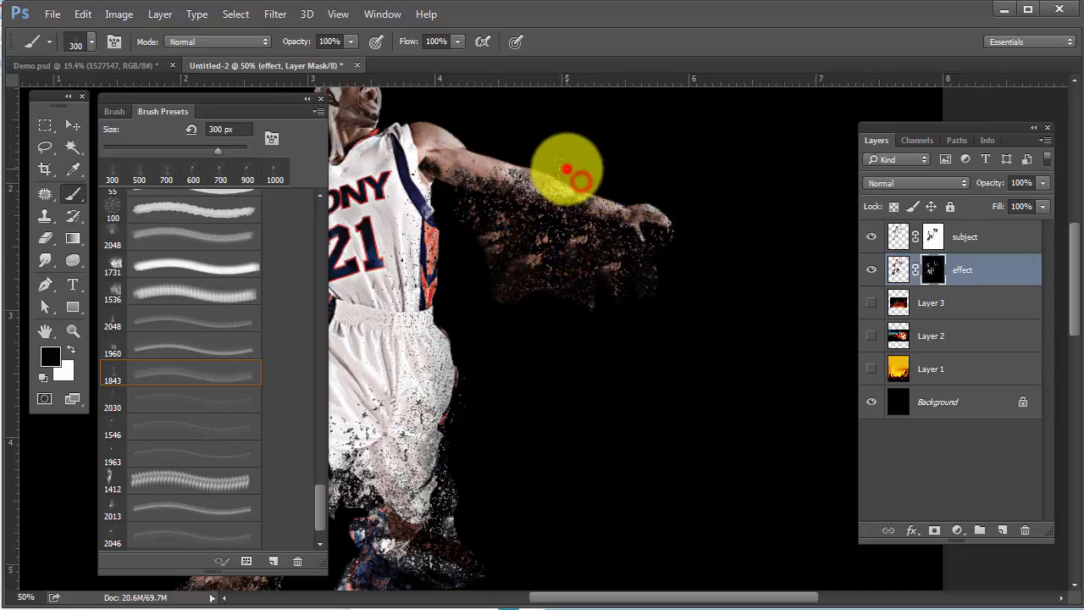
click(530, 174)
- Put away the brush presets and stamp black particles at 300 px on the effect mask around the rear leg
key(ctrl+minus)
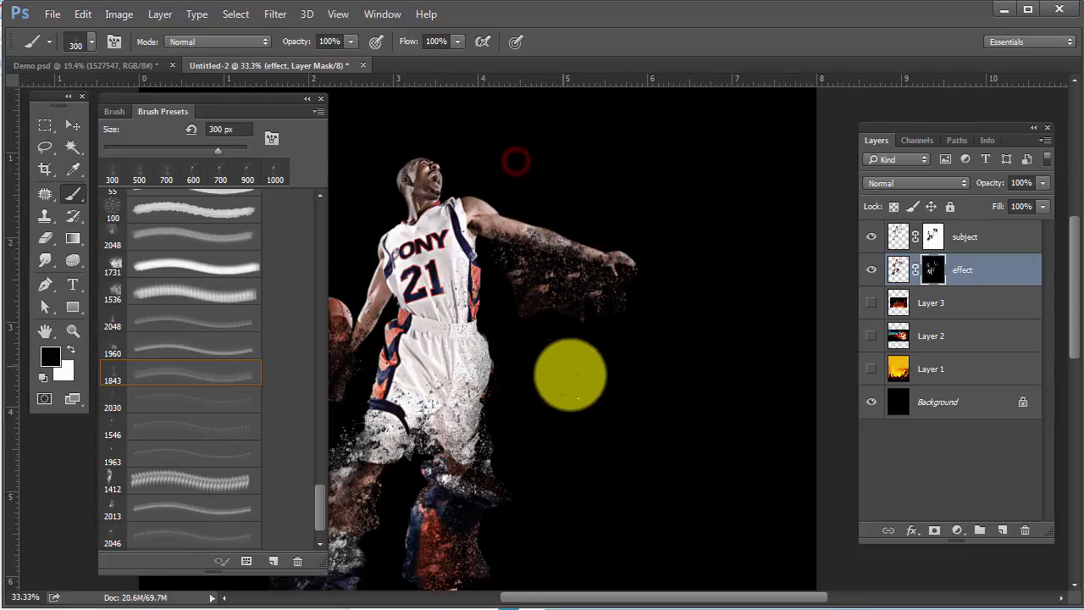
click(320, 99)
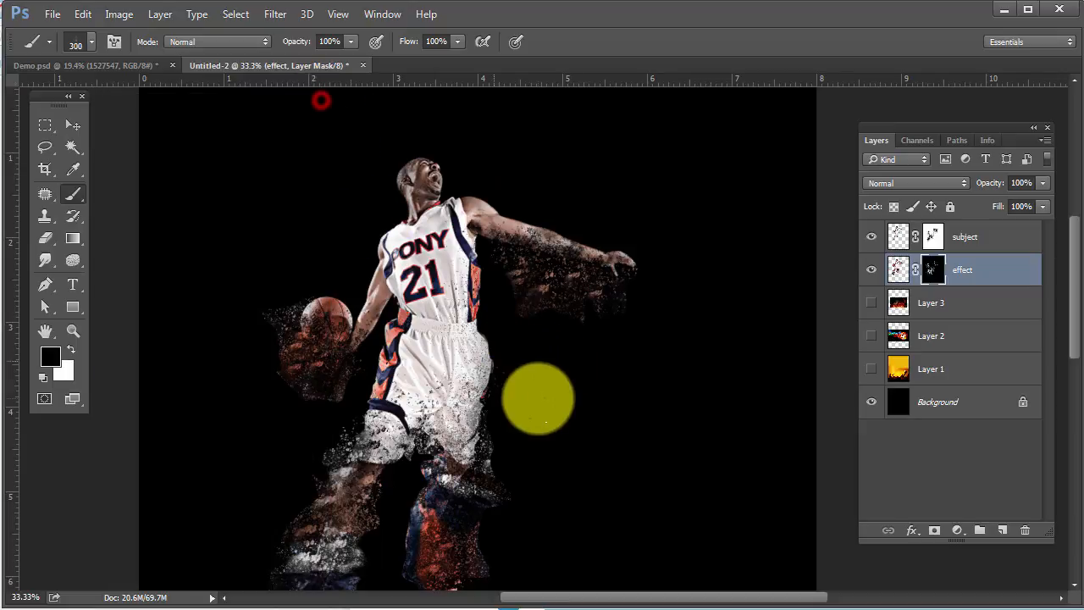
mouse_move(581, 428)
mouse_down()
mouse_move(627, 298)
mouse_move(542, 388)
mouse_up()
click(468, 370)
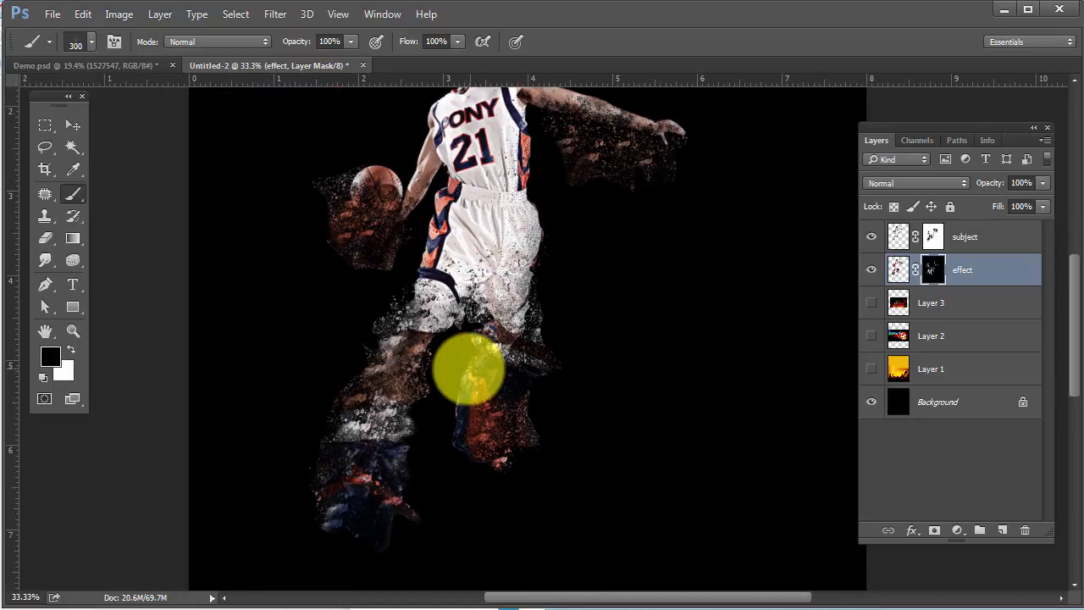
click(457, 356)
click(459, 363)
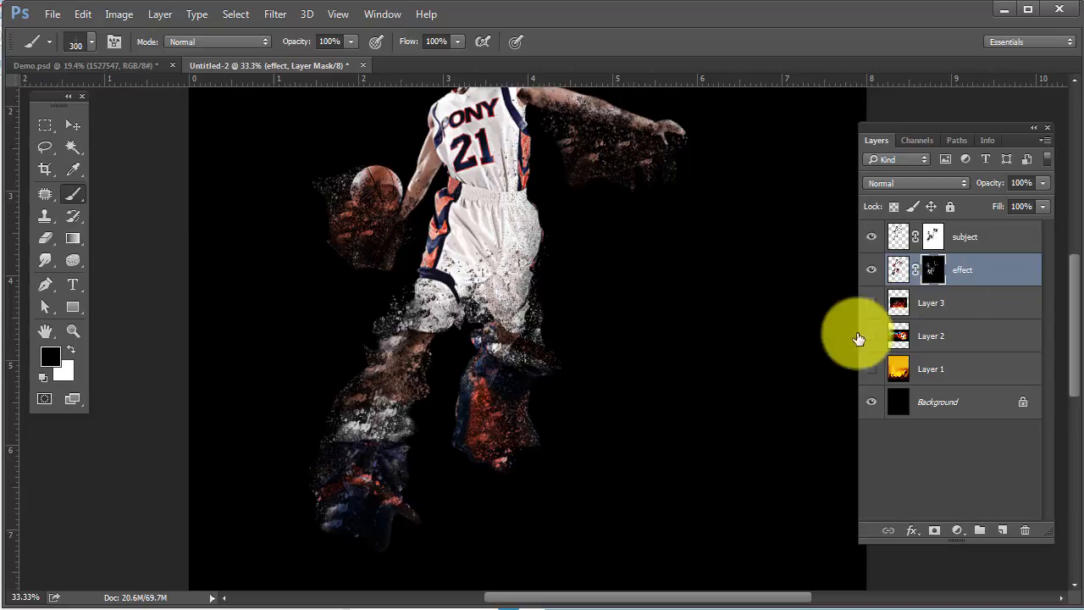
- Show the crowd background on Layer 1 and the fire image on Layer 3, and make Layer 3 active
click(872, 370)
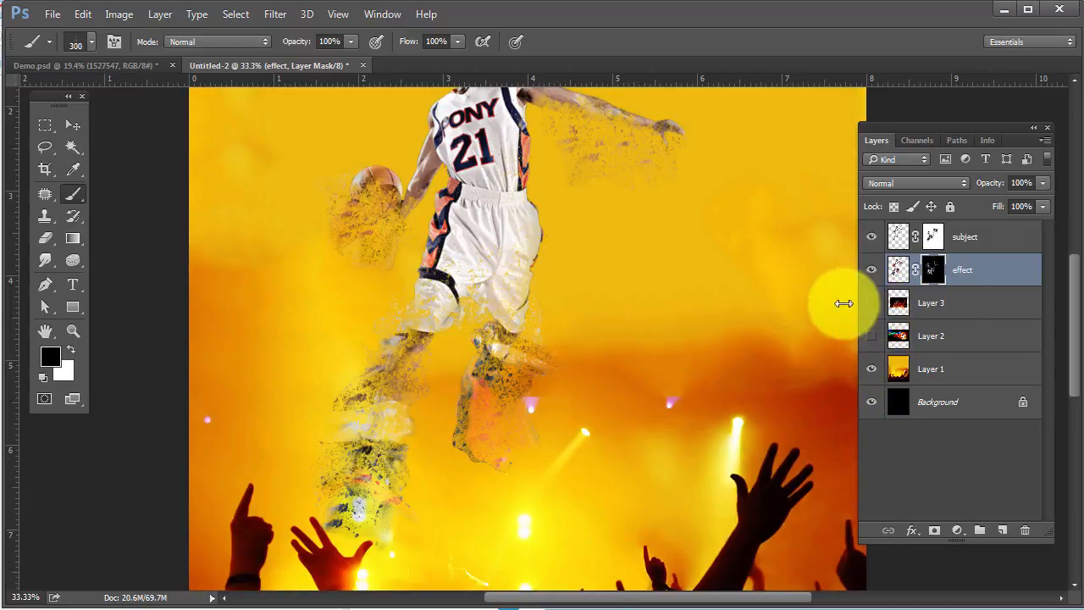
alt+click(719, 305)
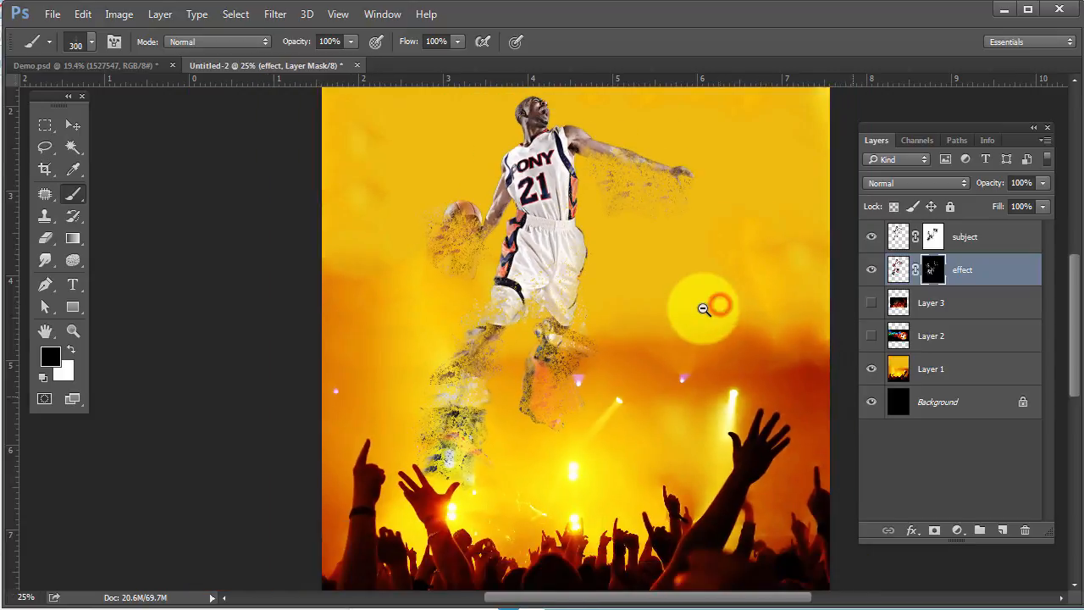
click(872, 304)
click(923, 303)
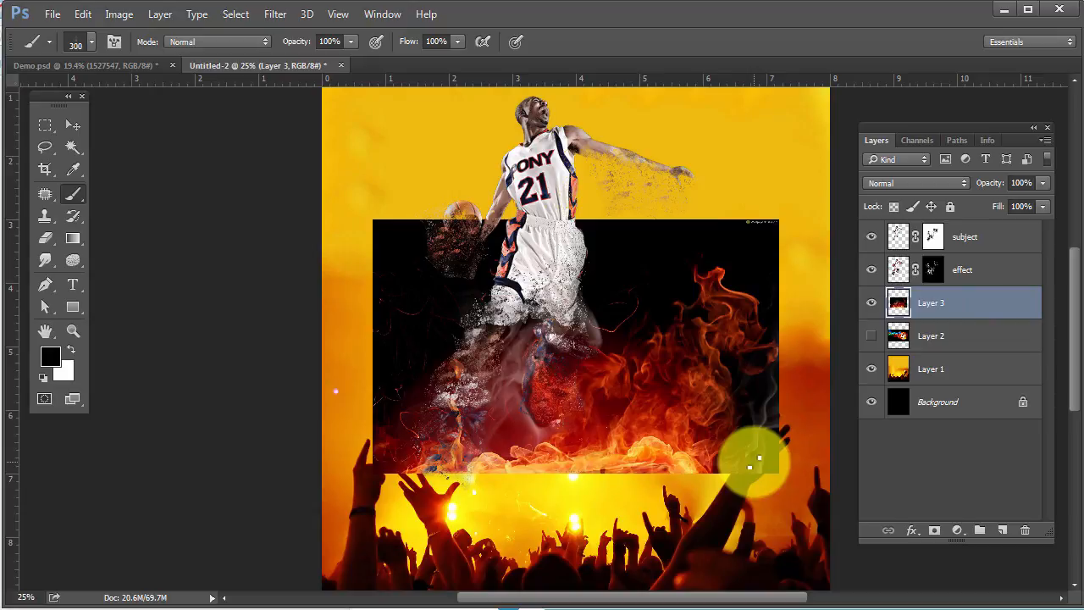
- Scale the fire image on Layer 3 to about 125% so that it spans the canvas width
key(ctrl+t)
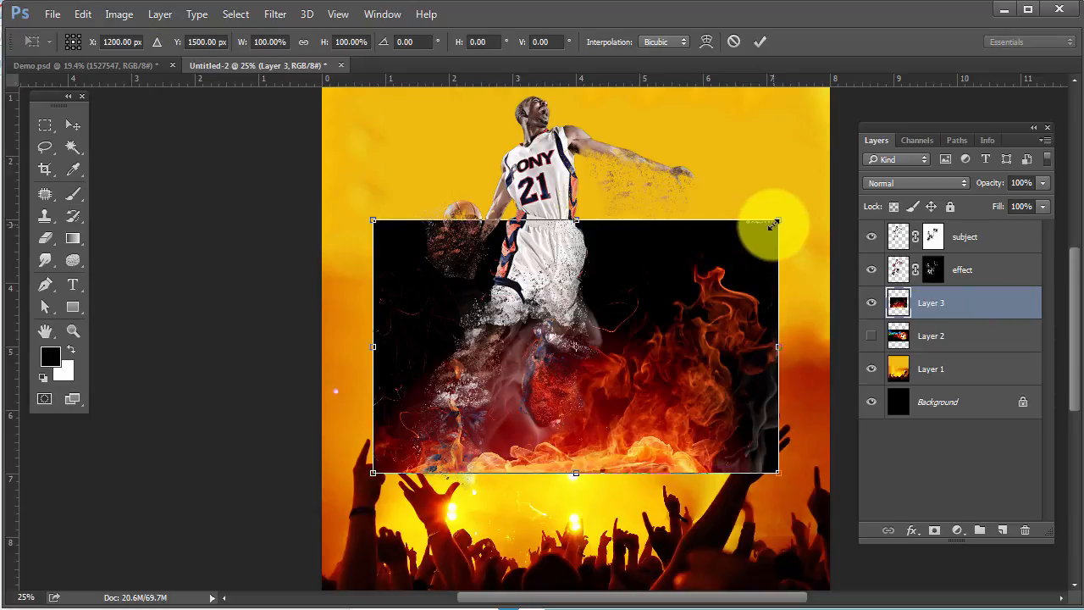
drag(774, 222, 824, 189)
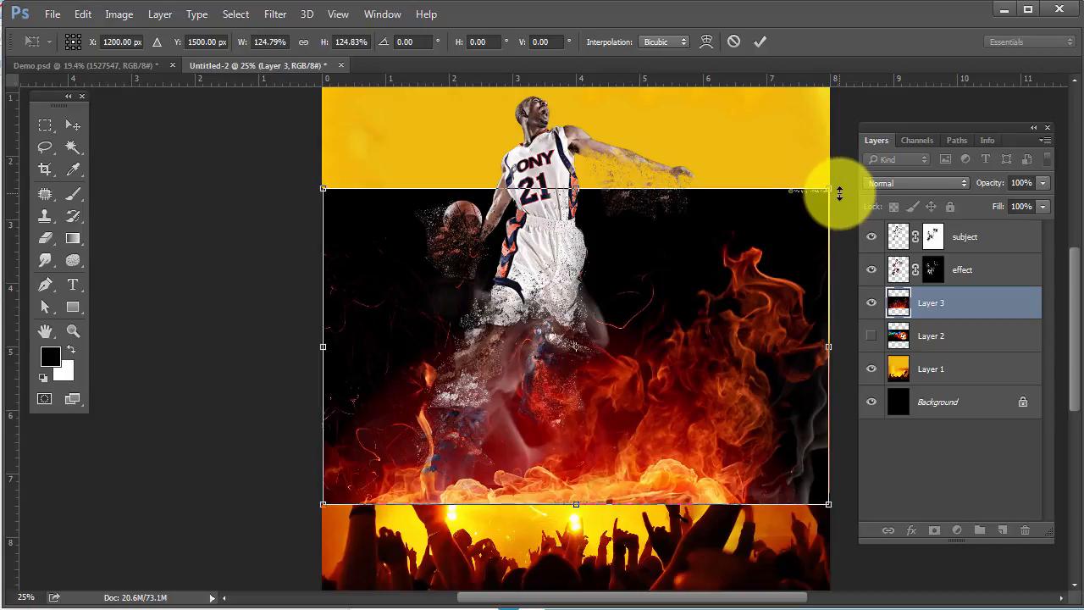
key(Return)
key(b)
- Remove the WallpaperDisk.Com watermark from the fire image with a Content-Aware fill of a rectangular selection at 100% opacity
ctrl+click(832, 194)
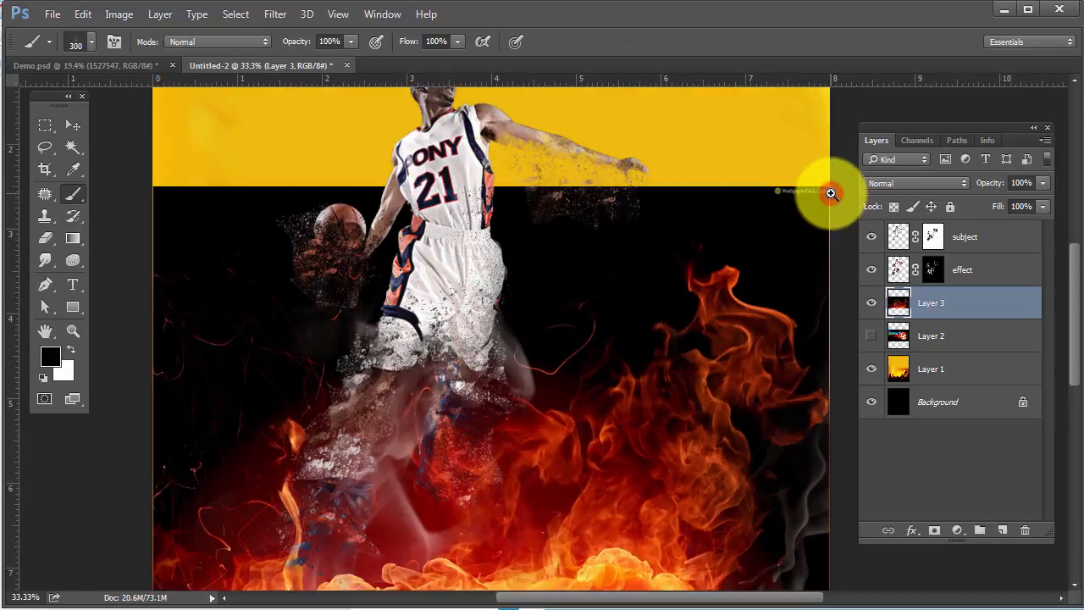
ctrl+click(832, 194)
ctrl+click(803, 208)
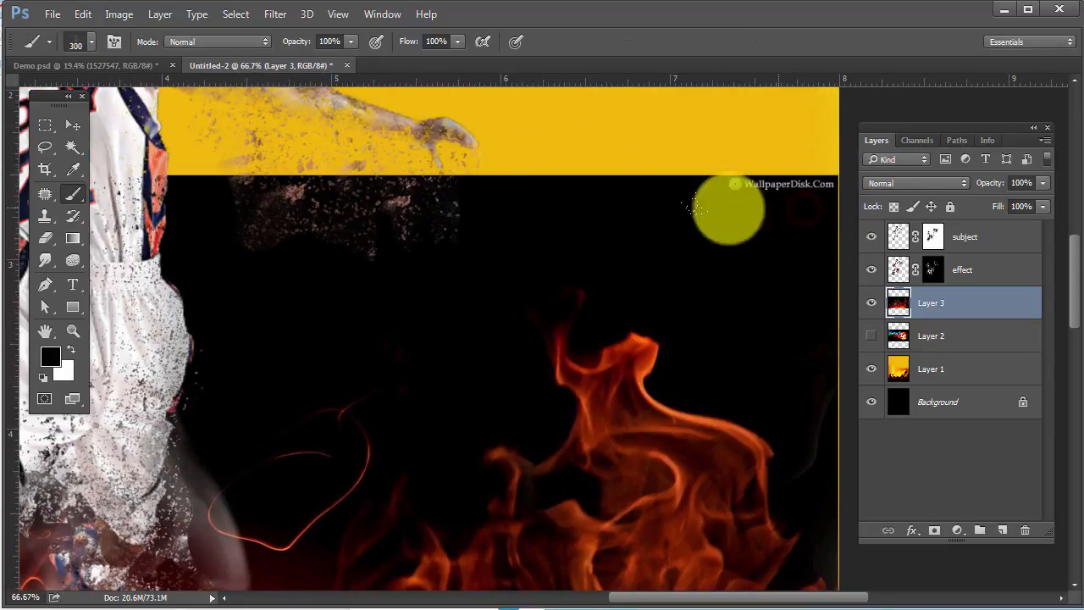
click(45, 127)
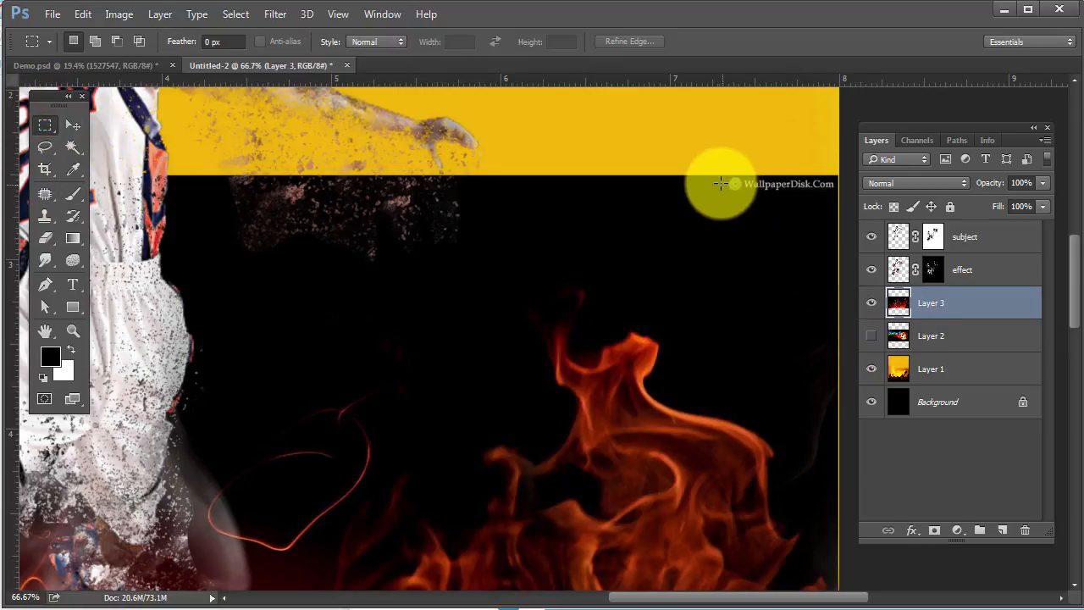
drag(719, 176, 841, 205)
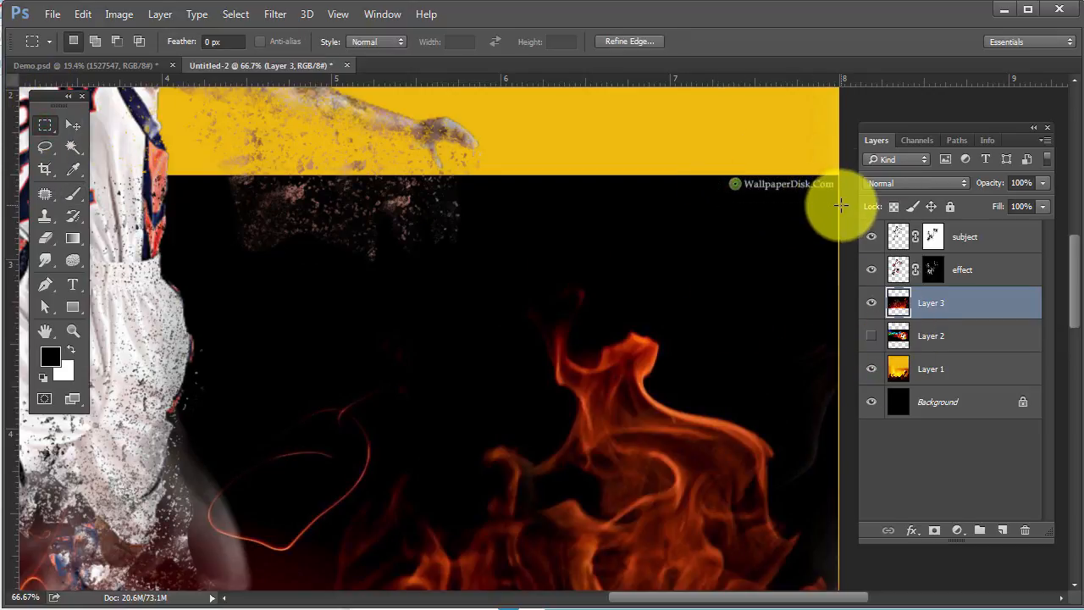
key(shift+F5)
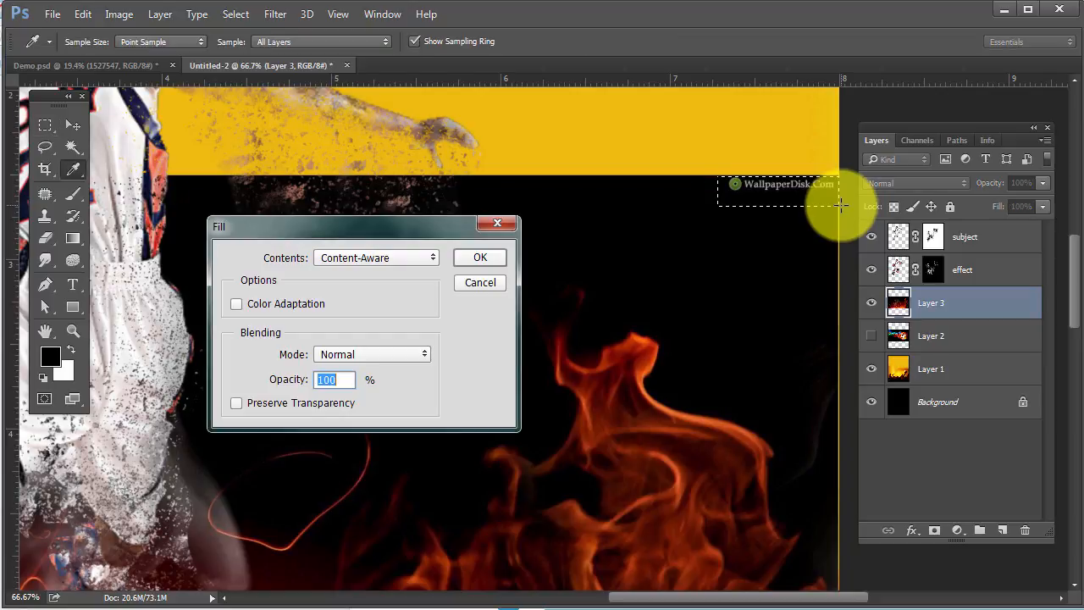
key(Return)
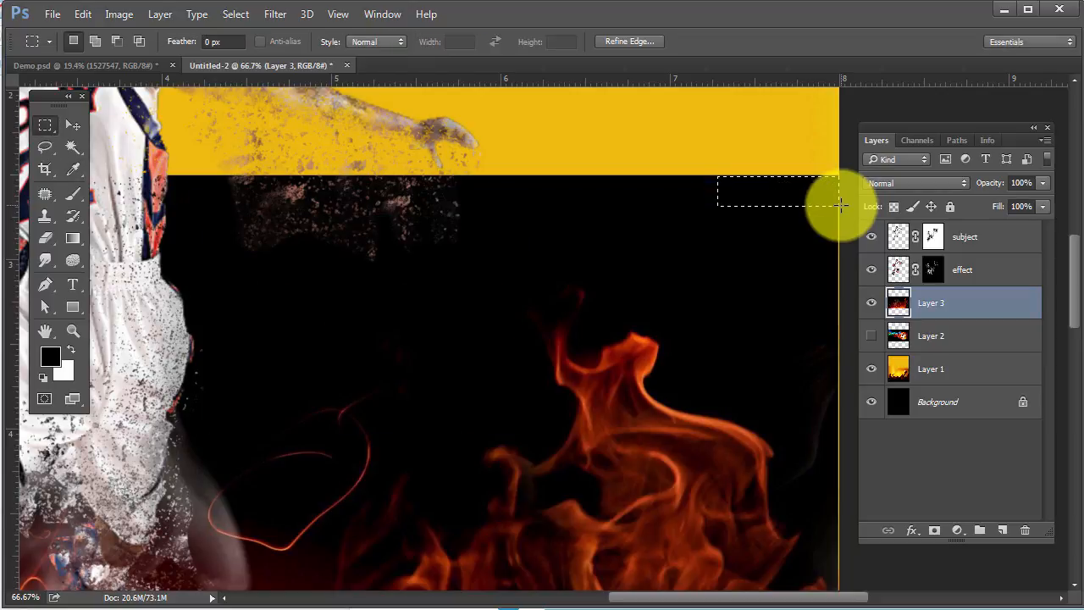
- Move the fire image up behind the player's upper body, leaving a strip of background above it
alt+click(663, 241)
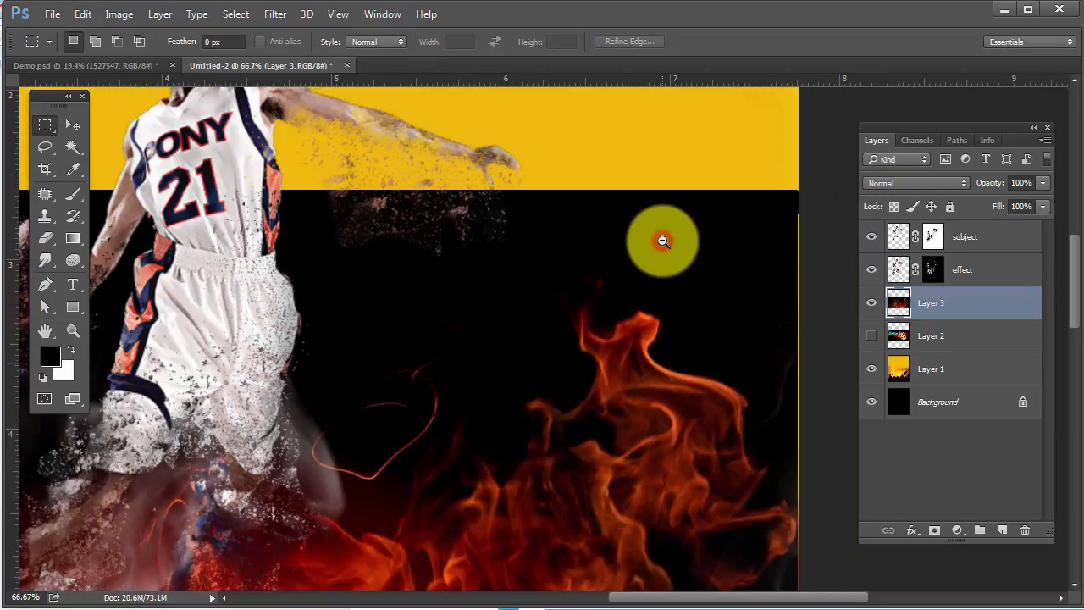
alt+click(663, 242)
alt+click(663, 241)
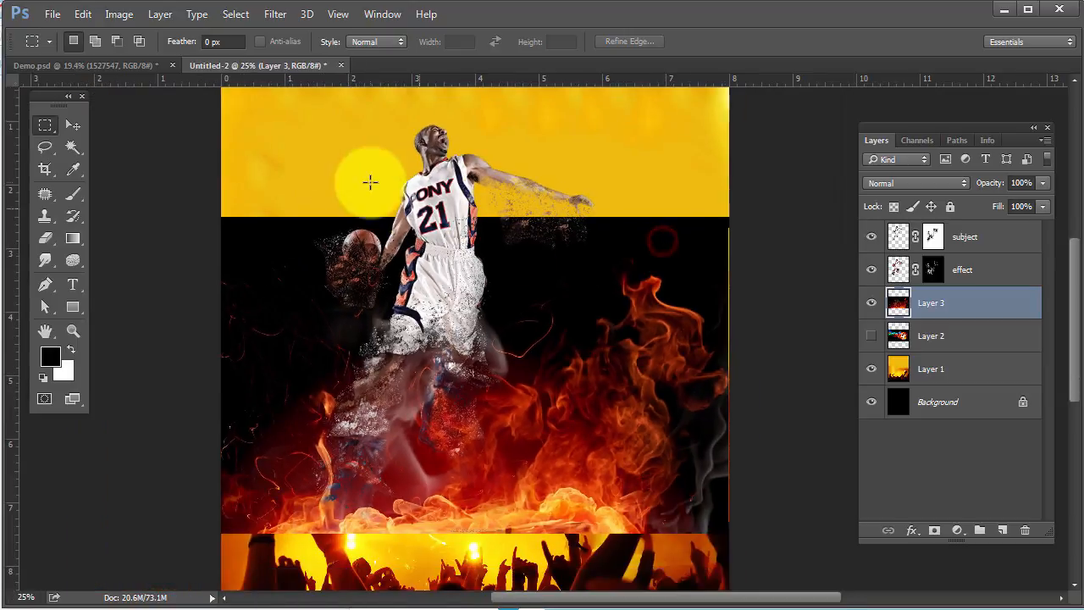
click(71, 124)
drag(647, 297, 652, 199)
scroll(652, 280, up, 1)
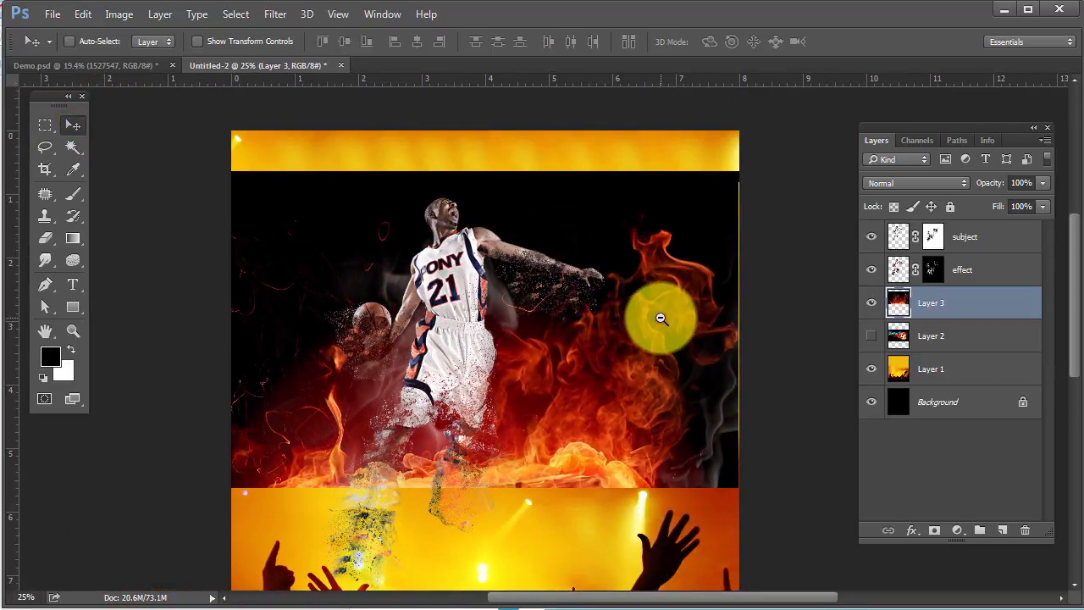
- Scale the fire image to 101.13% from its upper-left corner to cover the gap along the canvas edge
alt+click(661, 317)
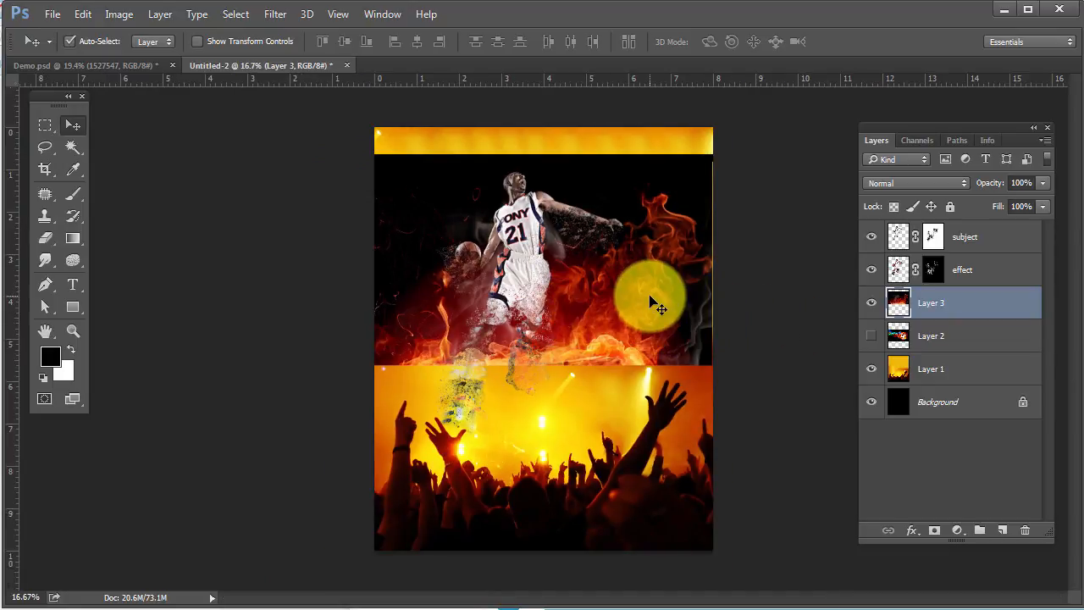
key(ctrl+t)
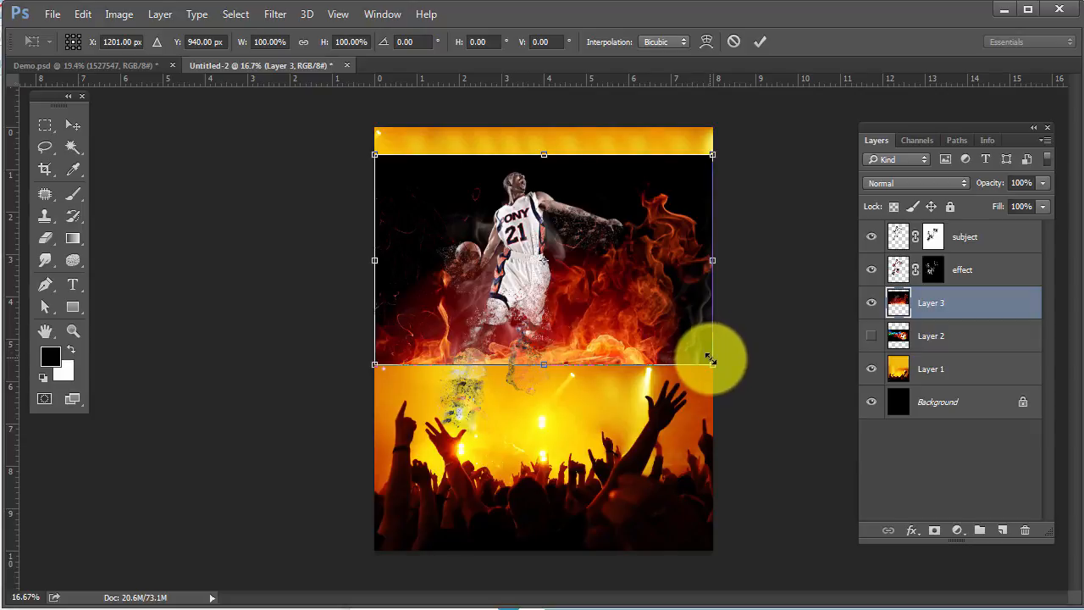
drag(711, 363, 715, 365)
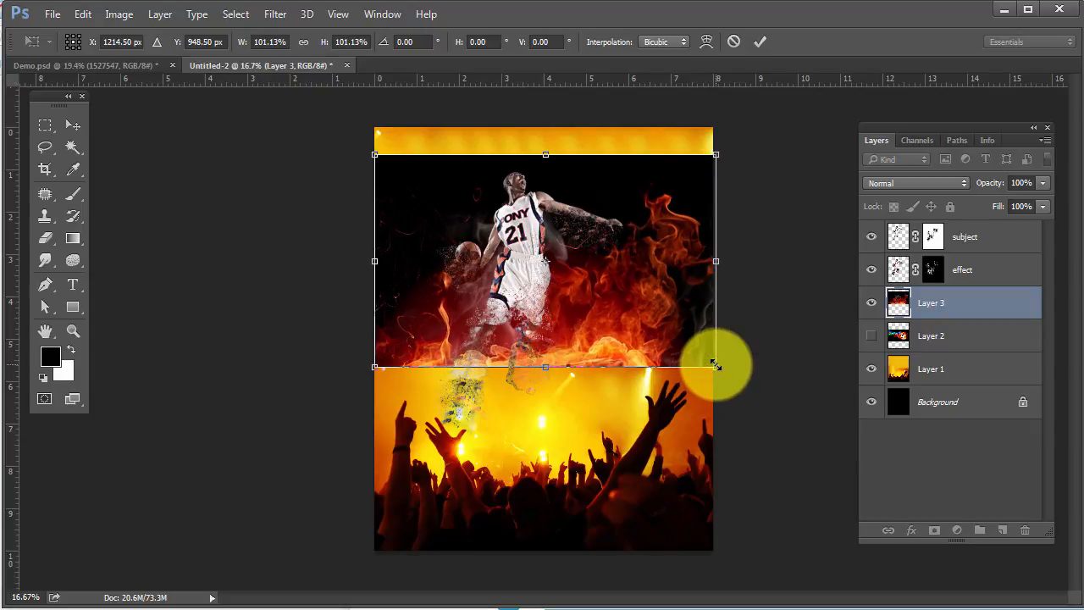
key(Return)
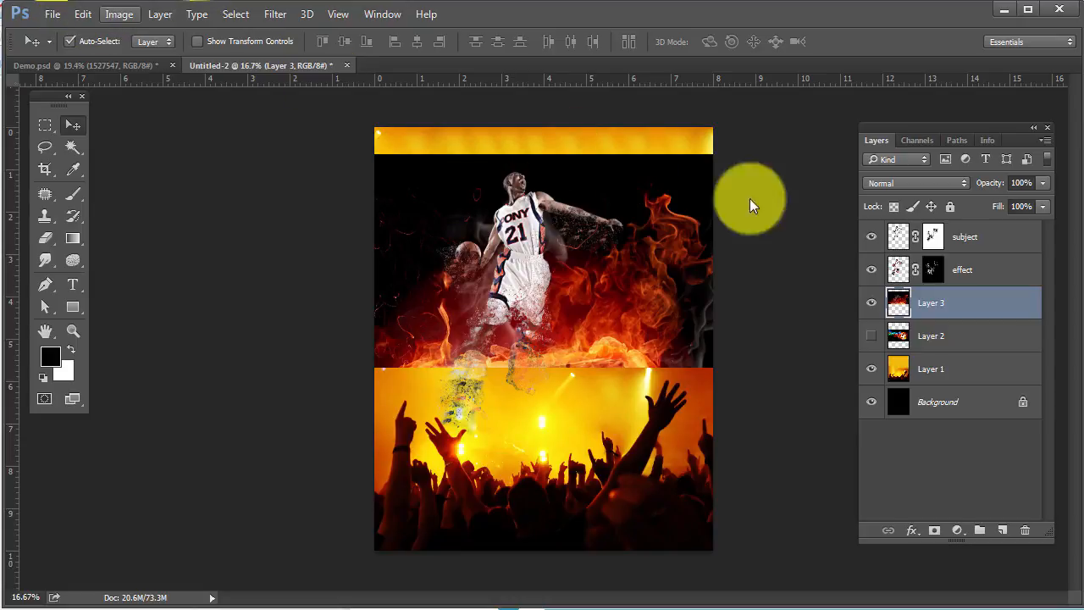
- Flip the fire image on Layer 3 horizontally
click(82, 15)
mouse_move(209, 360)
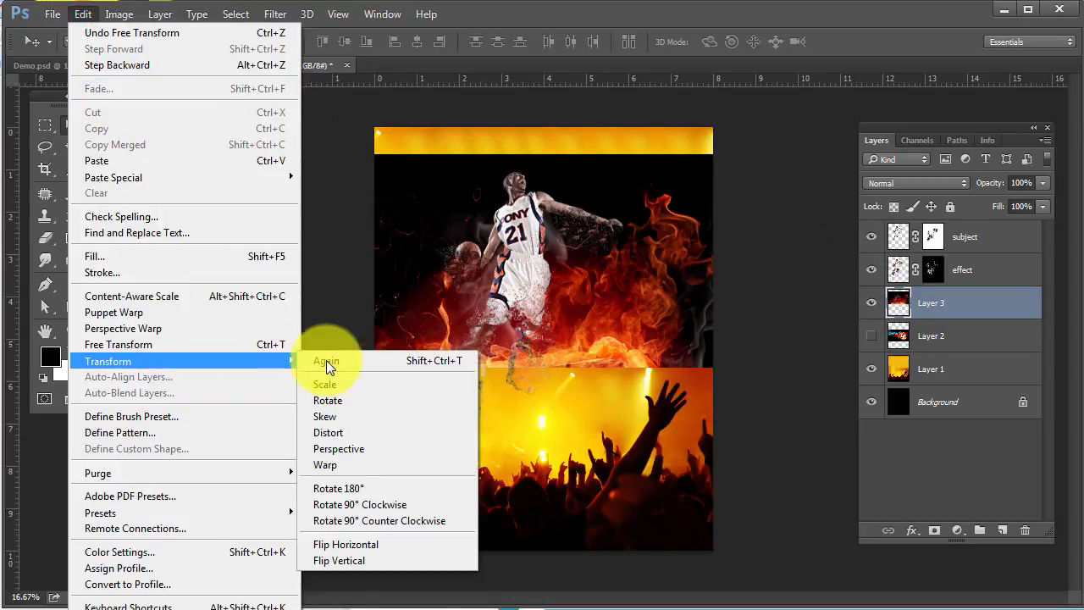
click(360, 545)
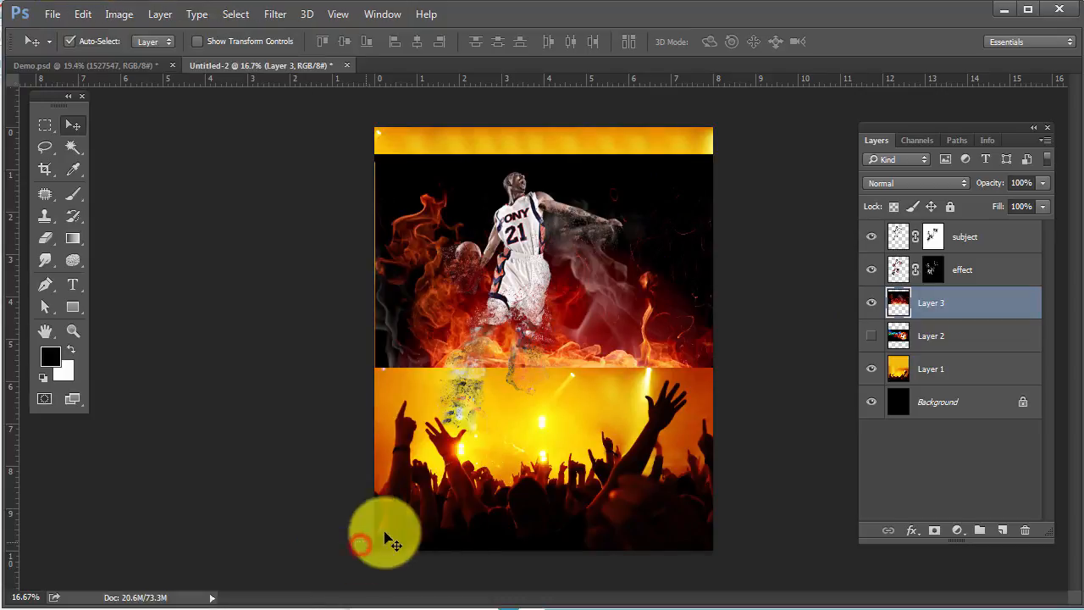
- Move the fire image slightly down and cover the yellow strip above it with a Content-Aware fill of a rectangular selection at 100% opacity
drag(432, 342, 674, 371)
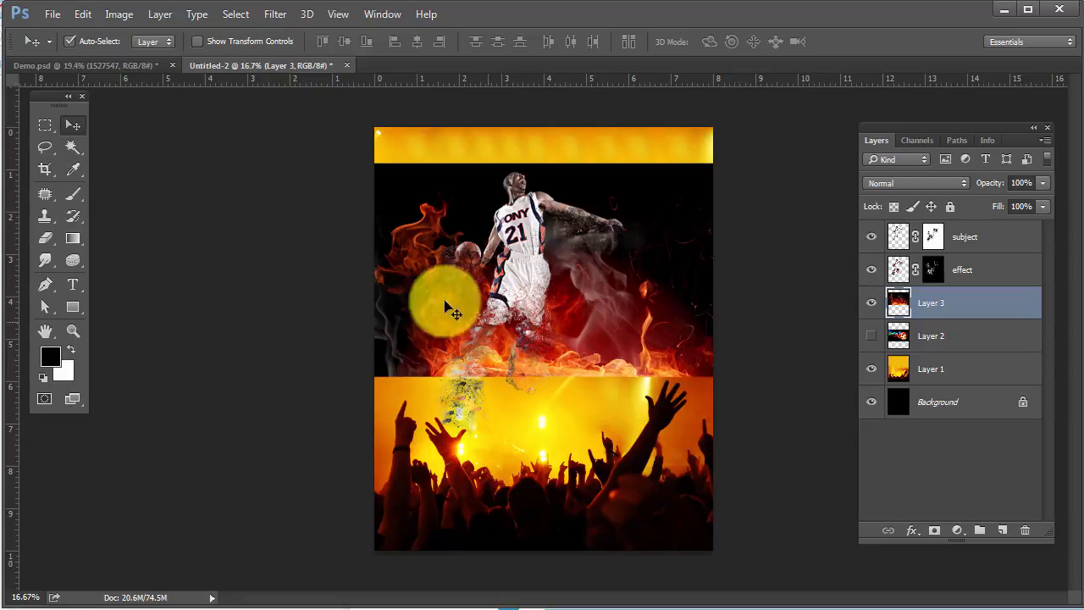
click(44, 125)
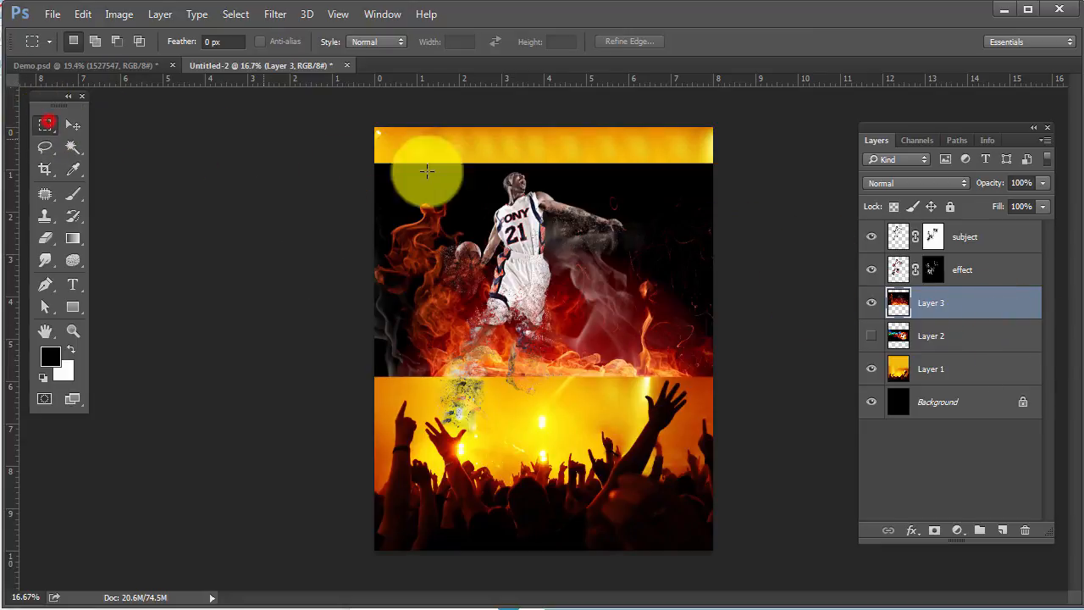
drag(347, 113, 741, 168)
key(shift+F5)
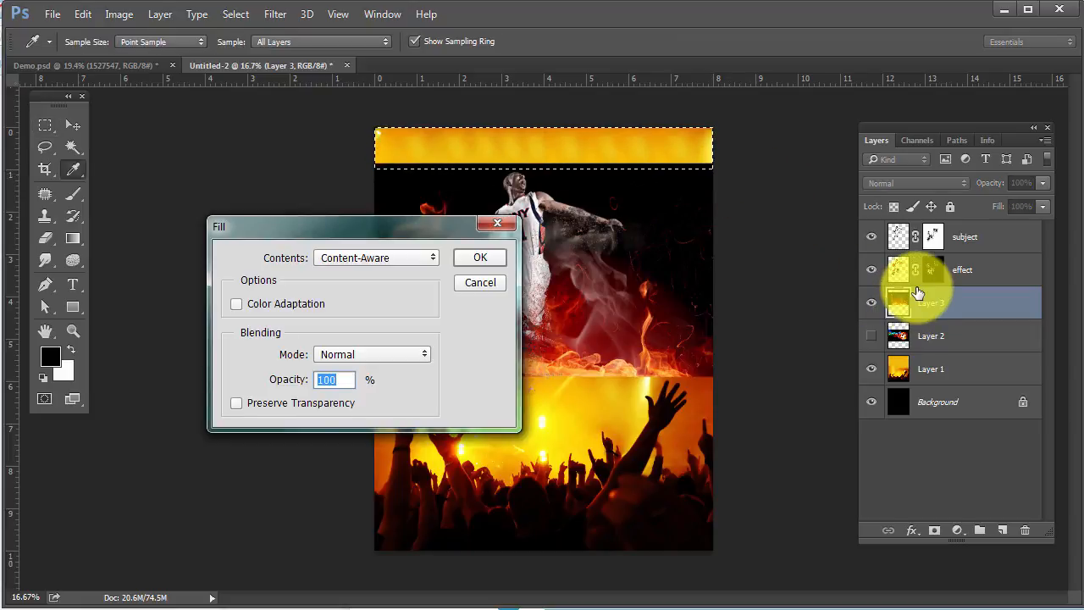
key(Return)
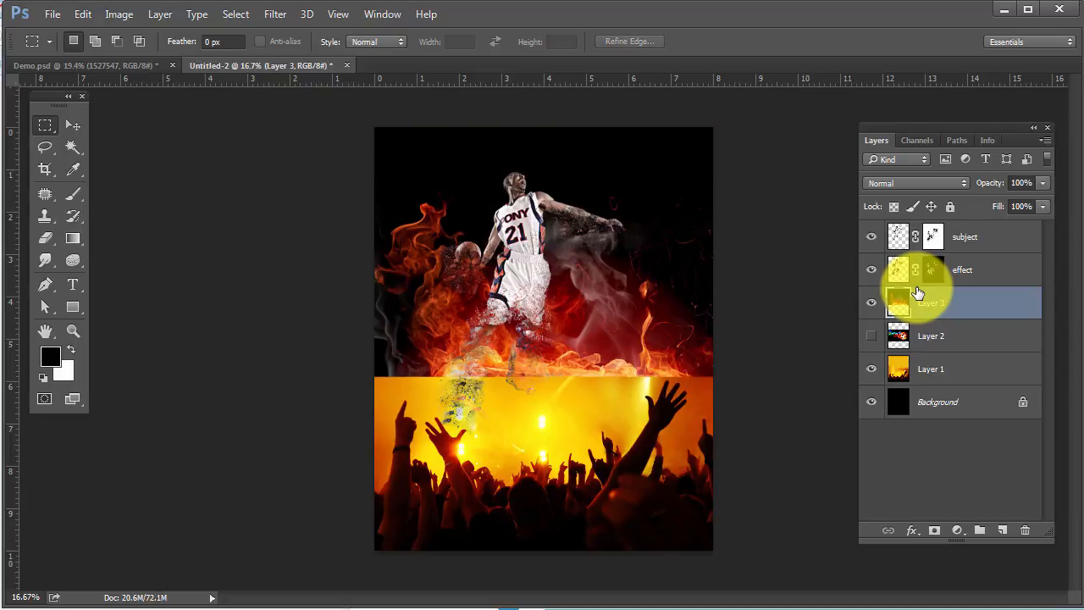
- Add a layer mask to Layer 3 and fade the fire image's lower edge into the crowd scene with a soft black 700 px brush
click(933, 530)
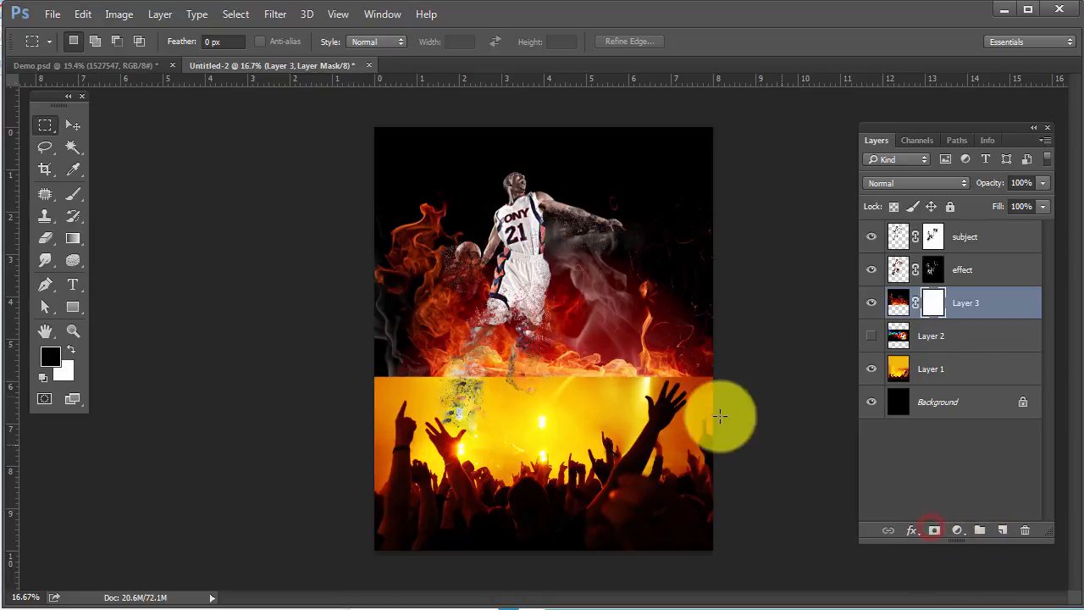
click(73, 196)
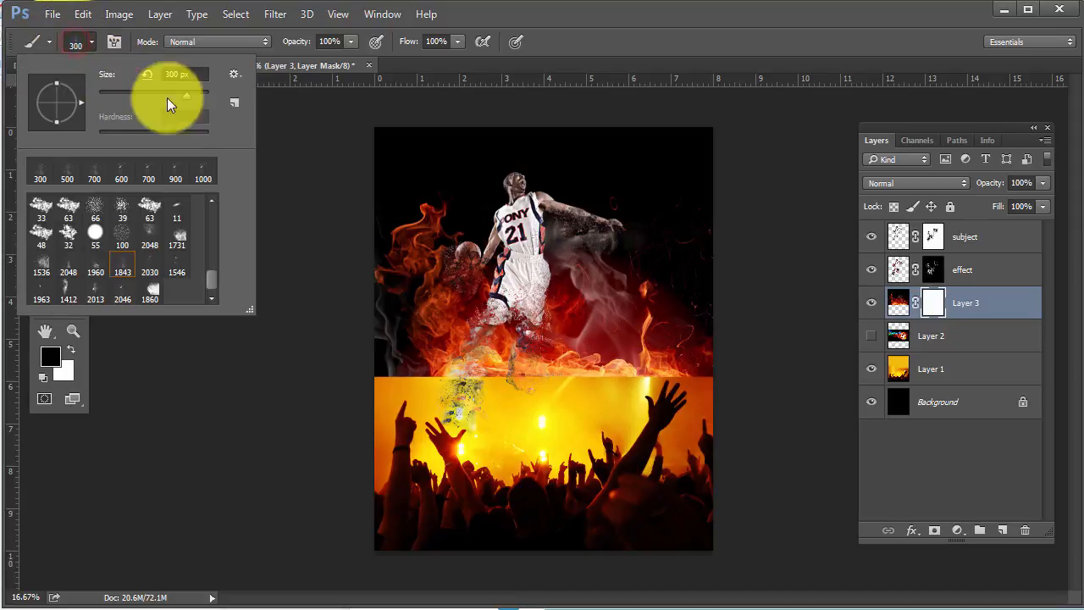
click(73, 46)
click(75, 47)
click(73, 44)
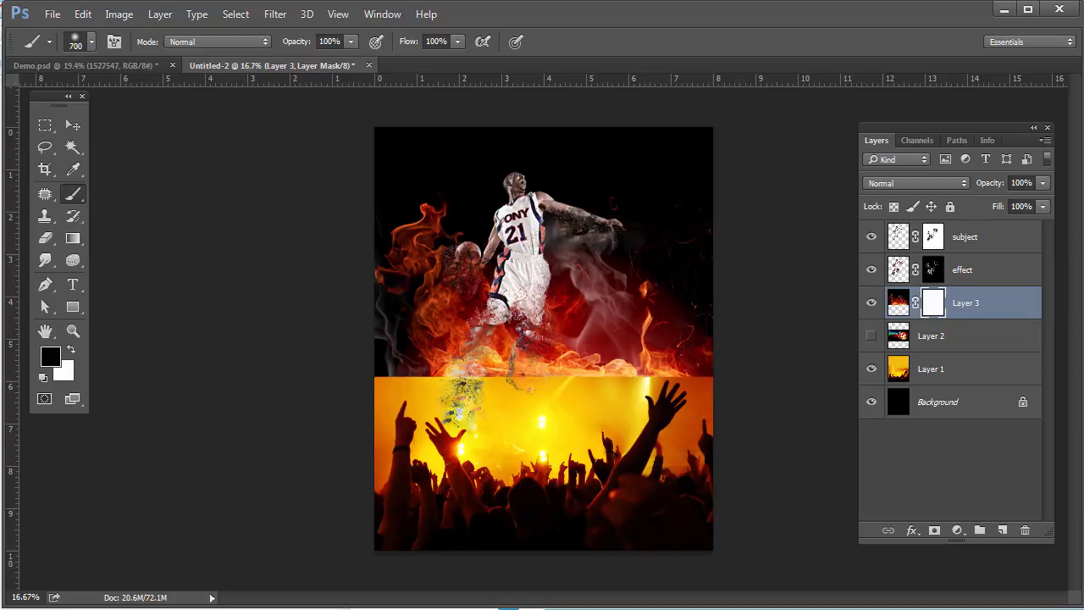
key(ctrl+Tab)
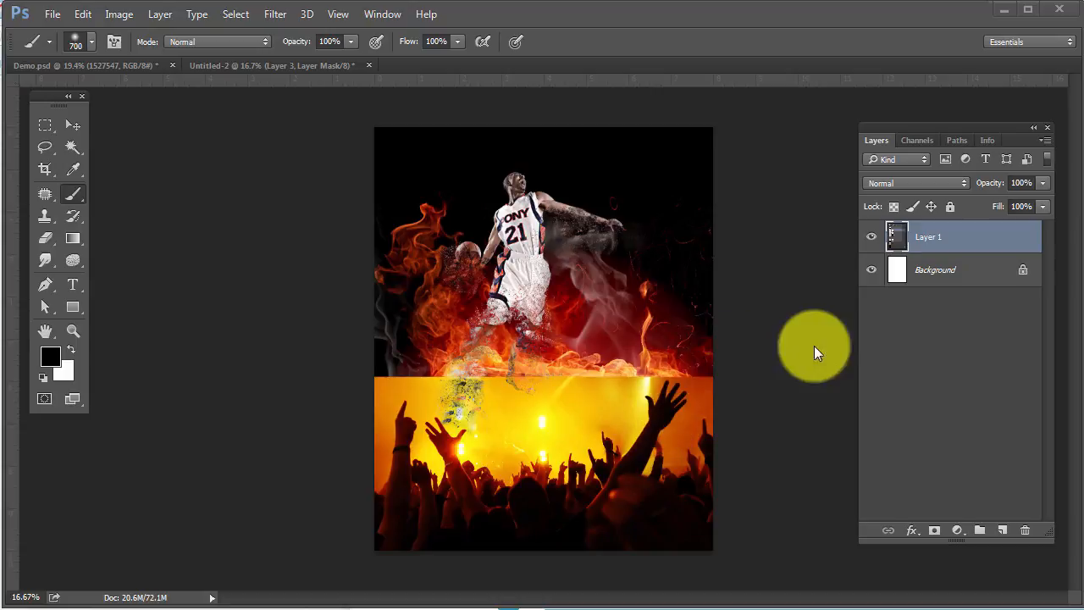
key(ctrl+Tab)
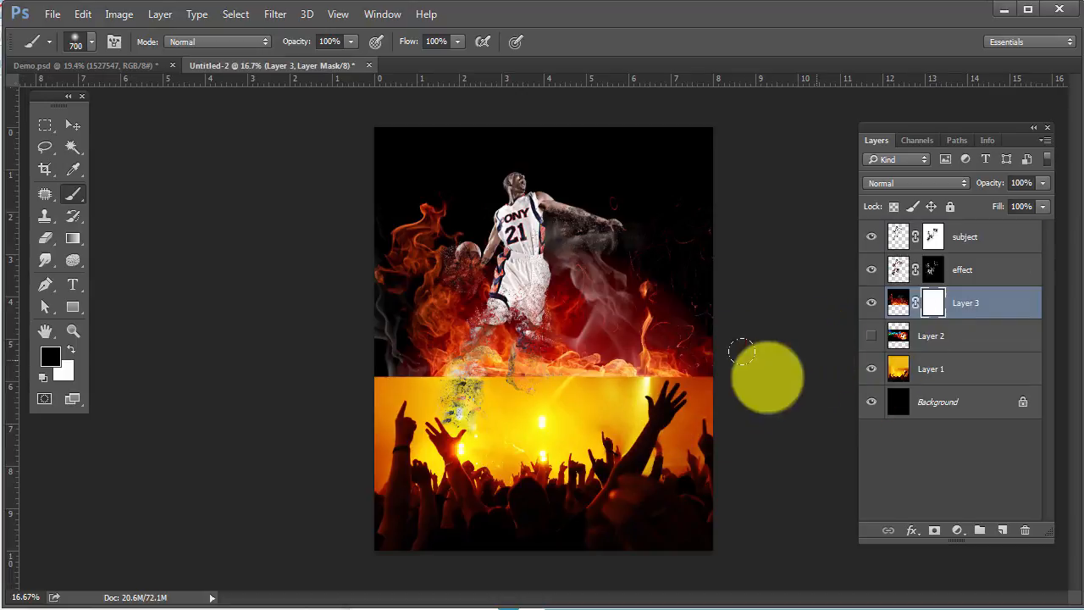
mouse_move(703, 392)
mouse_down()
mouse_move(644, 380)
mouse_move(676, 361)
mouse_move(583, 386)
mouse_move(588, 377)
mouse_move(481, 384)
mouse_move(388, 361)
mouse_move(321, 322)
mouse_move(330, 358)
mouse_move(420, 400)
mouse_move(416, 388)
mouse_move(544, 398)
mouse_up()
- Link the subject and effect layers so the player and the particles transform together
key(v)
click(978, 249)
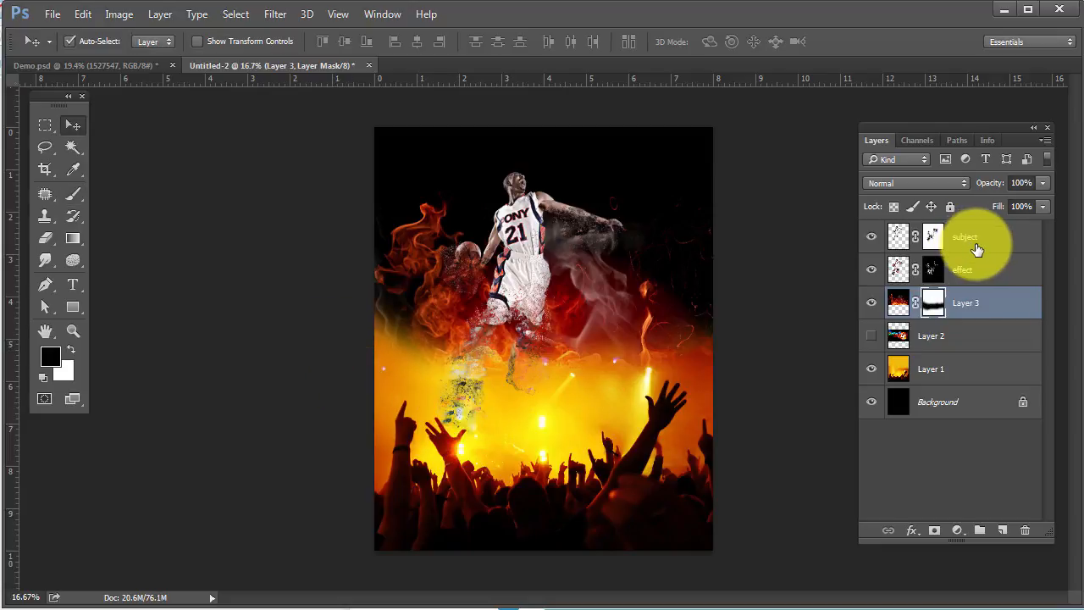
click(1002, 236)
shift+click(992, 265)
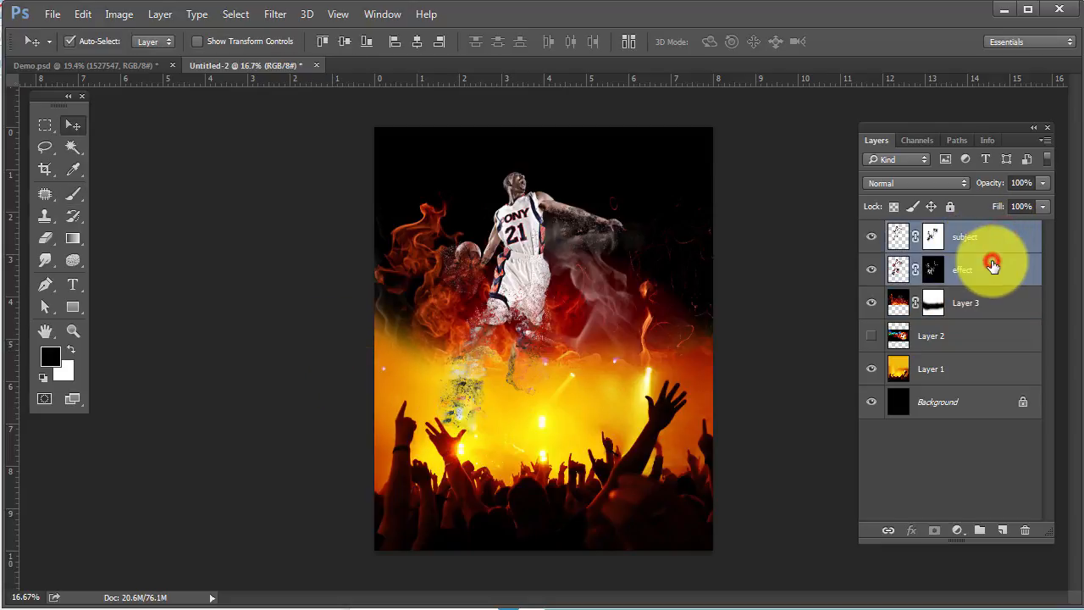
click(867, 238)
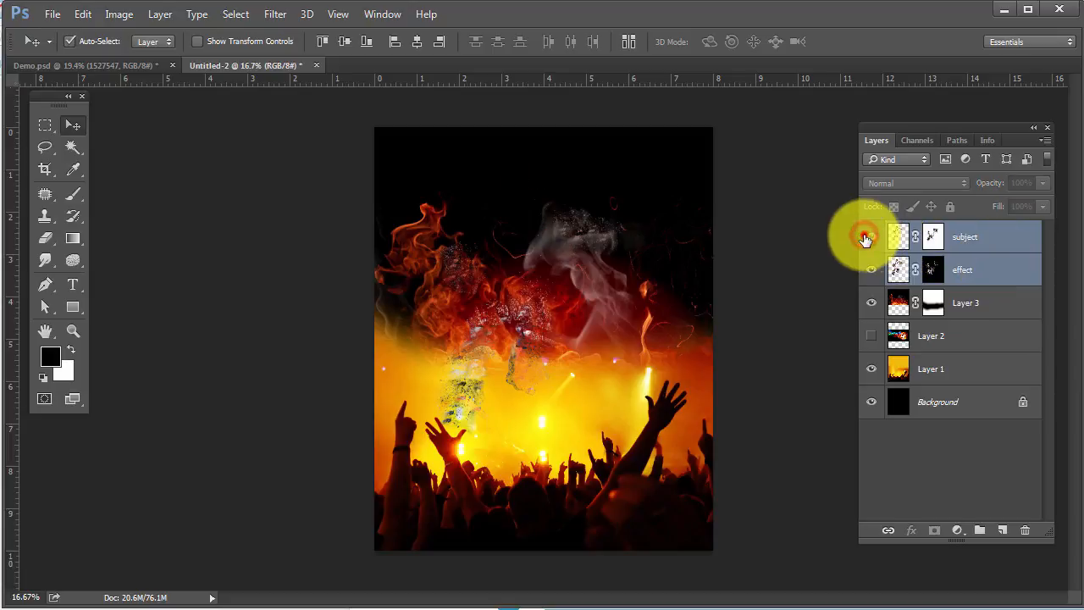
click(867, 236)
right_click(1000, 237)
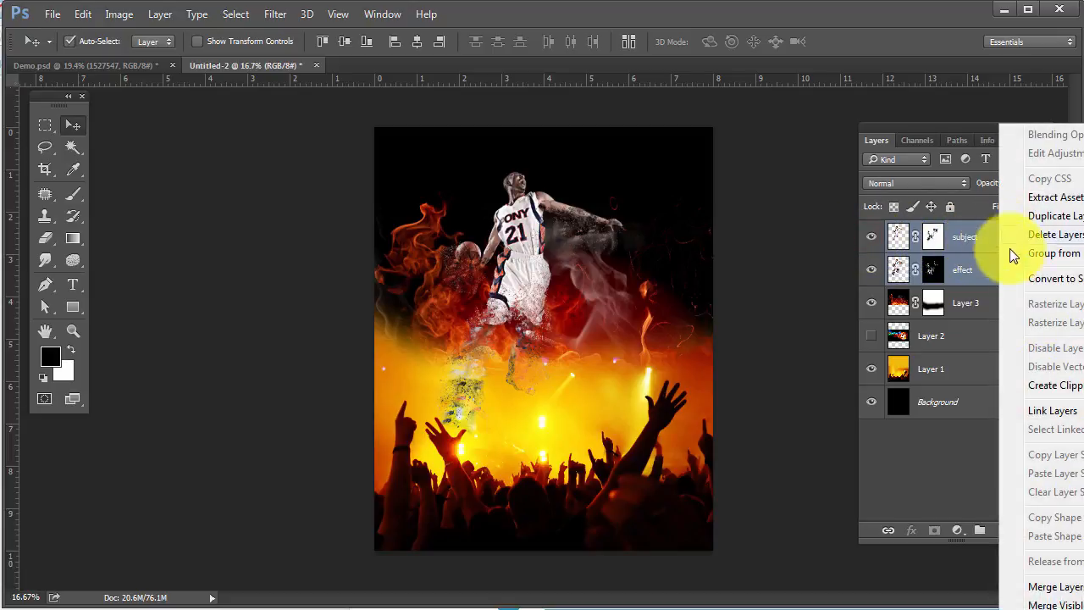
click(1047, 411)
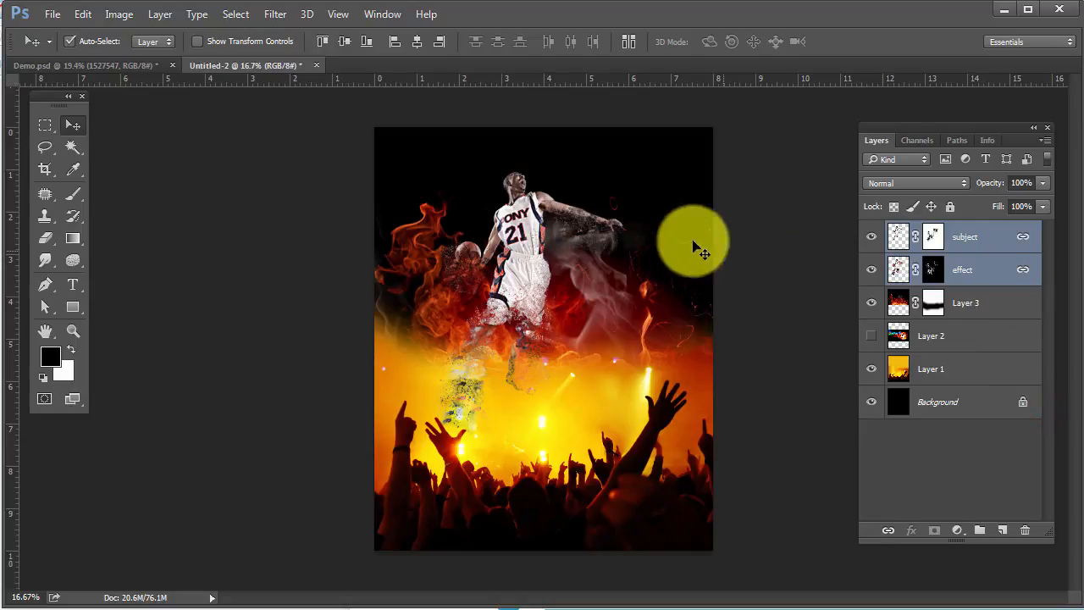
- Move the linked player layers slightly up and to the left over the fire background
drag(550, 228, 511, 214)
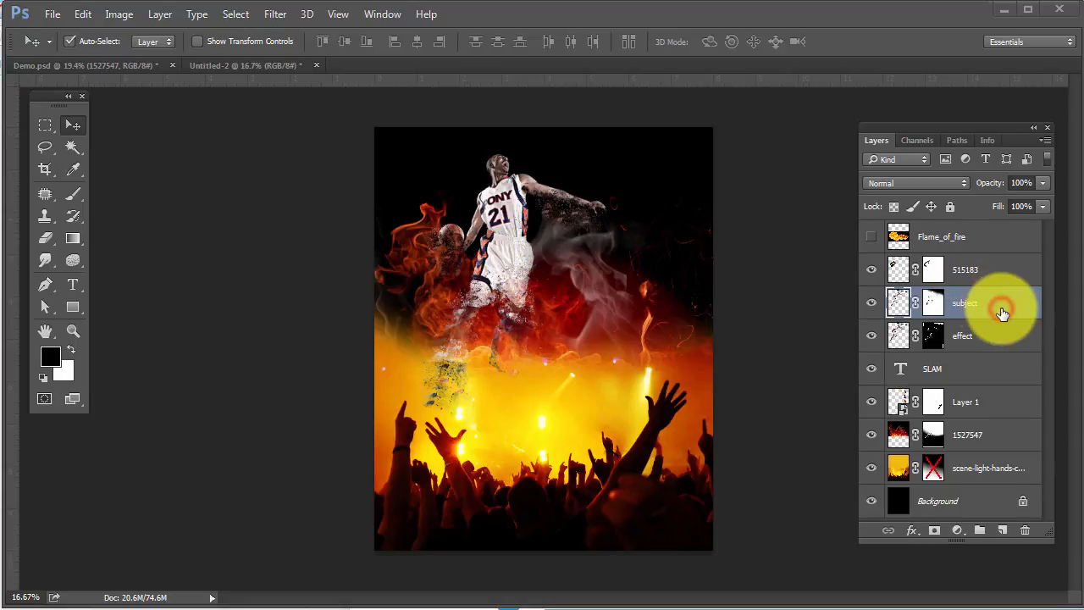
key(ctrl+t)
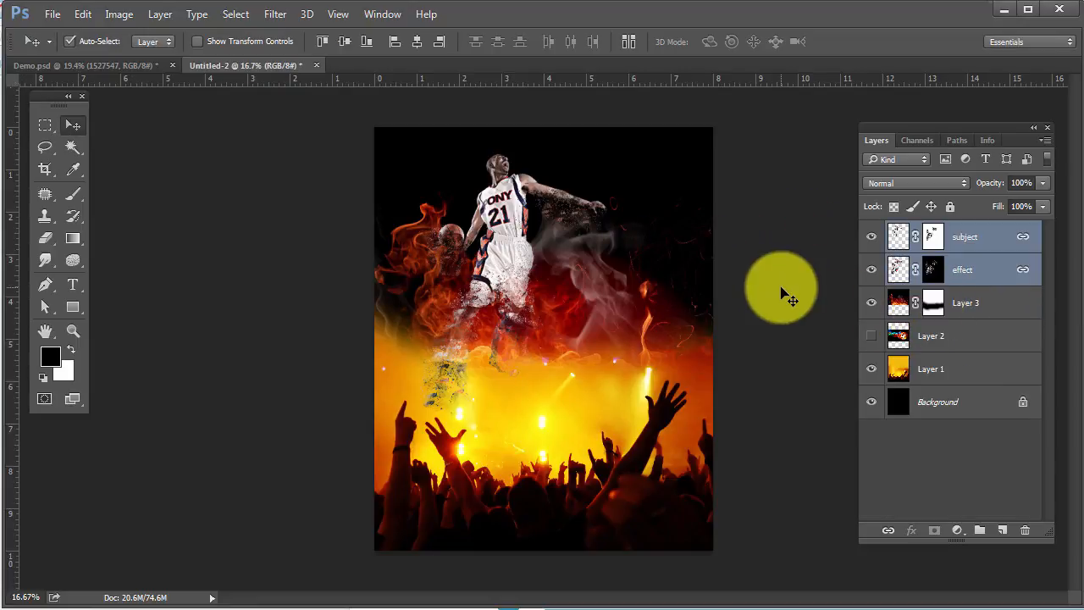
click(956, 304)
- Rotate the linked player layers 5.22° and scale them to 102.18% around the dispersing rear foot
click(980, 262)
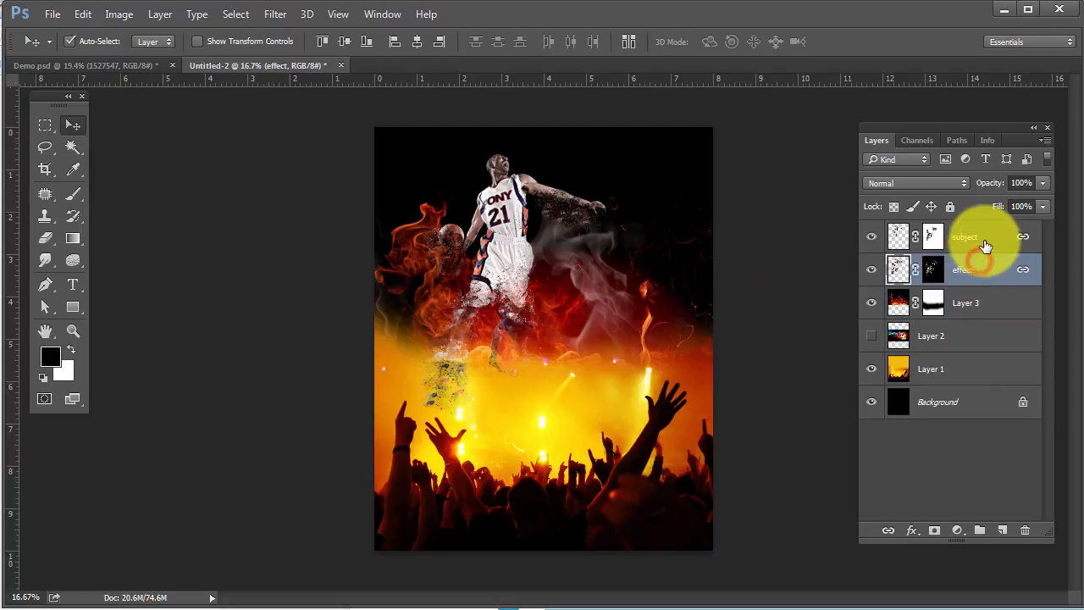
key(ctrl+t)
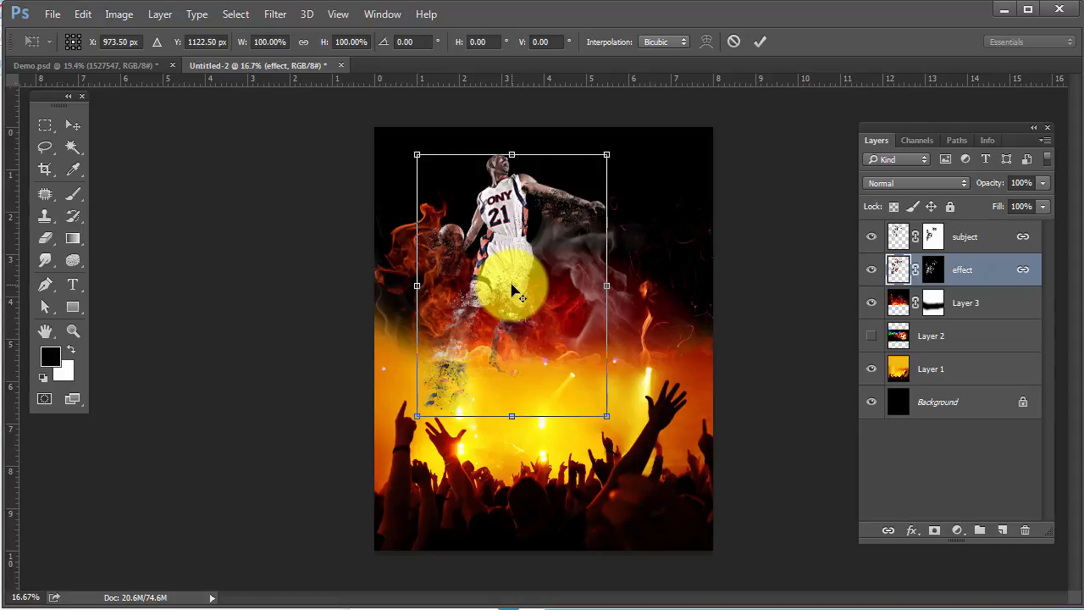
drag(512, 290, 440, 397)
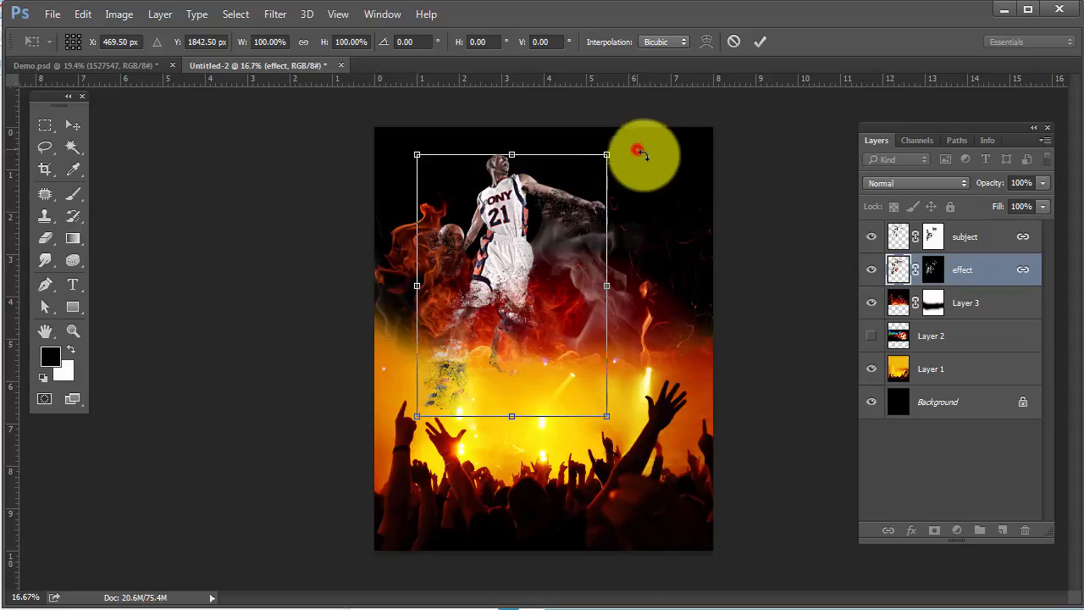
mouse_move(641, 153)
mouse_down()
mouse_move(714, 290)
mouse_move(750, 483)
mouse_move(690, 213)
mouse_move(629, 167)
mouse_move(687, 177)
mouse_move(613, 169)
mouse_move(633, 169)
mouse_up()
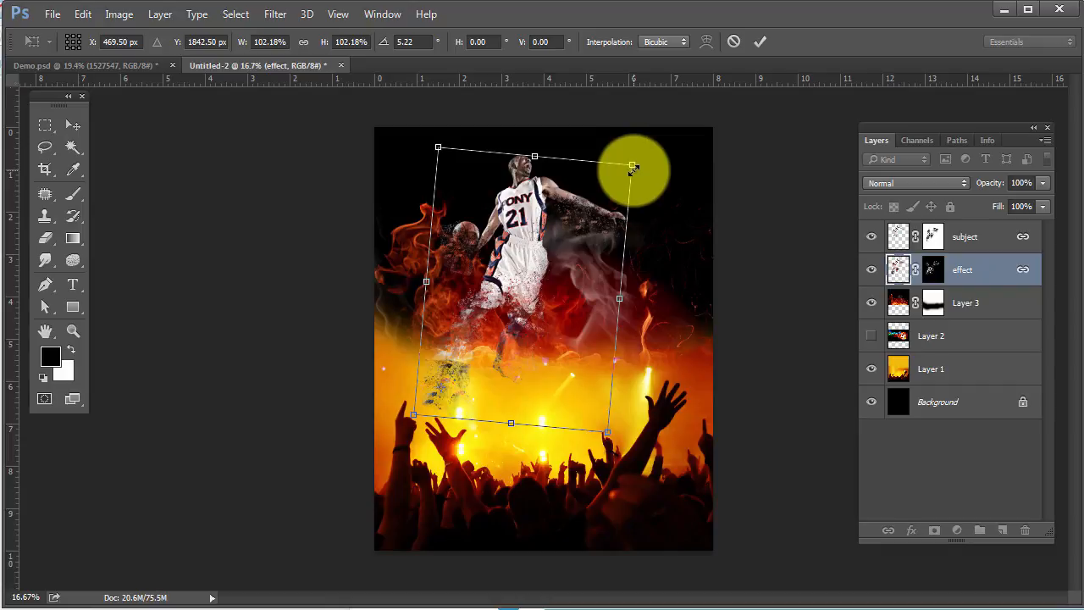
key(Return)
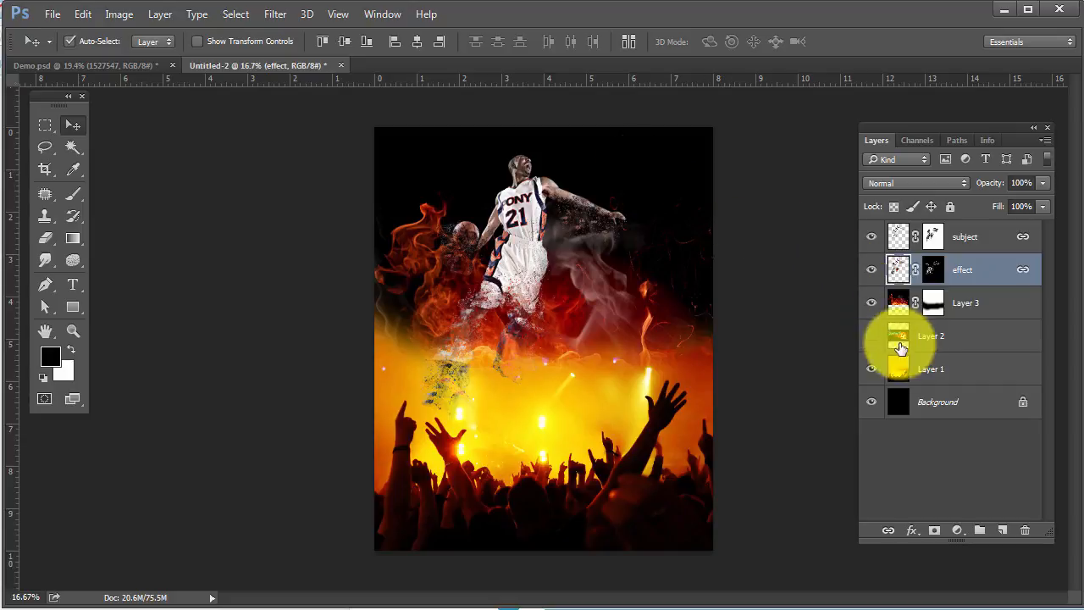
- Show the flaming soccer ball image on Layer 2 and move that layer above the subject layer
click(871, 336)
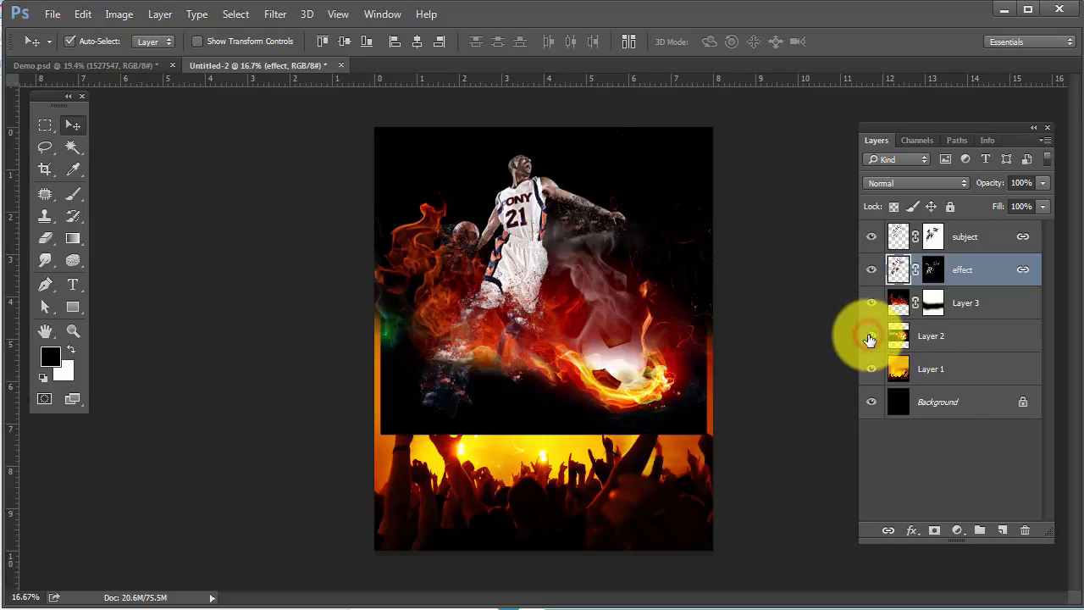
click(871, 336)
click(870, 337)
click(964, 344)
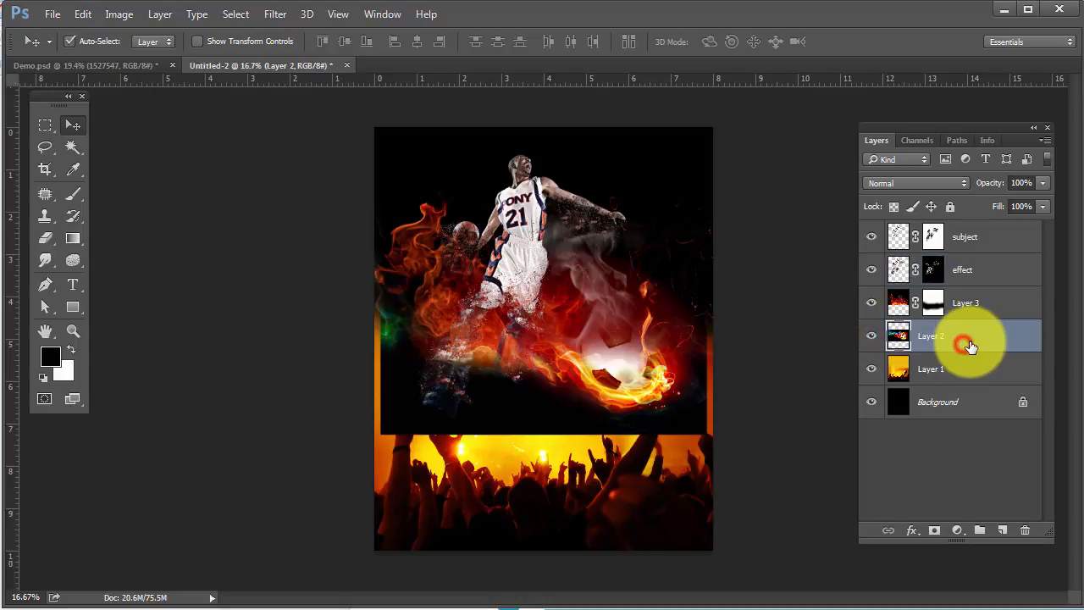
drag(975, 344, 975, 231)
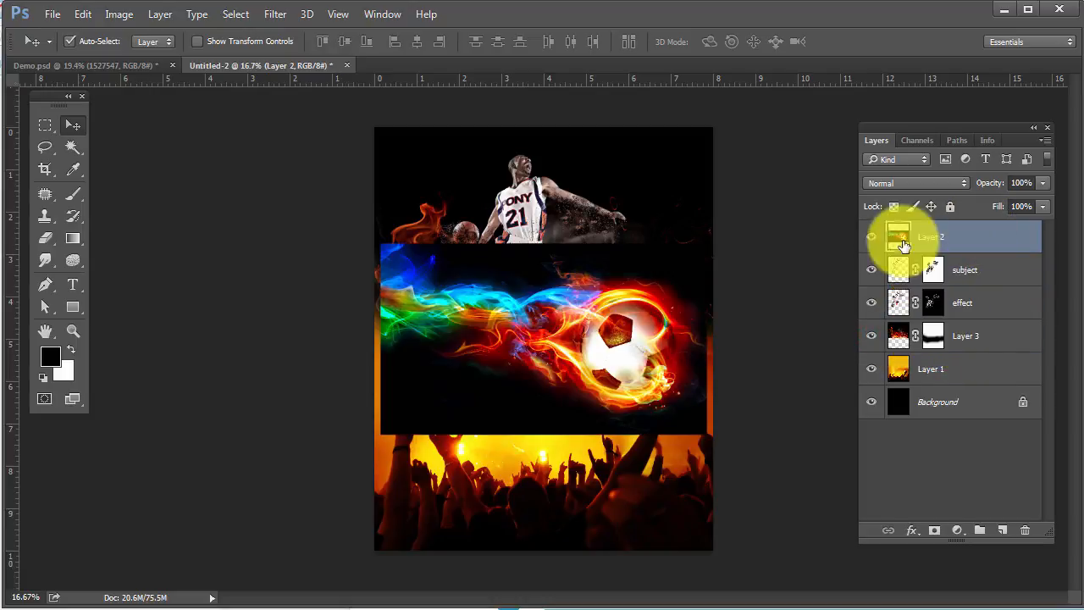
- Set Layer 2's opacity to 56% and place its flaming soccer ball over the basketball in the player's hand
ctrl+click(583, 354)
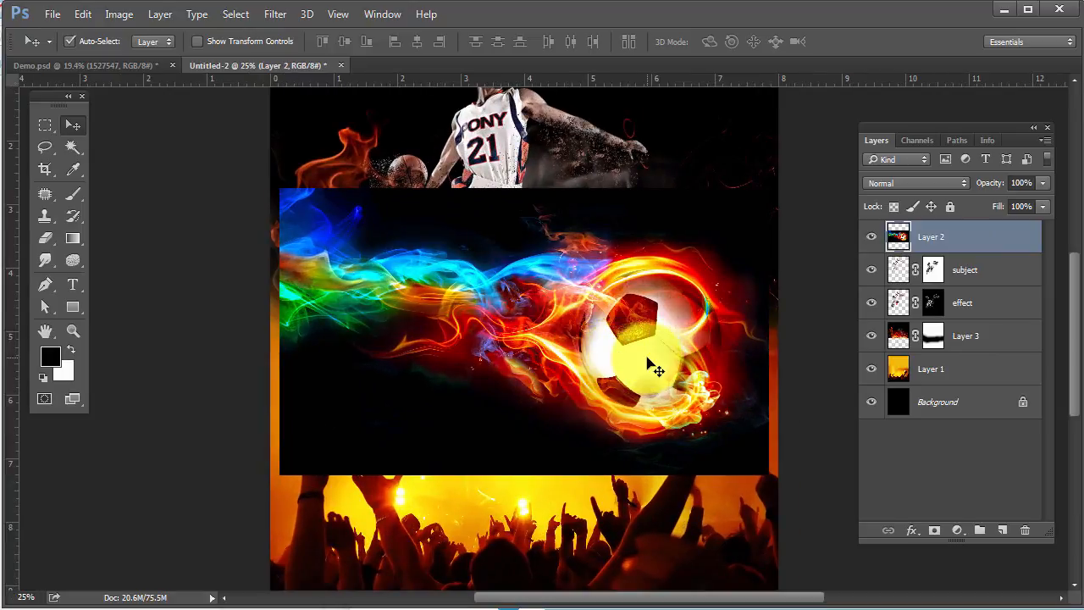
drag(647, 358, 555, 465)
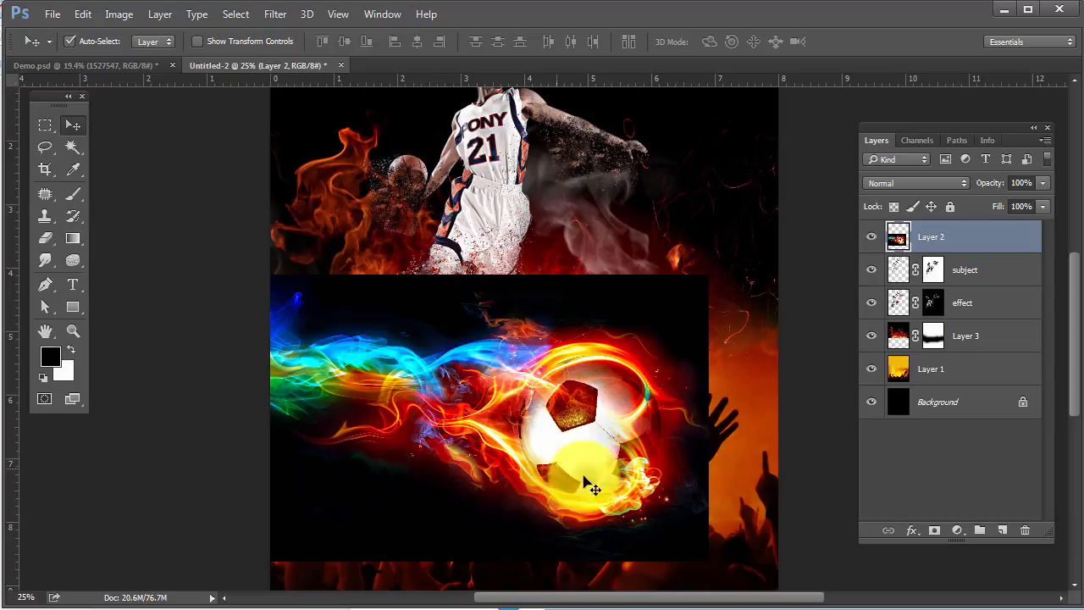
drag(586, 454, 602, 398)
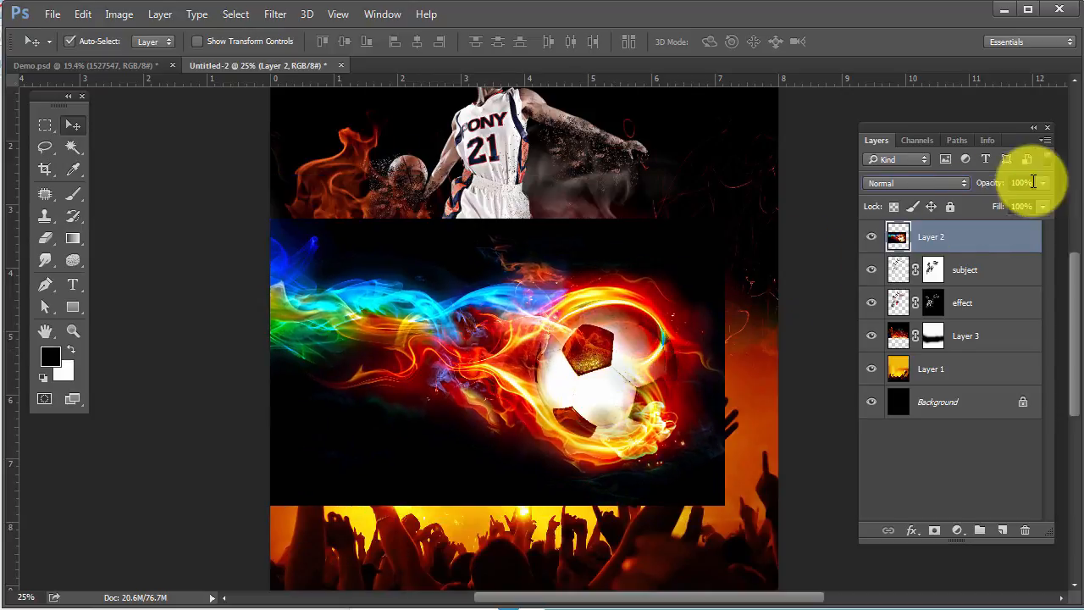
click(1005, 200)
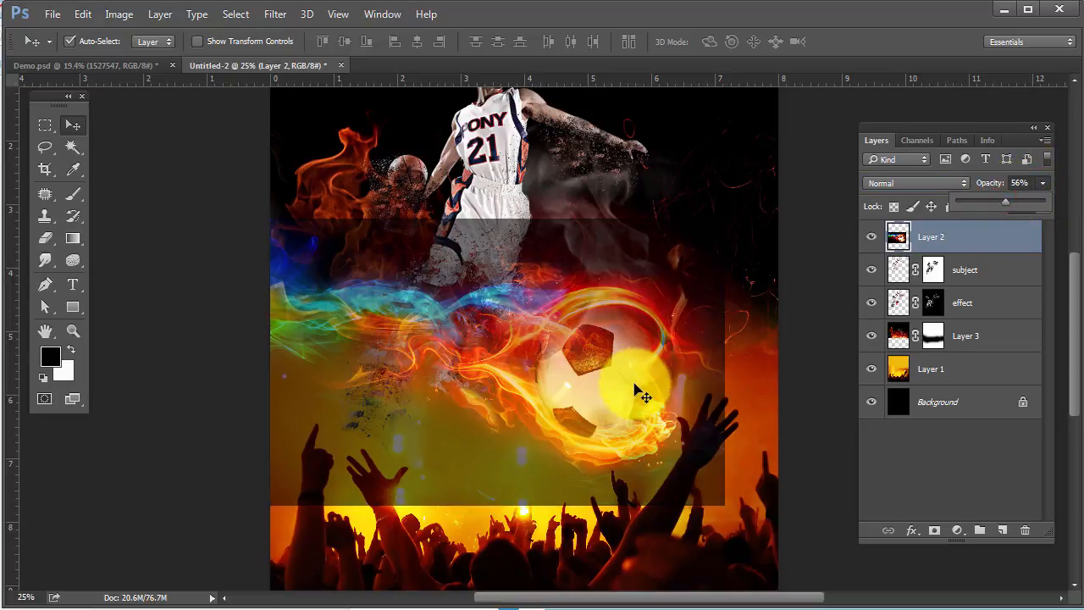
drag(641, 392, 435, 198)
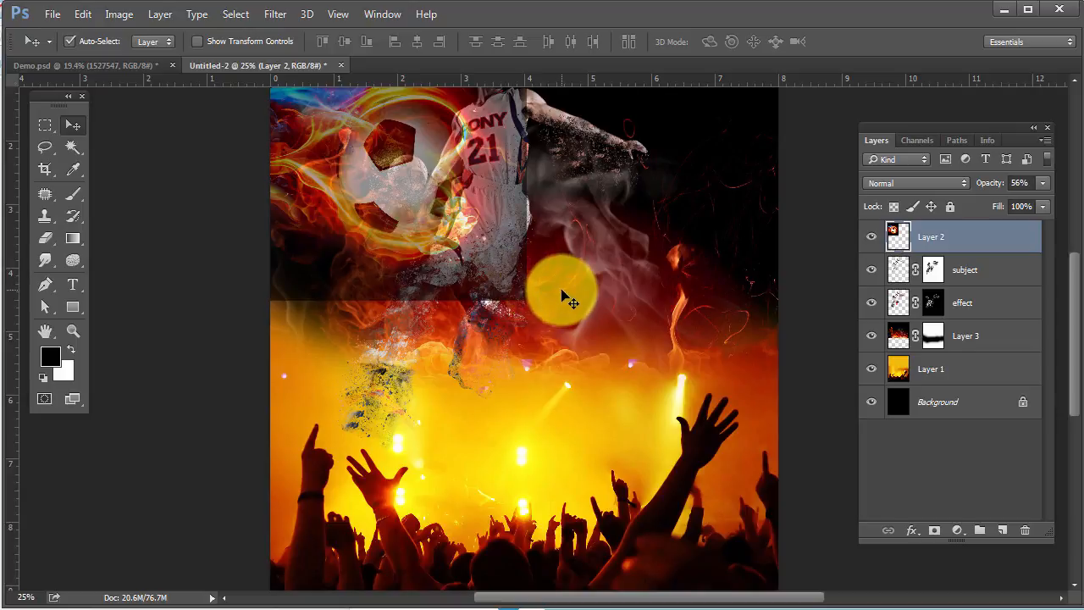
drag(562, 296, 689, 416)
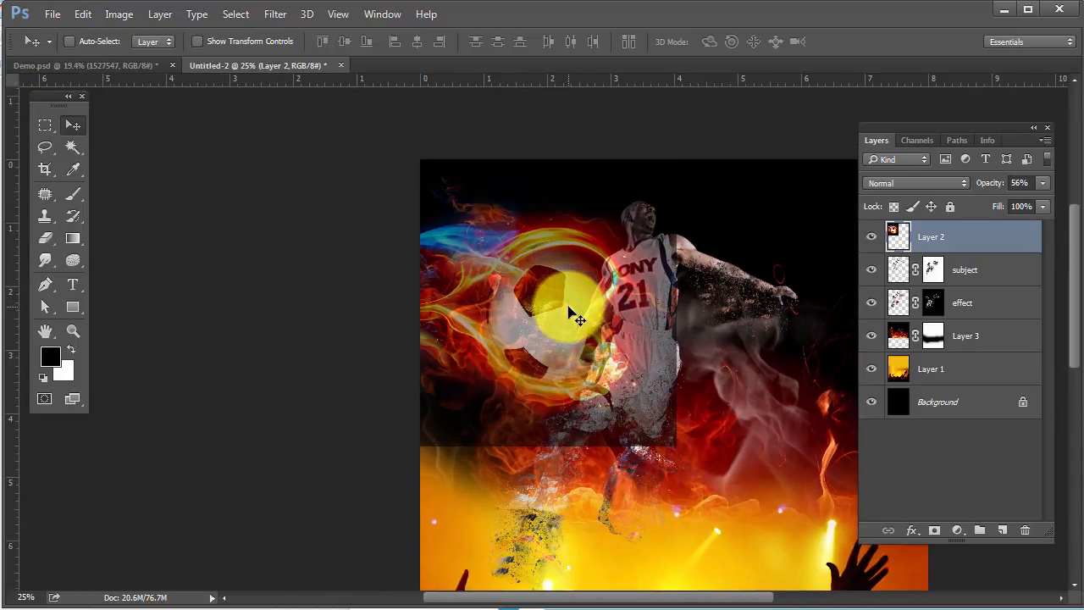
- Rotate Layer 2's flaming soccer ball -47.30° and scale it to 29.12% around a reference point on the ball
key(ctrl+t)
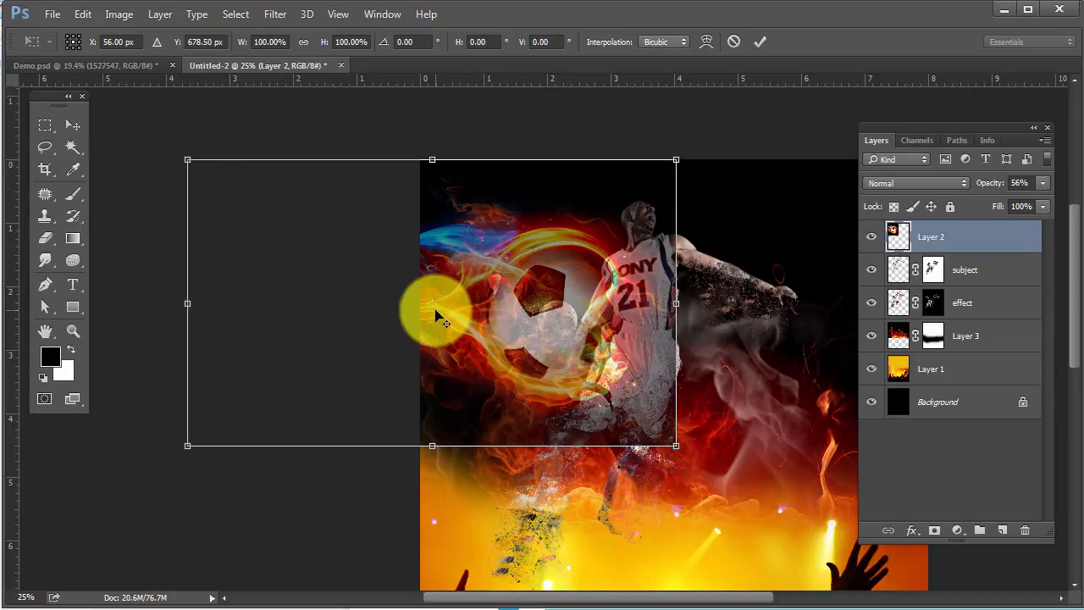
drag(432, 306, 559, 328)
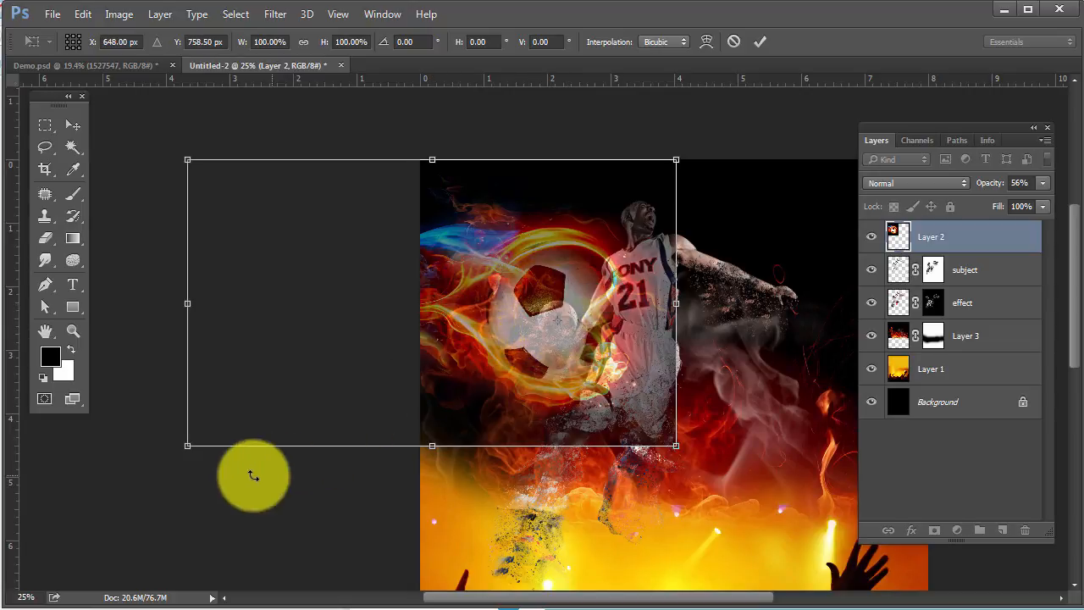
drag(189, 477, 484, 526)
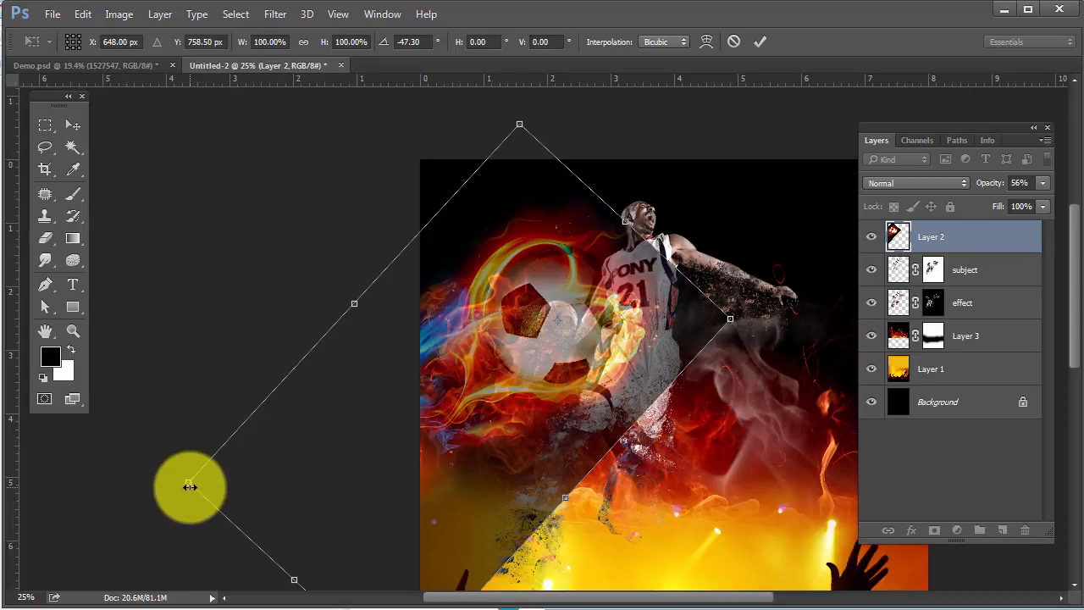
drag(189, 484, 421, 307)
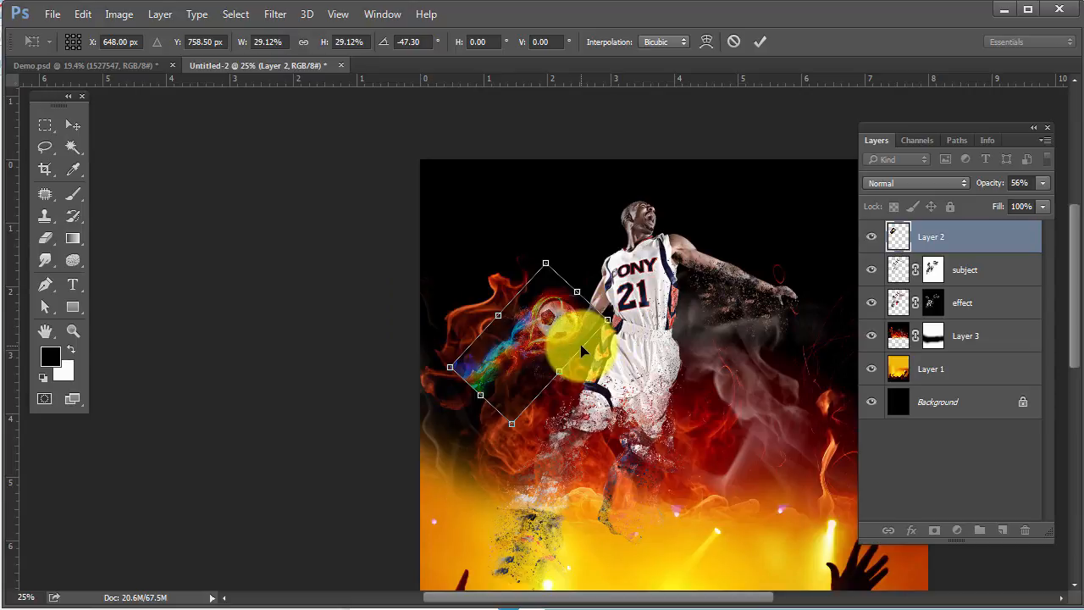
- Align the transformed soccer ball precisely over the basketball in the player's hand and apply the transformation
ctrl+click(565, 310)
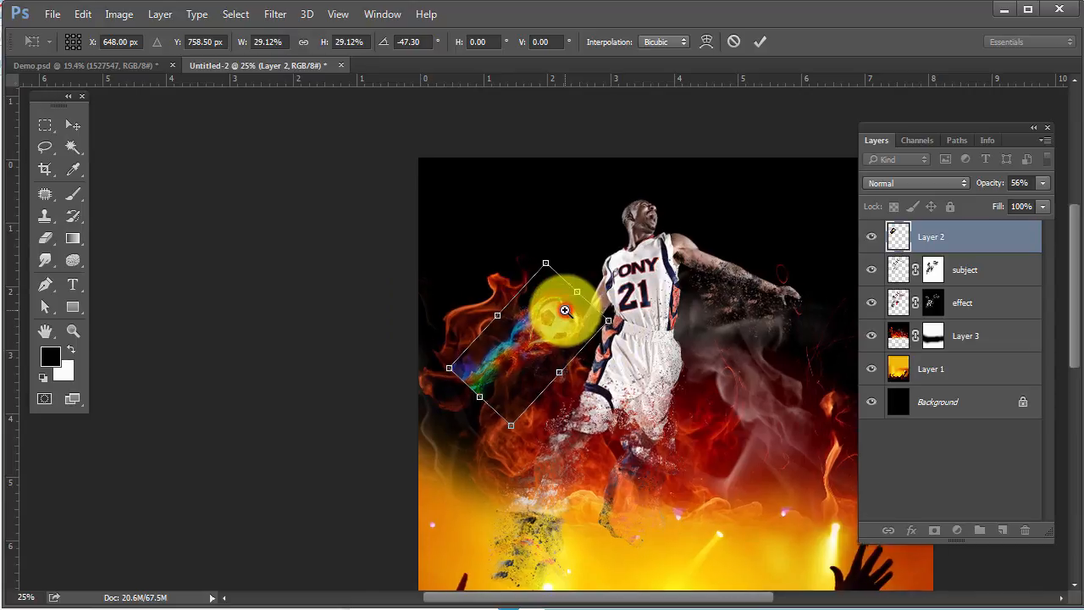
ctrl+click(565, 310)
ctrl+click(565, 310)
ctrl+click(565, 310)
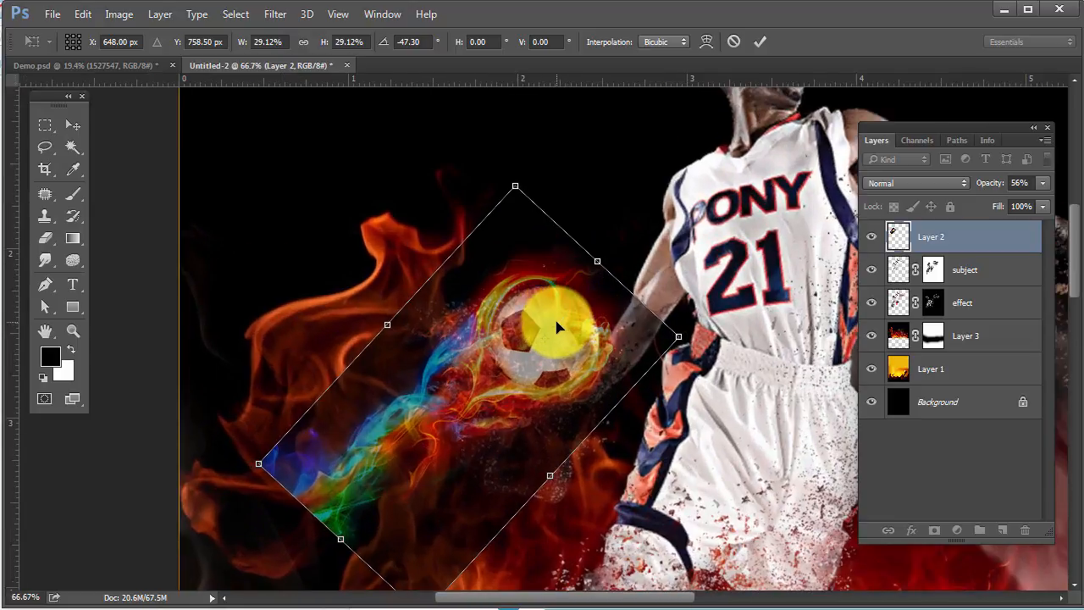
drag(584, 341, 591, 342)
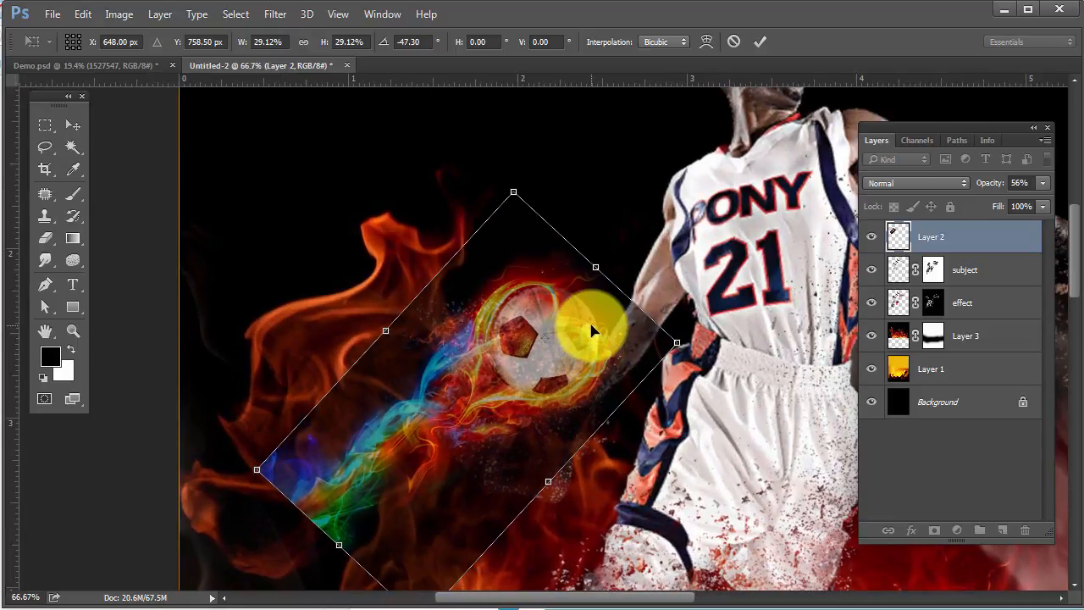
key(Right)
key(Right)
key(Down)
key(Down)
key(Down)
key(Right)
key(Right)
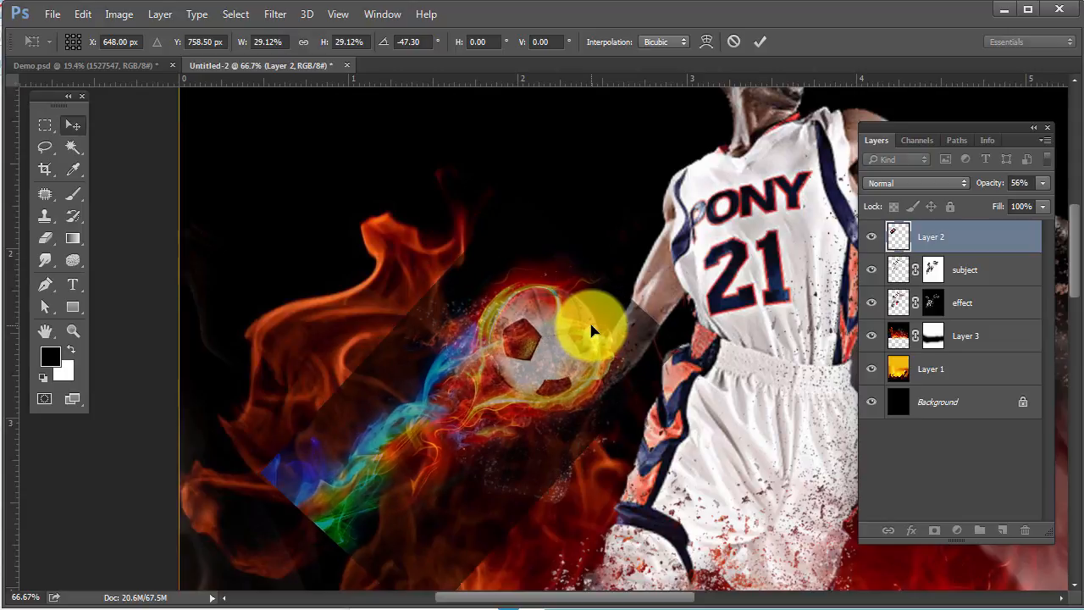
key(Return)
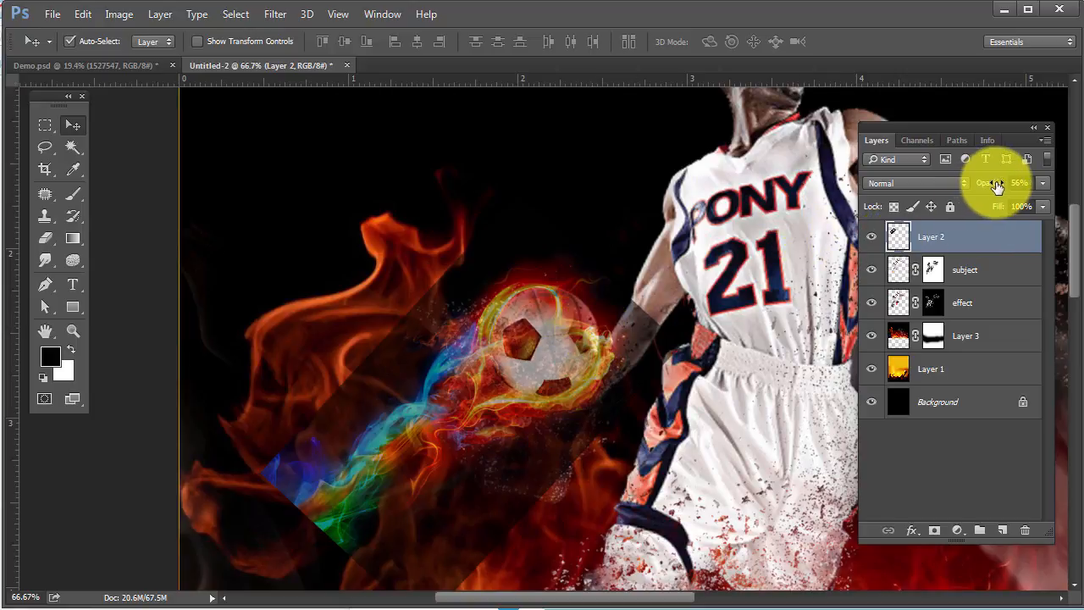
- Set Layer 2 to 100% opacity with the Linear Dodge (Add) blend mode and compare it with the layer hidden
drag(987, 190, 1025, 188)
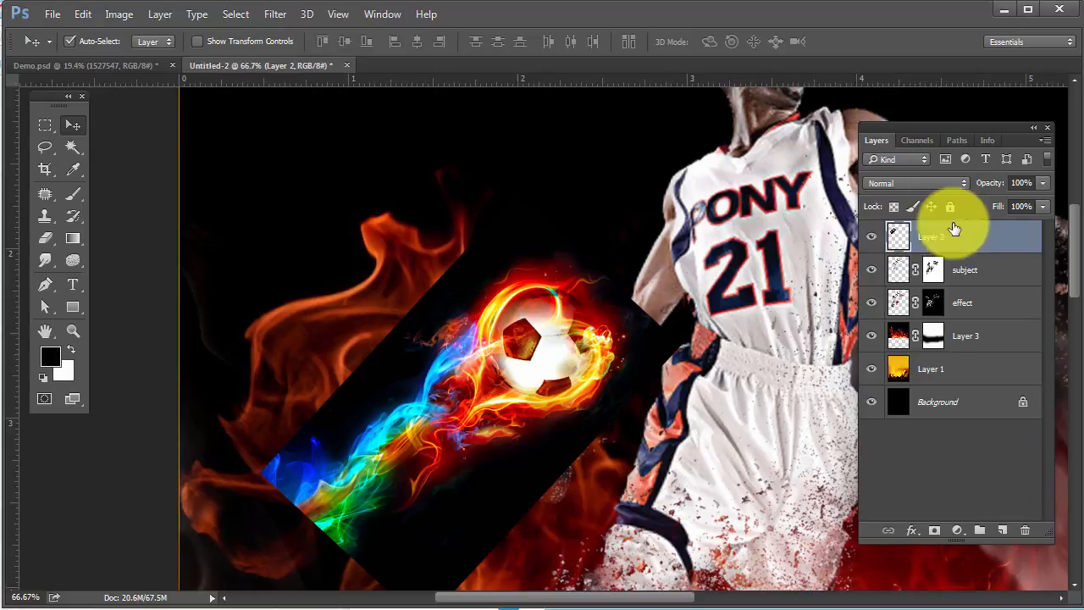
click(942, 179)
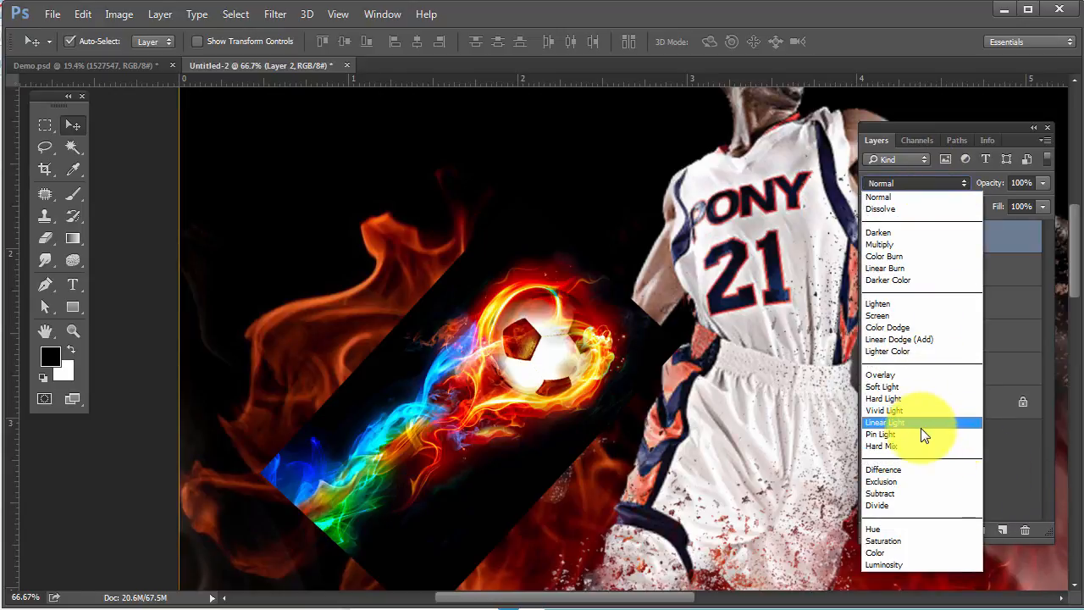
click(925, 337)
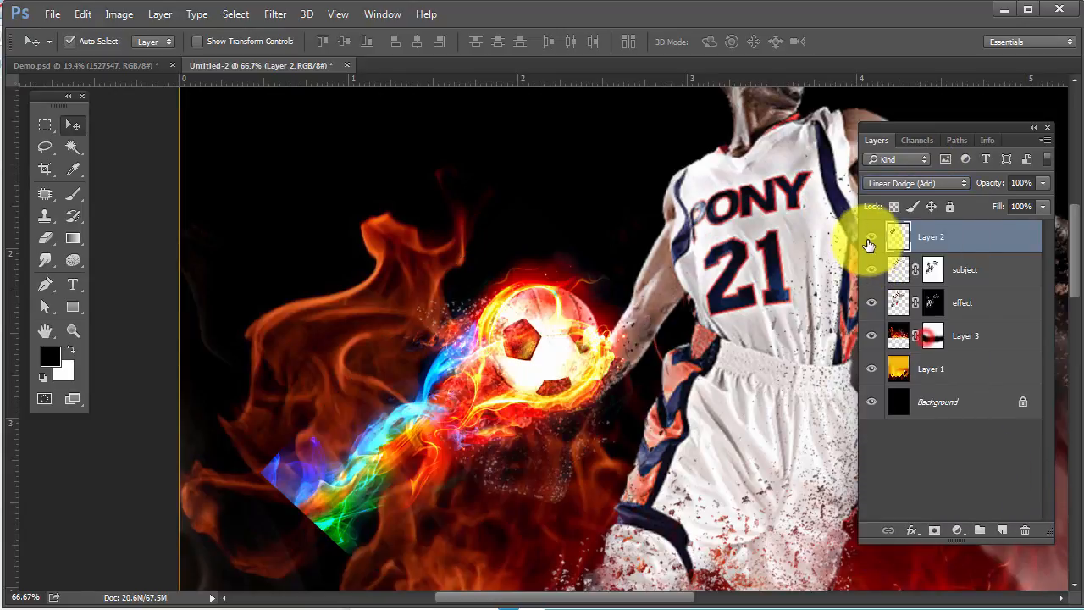
click(870, 239)
click(870, 239)
- Add a mask to Layer 2 and paint out the soccer ball in black with a soft 9% hardness brush, keeping the surrounding flames
click(935, 532)
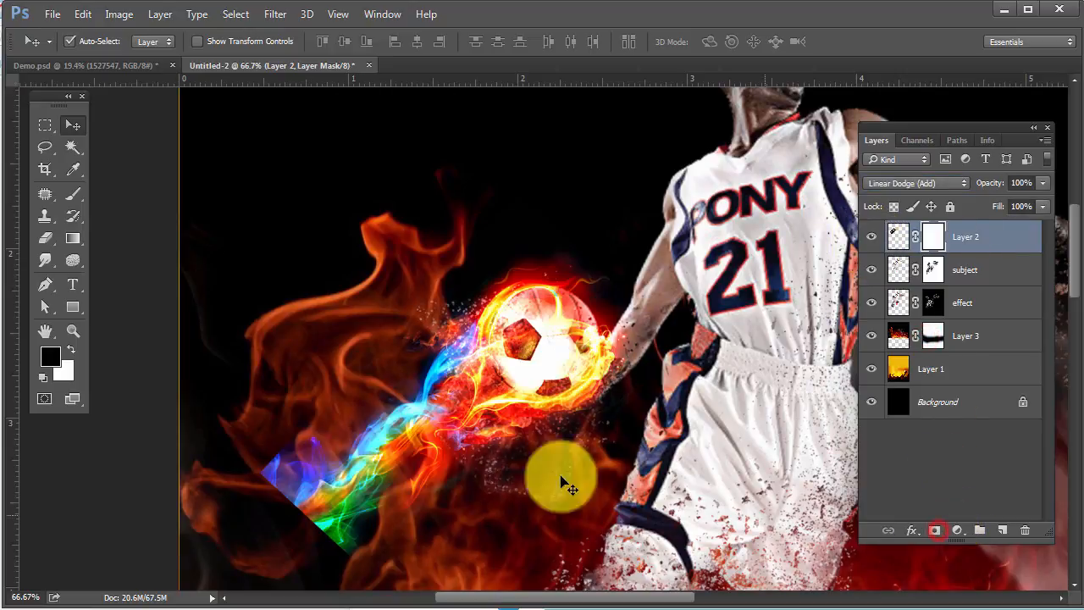
click(74, 194)
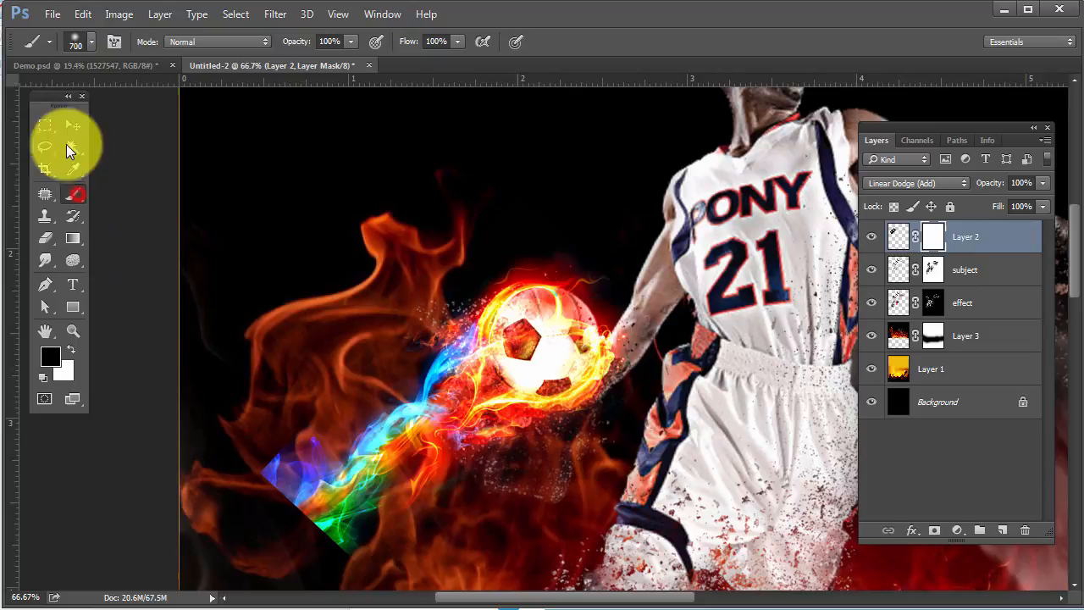
click(75, 42)
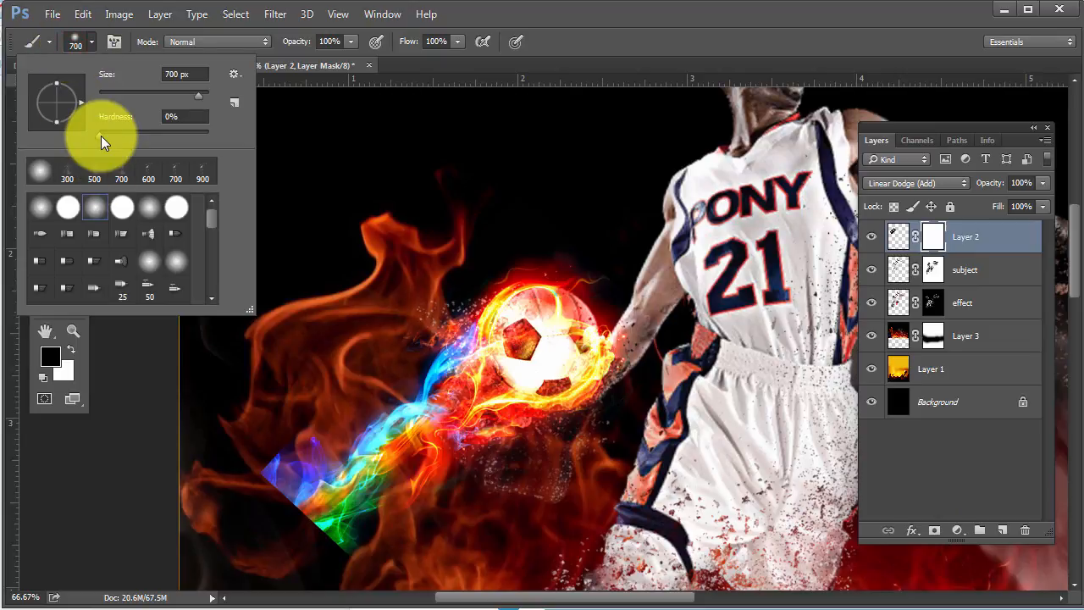
drag(101, 135, 107, 133)
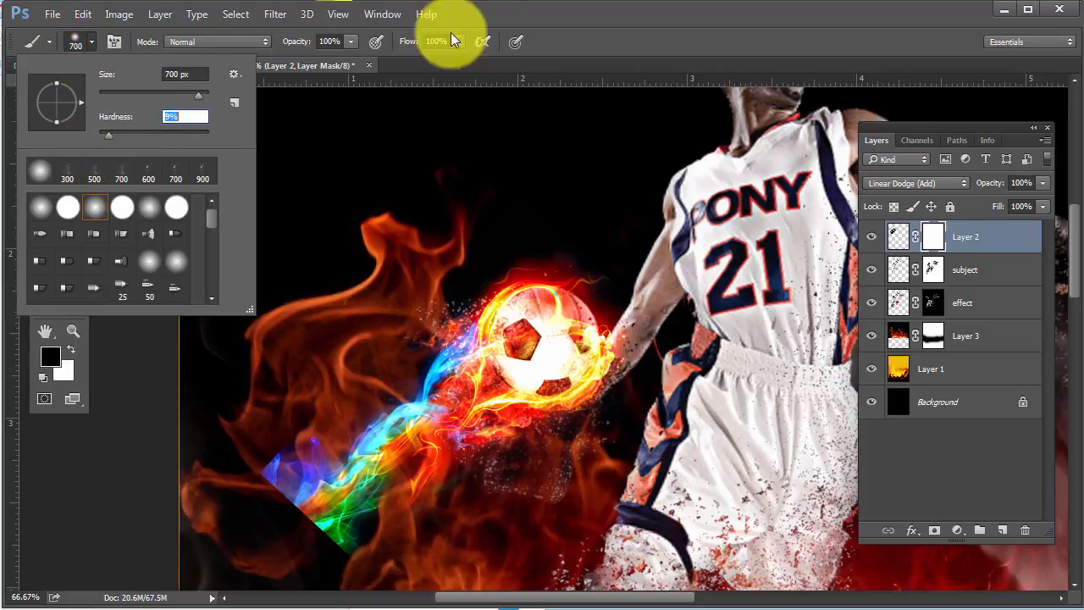
click(487, 17)
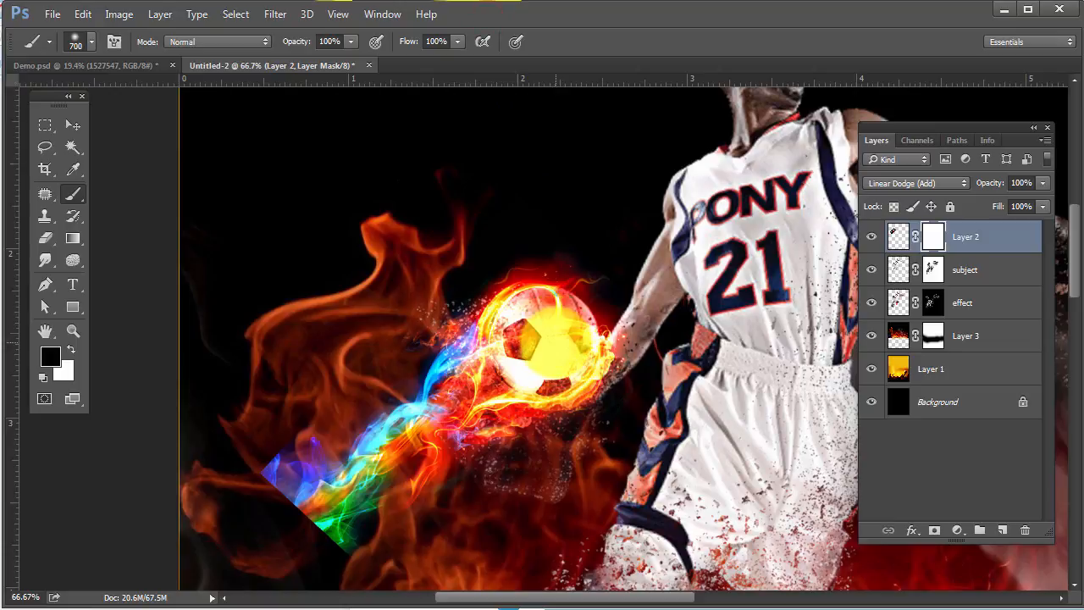
ctrl+click(546, 348)
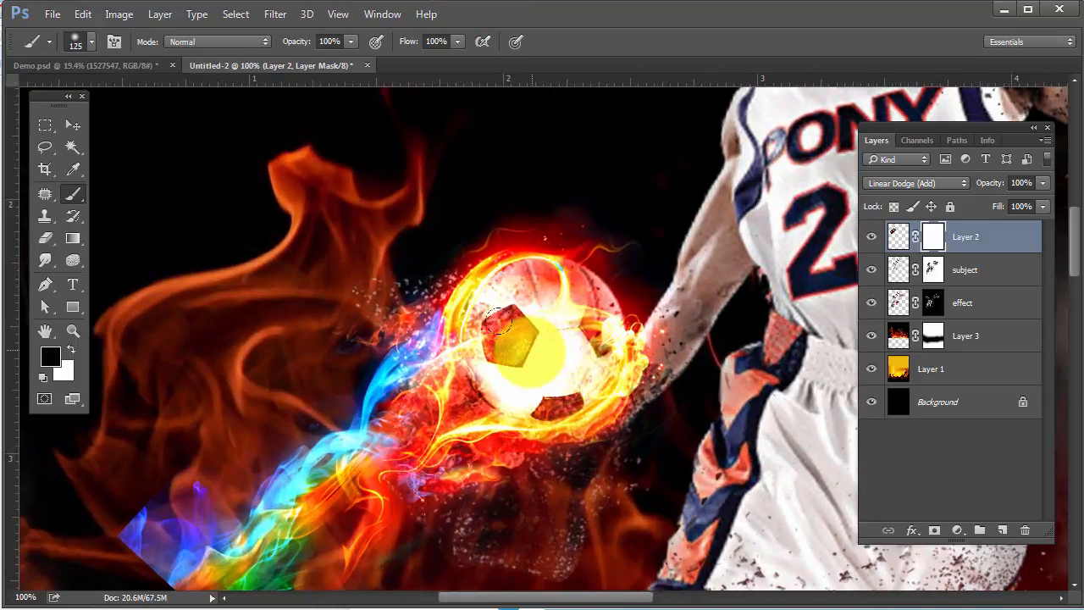
mouse_move(498, 320)
mouse_down()
mouse_move(523, 371)
mouse_move(530, 282)
mouse_move(487, 314)
mouse_move(527, 273)
mouse_move(486, 307)
mouse_move(507, 374)
mouse_move(478, 383)
mouse_move(515, 380)
mouse_move(517, 292)
mouse_move(525, 354)
mouse_move(503, 301)
mouse_move(562, 409)
mouse_up()
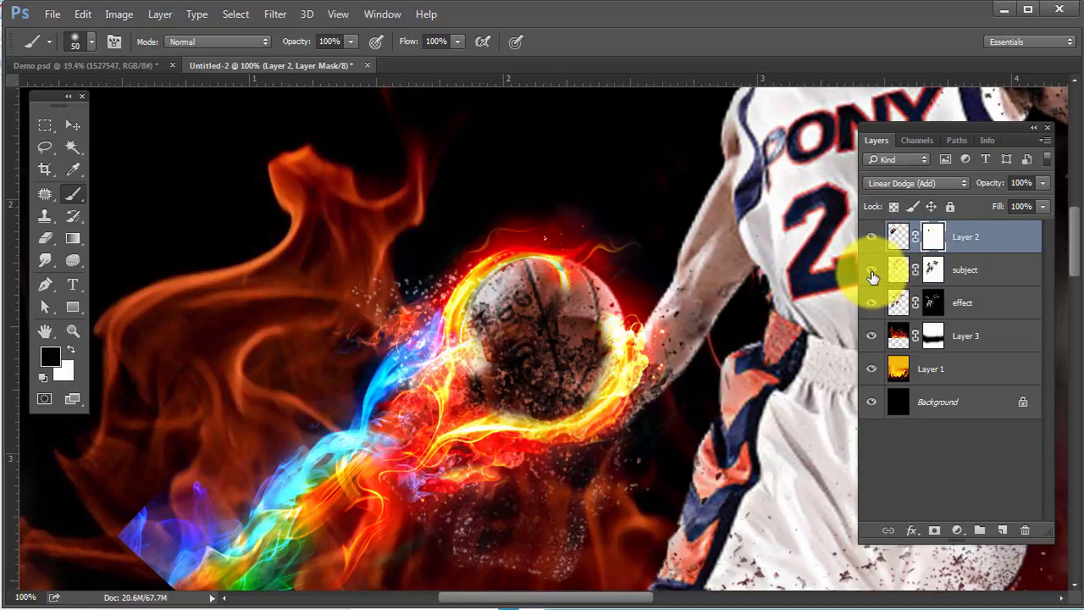
- Paint white on the subject layer's mask with the 50 px brush to restore the solid basketball inside the flames
click(935, 273)
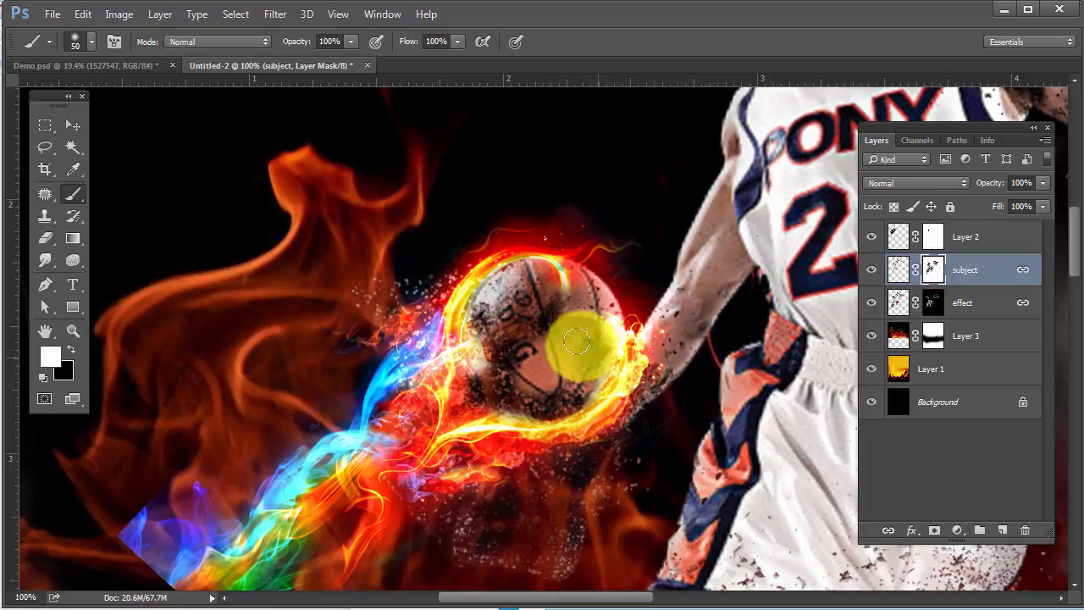
click(70, 349)
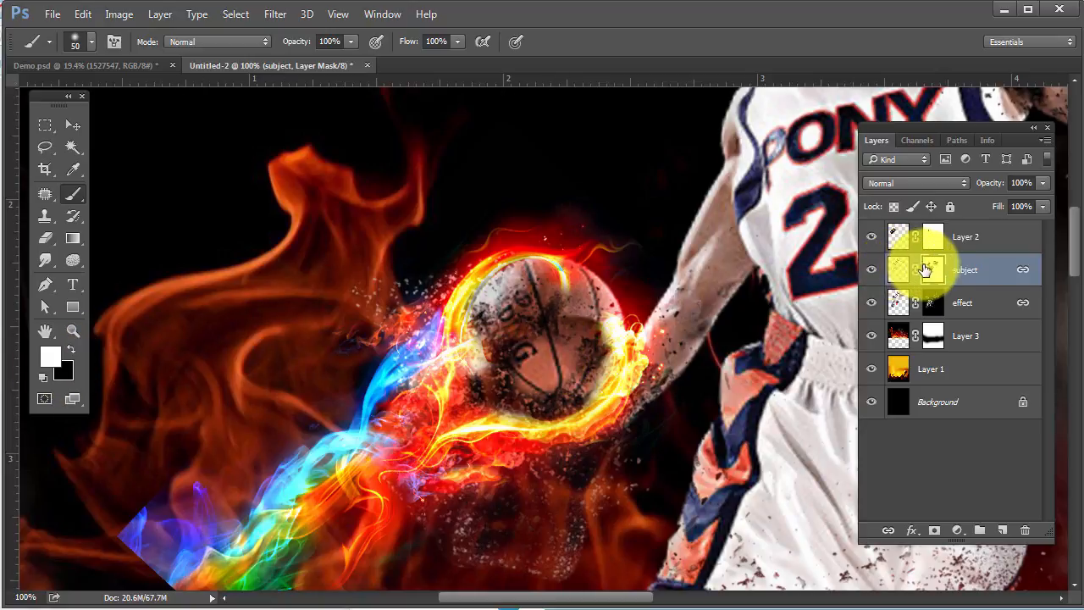
mouse_move(515, 398)
mouse_down()
mouse_move(580, 334)
mouse_move(545, 327)
mouse_move(536, 290)
mouse_move(512, 286)
mouse_move(496, 306)
mouse_move(501, 286)
mouse_move(482, 305)
mouse_move(522, 298)
mouse_move(504, 376)
mouse_move(476, 382)
mouse_move(548, 384)
mouse_move(588, 340)
mouse_move(561, 397)
mouse_move(518, 398)
mouse_move(505, 339)
mouse_move(532, 348)
mouse_move(527, 277)
mouse_move(545, 323)
mouse_move(569, 307)
mouse_move(549, 299)
mouse_move(559, 315)
mouse_move(583, 303)
mouse_move(588, 293)
mouse_move(573, 283)
mouse_move(538, 421)
mouse_up()
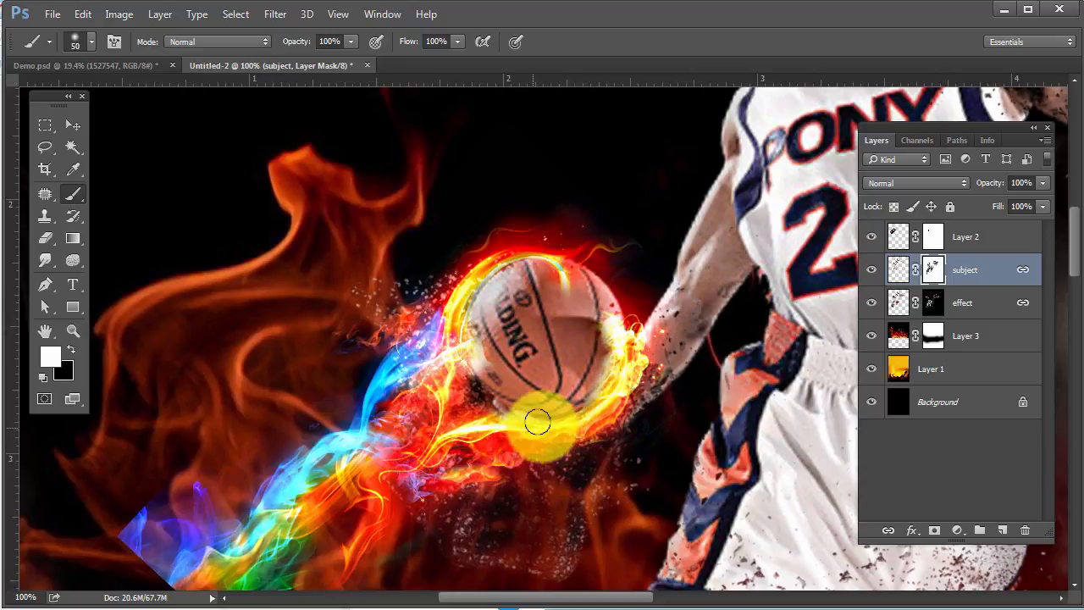
scroll(530, 397, down, 1)
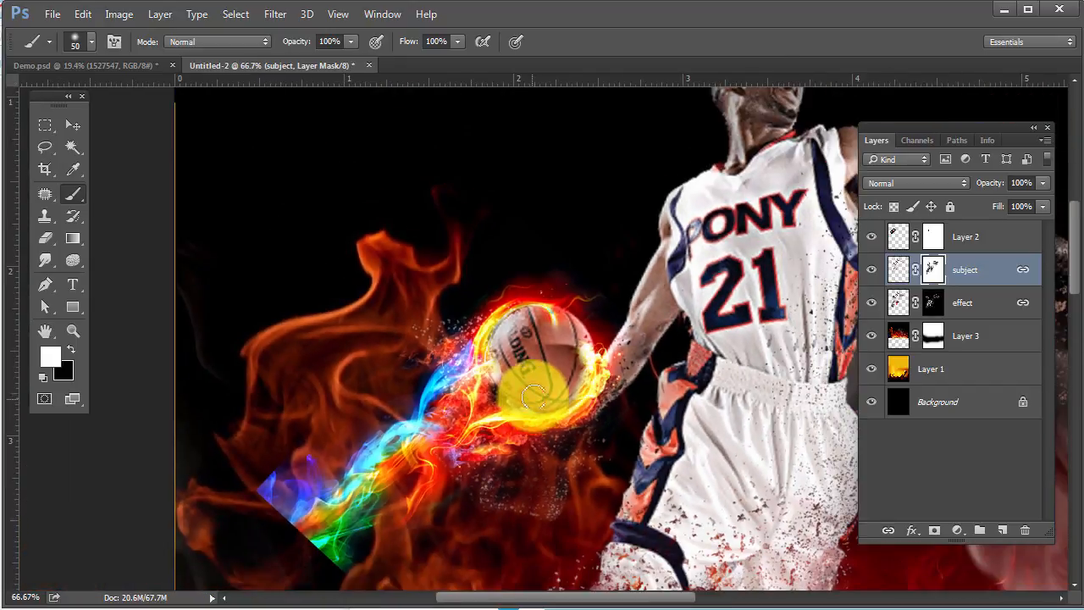
click(870, 271)
click(870, 271)
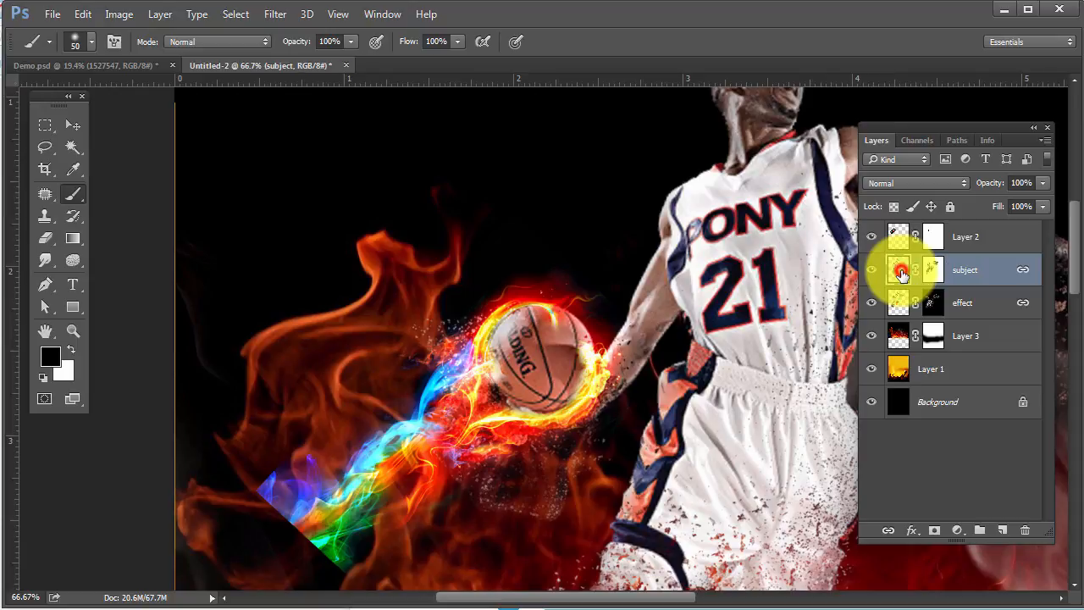
- Boost the basketball's color on the subject layer with the Sponge tool in Saturate mode at 50% flow
click(900, 271)
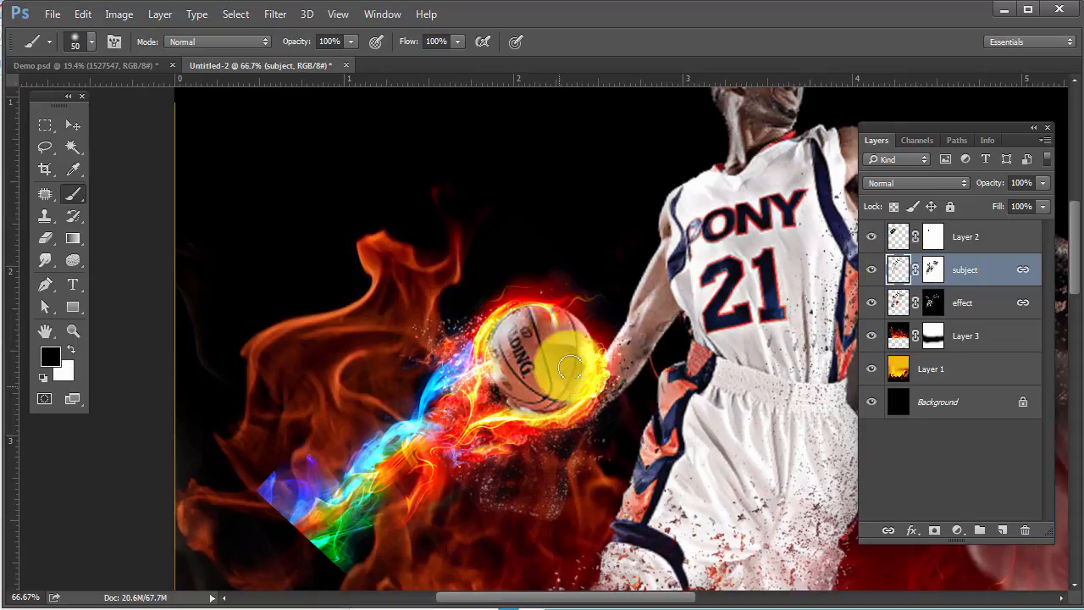
click(70, 265)
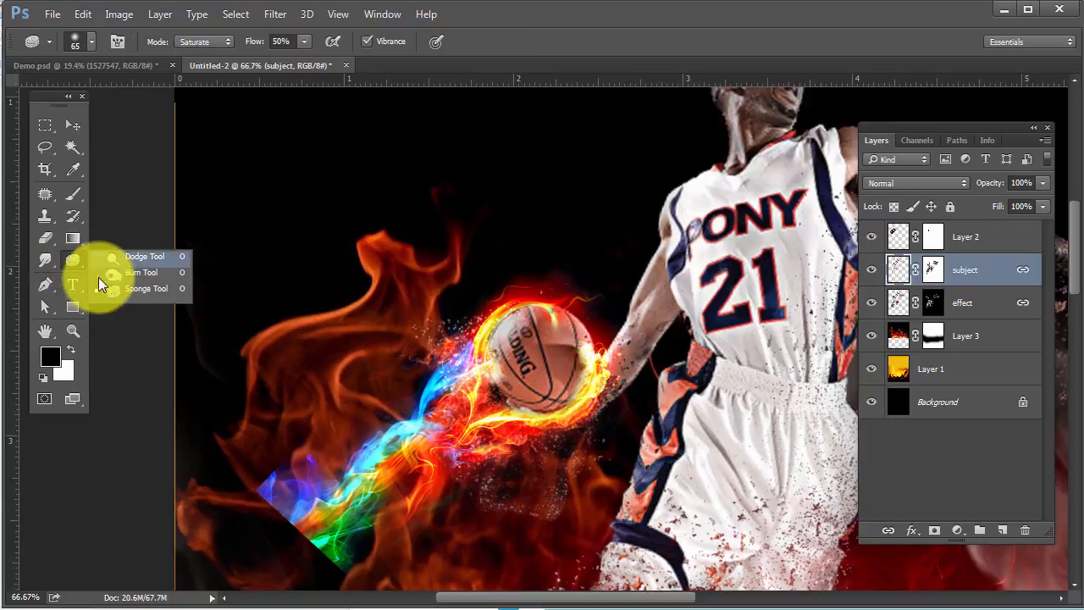
click(211, 42)
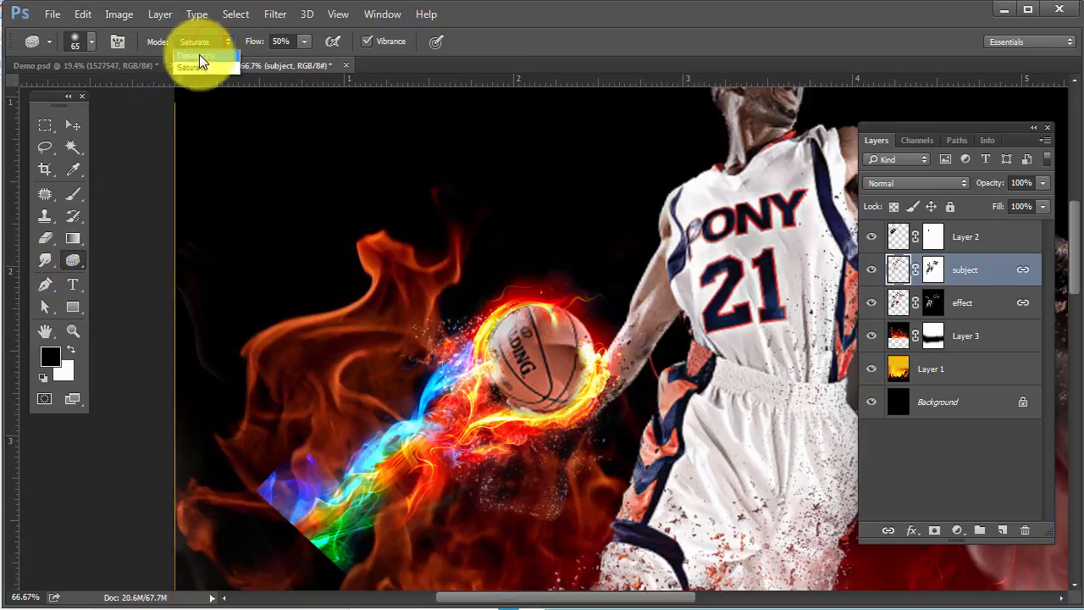
click(194, 66)
mouse_move(403, 312)
mouse_down()
mouse_move(508, 351)
mouse_move(533, 344)
mouse_move(536, 329)
mouse_move(523, 340)
mouse_move(540, 389)
mouse_move(567, 338)
mouse_move(528, 362)
mouse_move(537, 335)
mouse_move(514, 363)
mouse_move(522, 385)
mouse_move(558, 365)
mouse_move(551, 388)
mouse_move(522, 393)
mouse_move(517, 347)
mouse_move(501, 343)
mouse_move(522, 318)
mouse_move(506, 349)
mouse_move(527, 382)
mouse_move(561, 343)
mouse_move(550, 386)
mouse_move(510, 391)
mouse_move(563, 347)
mouse_move(565, 373)
mouse_move(529, 388)
mouse_move(527, 348)
mouse_move(545, 378)
mouse_up()
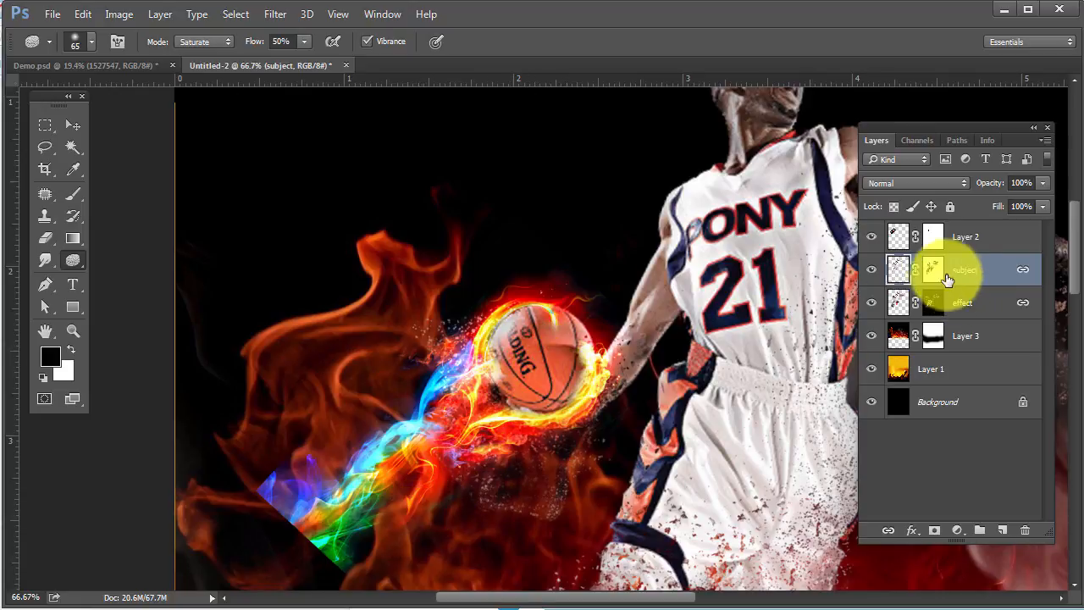
- Paint black on Layer 2's mask with a soft 125 px brush to fade the hard-cut end and edges of the colored flame trail
click(932, 237)
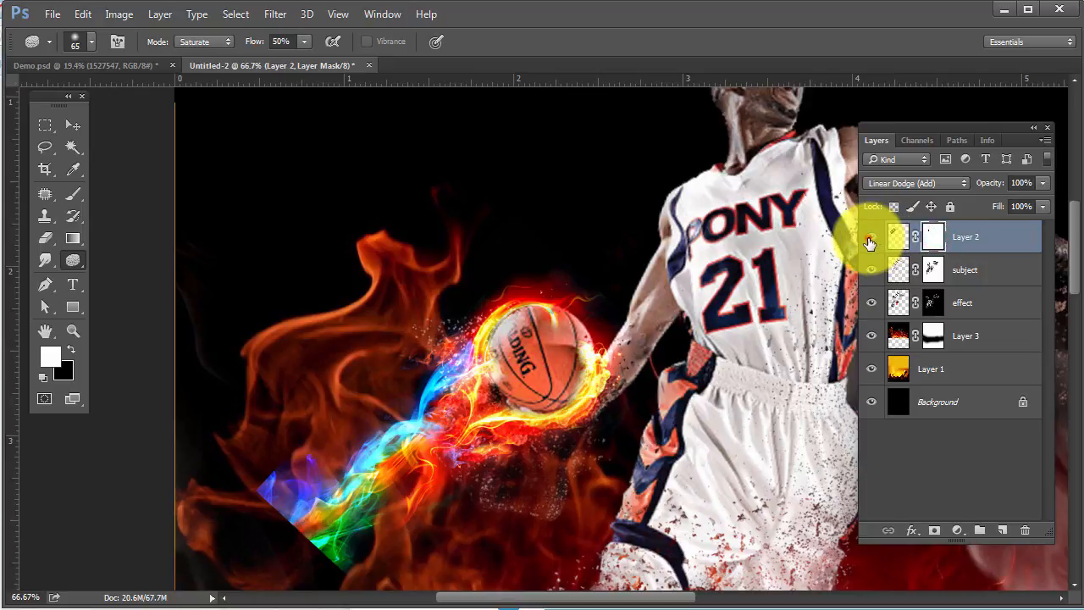
click(870, 240)
click(869, 240)
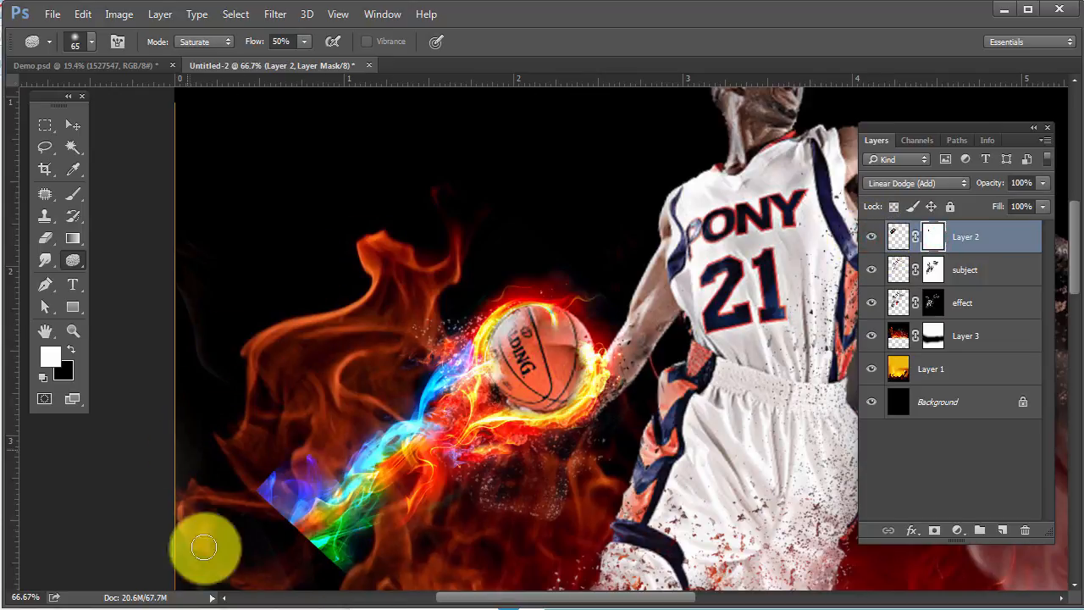
click(73, 196)
click(70, 351)
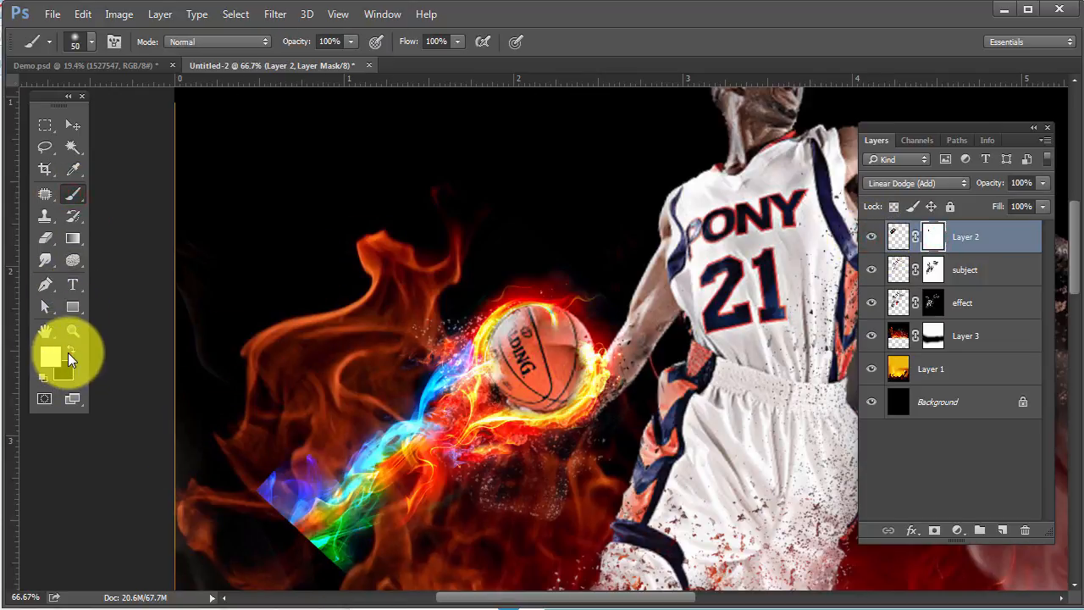
click(76, 40)
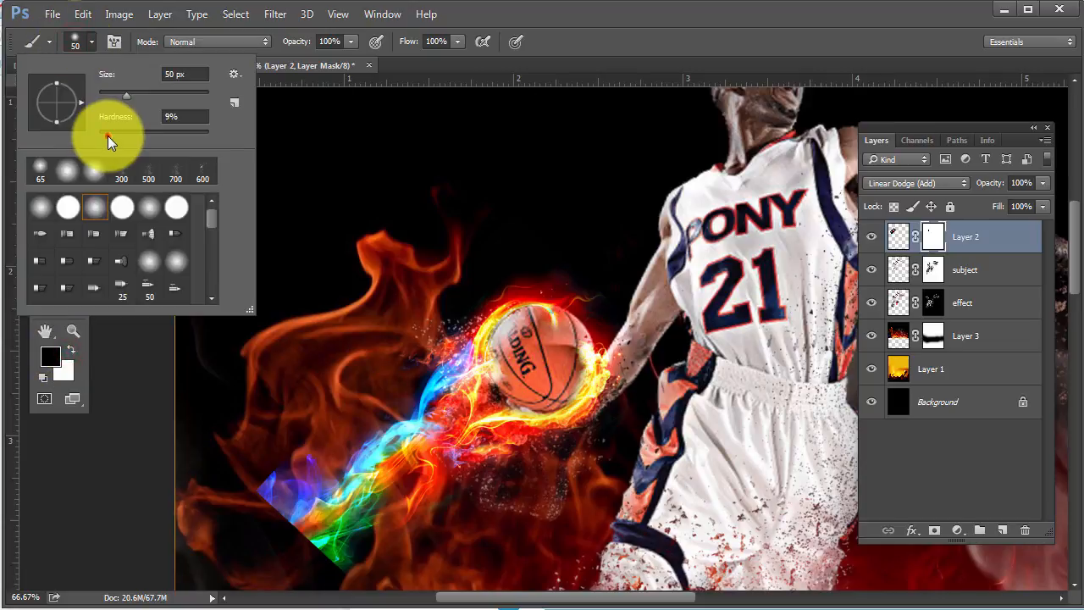
drag(108, 136, 78, 135)
click(535, 25)
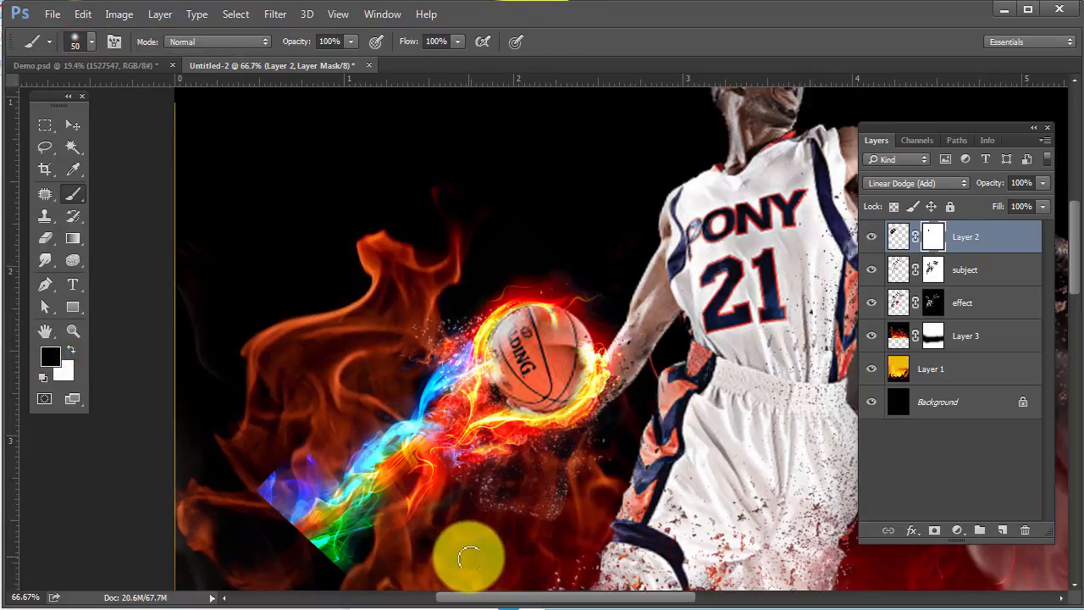
ctrl+click(429, 541)
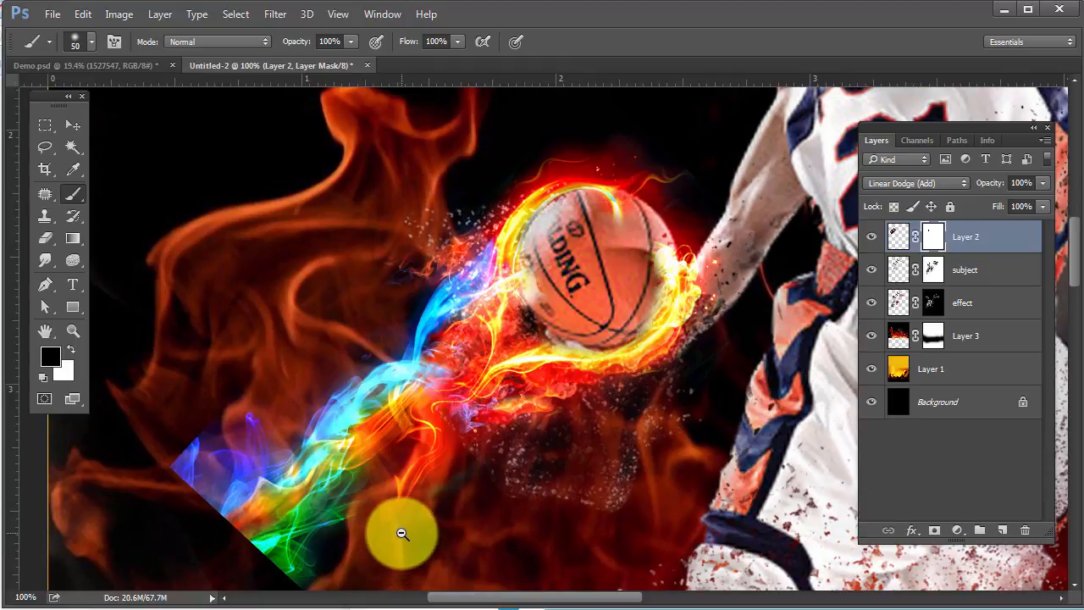
alt+click(402, 535)
alt+click(401, 534)
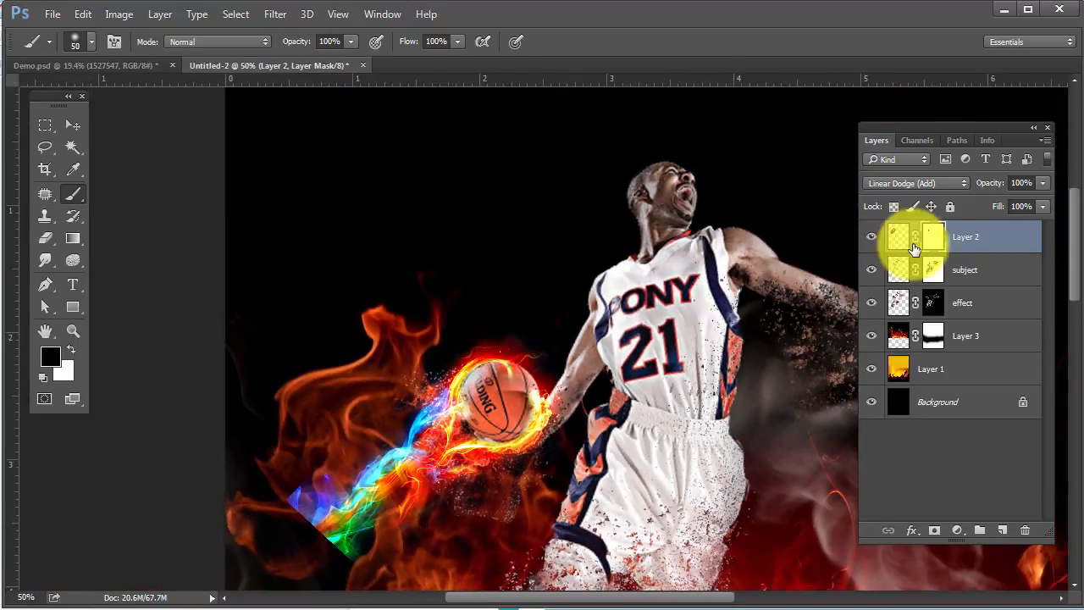
click(73, 193)
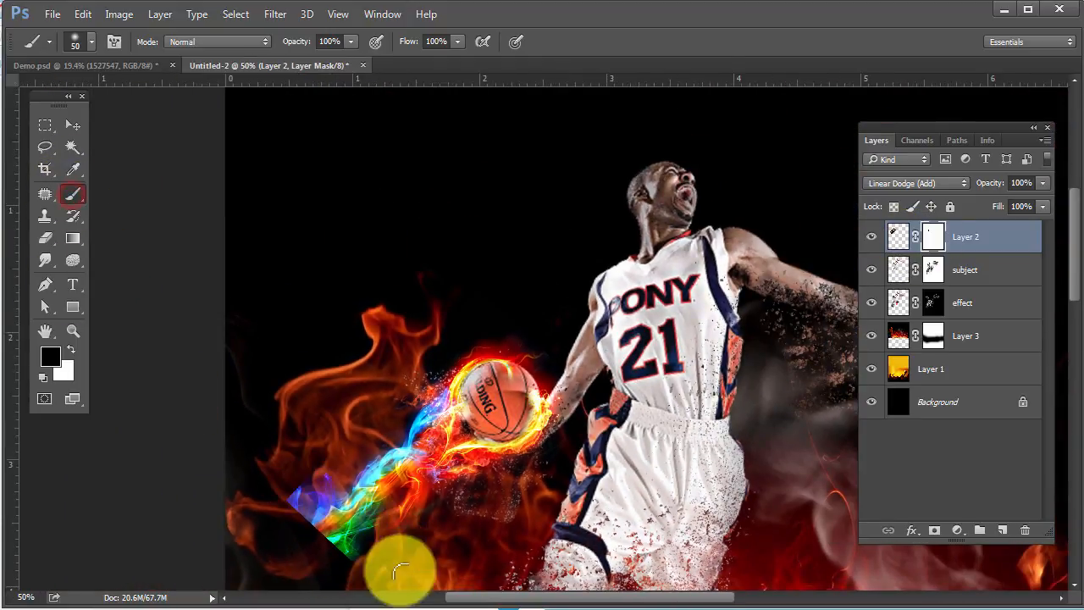
key(])
key(])
key(])
key(])
key(])
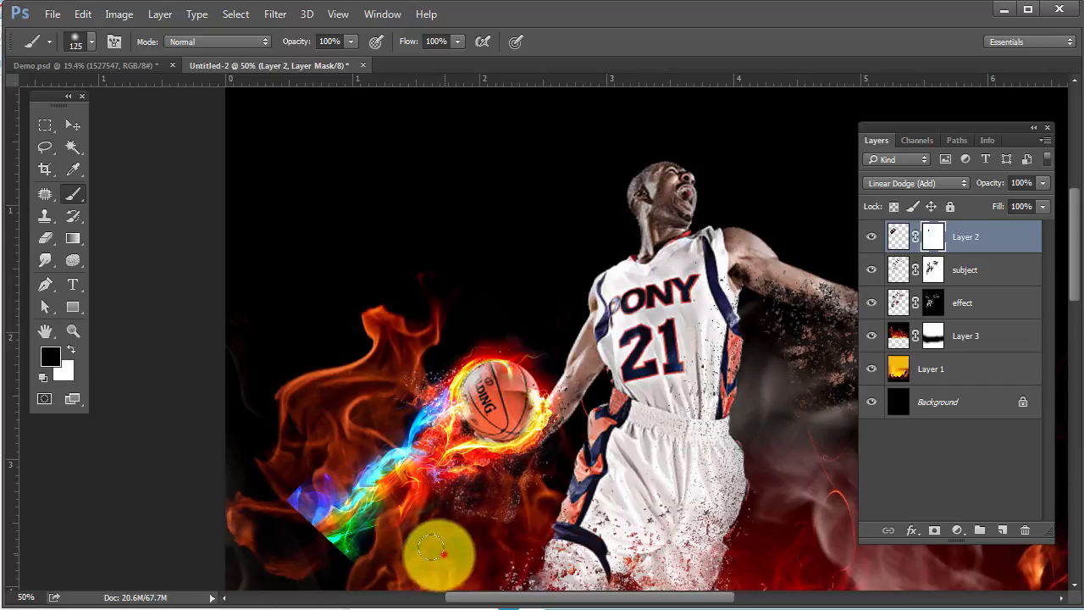
mouse_move(444, 551)
mouse_down()
mouse_move(363, 559)
mouse_move(295, 550)
mouse_move(390, 539)
mouse_move(336, 550)
mouse_move(286, 548)
mouse_up()
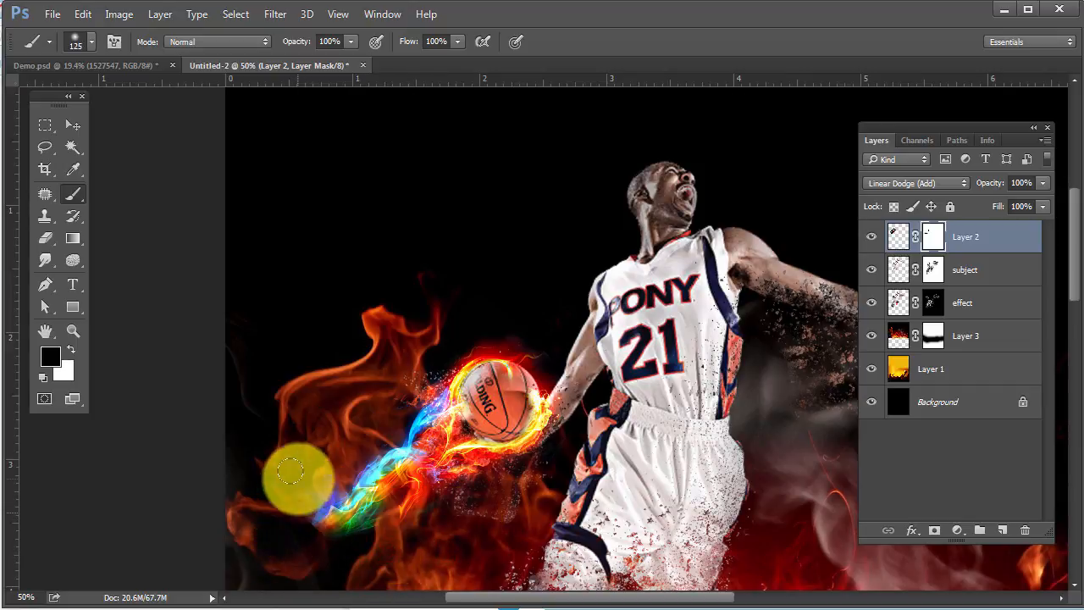
mouse_move(285, 482)
mouse_down()
mouse_move(303, 517)
mouse_move(300, 579)
mouse_move(481, 537)
mouse_up()
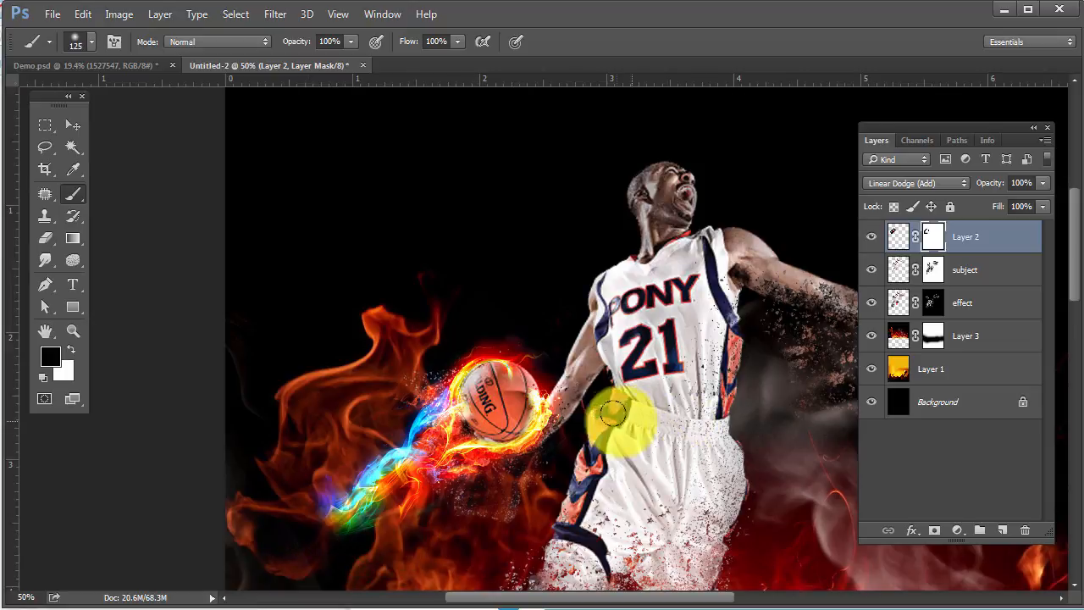
- Examine the flaming basketball up close and with Layer 2 hidden, restore the layer and check the whole poster
alt+click(606, 428)
alt+click(606, 427)
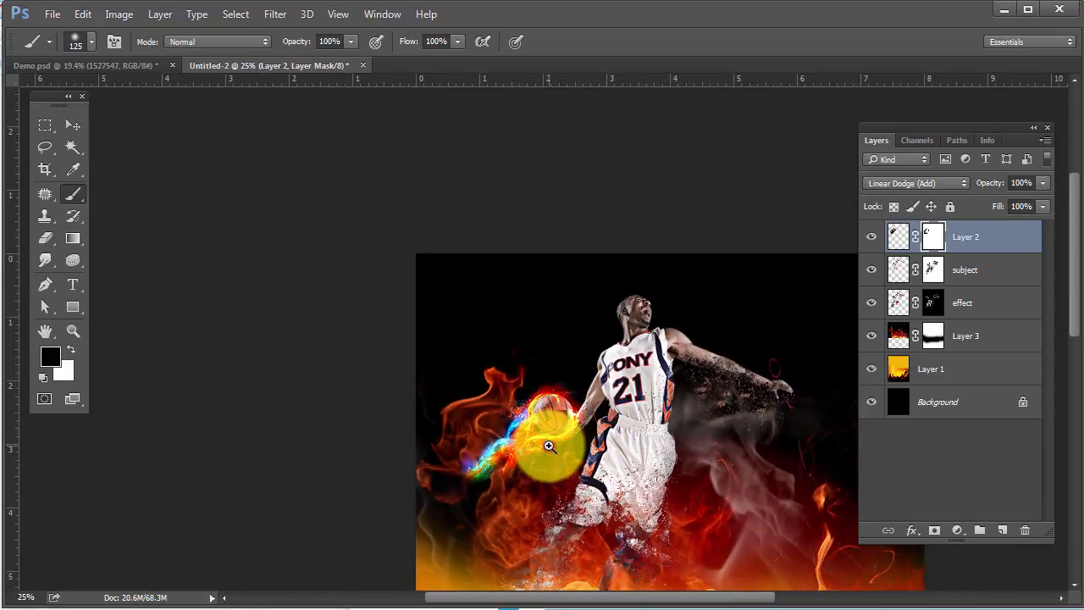
ctrl+click(550, 447)
ctrl+click(550, 446)
ctrl+click(550, 446)
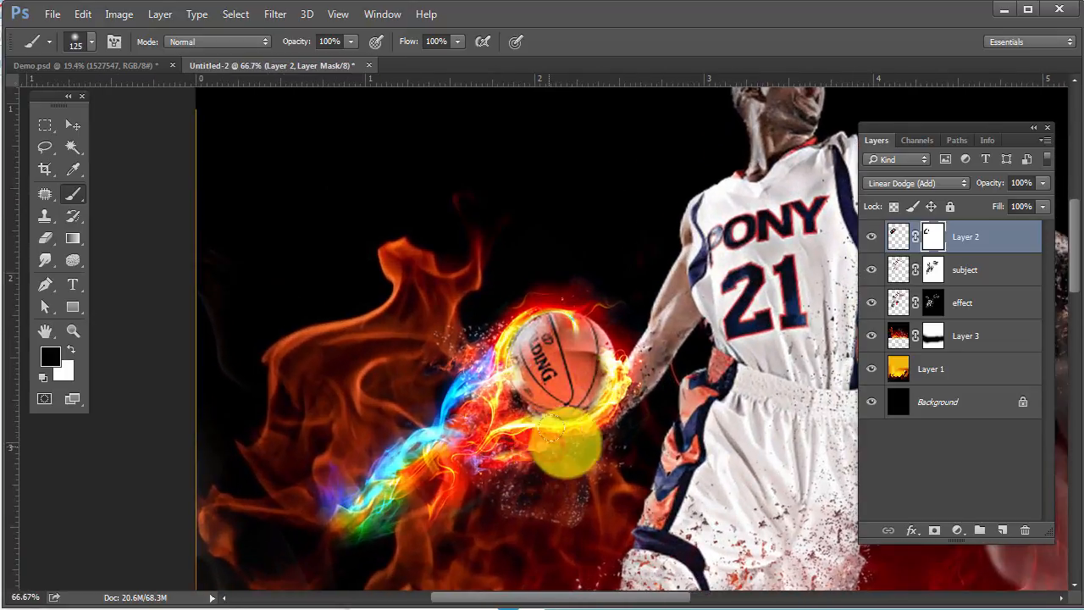
click(871, 238)
click(872, 239)
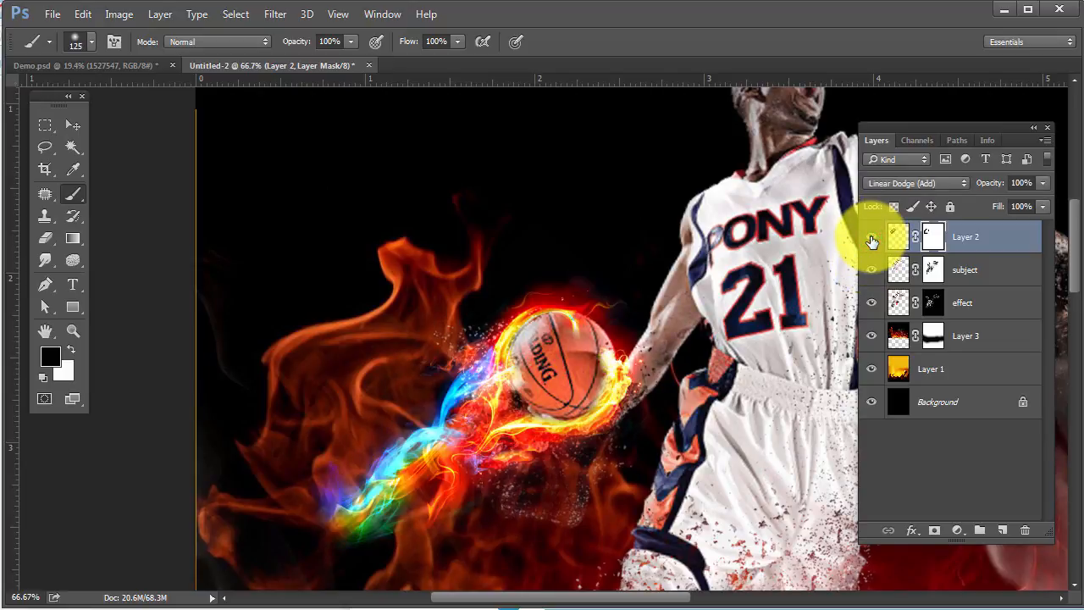
alt+click(570, 447)
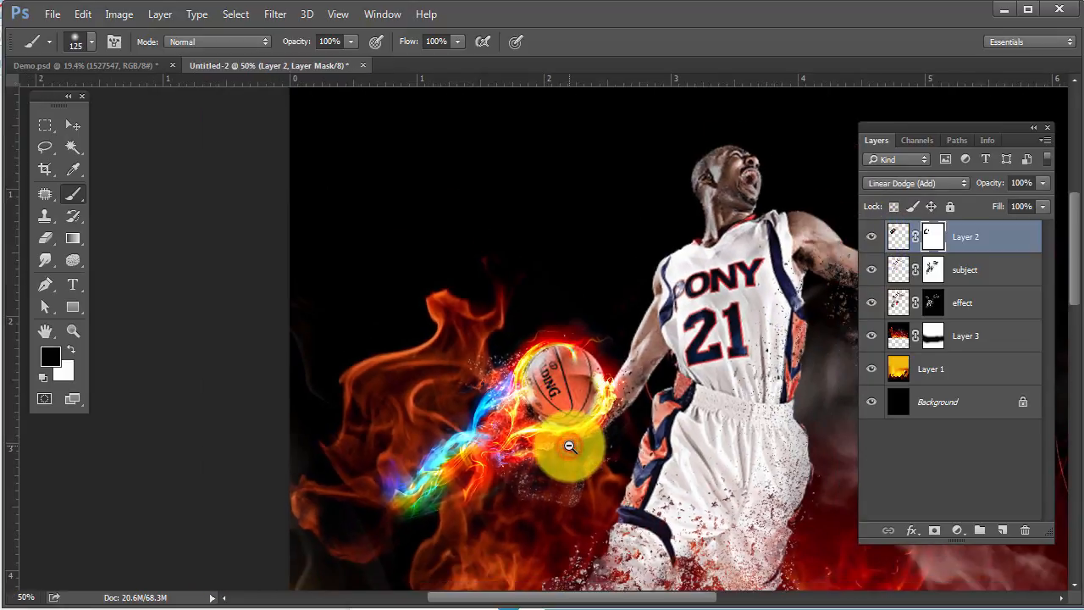
alt+click(569, 446)
alt+click(570, 448)
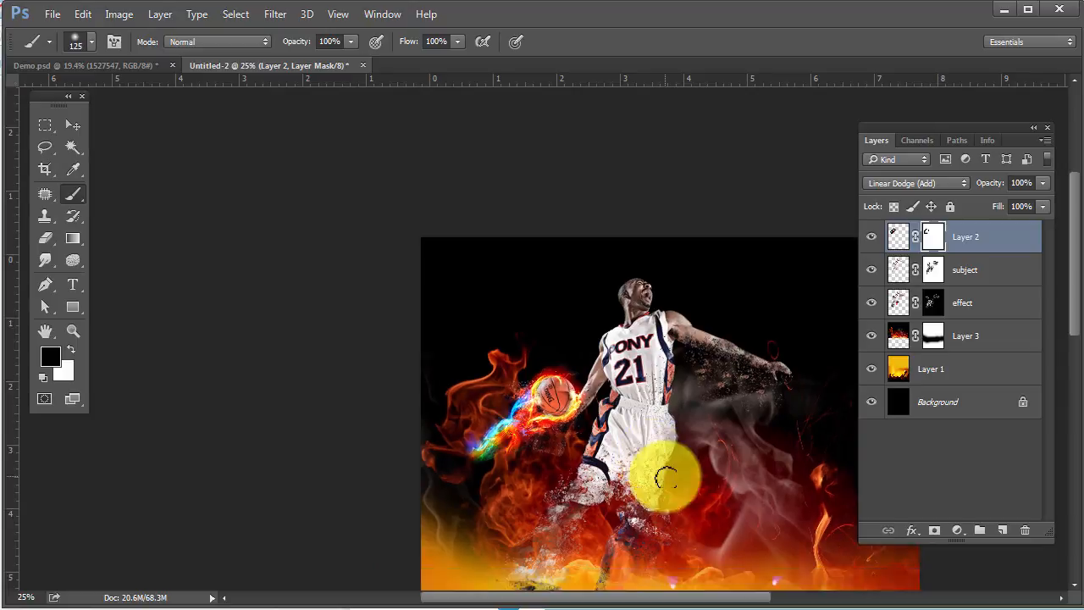
key(ctrl+0)
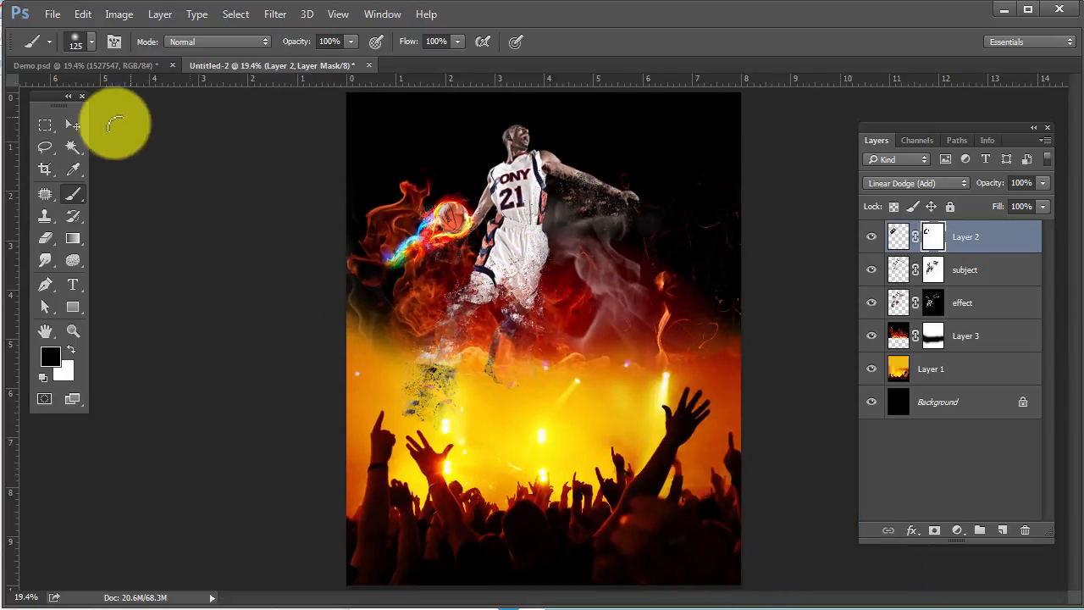
- Check the vertical lettering in the Demo.psd reference document and return to the Untitled-2 poster
click(73, 125)
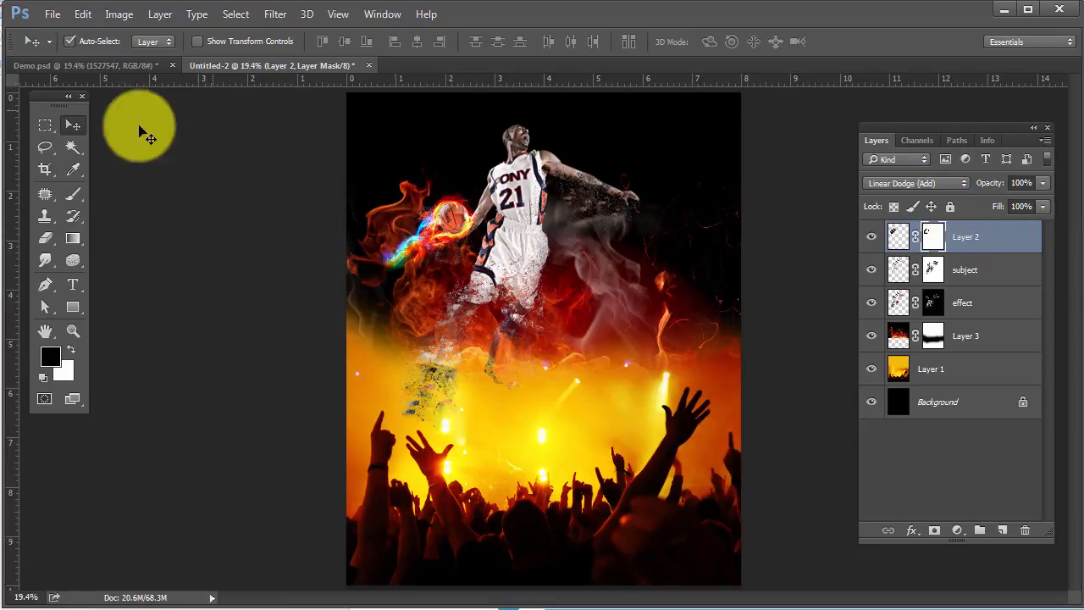
drag(44, 94, 168, 116)
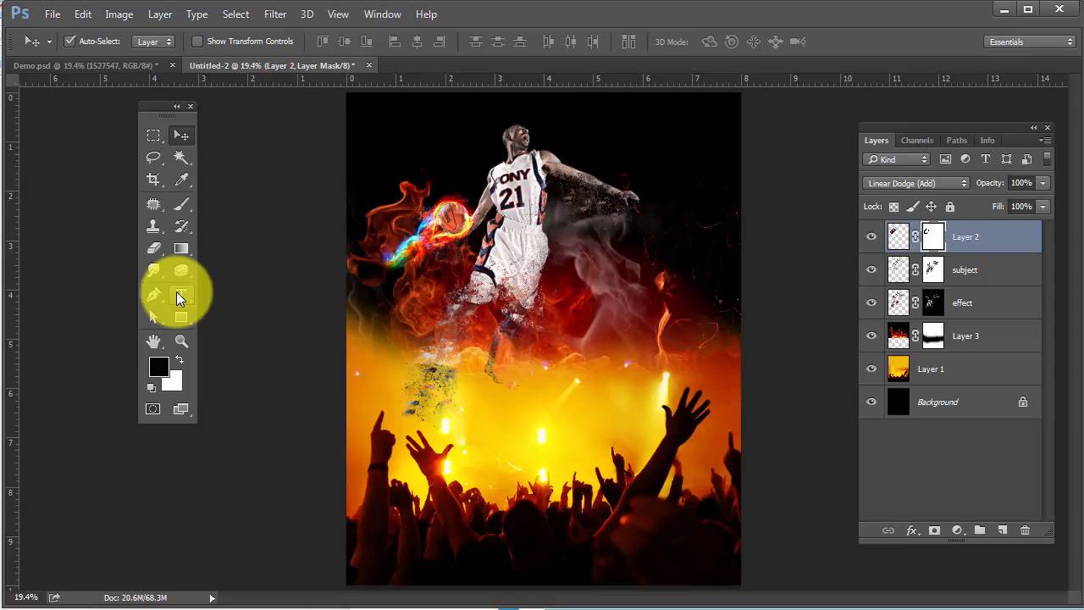
click(38, 64)
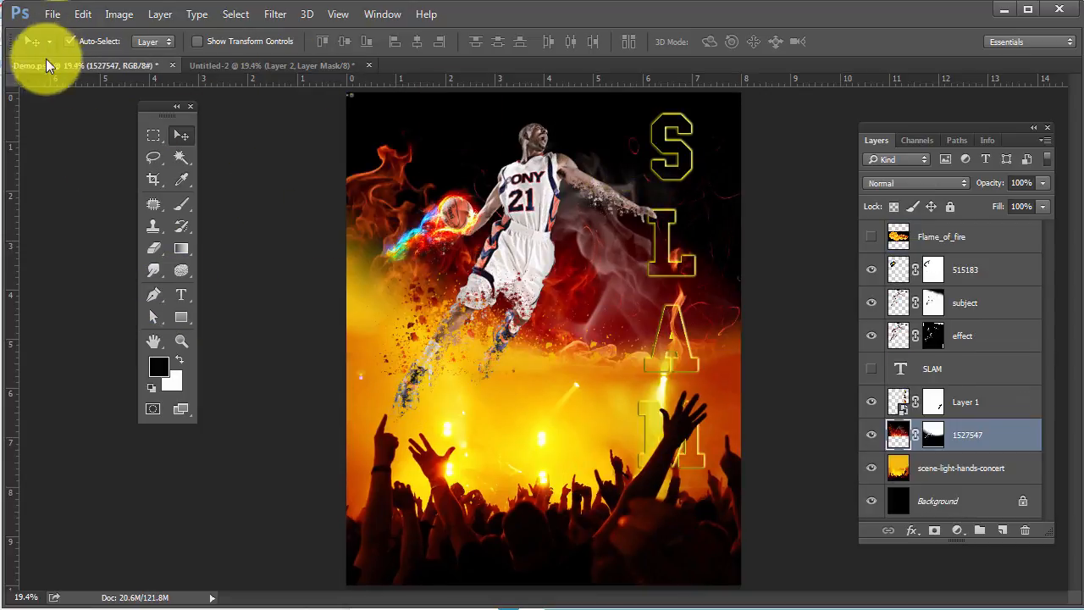
click(231, 65)
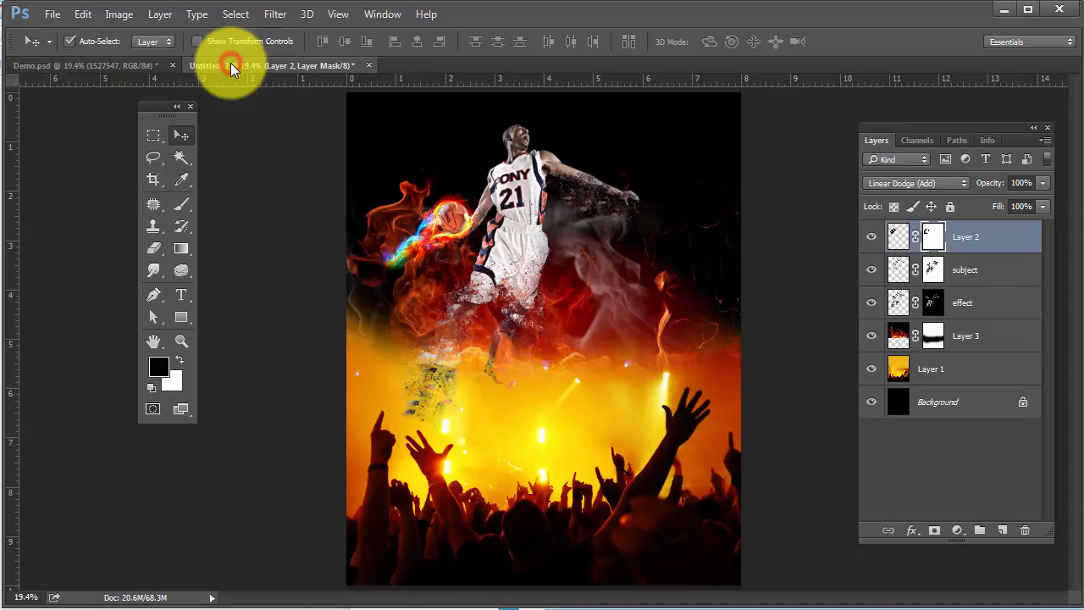
- Add the vertical text SLAM beside the player's outstretched arm in College Bold at 72 pt with the Vertical Type tool
click(181, 297)
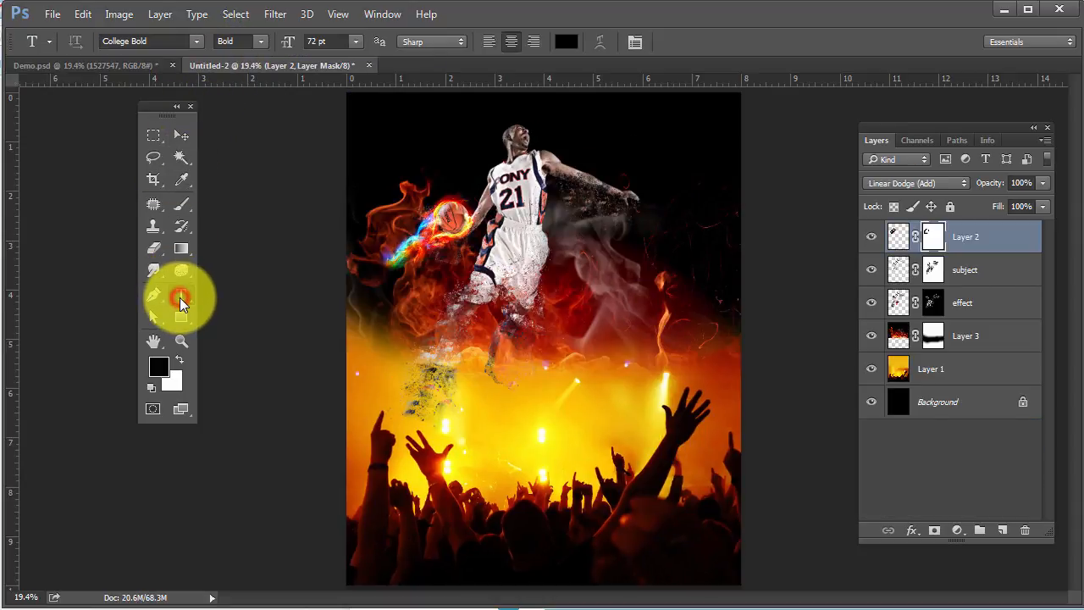
click(181, 297)
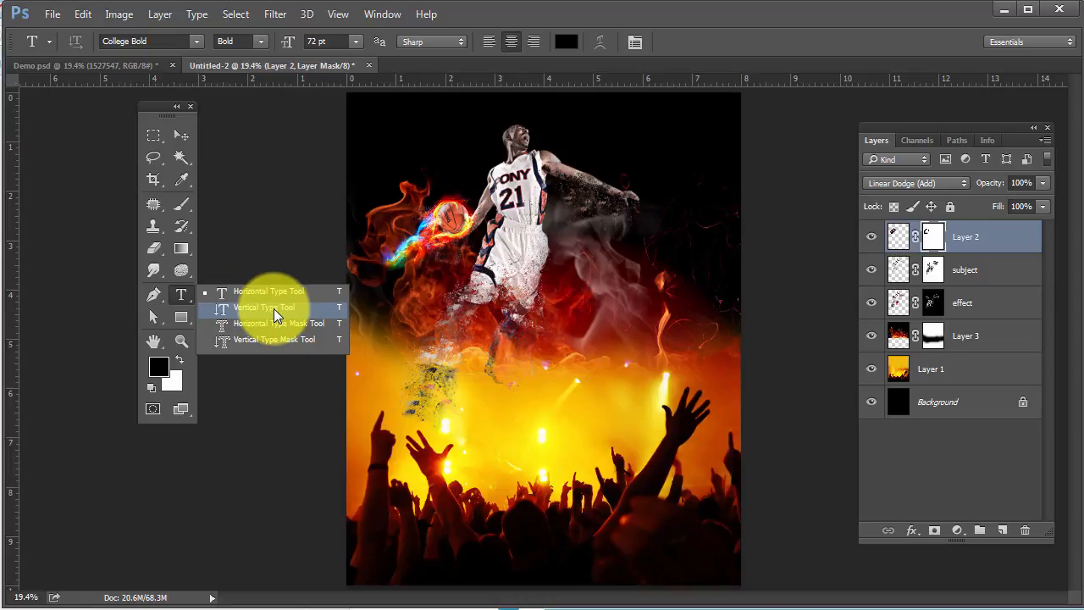
click(274, 308)
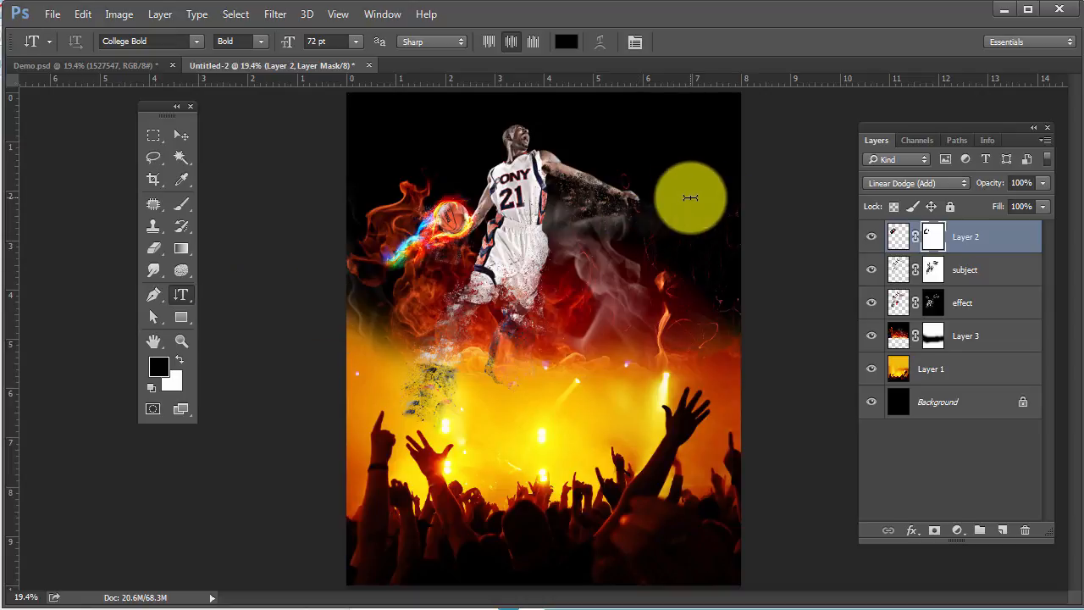
click(607, 436)
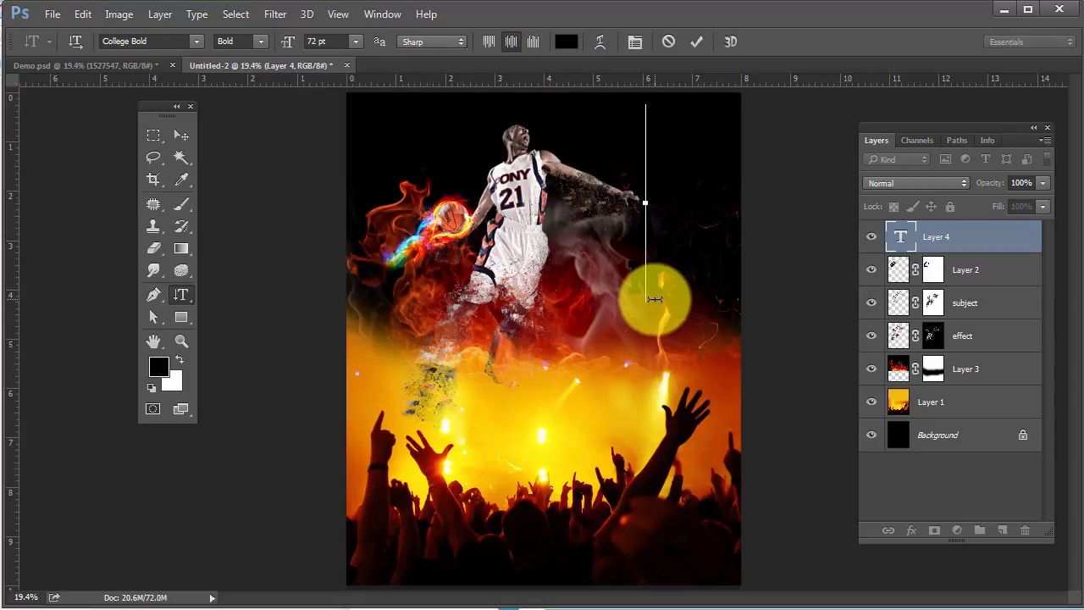
- Recolor all of the SLAM text to off-white #f8f3f3 and commit the text layer
drag(654, 299, 635, 42)
click(566, 41)
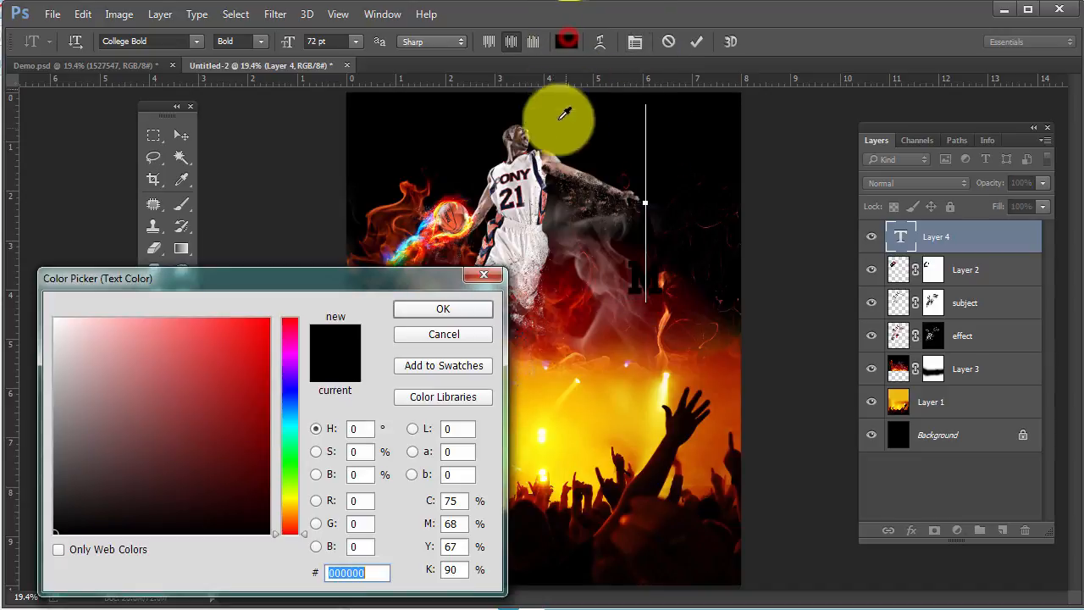
click(57, 324)
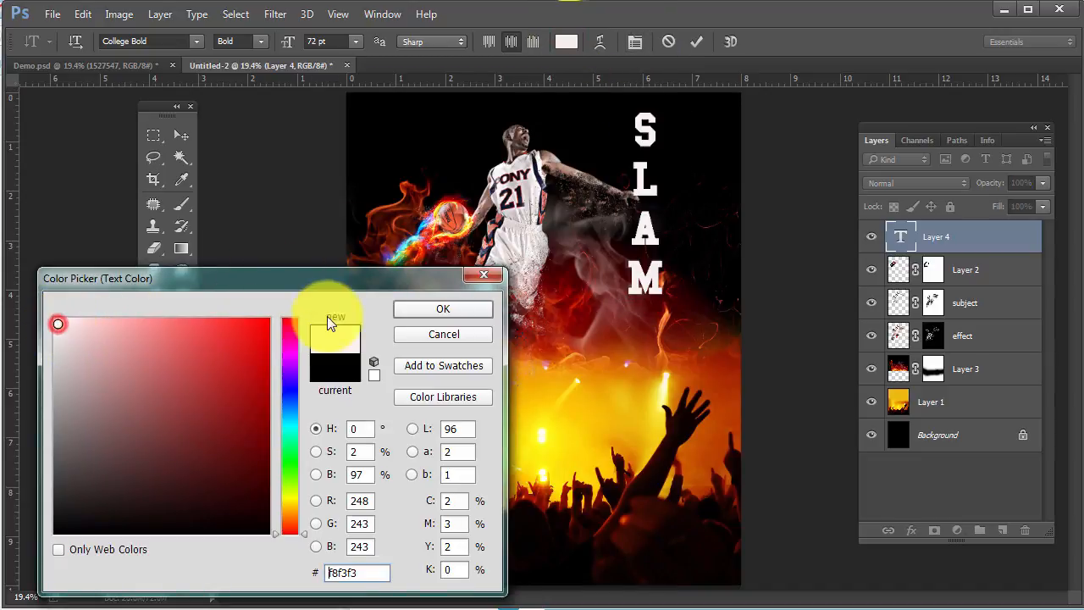
click(404, 308)
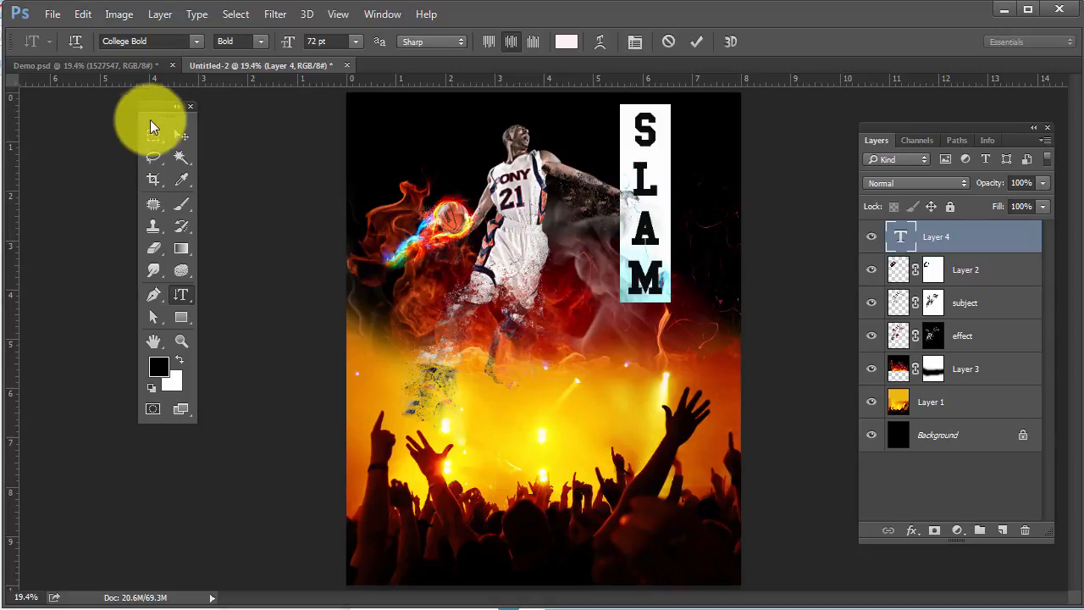
drag(159, 106, 113, 147)
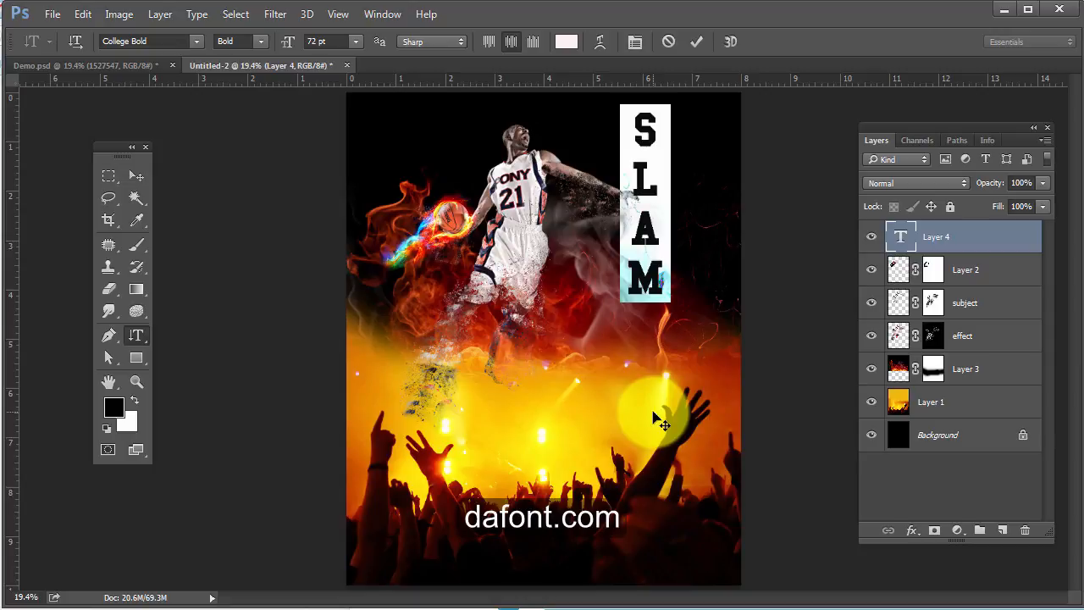
click(137, 175)
- Scale the SLAM text proportionally to 192.06% and shift it slightly up and left along the poster's right side
key(ctrl+t)
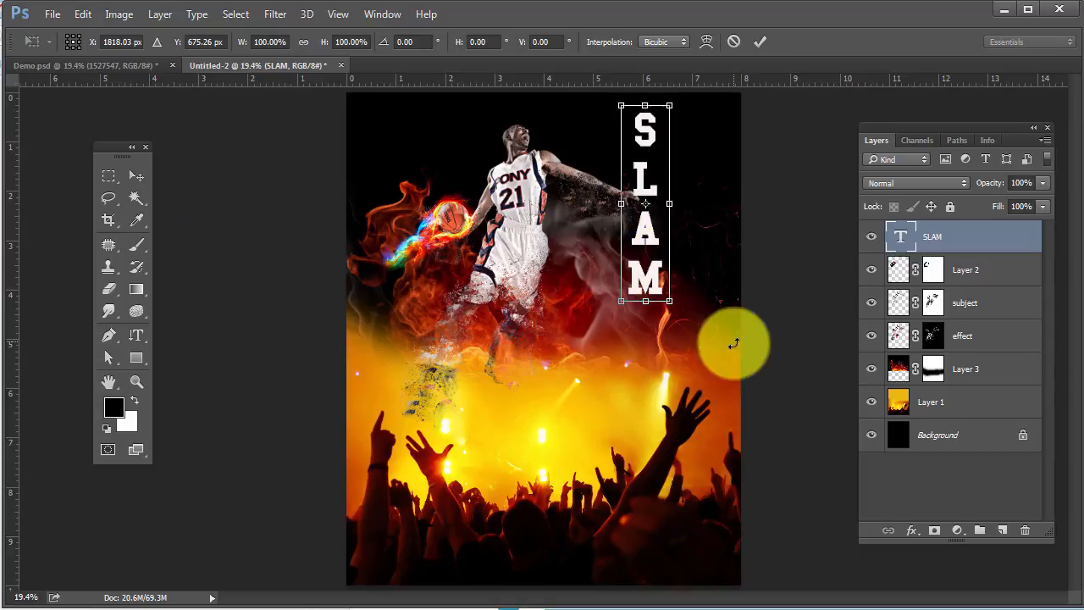
drag(674, 336, 805, 458)
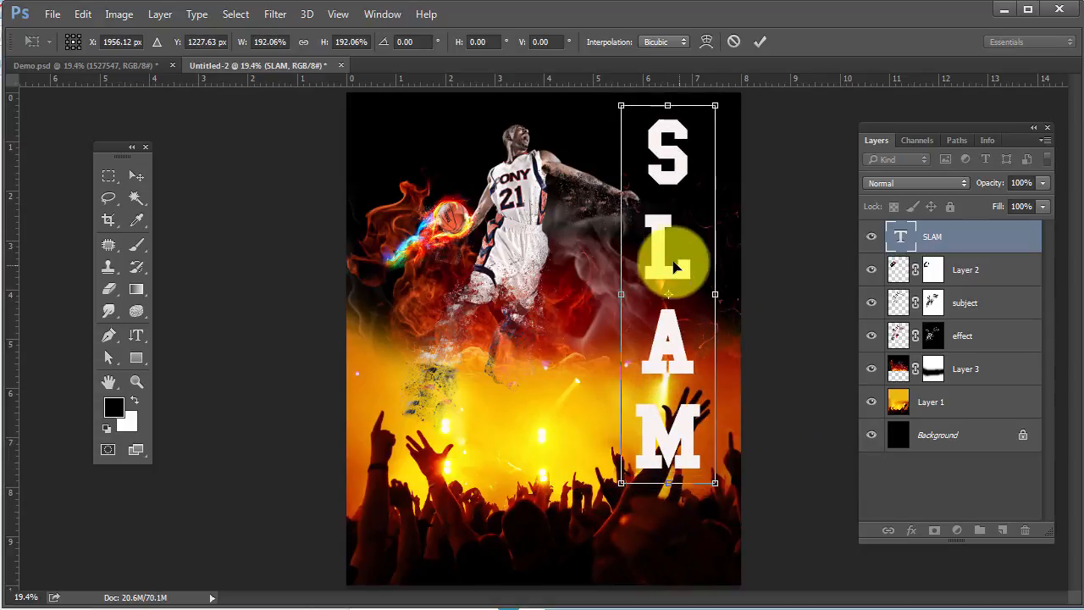
mouse_move(675, 268)
mouse_down()
mouse_move(675, 256)
mouse_move(657, 260)
mouse_move(666, 261)
mouse_up()
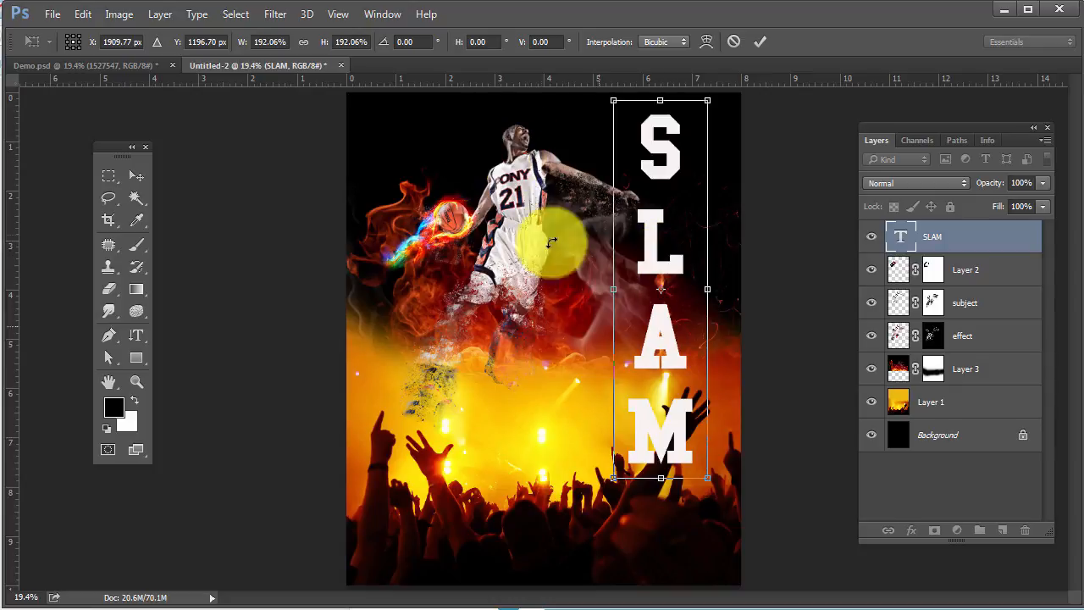
key(Return)
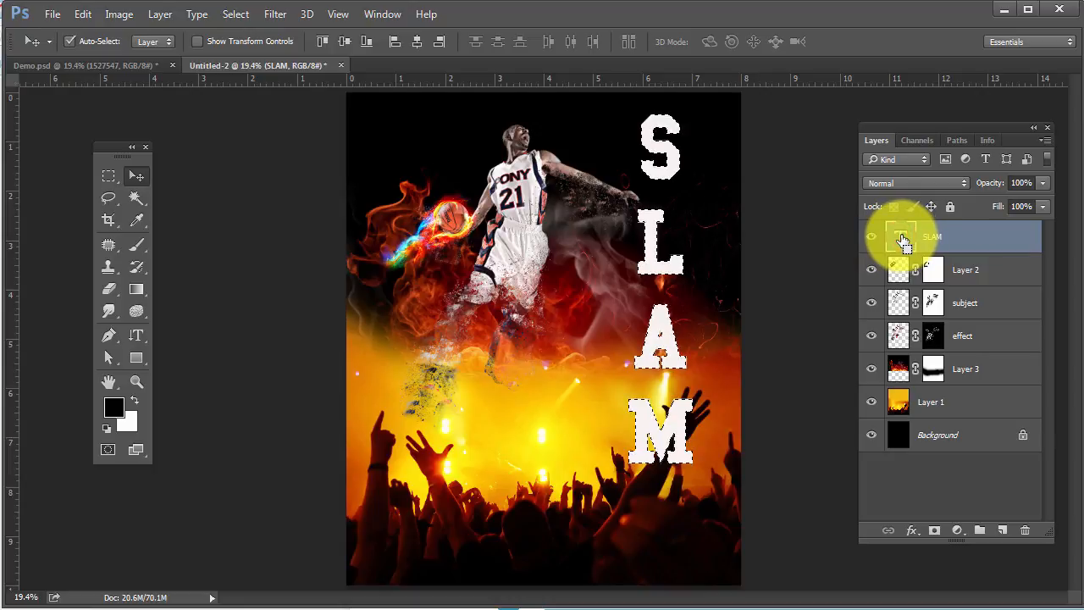
- Hide the SLAM text layer and select Layer 3, Layer 1 and Background together, keeping the letter-shaped selection active
click(872, 239)
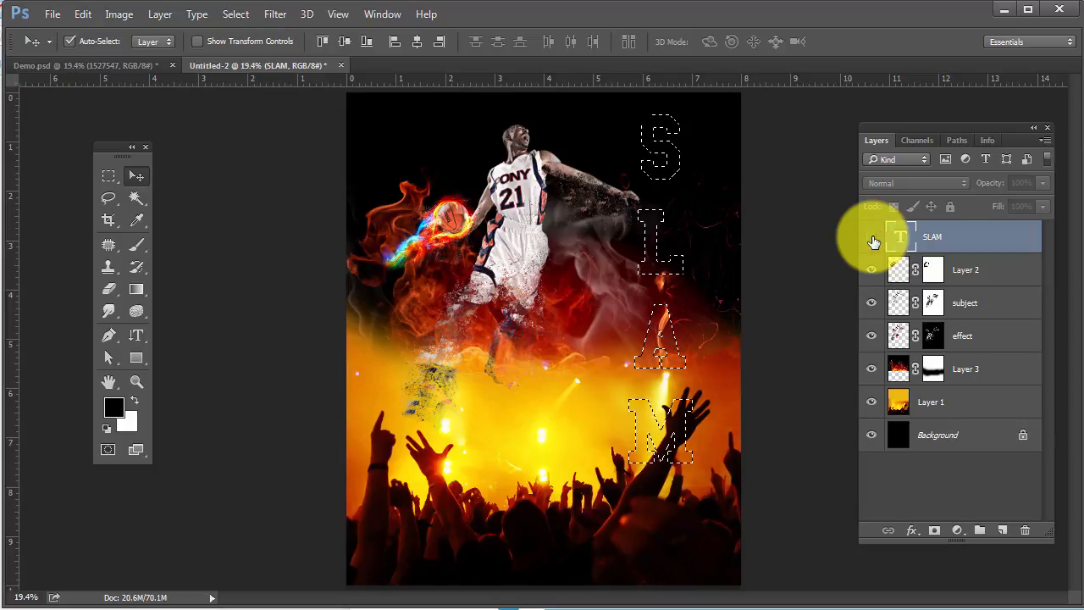
click(1008, 367)
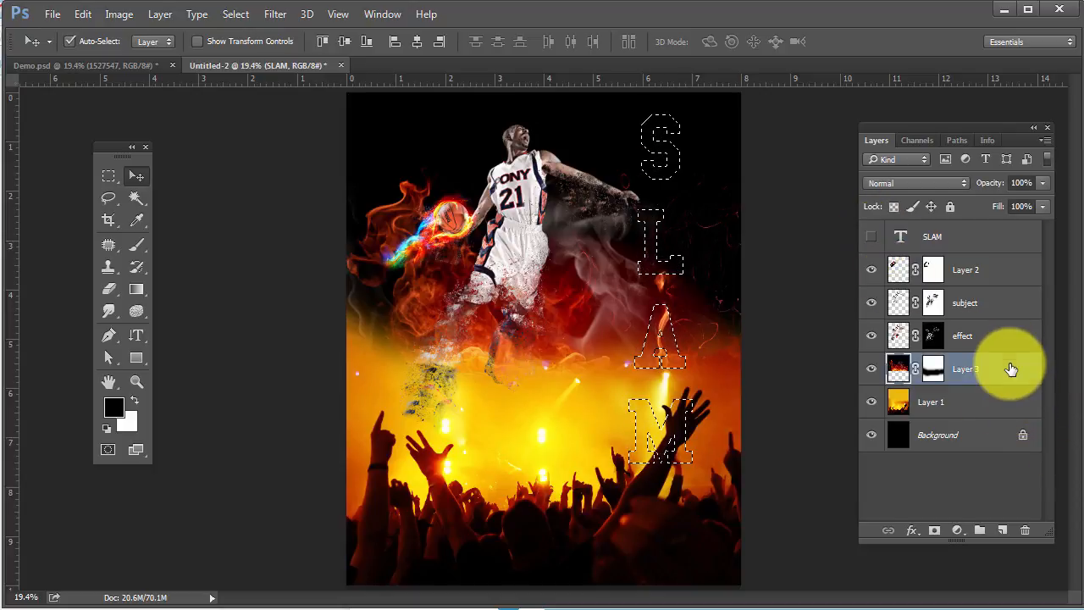
shift+click(971, 403)
shift+click(974, 437)
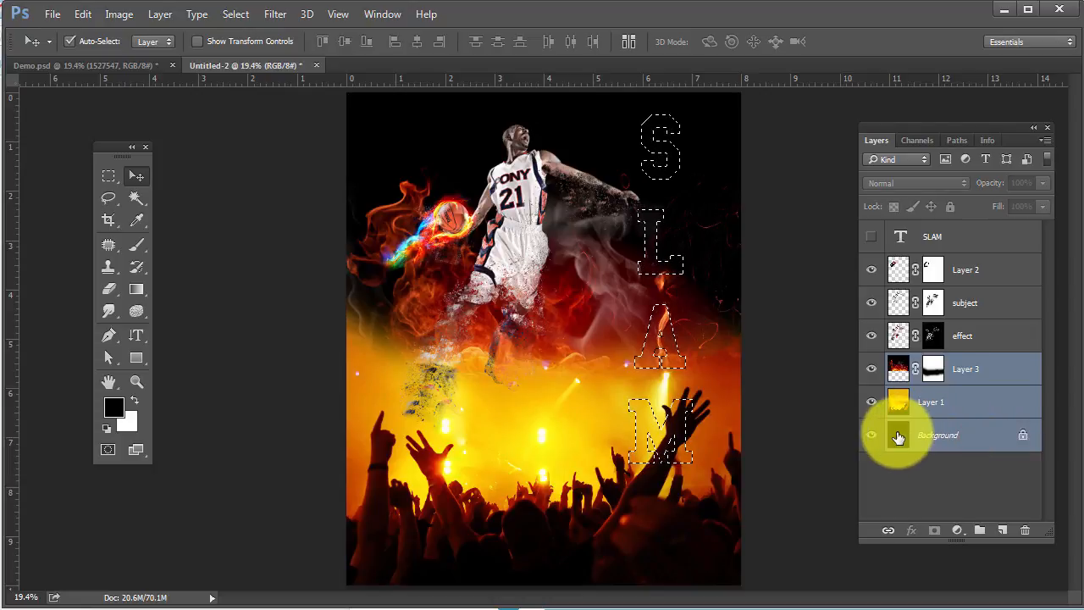
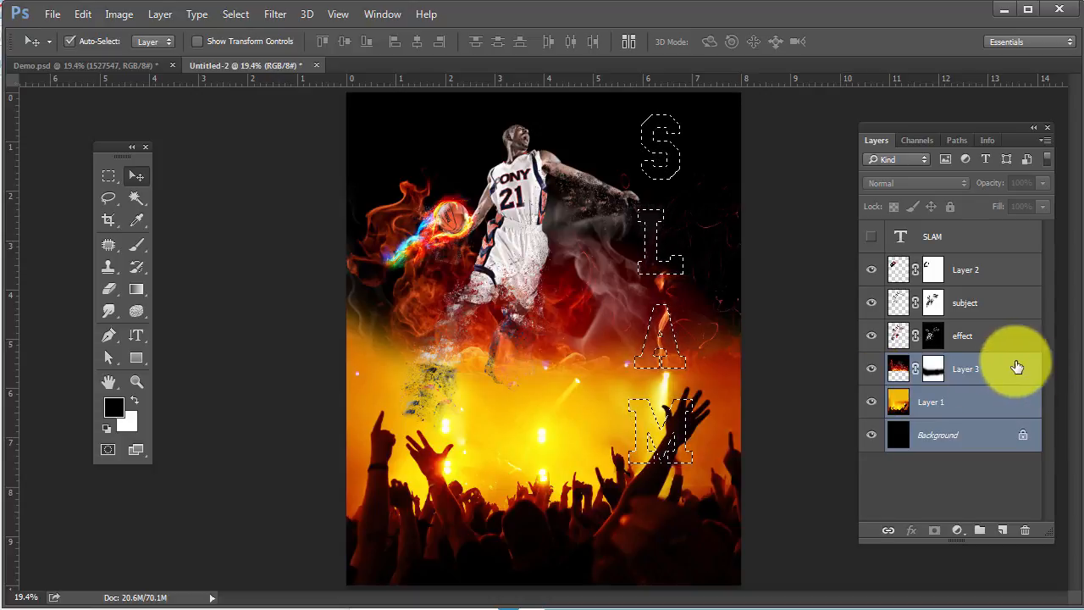
- Paste a merged copy of the backgrounds within the SLAM selection as a new layer, and briefly view that layer alone
key(ctrl+shift+c)
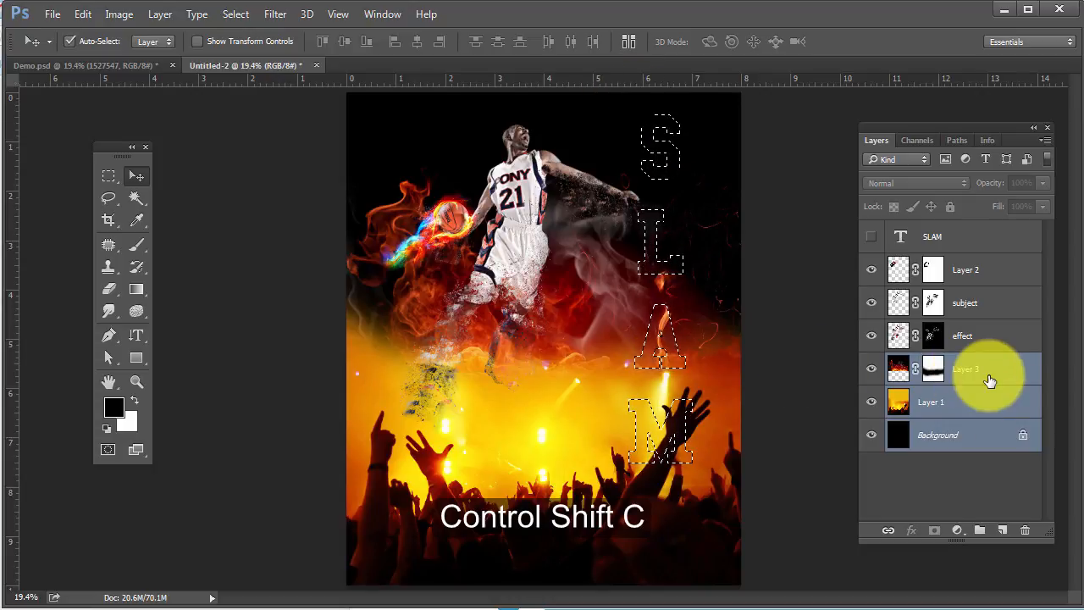
key(ctrl+v)
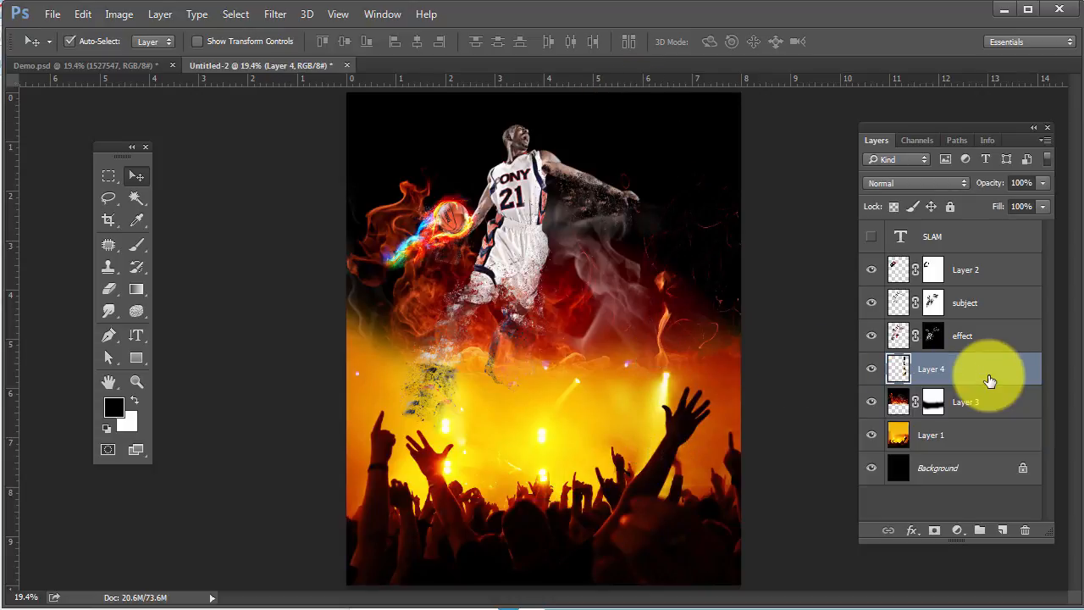
alt+click(870, 374)
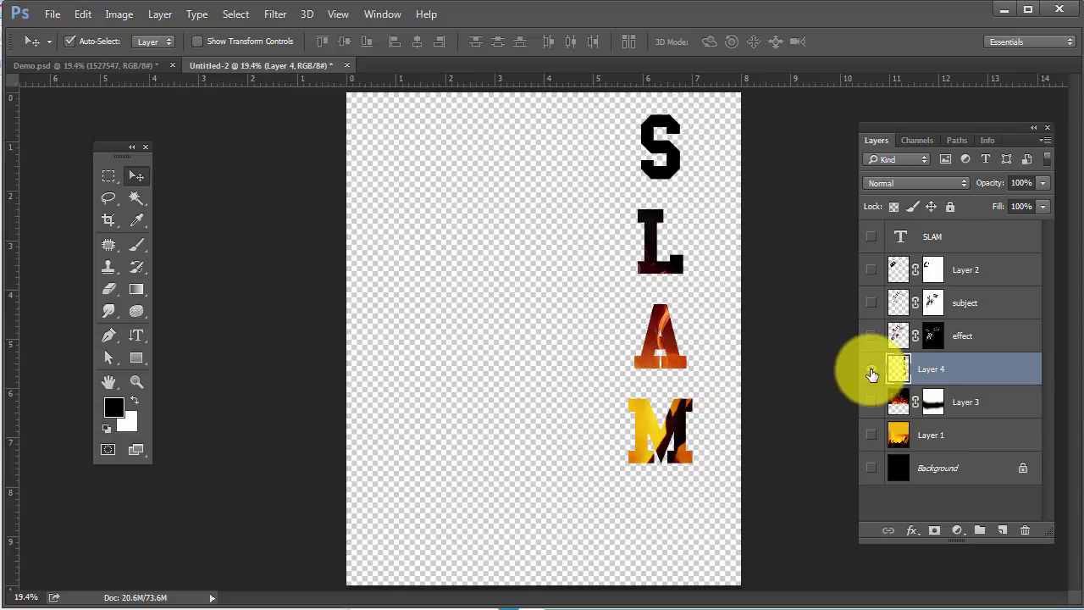
alt+click(871, 373)
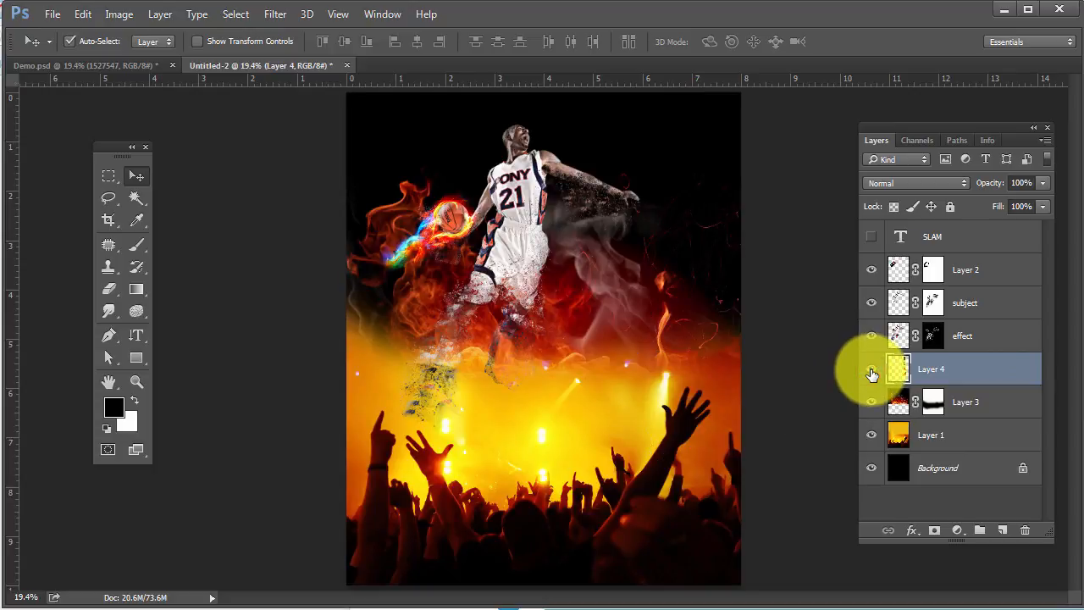
double_click(983, 373)
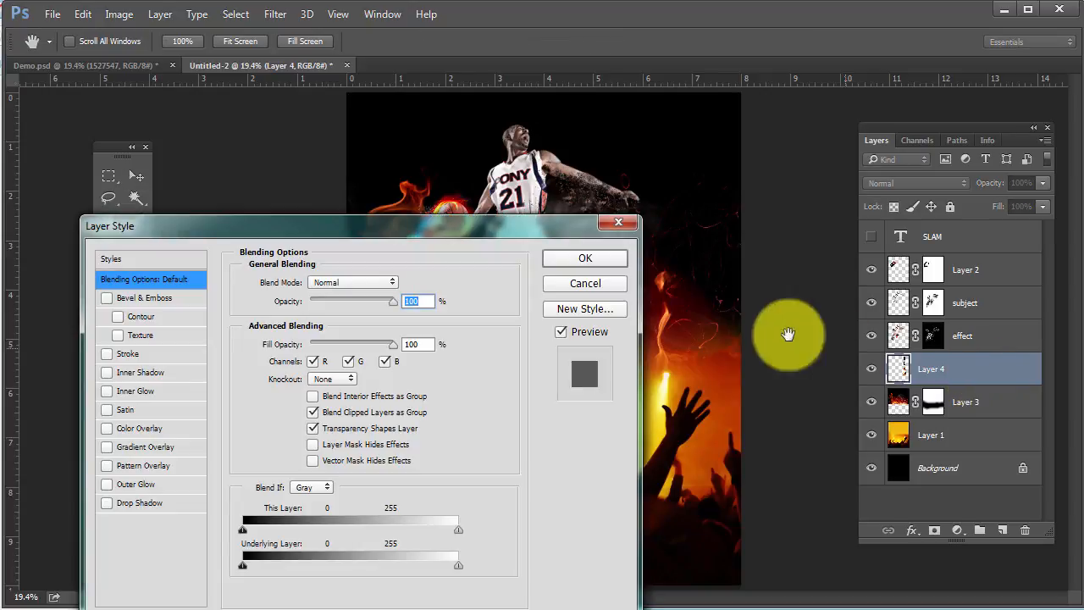
click(596, 281)
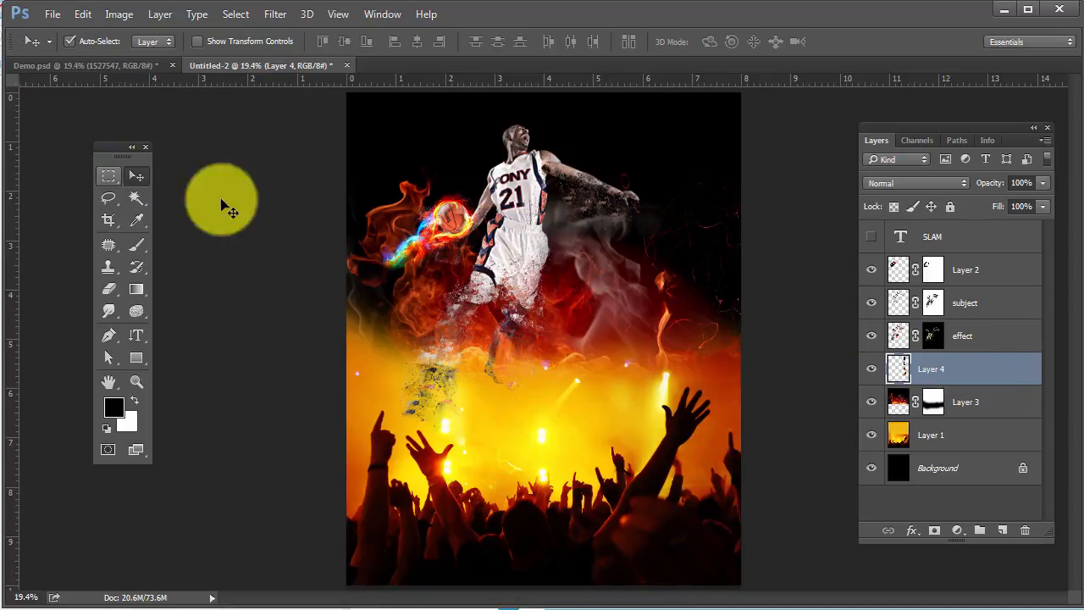
drag(669, 371, 953, 382)
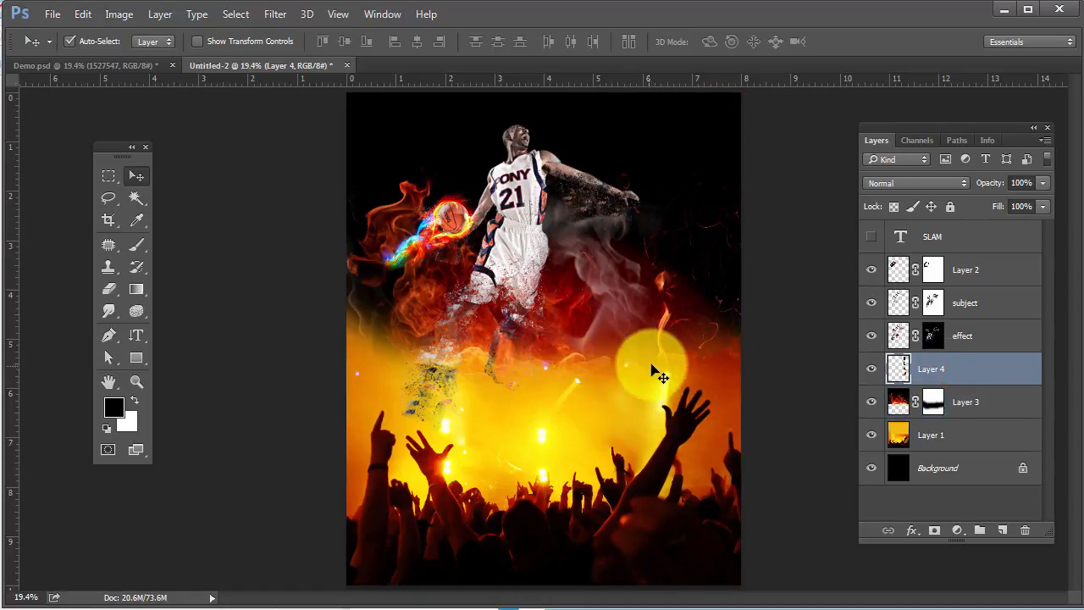
drag(653, 370, 622, 380)
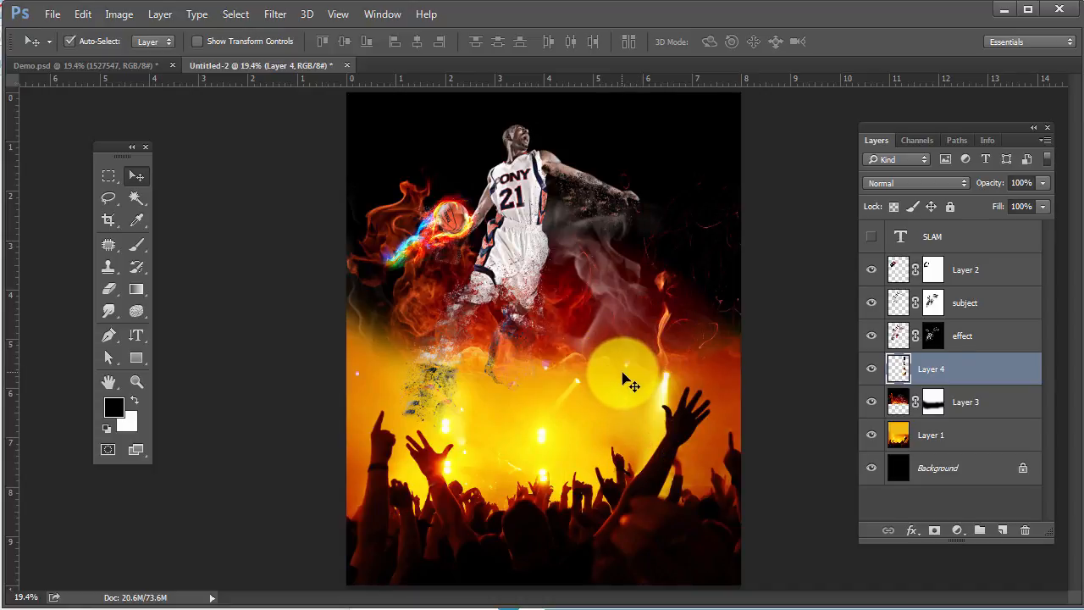
key(ctrl)
- Add a Bevel & Emboss effect to Layer 4 with the style set to Outer Bevel
double_click(970, 371)
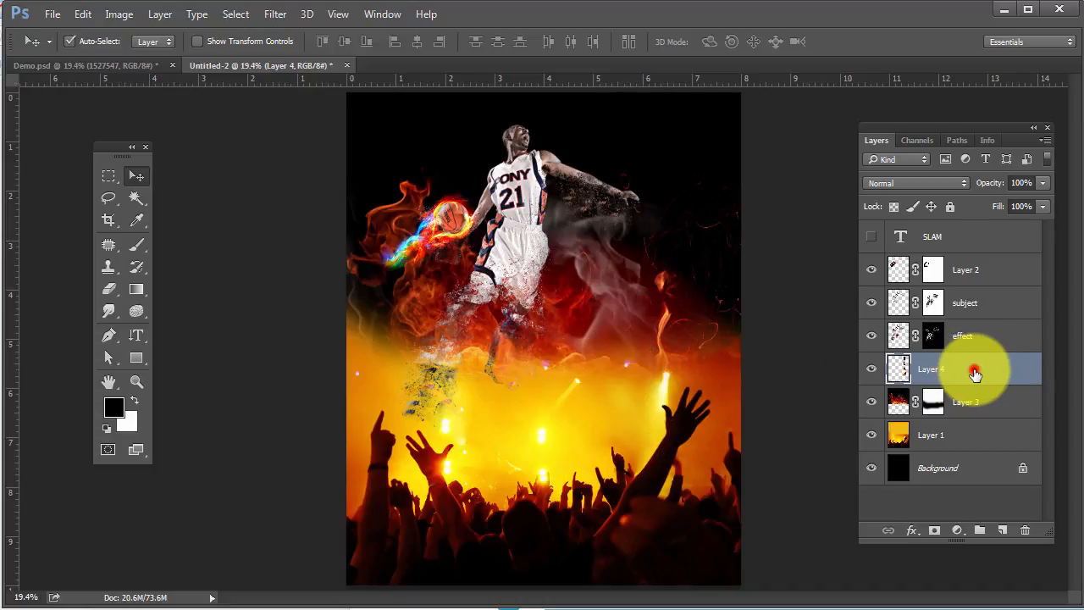
drag(476, 227, 421, 109)
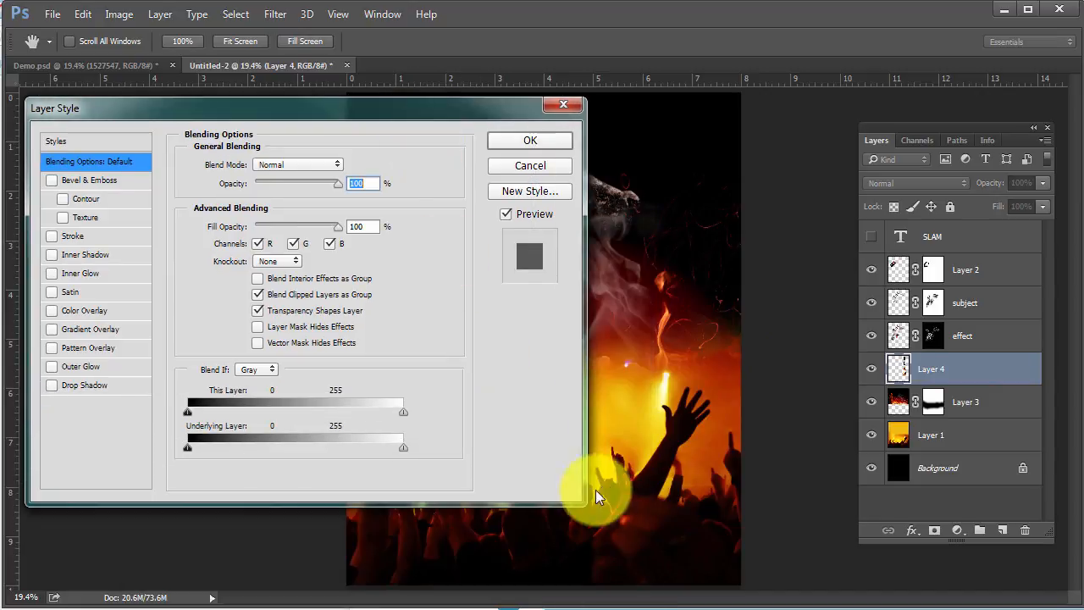
click(49, 179)
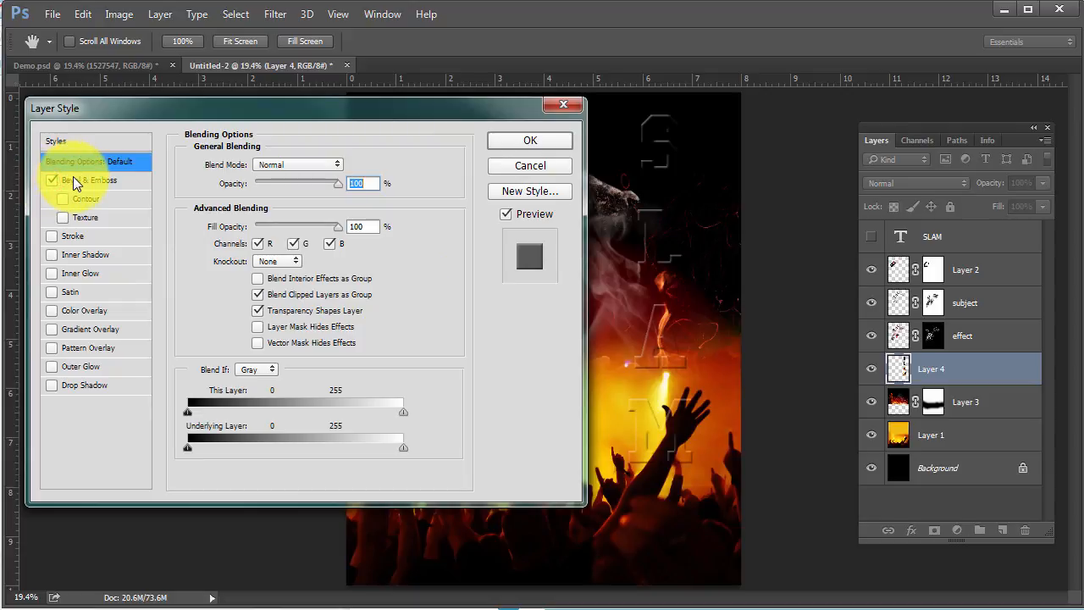
click(74, 179)
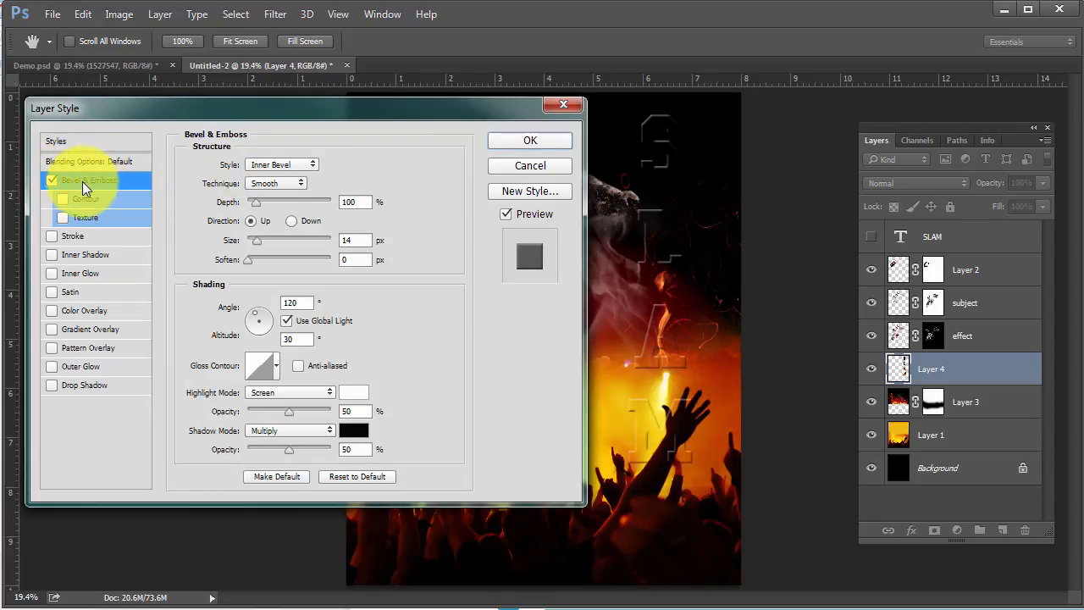
click(294, 167)
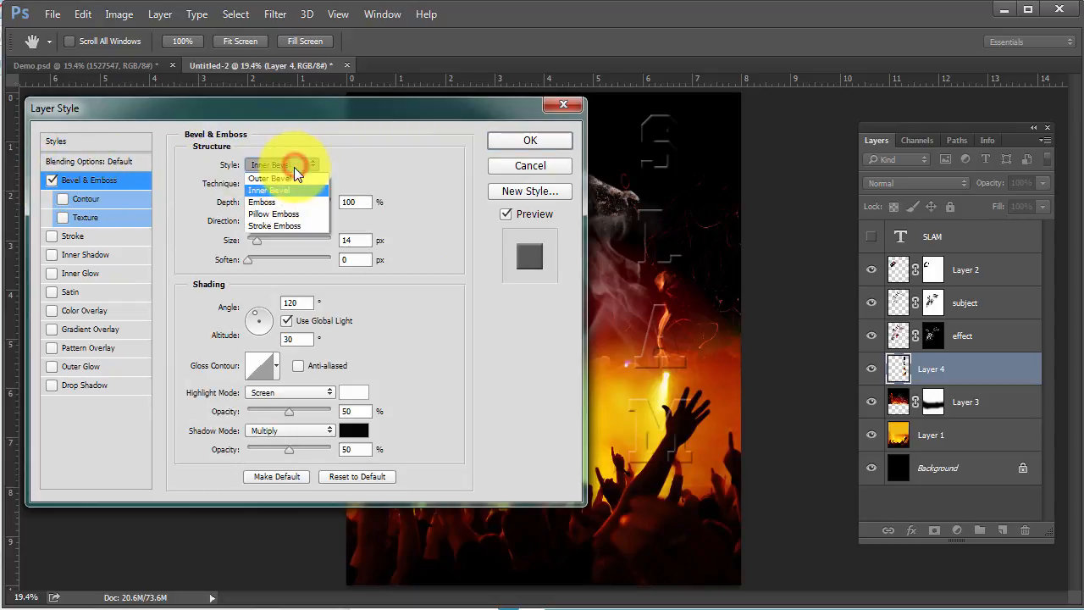
click(288, 178)
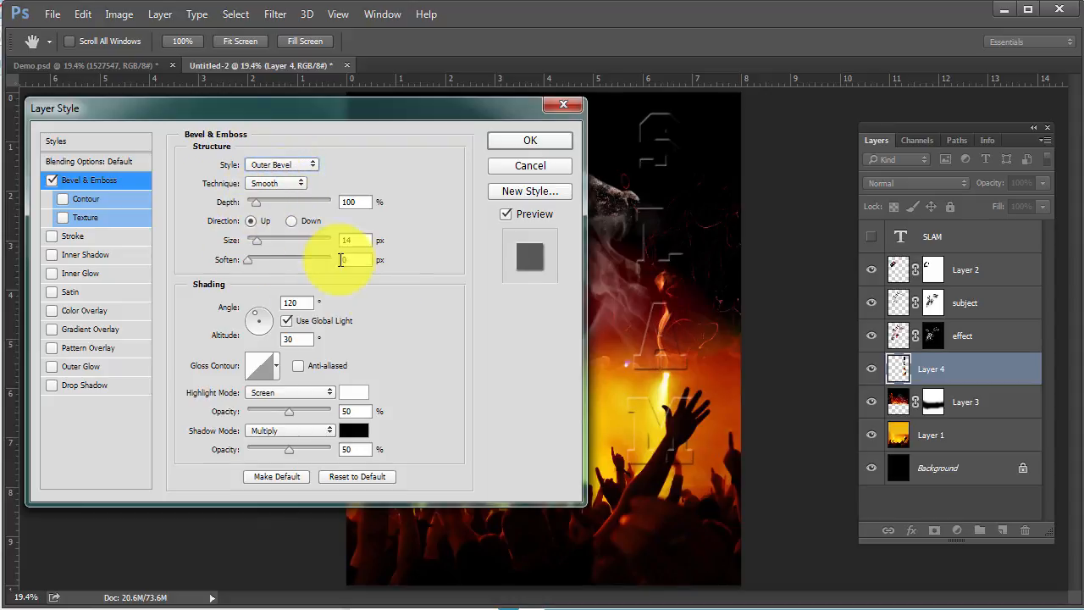
- Add a 6 px inside stroke to the Layer 4 letters in golden yellow #eec217, sampled from the poster
click(49, 237)
click(76, 237)
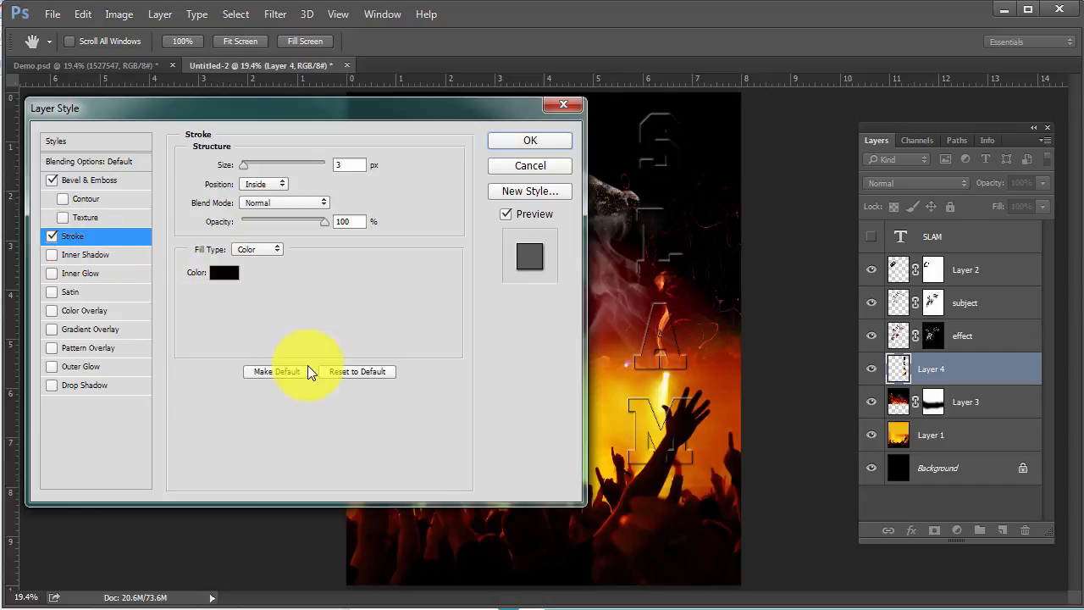
click(220, 275)
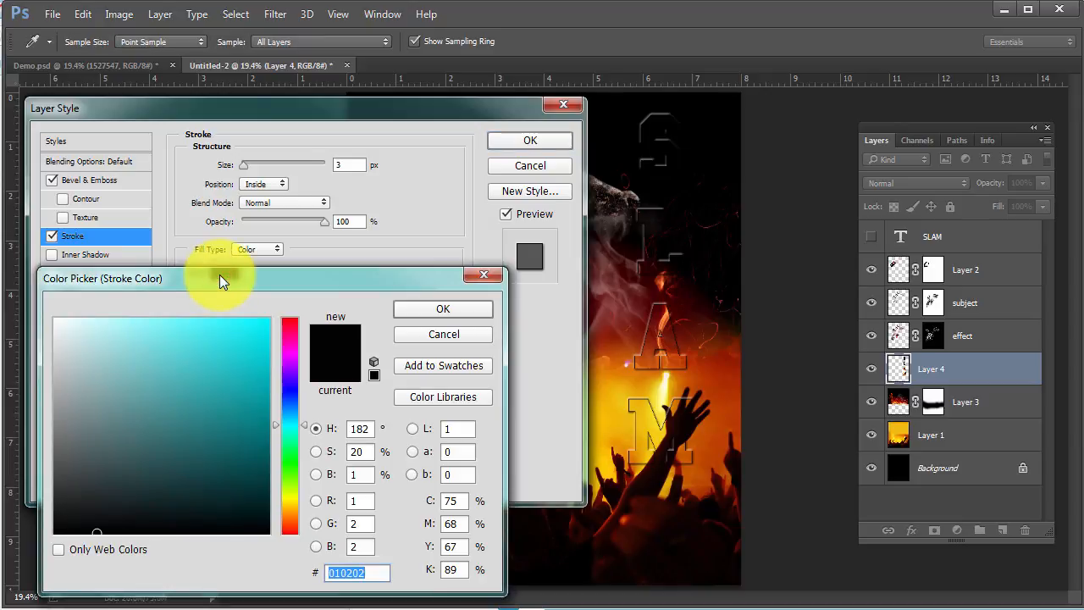
drag(257, 275, 294, 259)
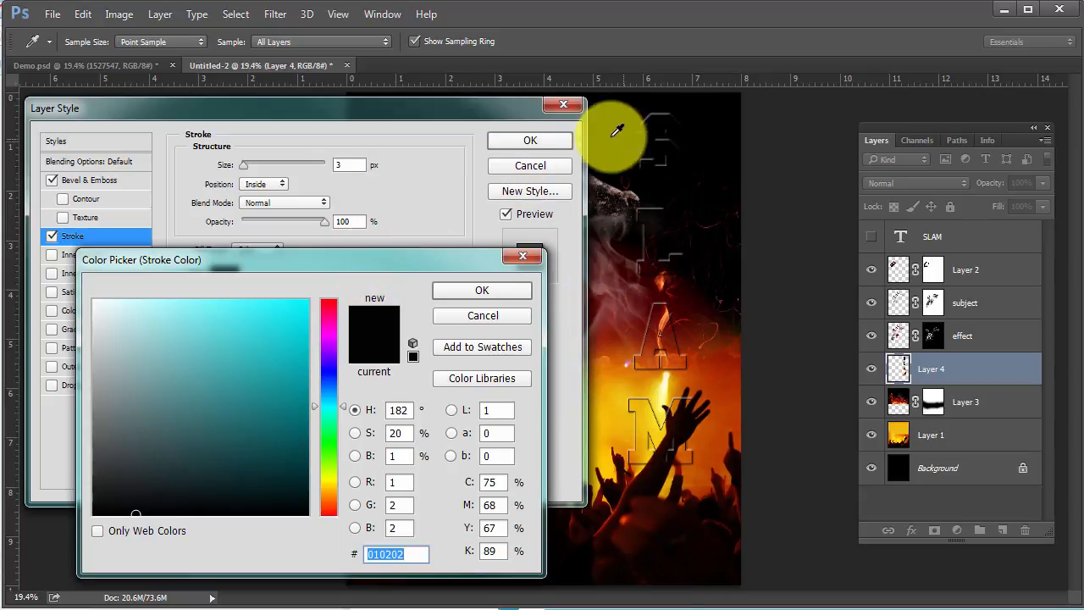
click(627, 391)
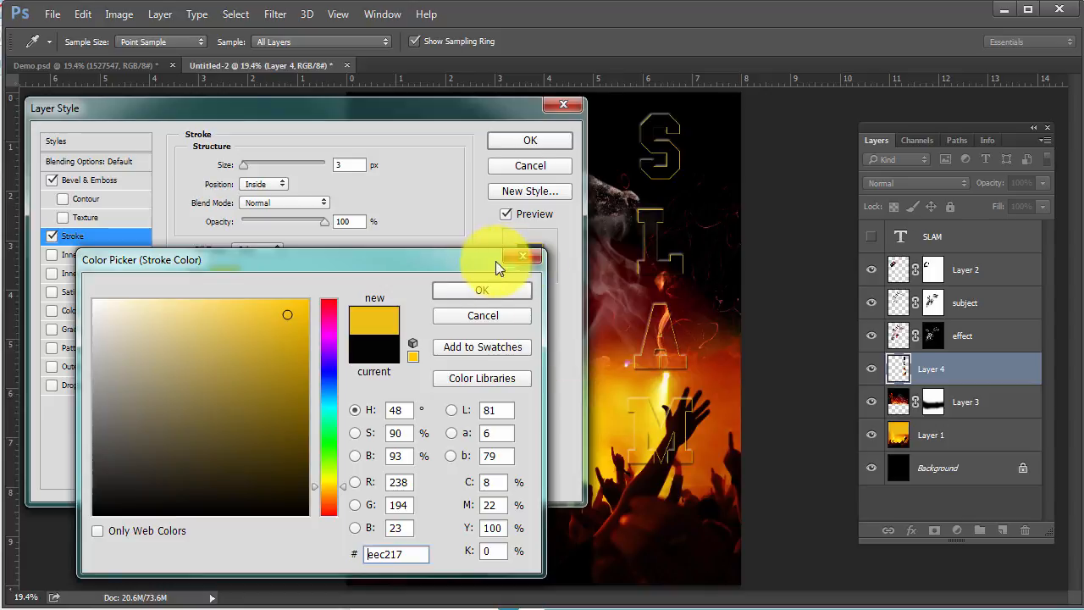
click(477, 292)
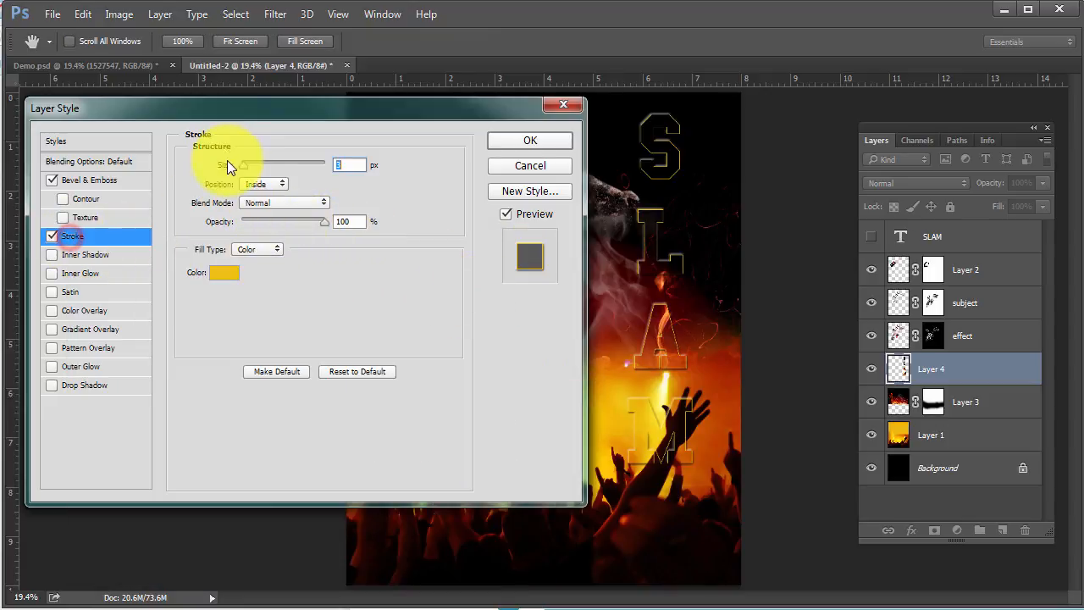
drag(245, 165, 246, 162)
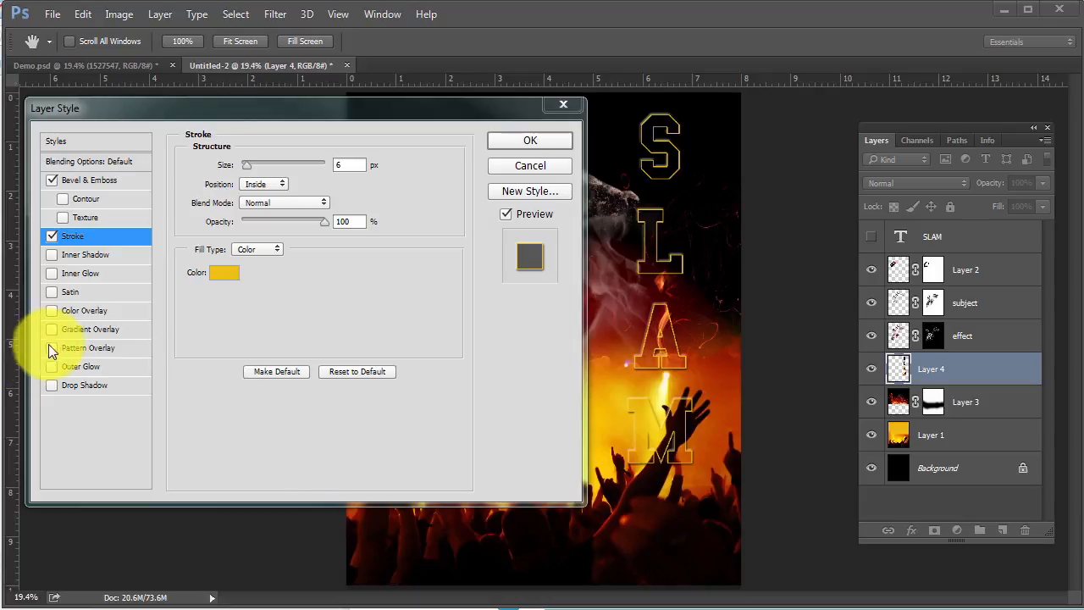
- Add a Color Overlay to the Layer 4 letters in a greenish yellow near #d6d826
click(52, 310)
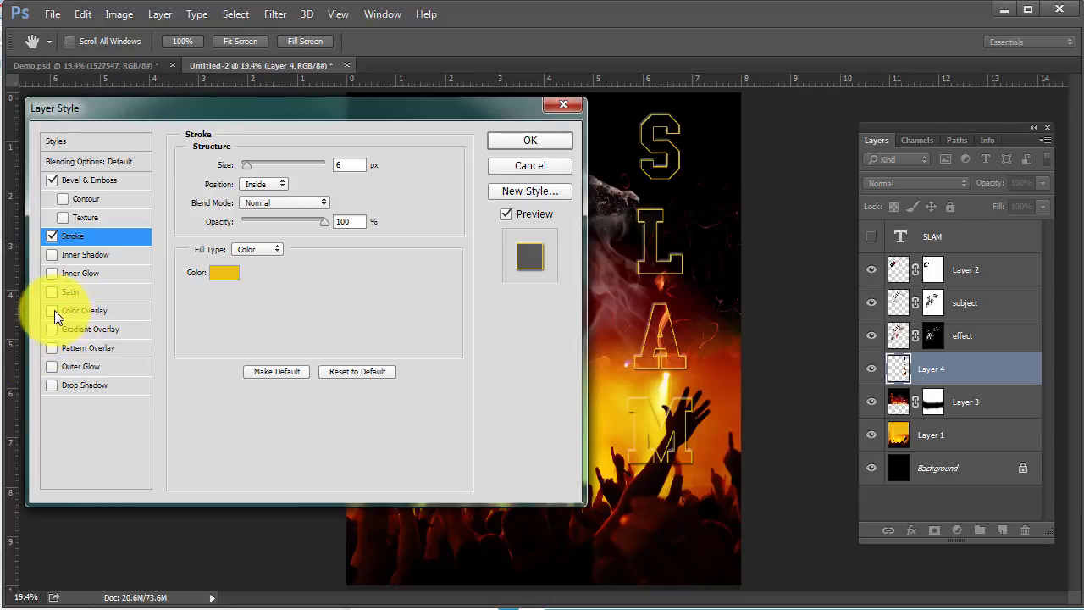
click(53, 310)
click(75, 310)
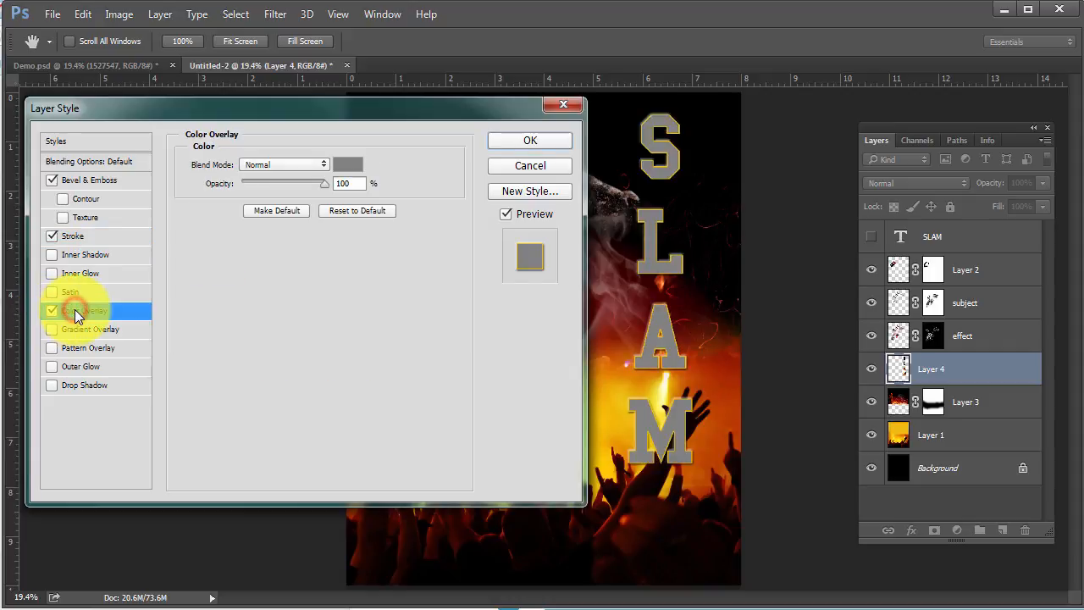
click(343, 165)
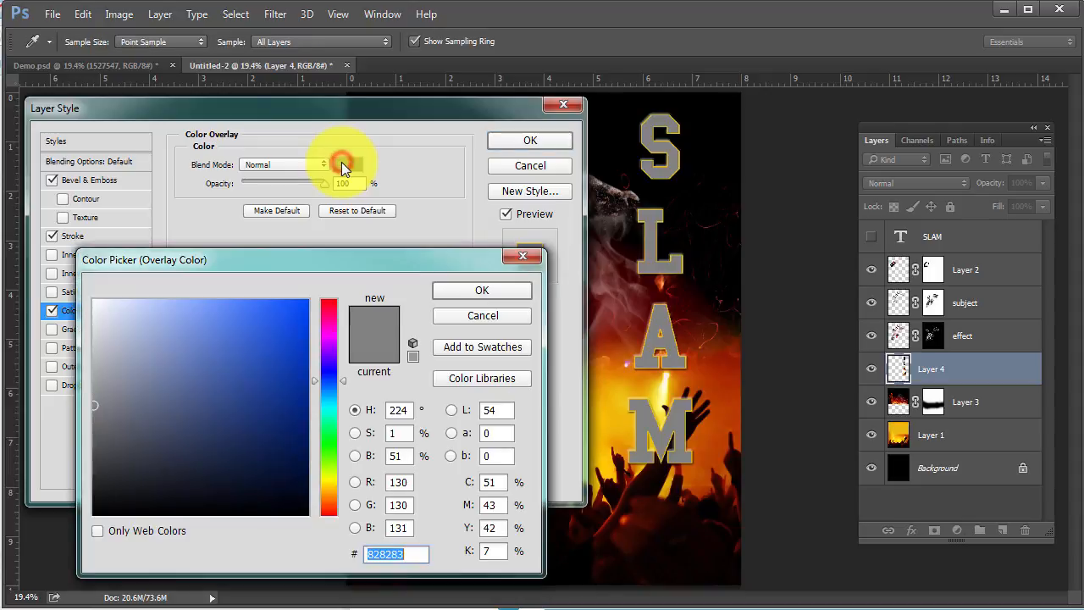
click(328, 479)
click(273, 326)
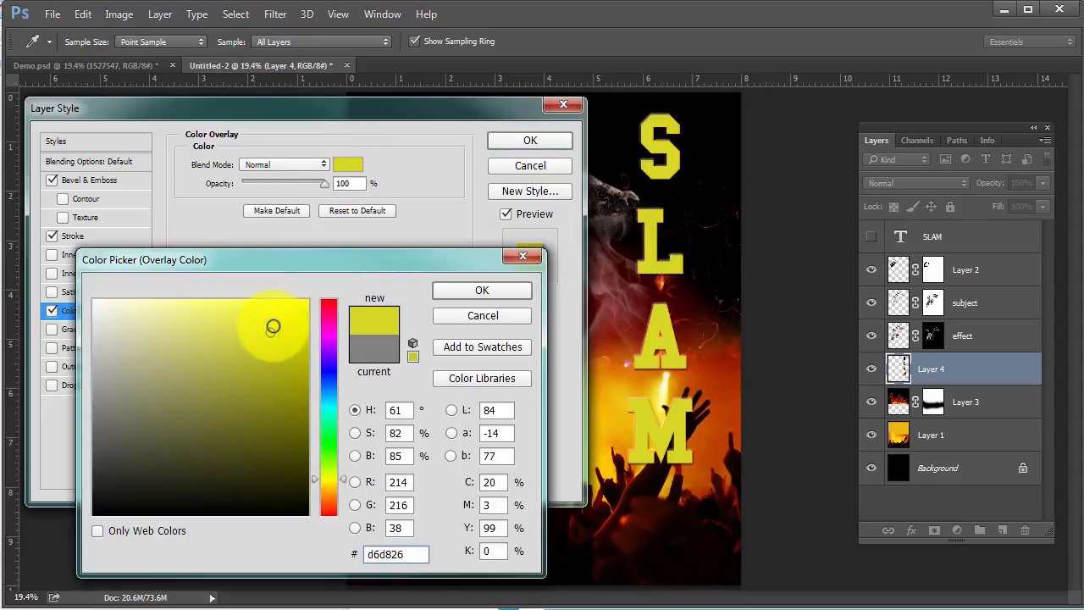
click(460, 291)
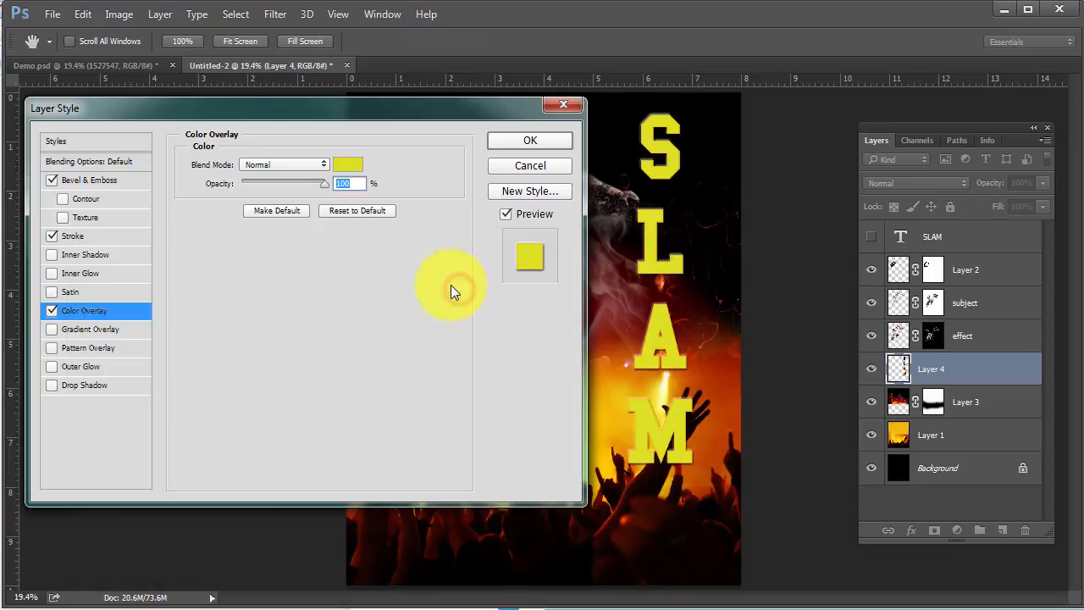
- Try Multiply, Difference, Exclusion and Overlay as the blend mode of the Layer 4 Color Overlay
click(320, 161)
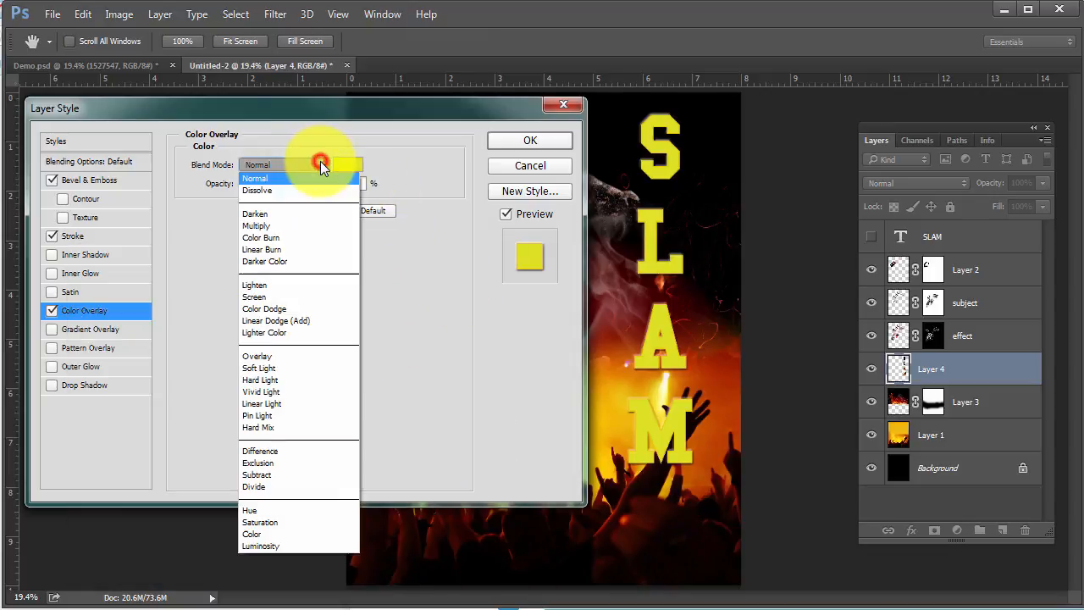
click(274, 224)
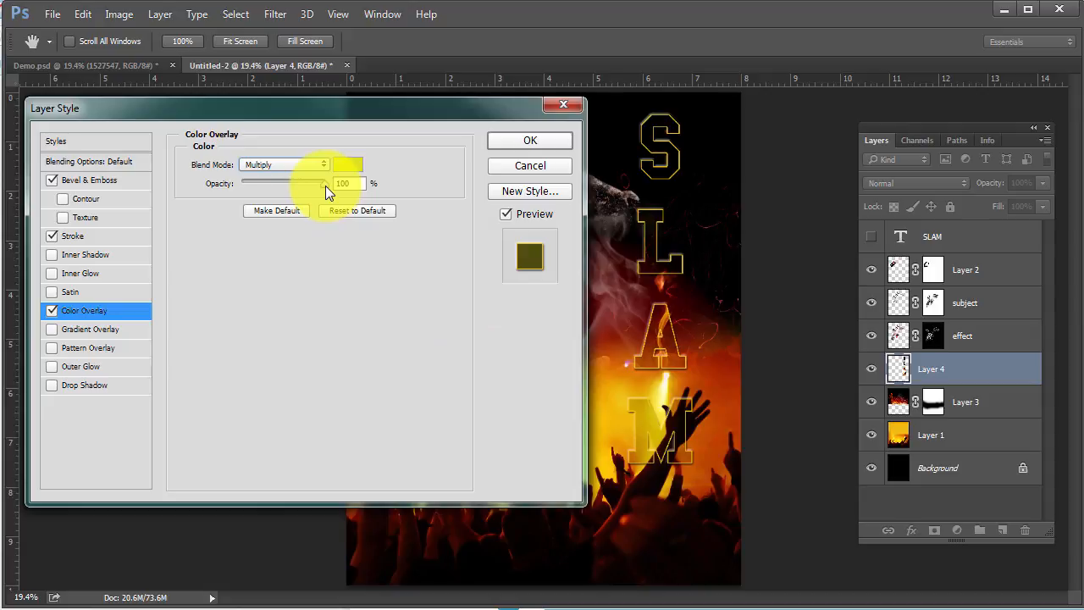
click(303, 166)
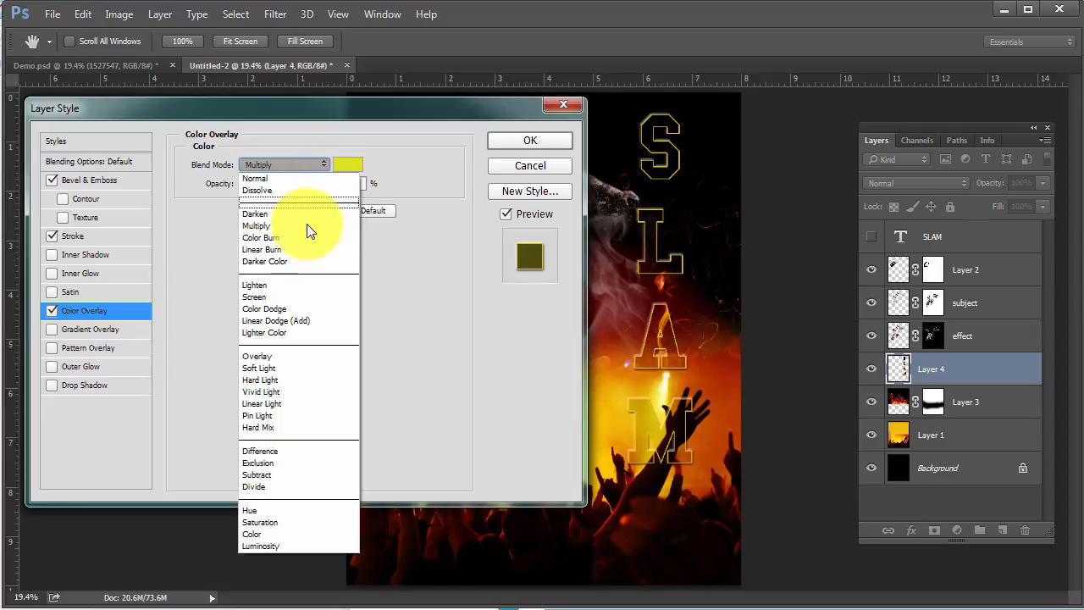
click(285, 455)
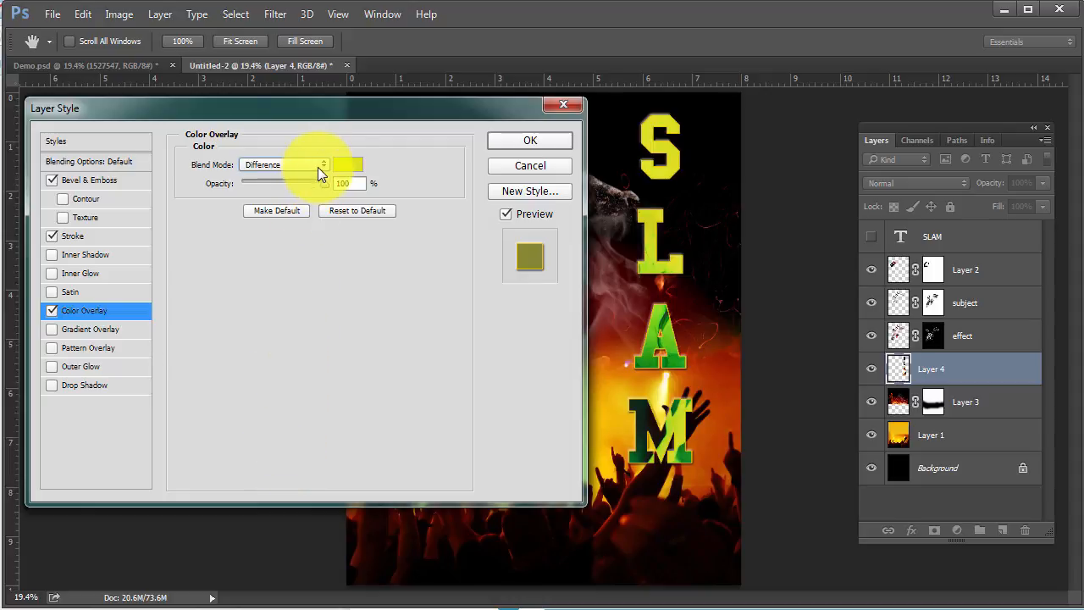
click(318, 167)
click(270, 460)
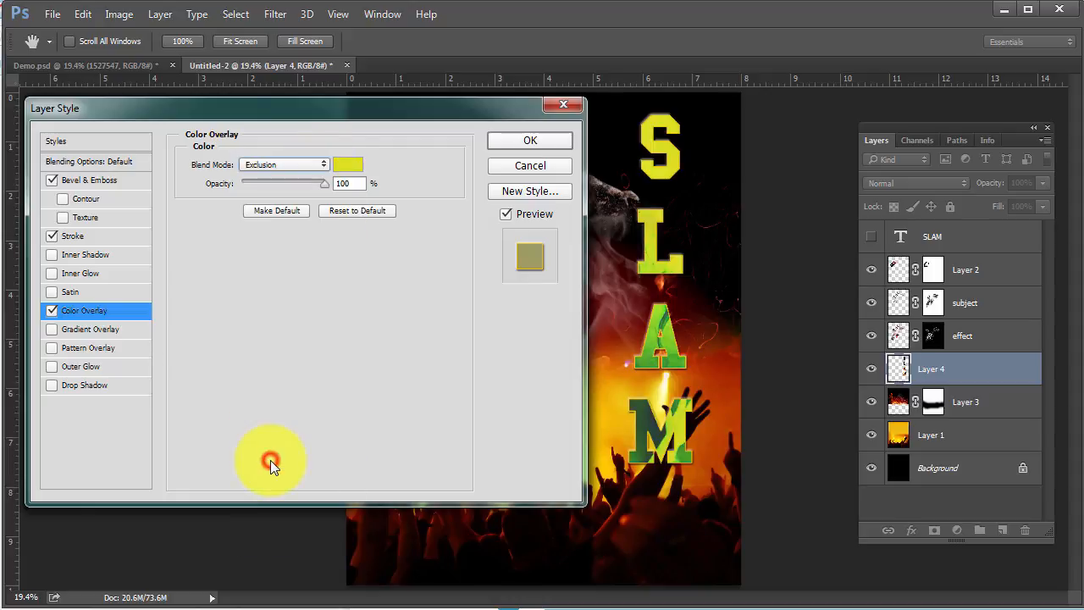
click(294, 164)
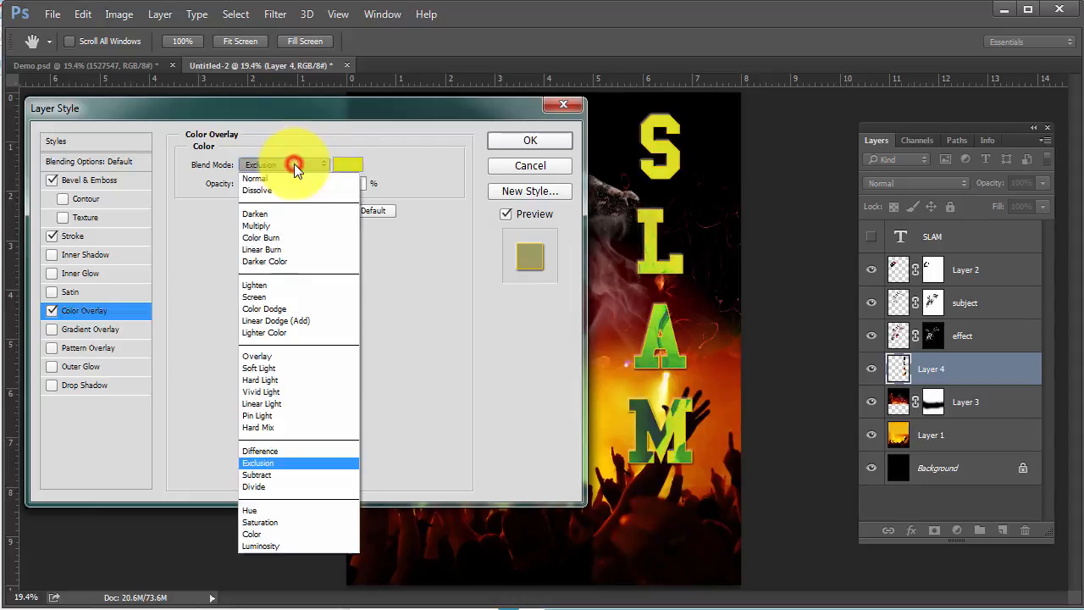
click(270, 357)
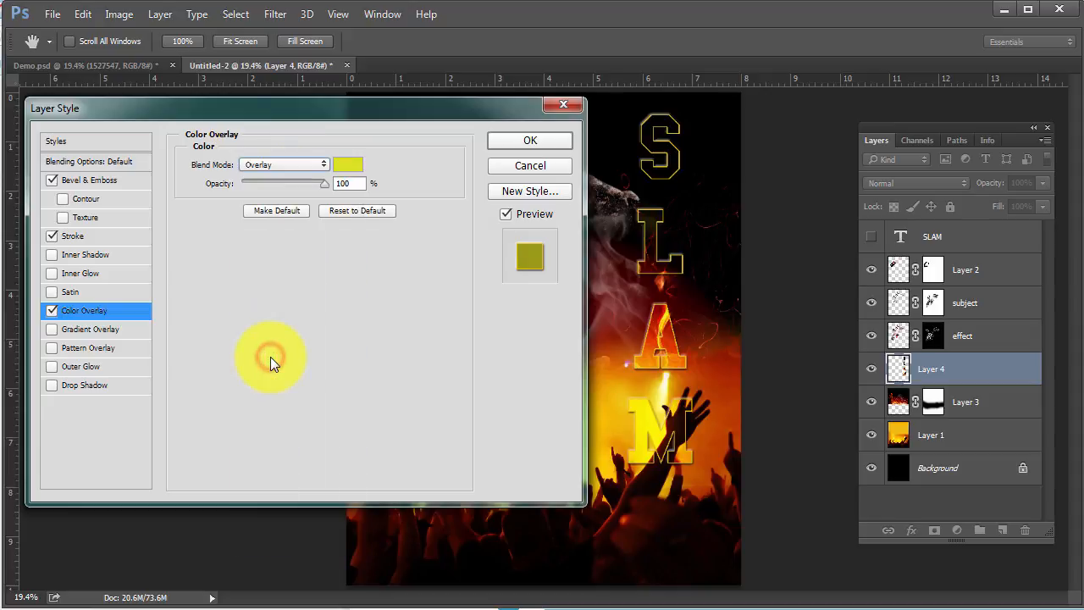
- Set the Layer 4 Color Overlay's blend mode to Multiply and apply the layer style
click(306, 166)
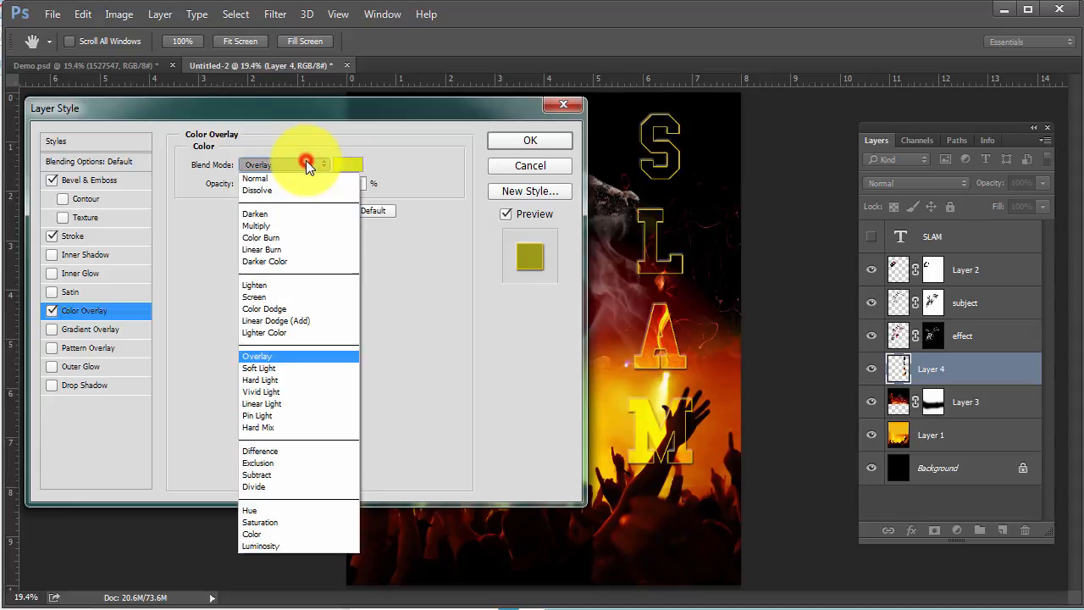
click(285, 225)
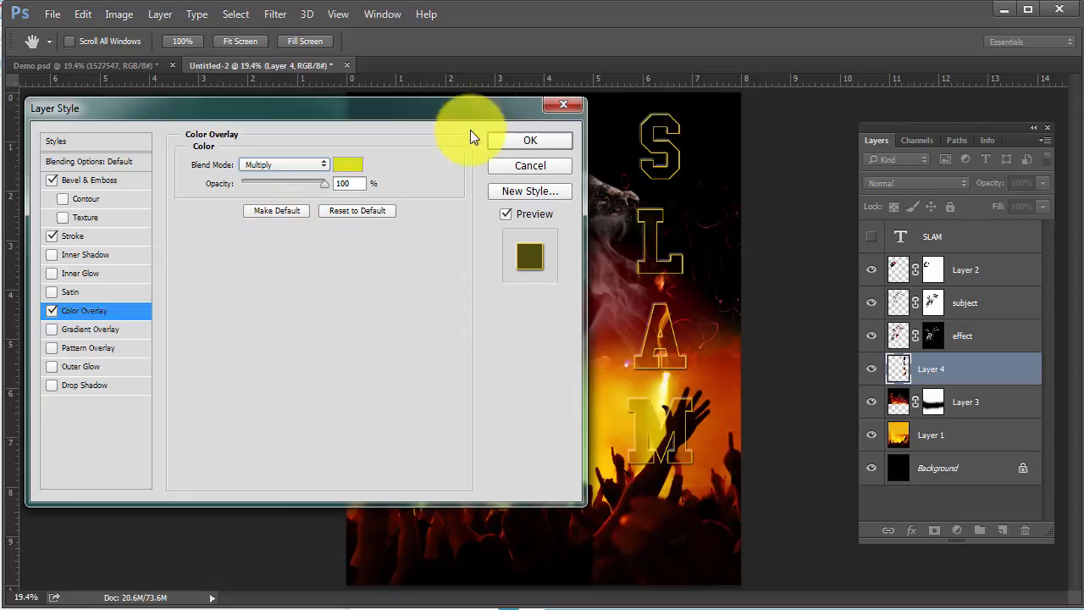
click(503, 140)
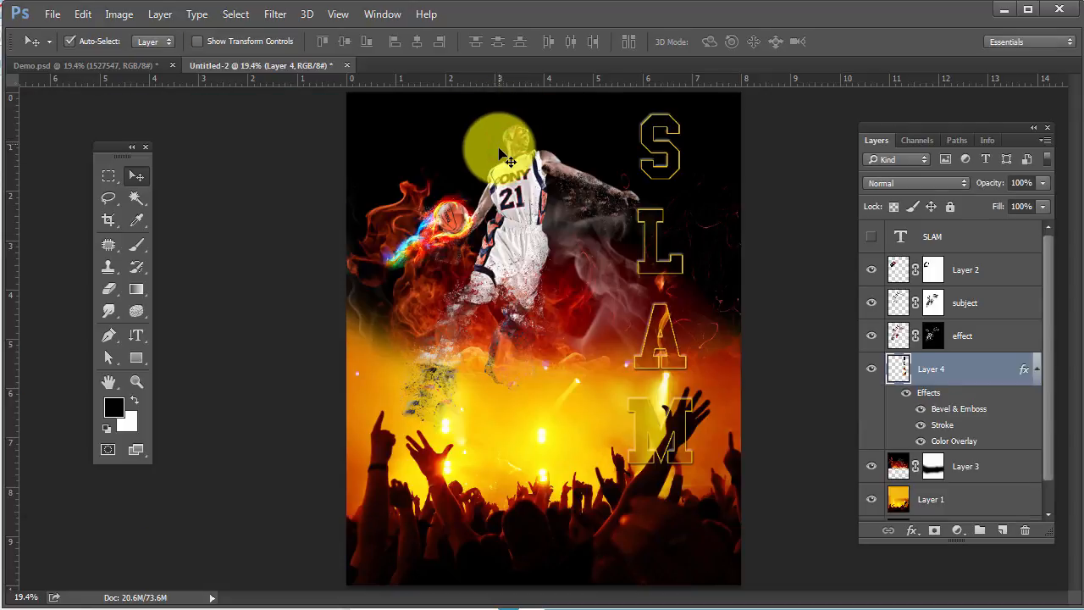
- Try rotating the subject layer about 5.3° clockwise and enlarging it to about 120%, and undo that transform
click(141, 178)
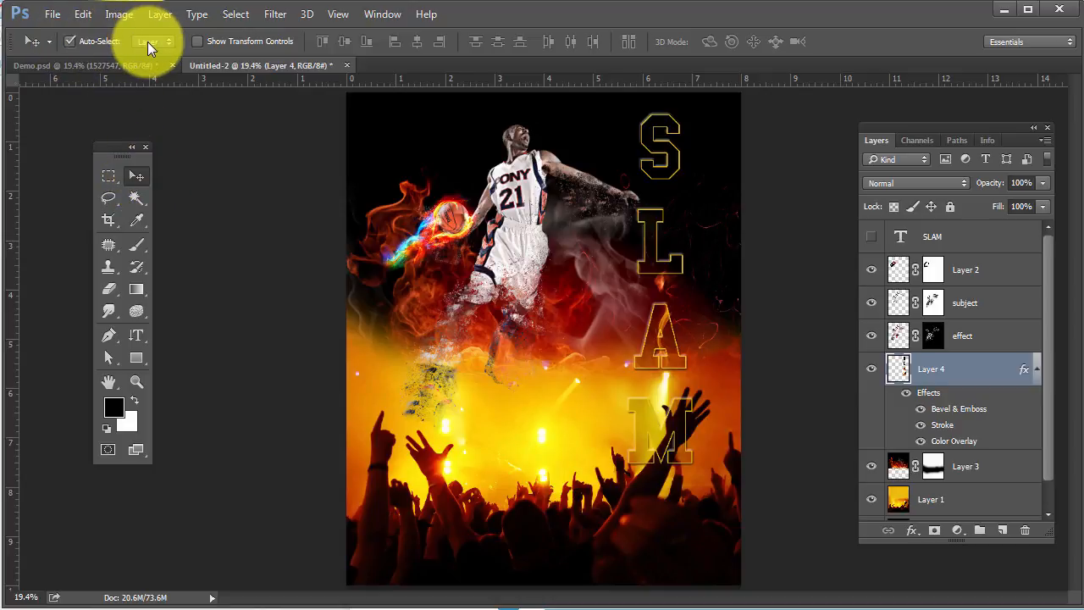
click(534, 222)
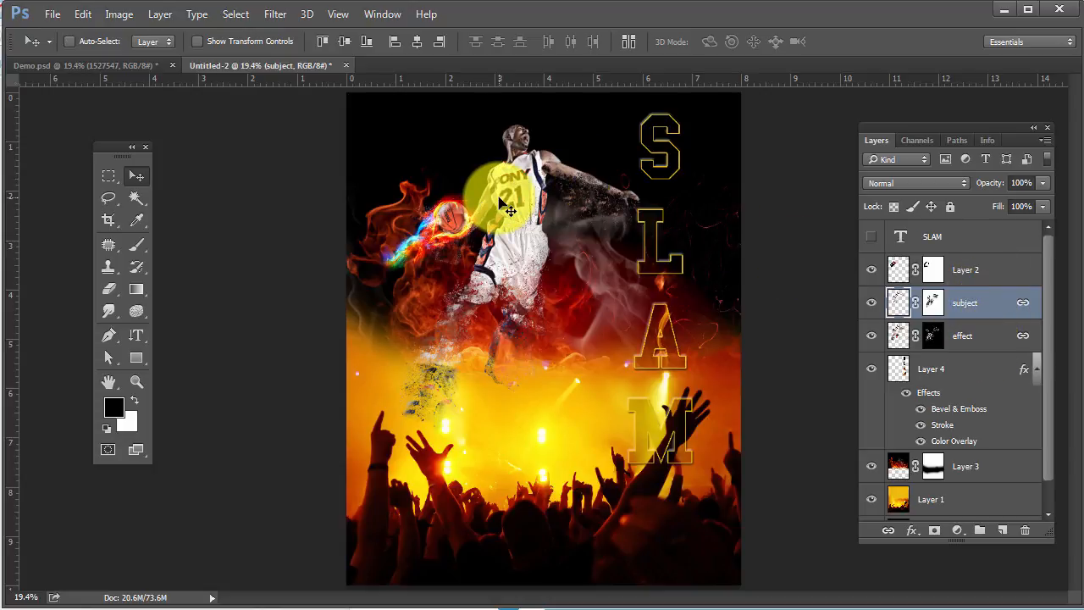
key(ctrl+t)
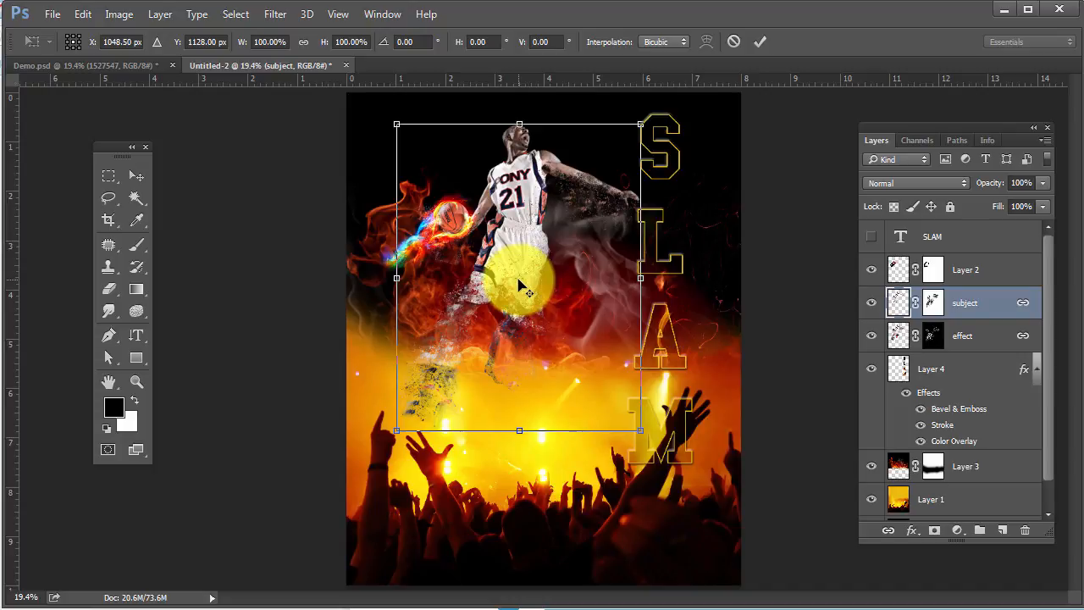
drag(519, 281, 397, 430)
drag(668, 115, 697, 140)
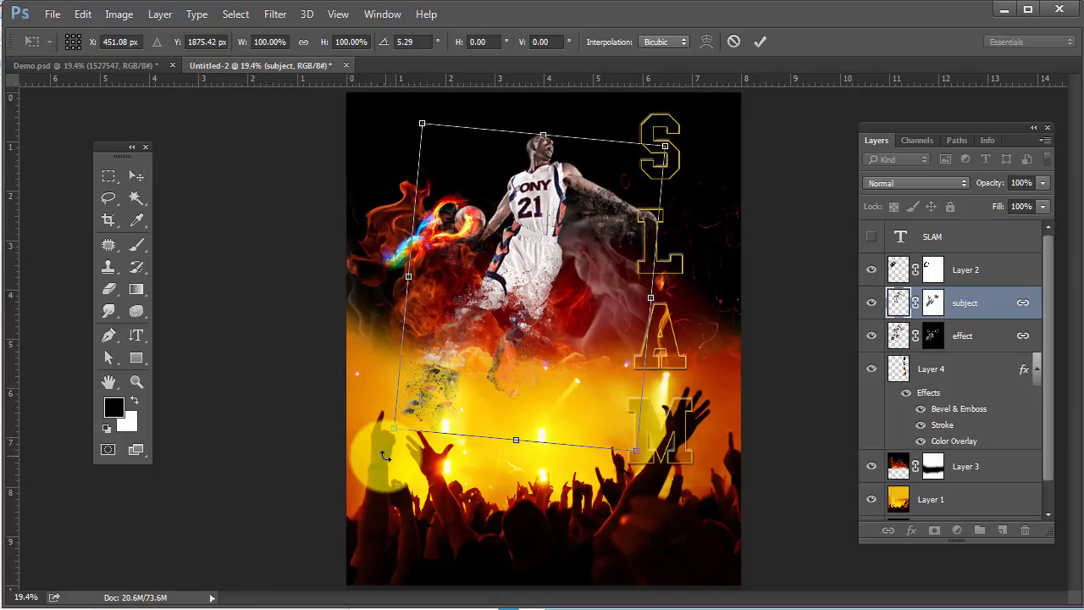
drag(394, 432, 354, 481)
mouse_move(523, 293)
mouse_down()
mouse_move(525, 271)
mouse_move(519, 282)
mouse_up()
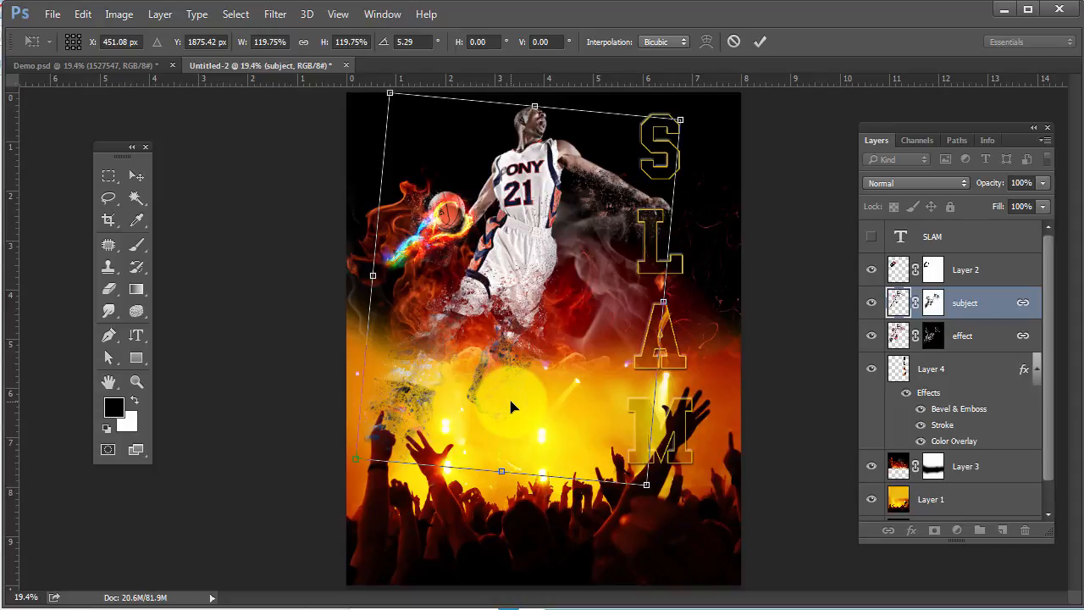
key(Return)
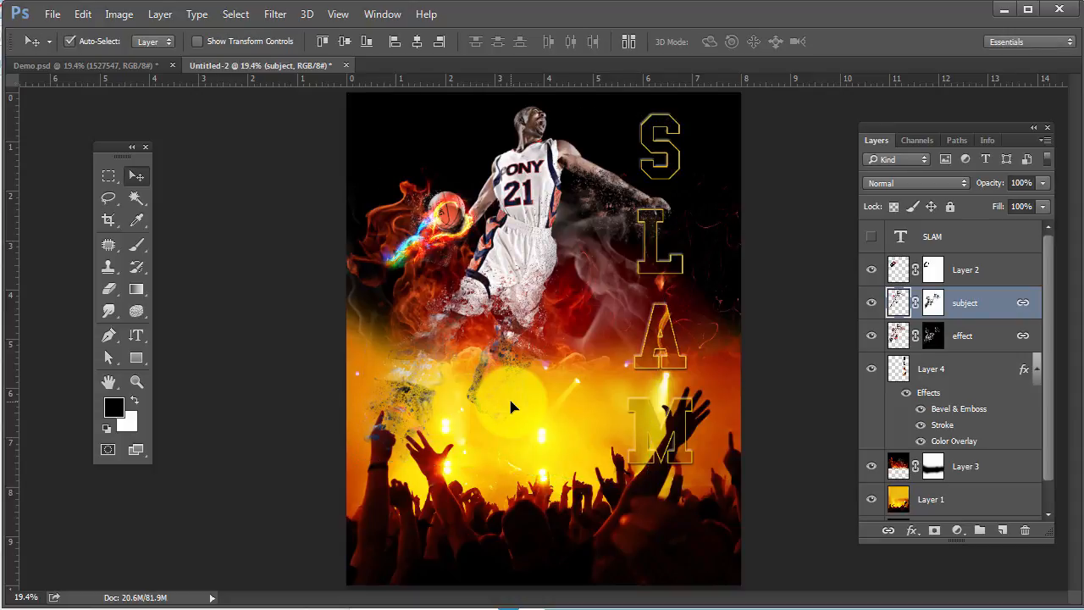
key(ctrl+z)
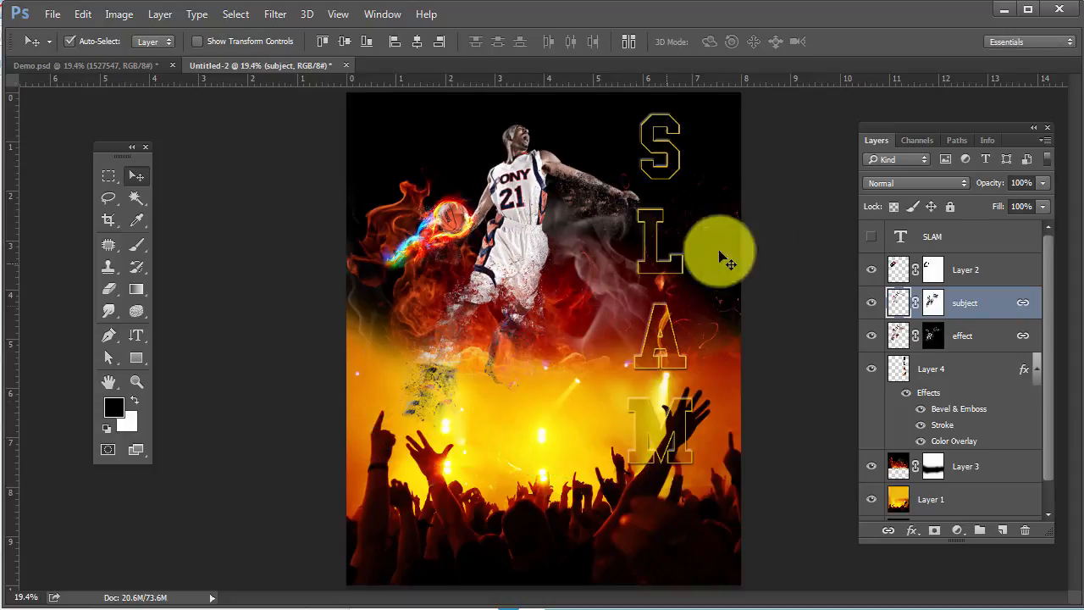
- Check the ball's flame layer by toggling Layer 2's visibility, and link Layer 2 with the subject layer
click(873, 270)
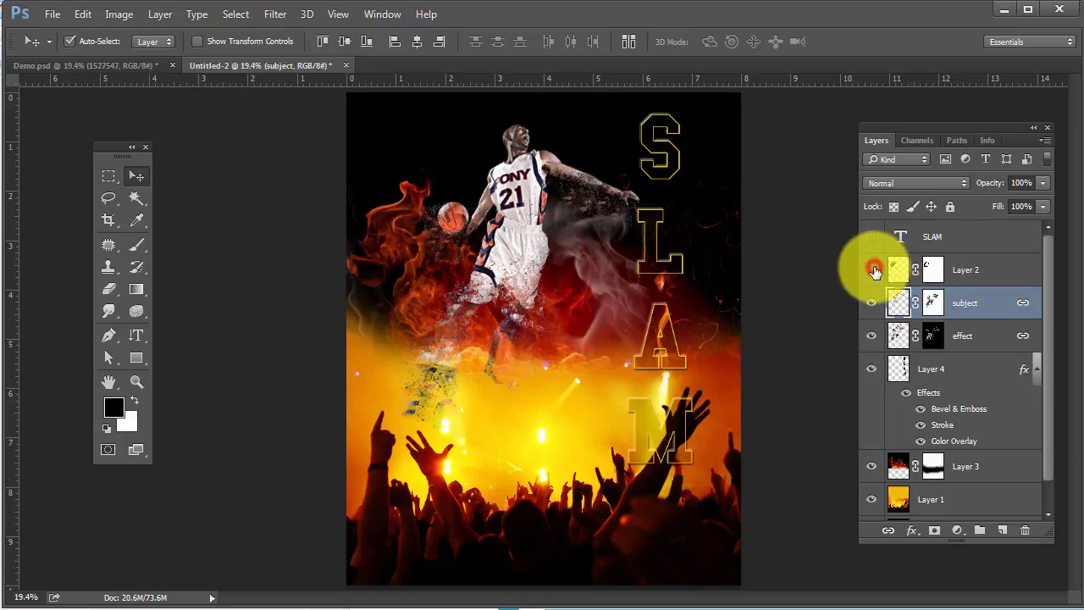
click(875, 269)
click(1009, 273)
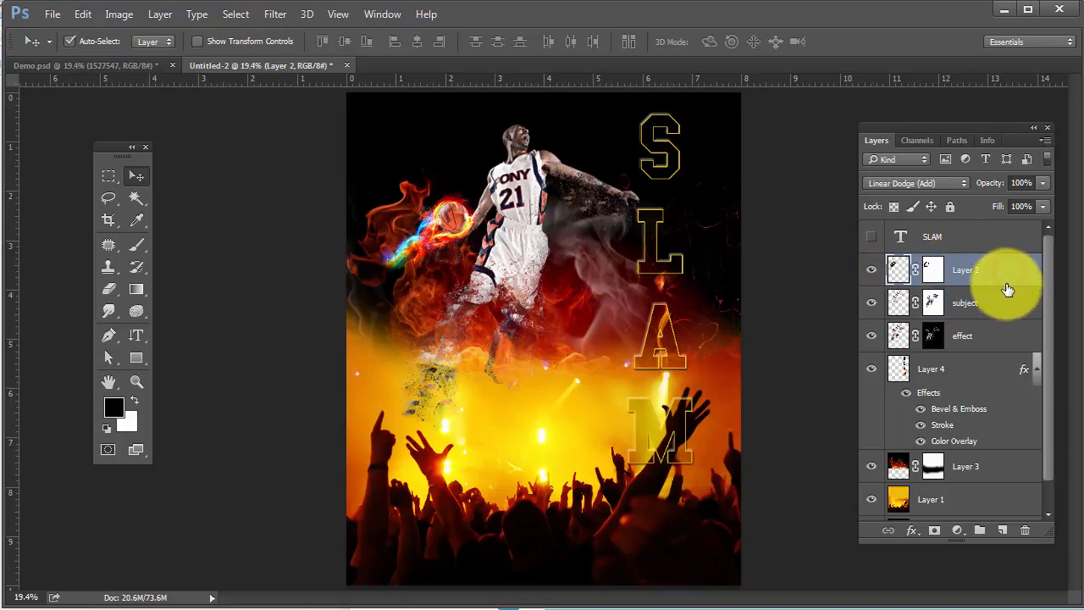
ctrl+click(1001, 302)
right_click(1004, 305)
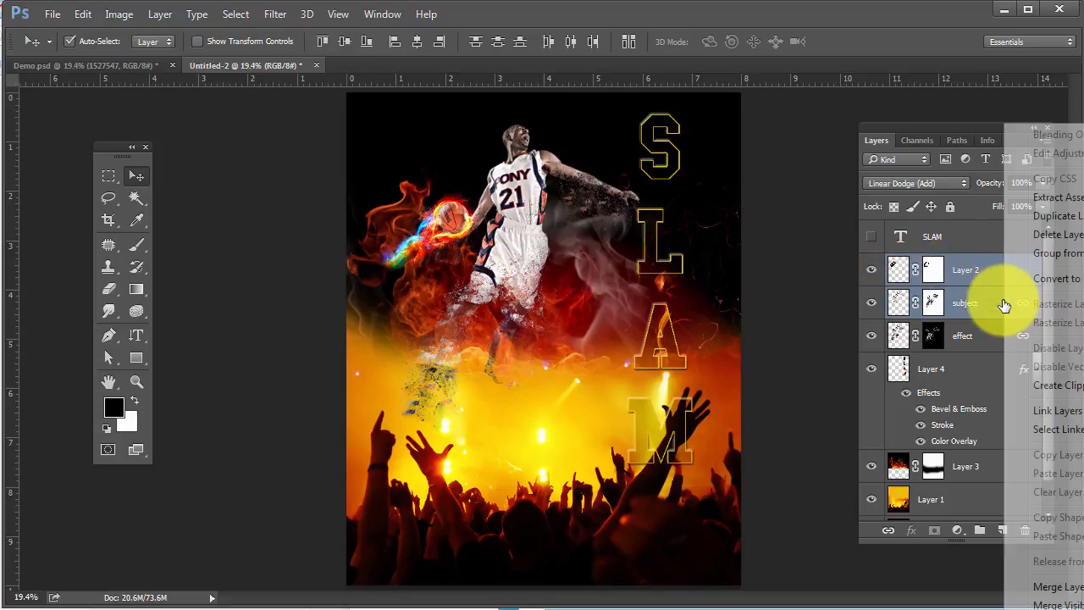
click(1049, 411)
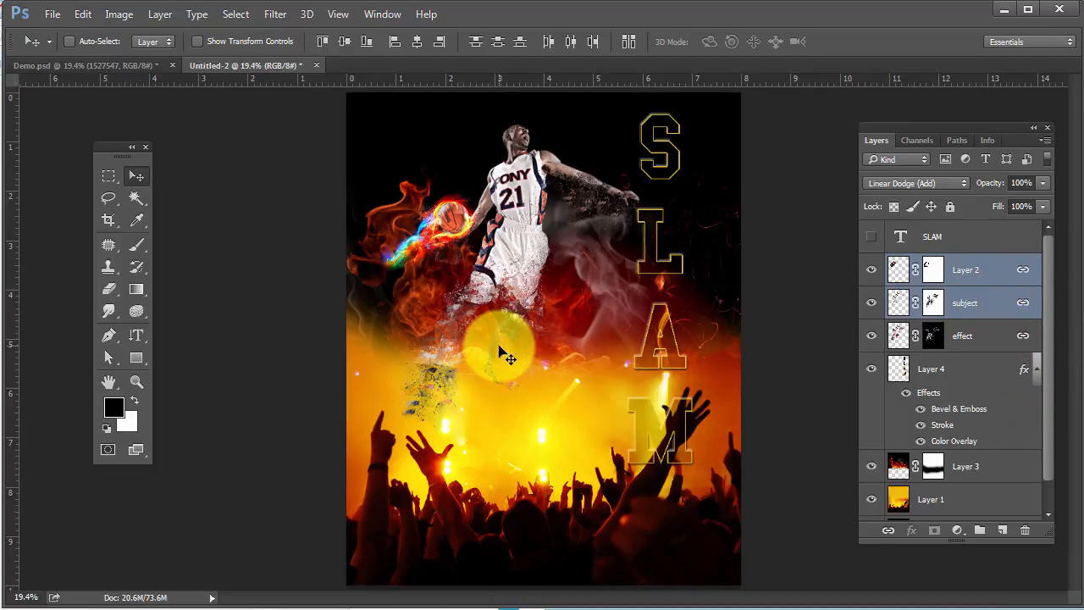
- Scale the linked player and flame layers to about 114%, rotate them about 7.3° clockwise, and reposition them up toward the poster's upper edge
key(ctrl+t)
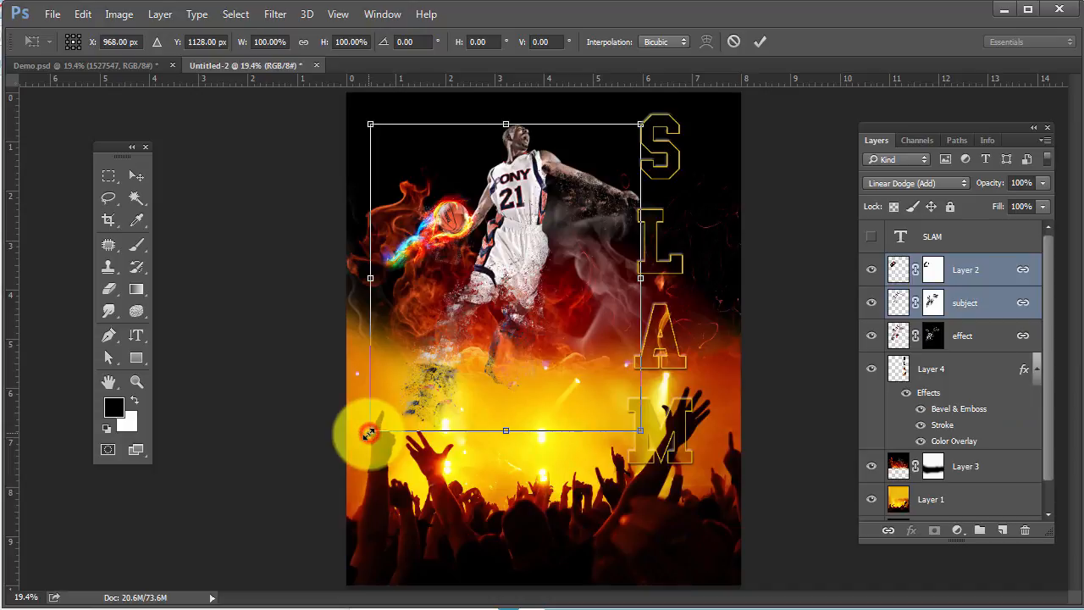
drag(369, 433, 329, 475)
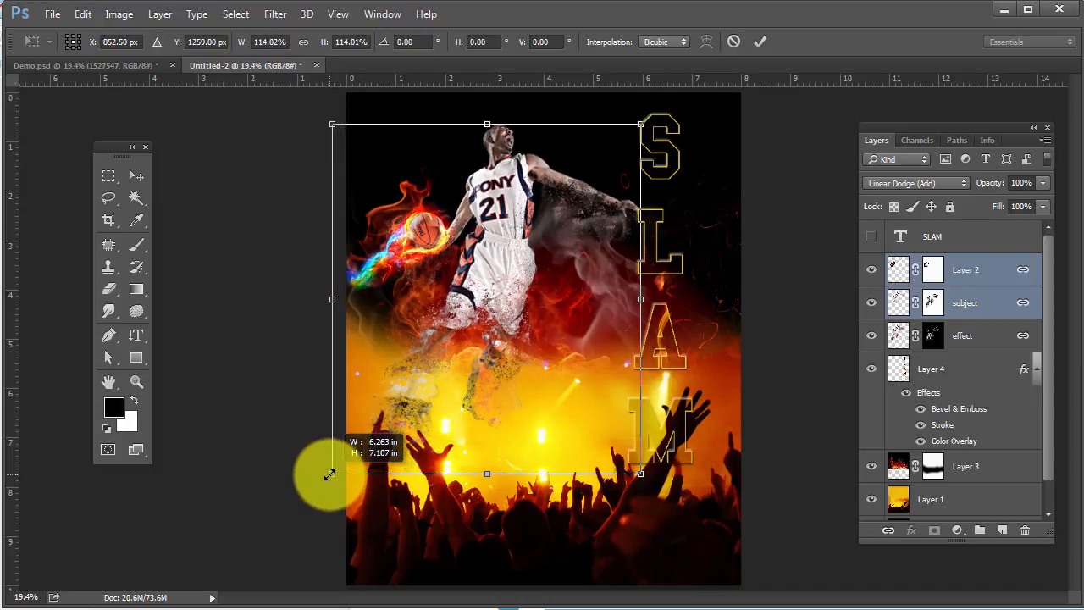
drag(672, 116, 694, 140)
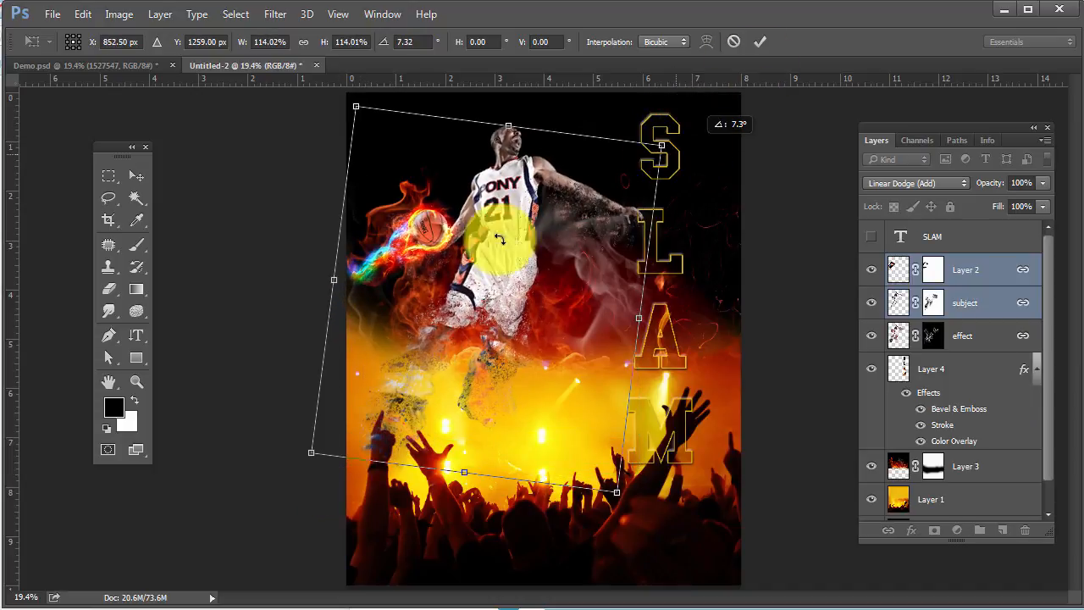
drag(498, 302, 530, 272)
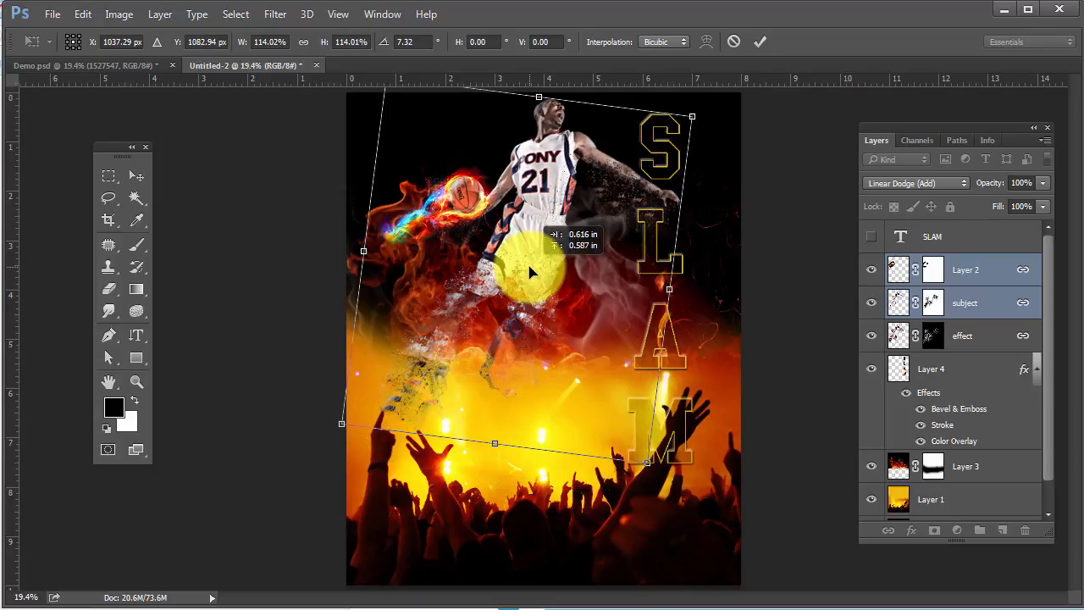
key(Return)
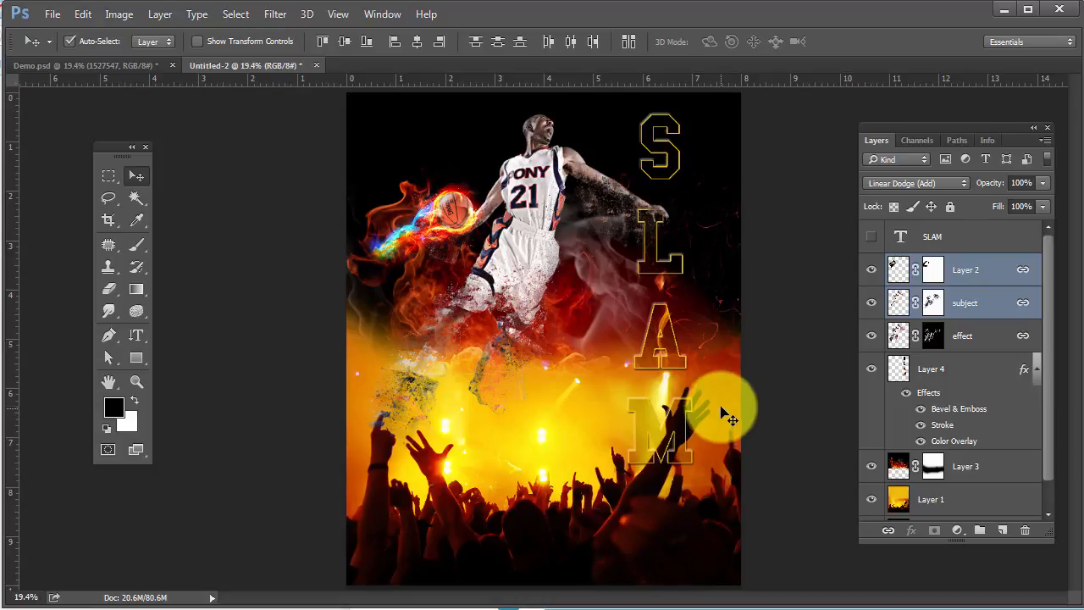
- Add a layer mask to Layer 4 after checking the lettering with the layer hidden and shown
click(968, 369)
click(871, 367)
click(870, 368)
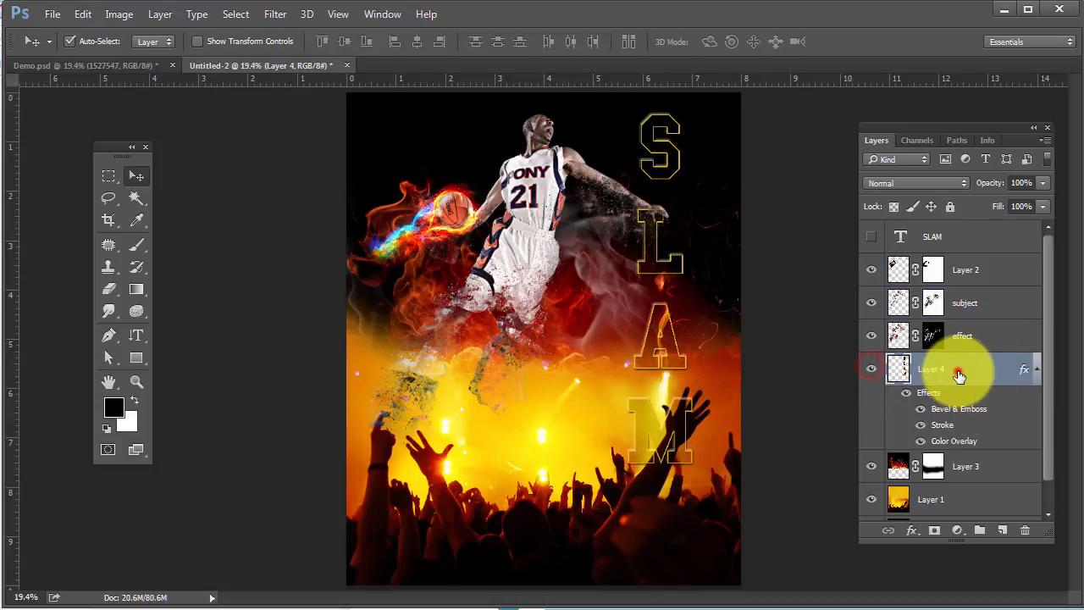
click(935, 531)
ctrl+click(675, 442)
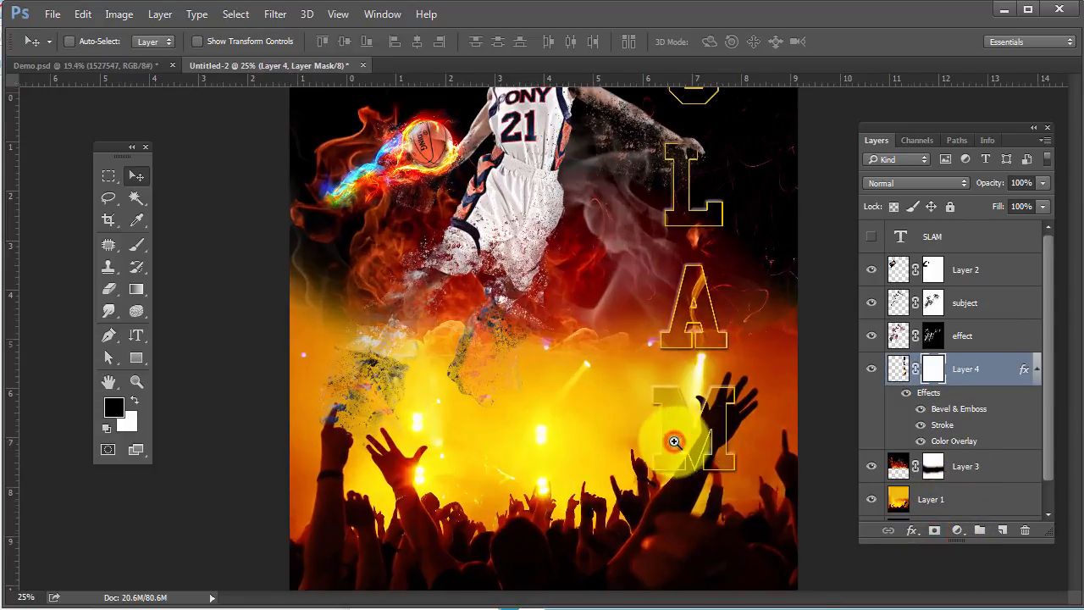
- Choose the Brush tool and raise its hardness to the maximum for a hard edge
click(135, 244)
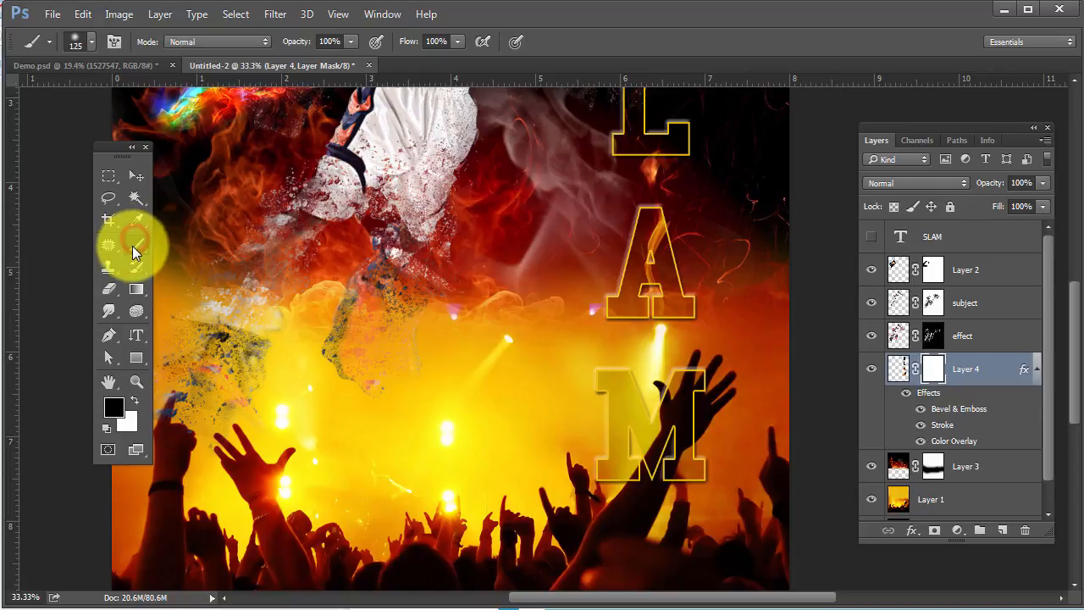
click(80, 43)
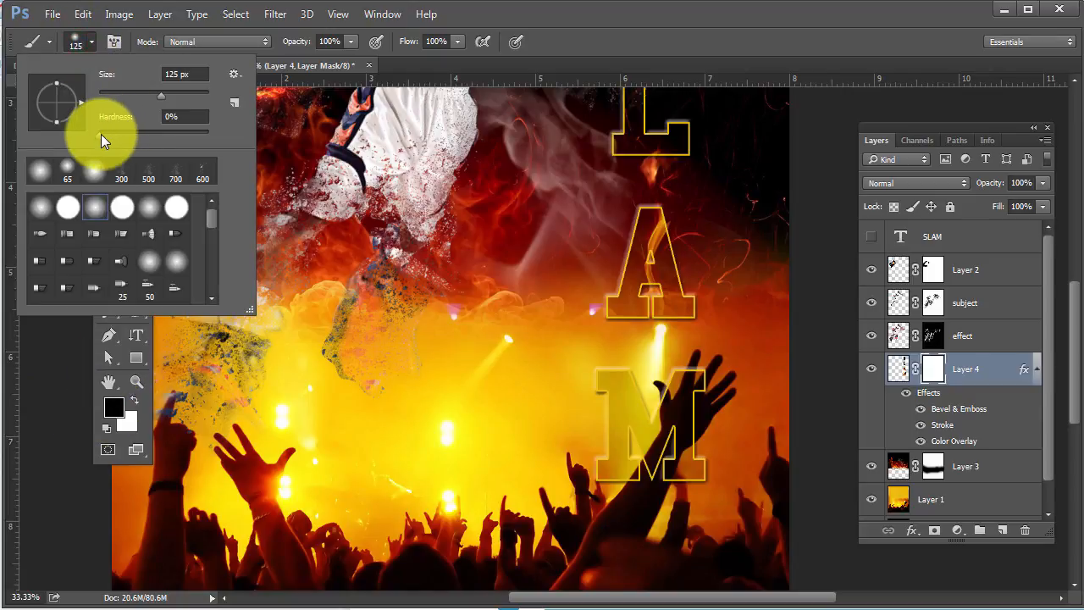
drag(101, 133, 232, 127)
click(499, 26)
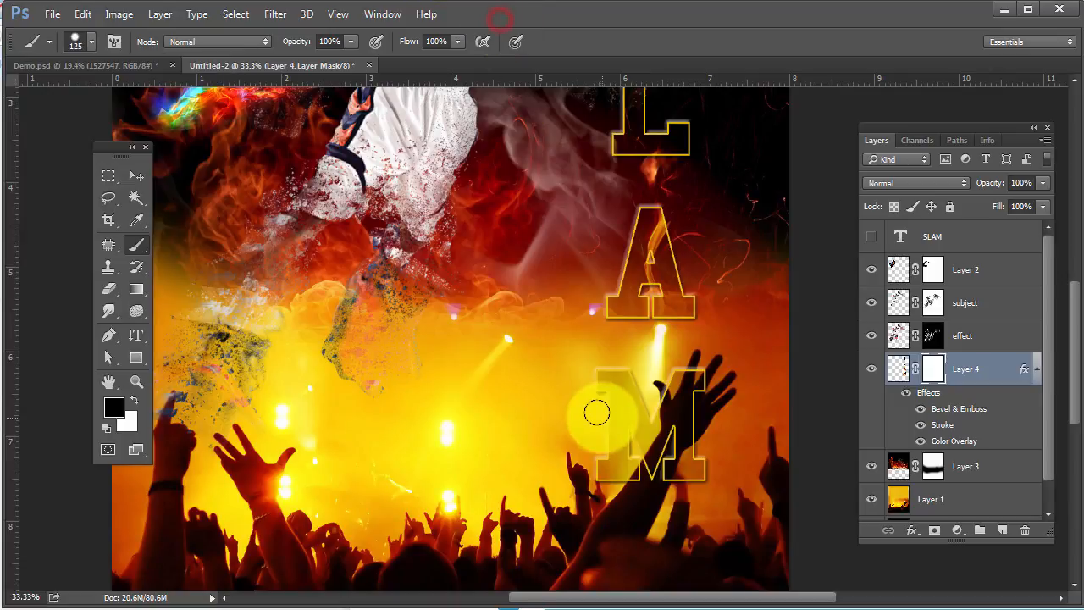
- Try painting out the M over the raised hand on the Layer 4 mask, and undo back to before the mask was added
mouse_move(644, 476)
mouse_down()
mouse_move(719, 460)
mouse_move(685, 416)
mouse_move(695, 392)
mouse_move(685, 432)
mouse_move(677, 416)
mouse_move(686, 421)
mouse_up()
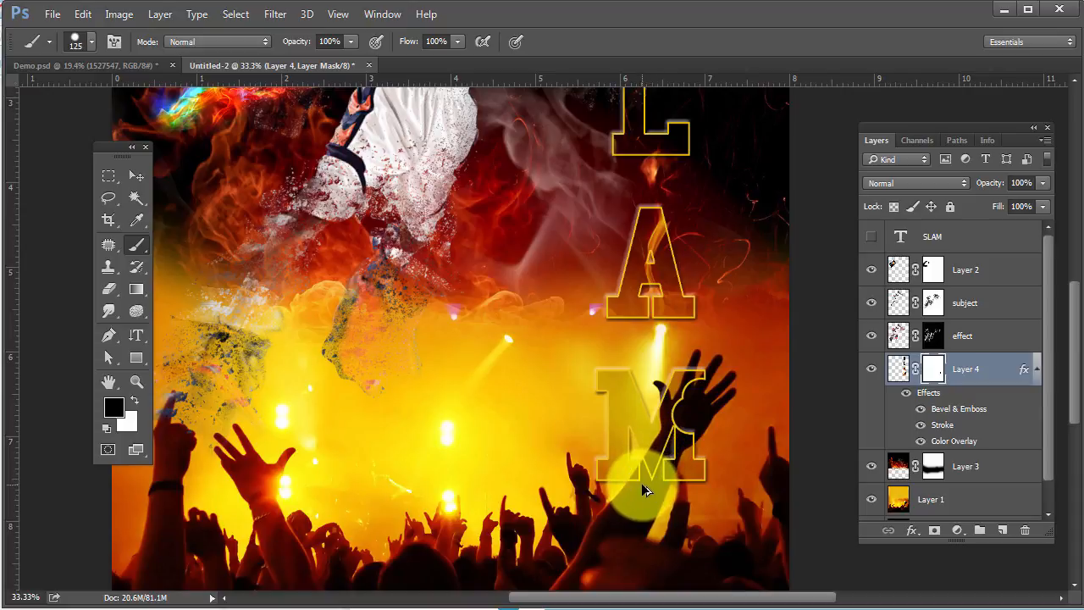
key(ctrl+alt+z)
key(ctrl+alt+z)
key(ctrl+alt+z)
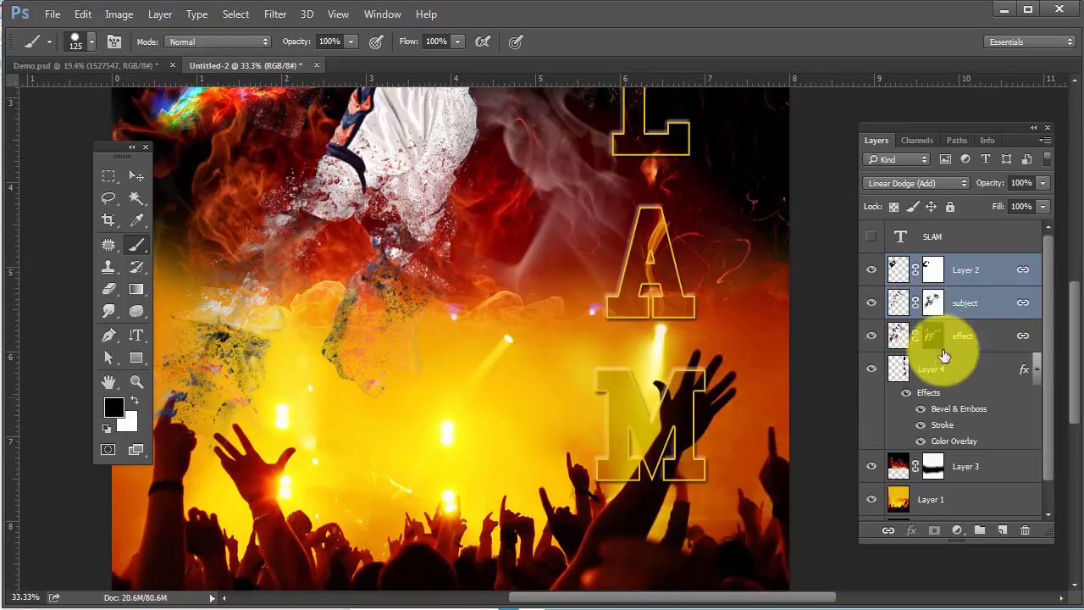
- Convert the SLAM lettering on Layer 4 to a smart object and add a layer mask to it
click(984, 371)
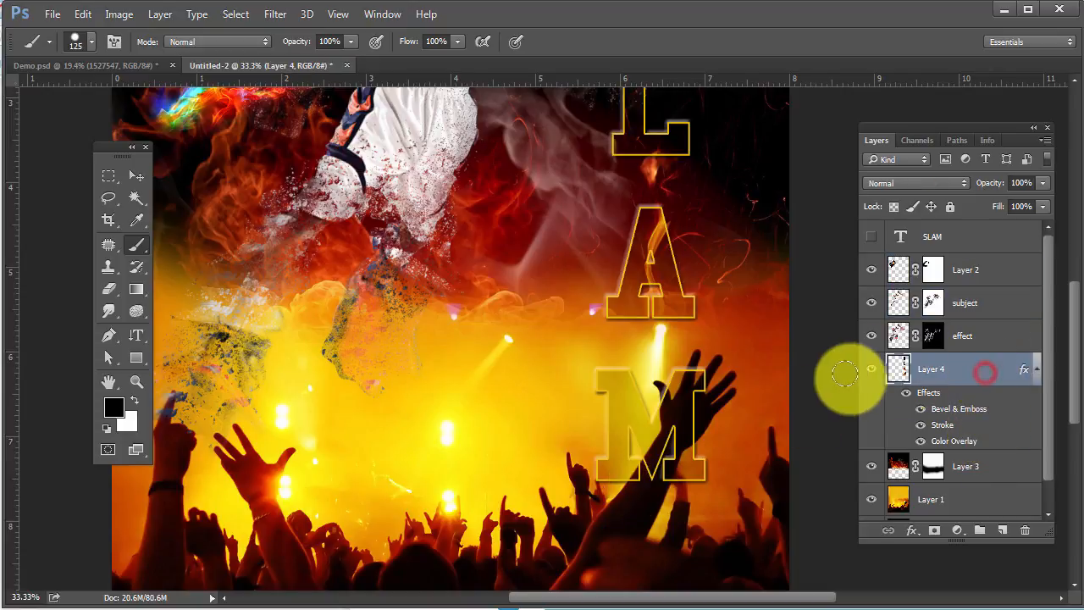
click(870, 370)
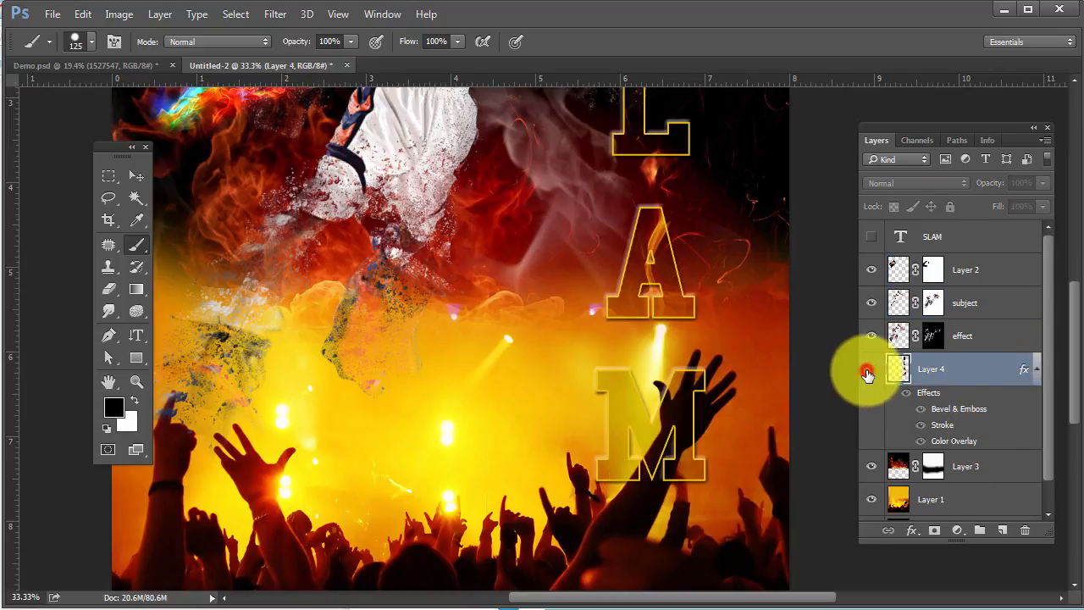
right_click(956, 375)
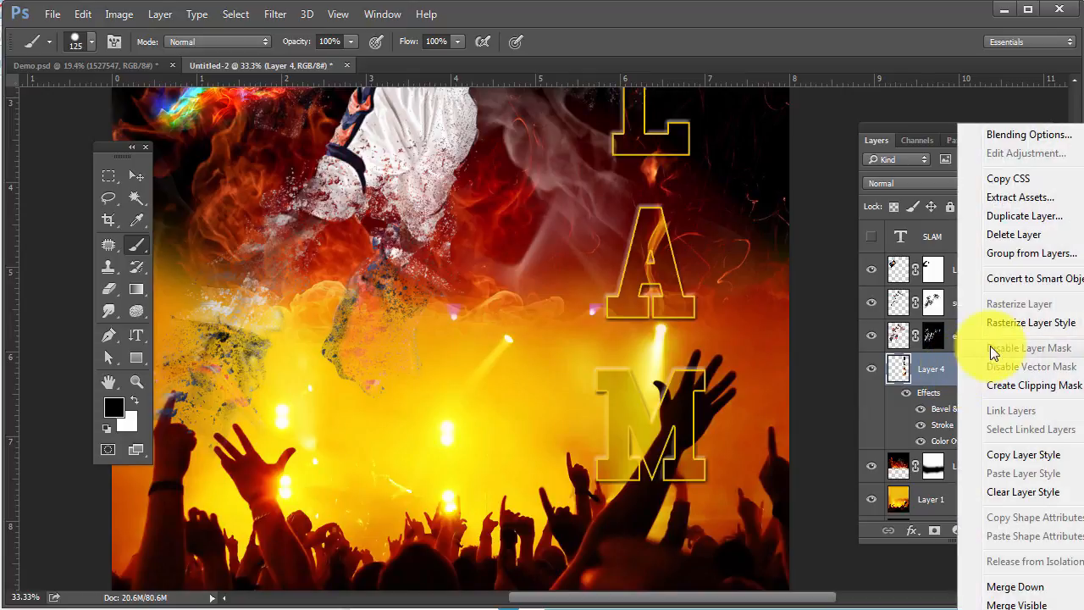
click(1024, 277)
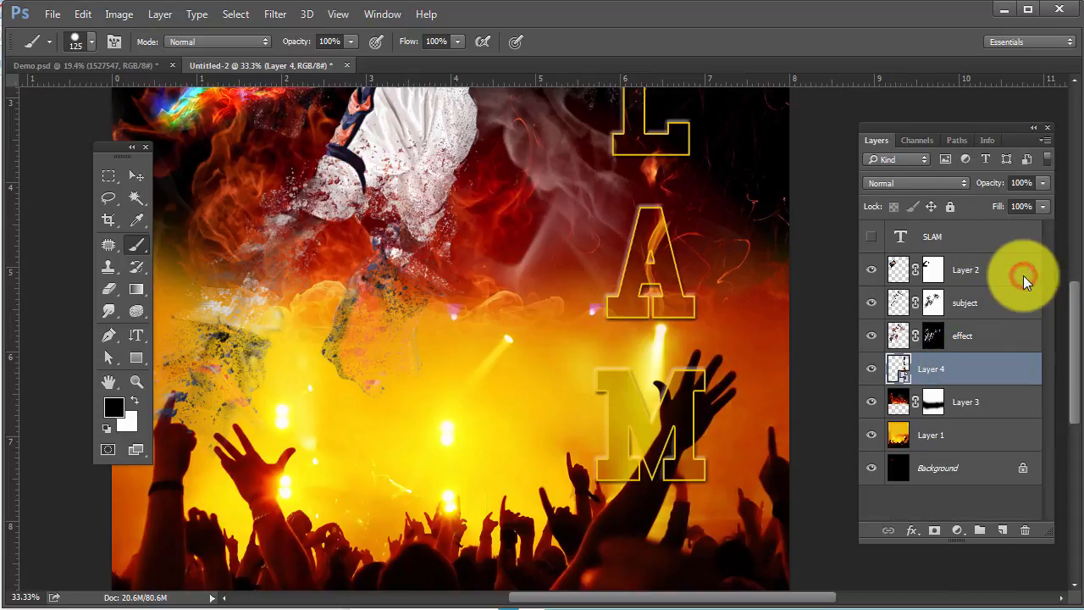
click(934, 531)
- Paint black on the Layer 4 mask to hide the M over the raised hand and arm, reducing the brush to 50 px
mouse_move(693, 417)
mouse_down()
mouse_move(684, 399)
mouse_move(709, 382)
mouse_move(690, 434)
mouse_move(682, 429)
mouse_up()
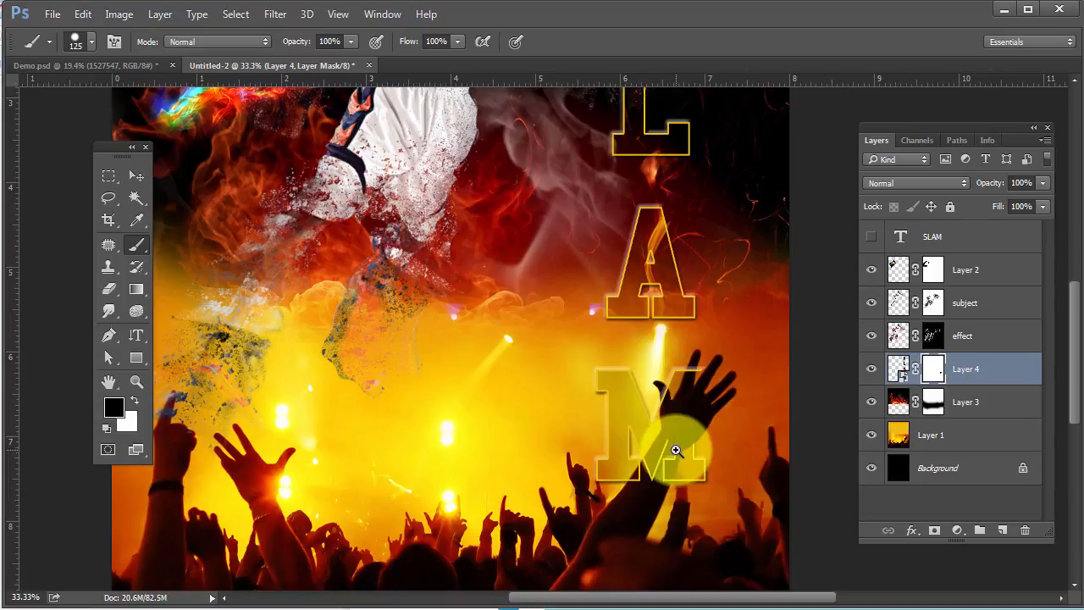
ctrl+click(677, 452)
key(bracketleft)
key(bracketleft)
key(bracketleft)
key(bracketleft)
key(bracketleft)
key(bracketleft)
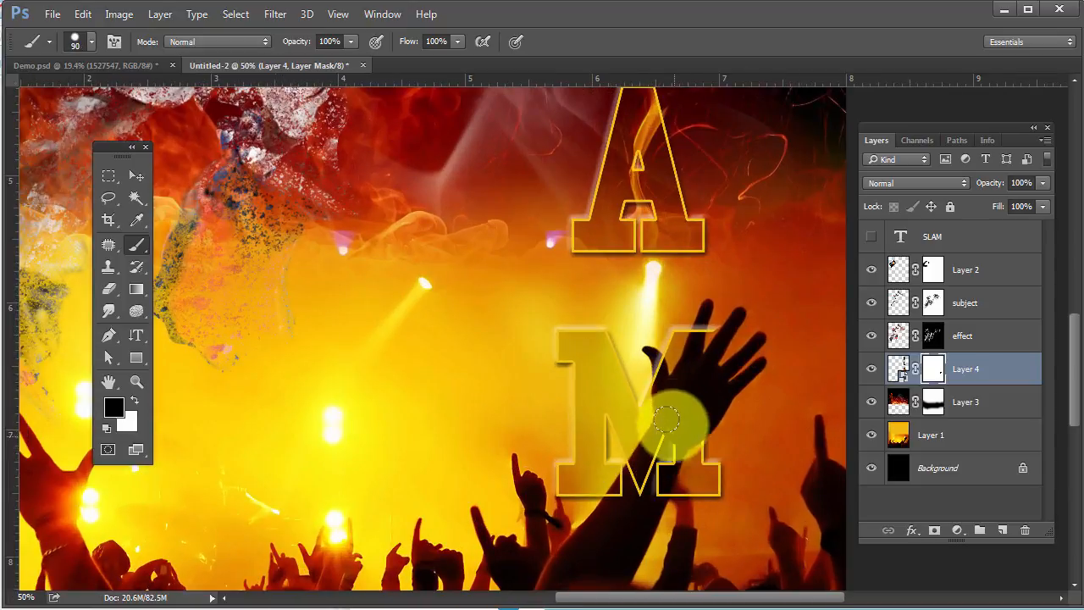
mouse_move(657, 367)
mouse_down()
mouse_move(652, 388)
mouse_move(696, 333)
mouse_move(699, 310)
mouse_move(683, 371)
mouse_move(660, 364)
mouse_move(656, 397)
mouse_move(681, 422)
mouse_move(681, 440)
mouse_move(643, 496)
mouse_move(652, 478)
mouse_up()
- Paint black on the Layer 4 mask to hide the L where it overlaps the player's outstretched hand
drag(416, 397, 655, 353)
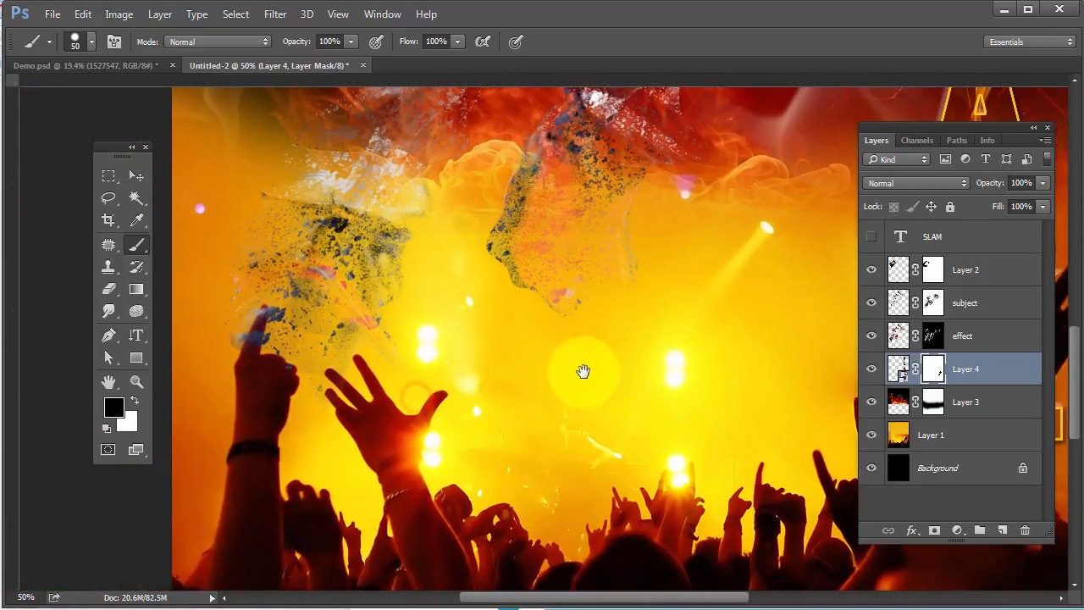
alt+click(582, 374)
alt+click(582, 373)
alt+click(582, 374)
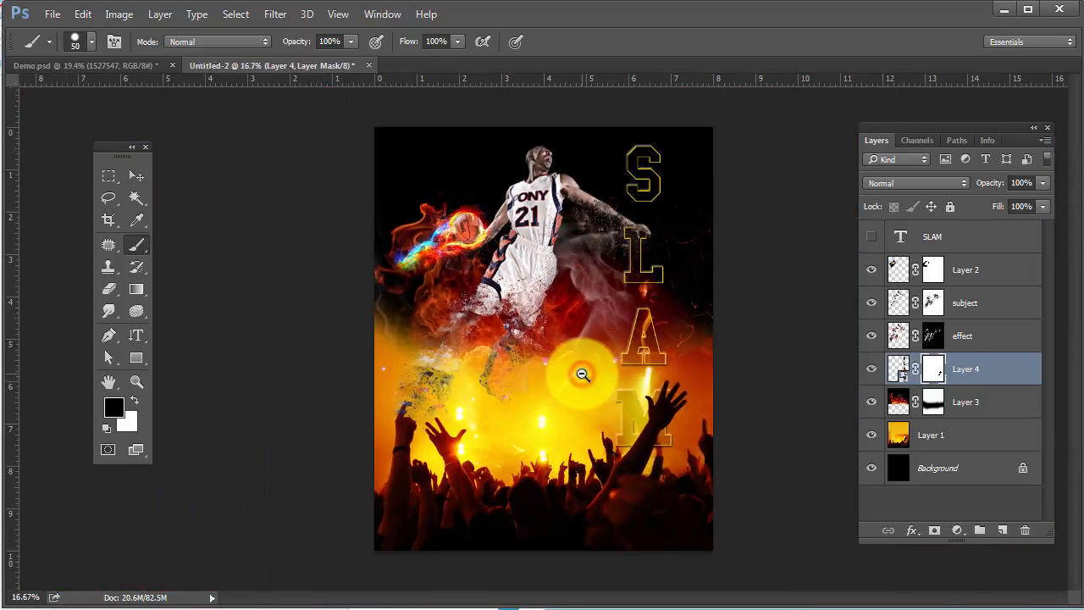
click(649, 235)
click(649, 235)
click(649, 234)
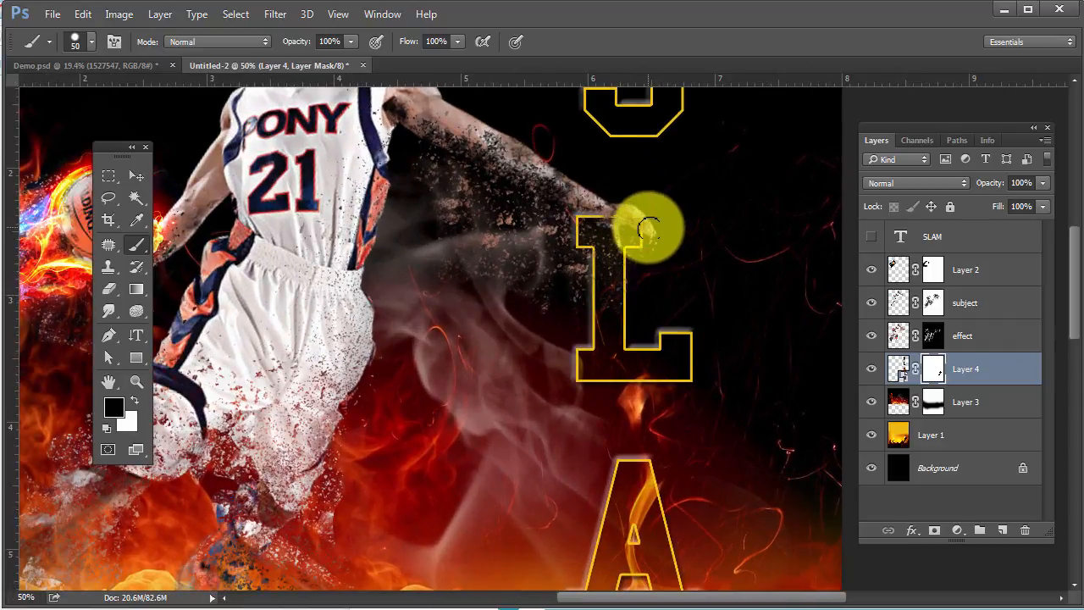
click(630, 218)
mouse_move(630, 218)
mouse_down()
mouse_move(579, 210)
mouse_move(612, 207)
mouse_move(649, 230)
mouse_up()
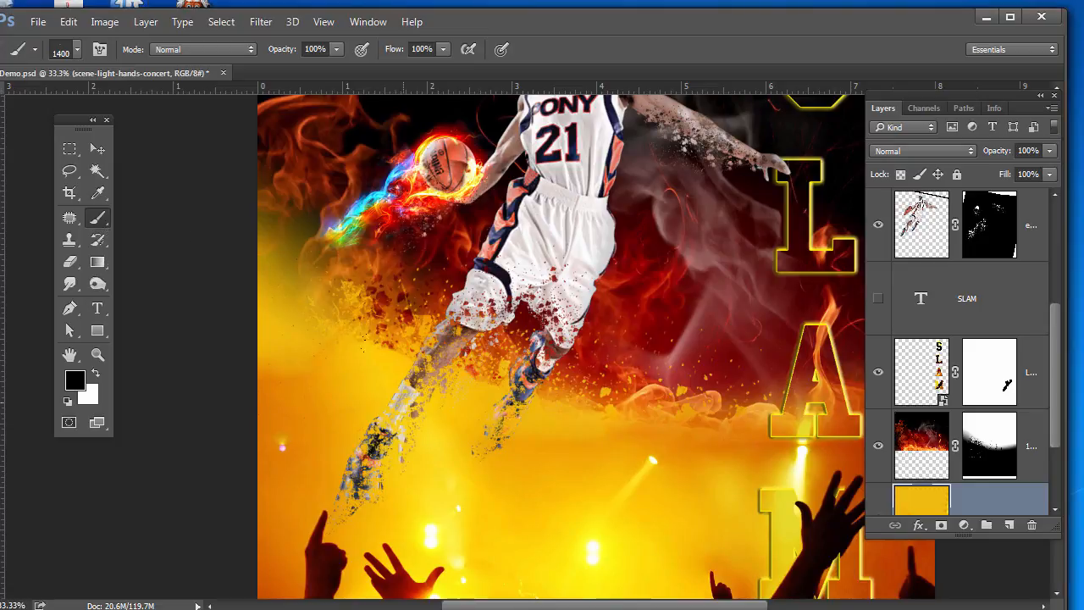
- In Demo.psd, make white the foreground color and select the fire layer's mask, checking the layer hidden and shown
key(x)
click(987, 453)
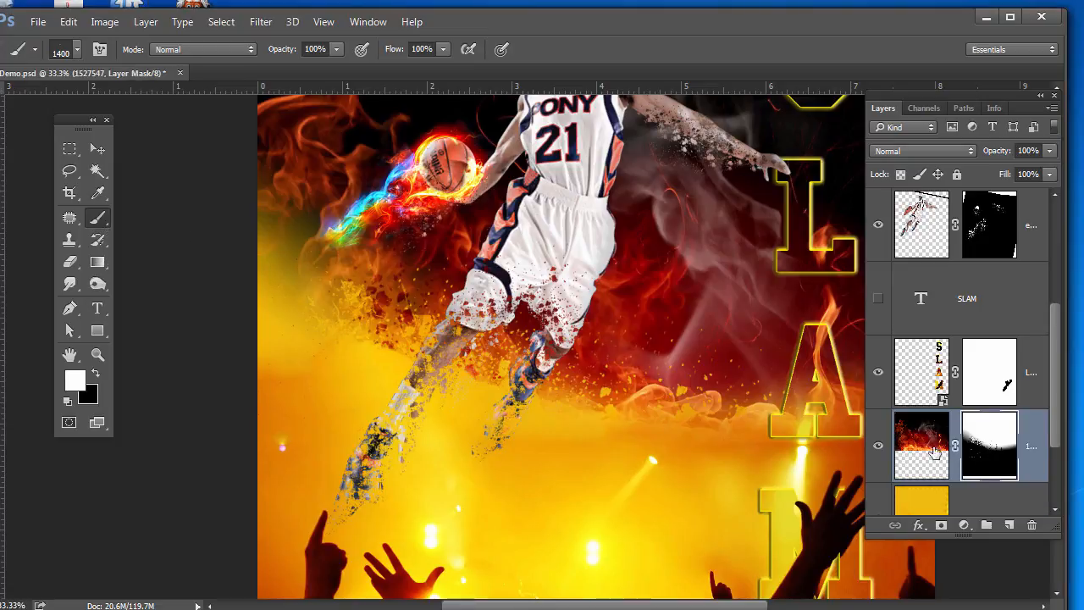
click(878, 446)
click(879, 446)
- Stamp white splatter specks around the player's legs on the fire layer's mask, reducing the brush to 600 px
click(447, 428)
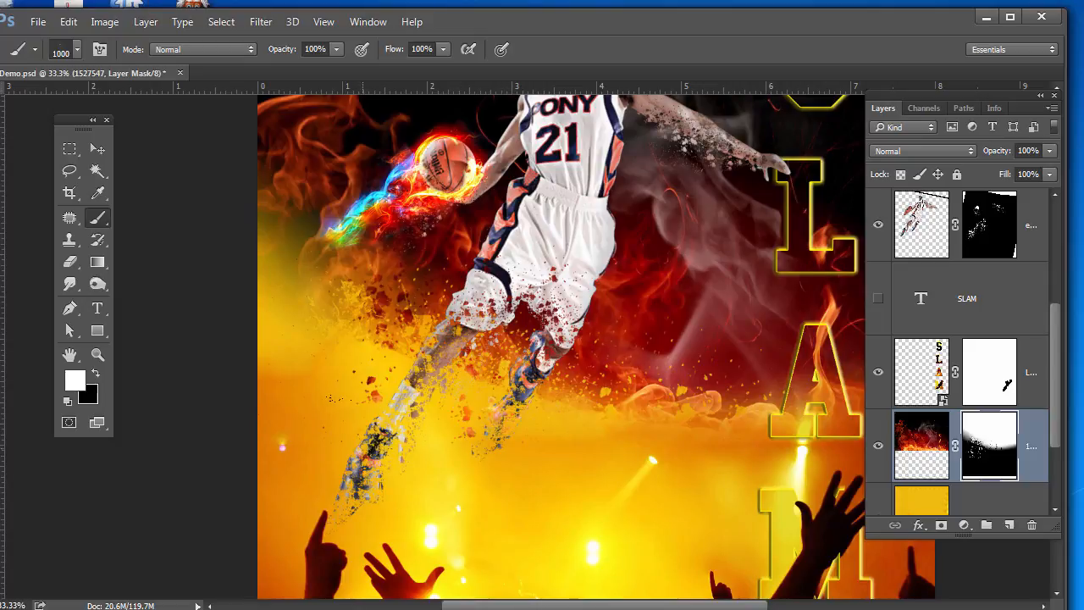
click(368, 411)
key(bracketleft)
key(bracketleft)
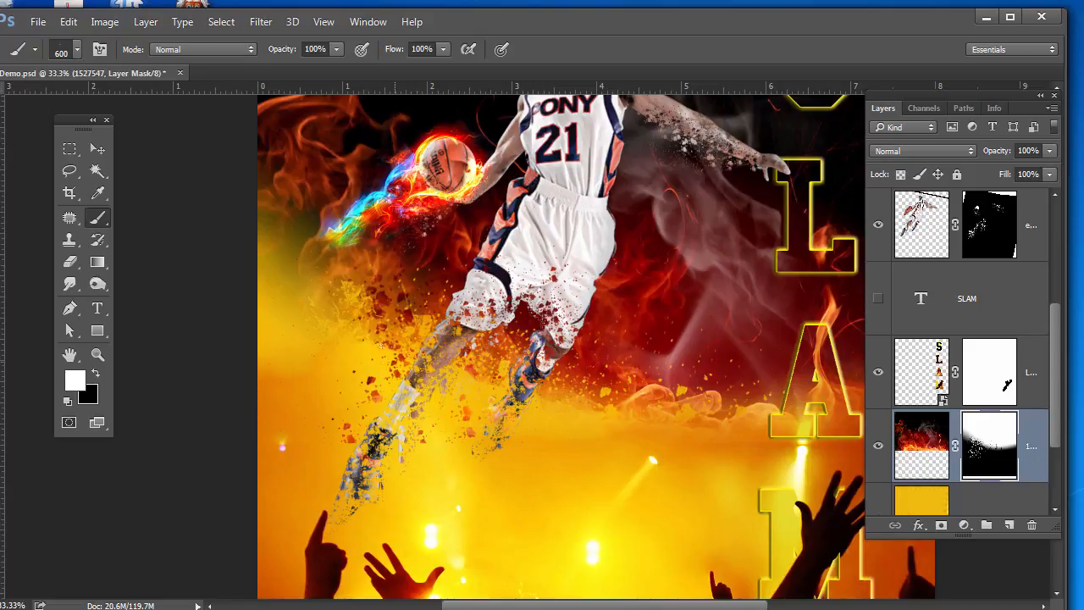
- Enlarge the splatter brush to 1300 px for painting on the fire layer's mask
key(bracketright)
key(bracketright)
key(bracketright)
key(bracketright)
key(bracketright)
key(bracketright)
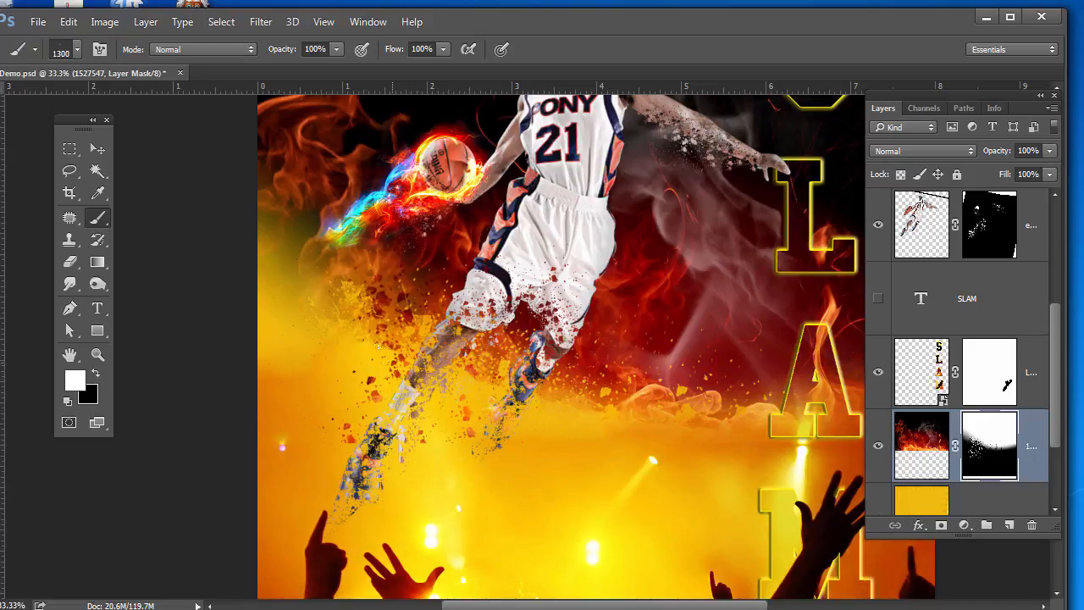